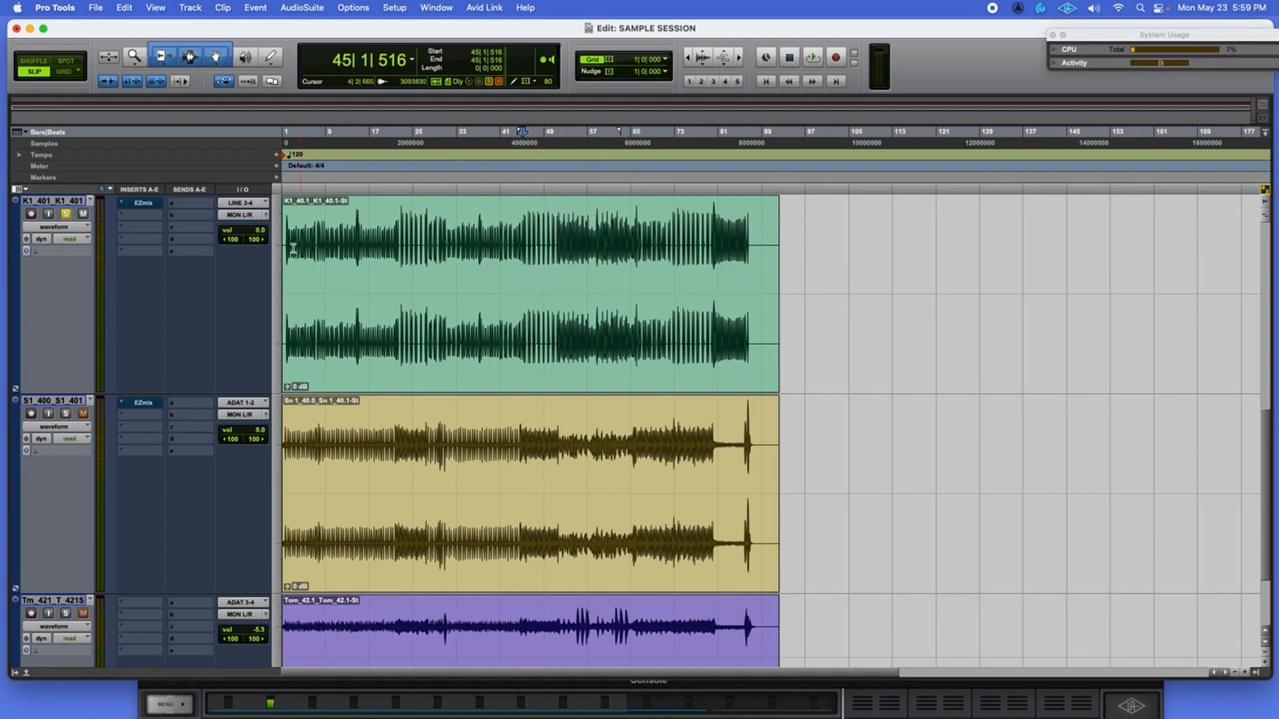
Zoom in and out across the song and play the drums to audition them.
{"action": "key", "text": "super+bracketright"}
{"action": "key", "text": "super+bracketright"}
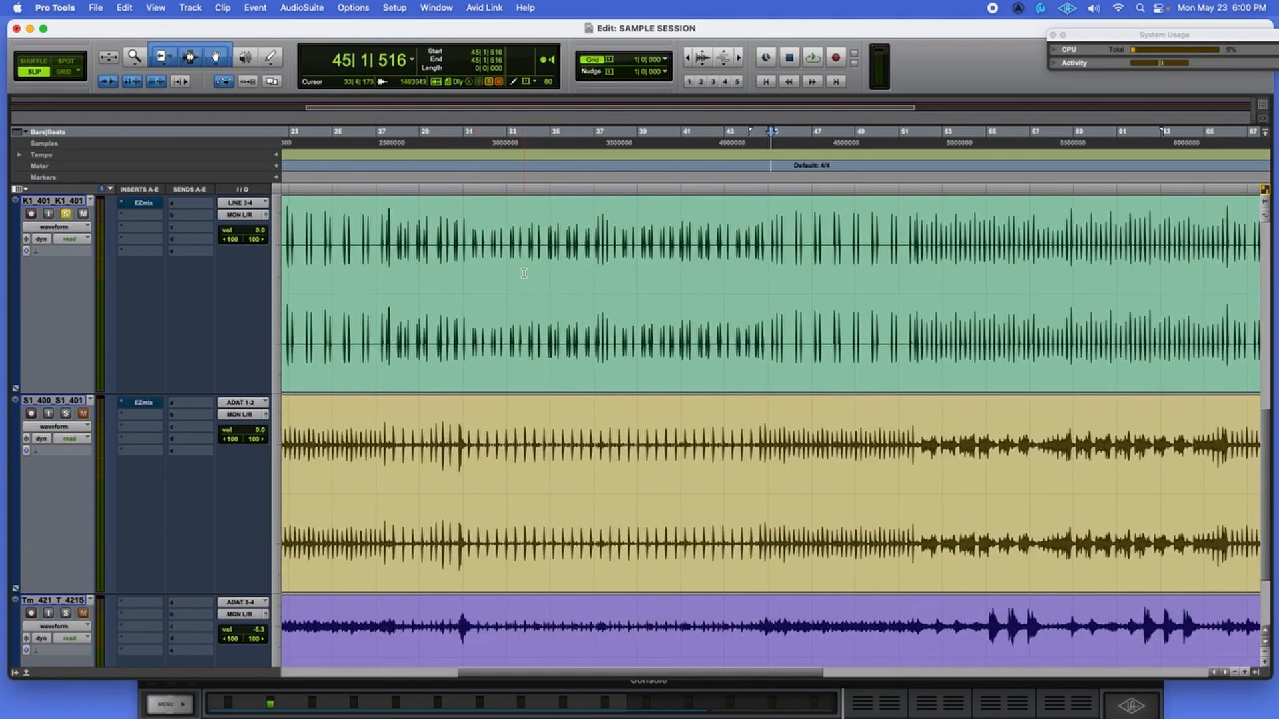
{"action": "key", "text": "super+bracketleft"}
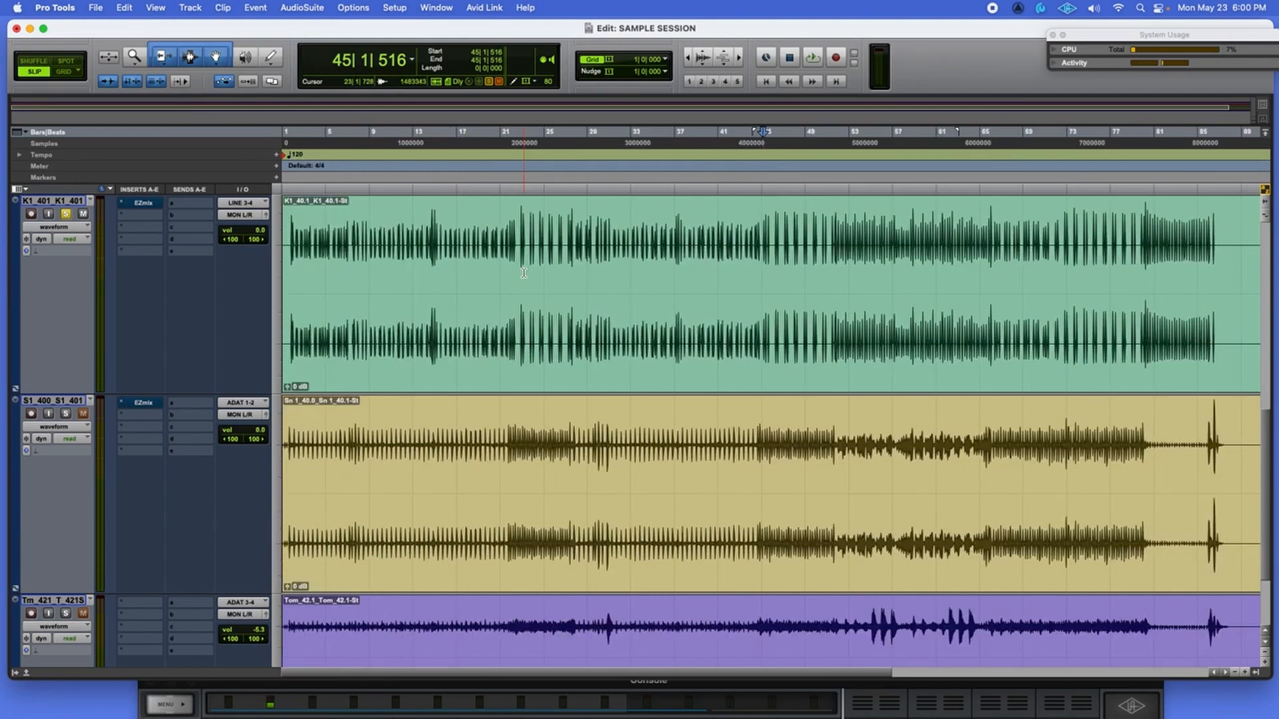
{"action": "key", "text": "space"}
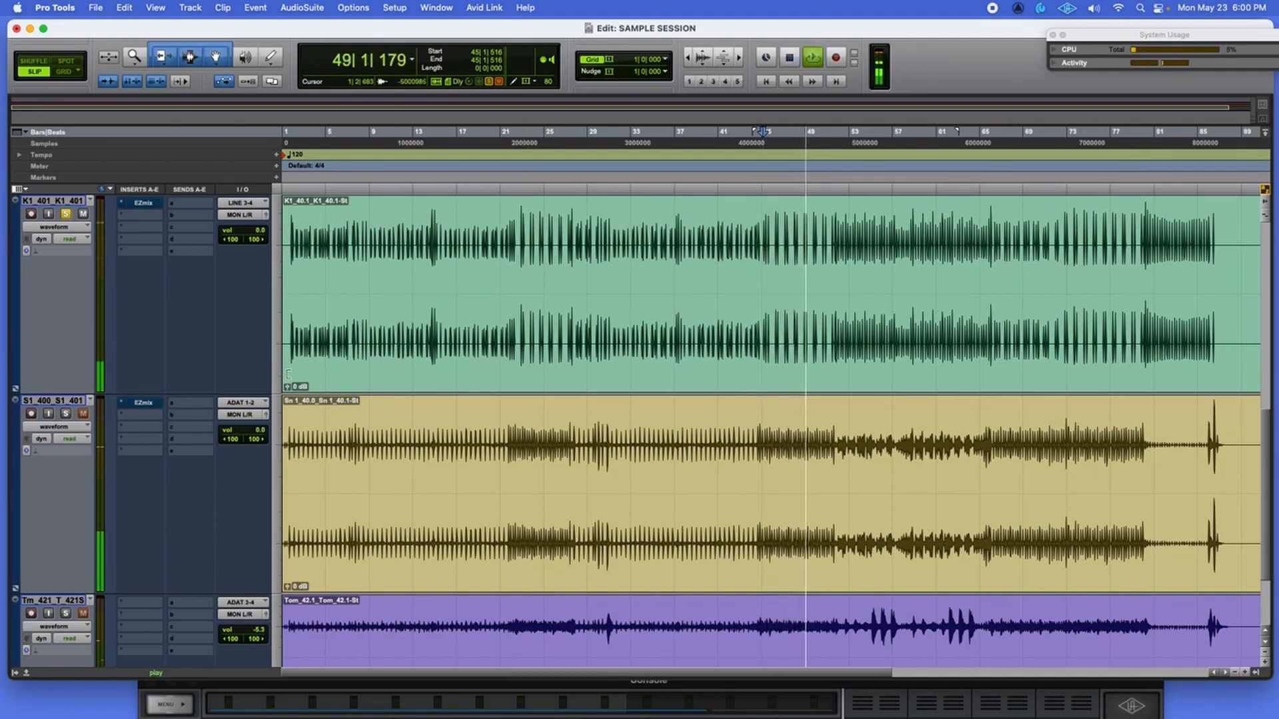
{"action": "key", "text": "space"}
Zoom in closely on the kick hits around bar 45 and set playback start at 42|3.
{"action": "key", "text": "super+bracketright"}
{"action": "key", "text": "super+bracketright"}
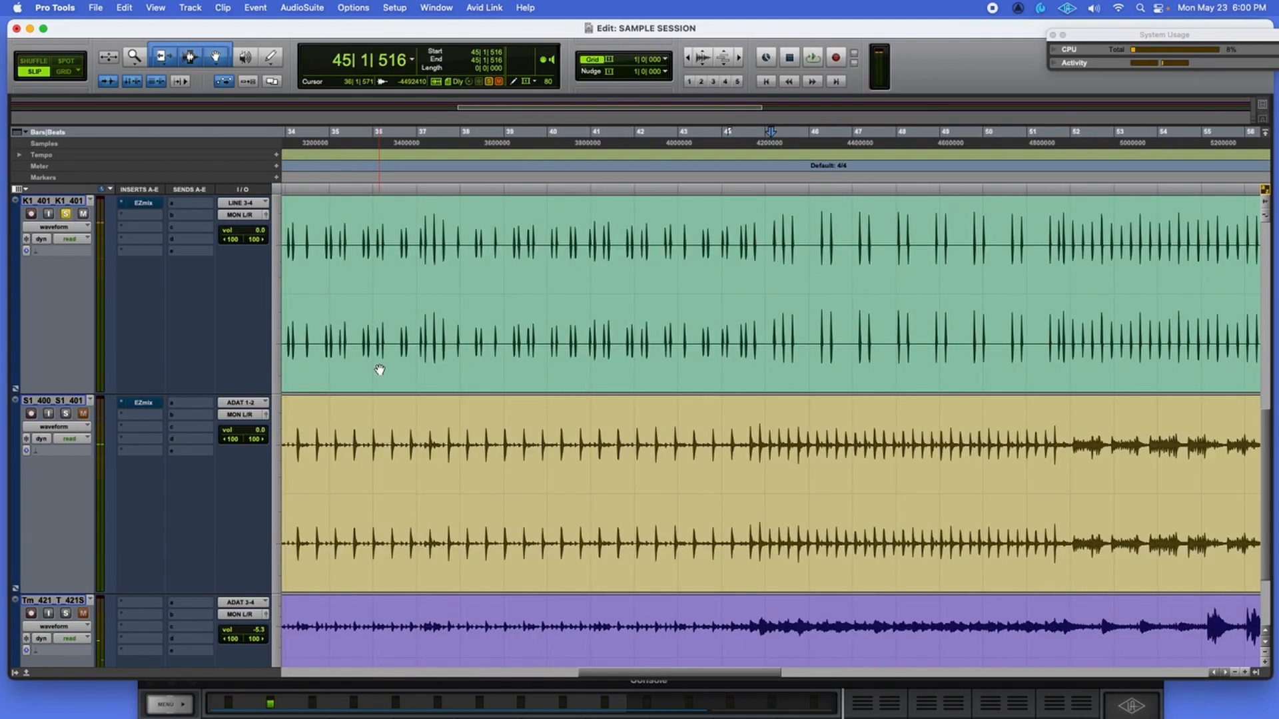
{"action": "key", "text": "super+bracketright"}
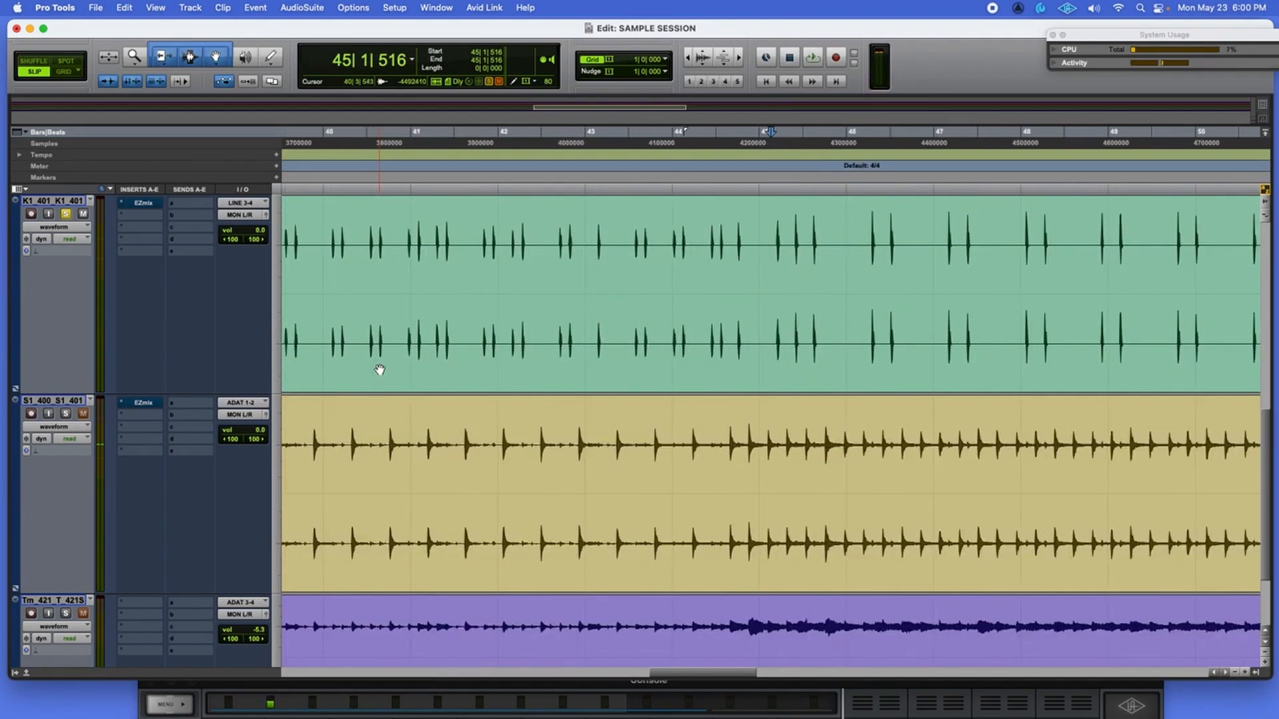
{"action": "key", "text": "super+bracketright"}
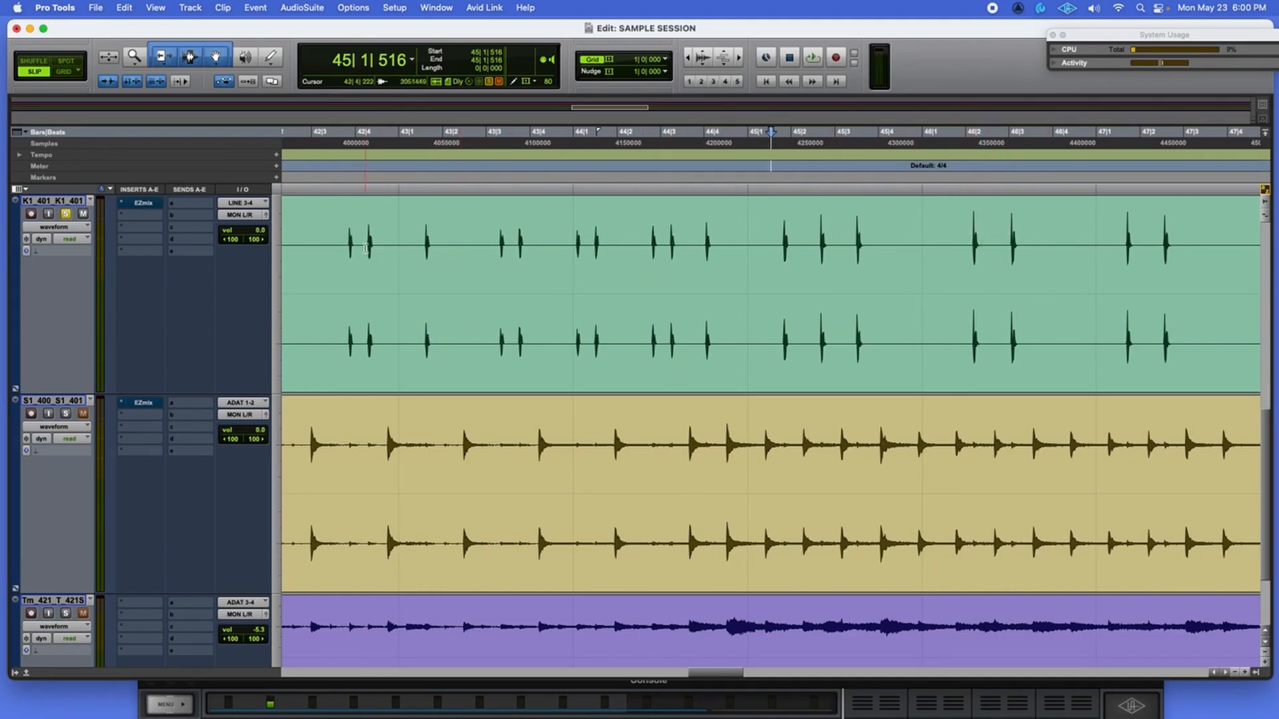
{"action": "left_click", "coordinate": [343, 241]}
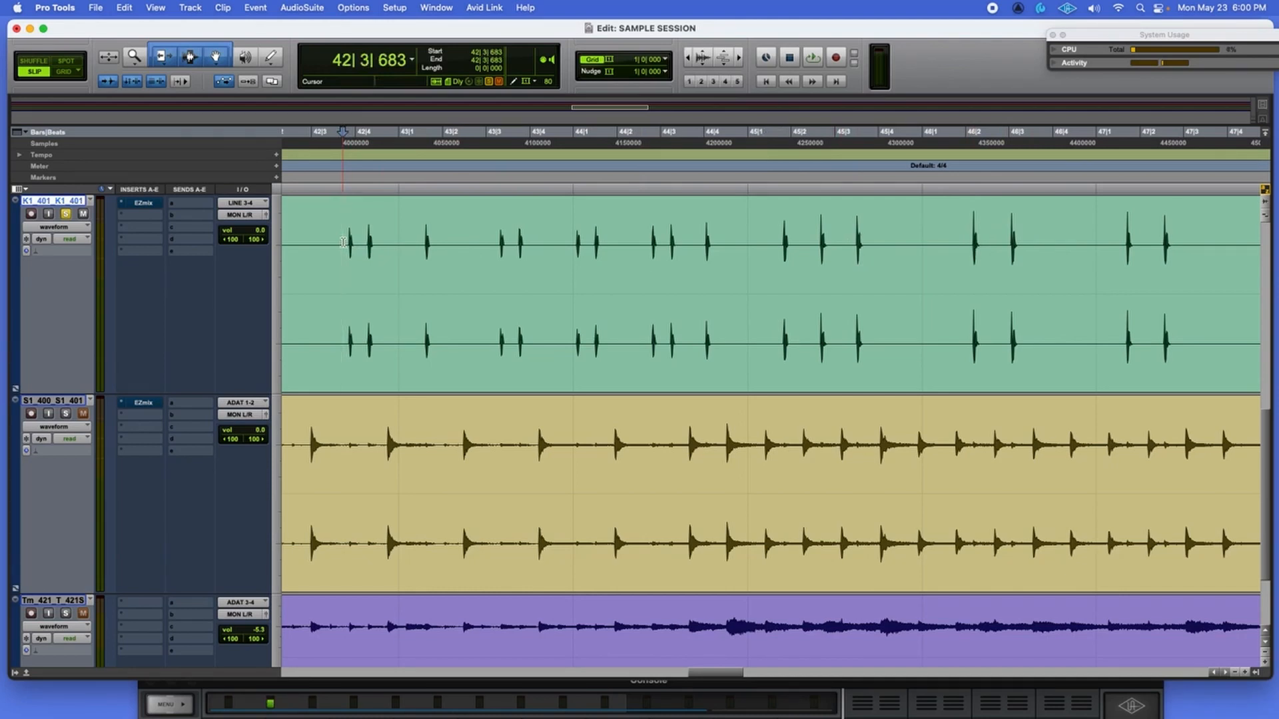
Play the drums from bar 42, then select the kick track from 46|1|740 to 46|4|237.
{"action": "key", "text": "space"}
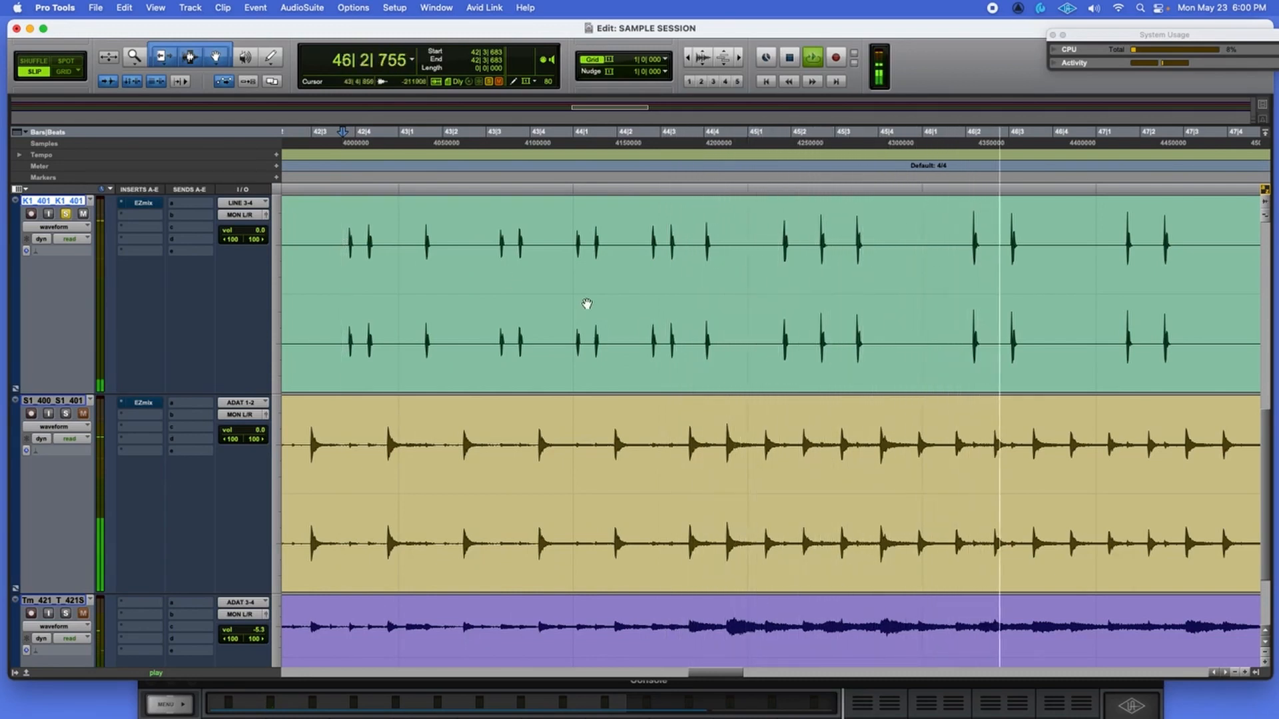
{"action": "key", "text": "space"}
{"action": "left_click_drag", "start_coordinate": [1063, 291], "coordinate": [956, 291]}
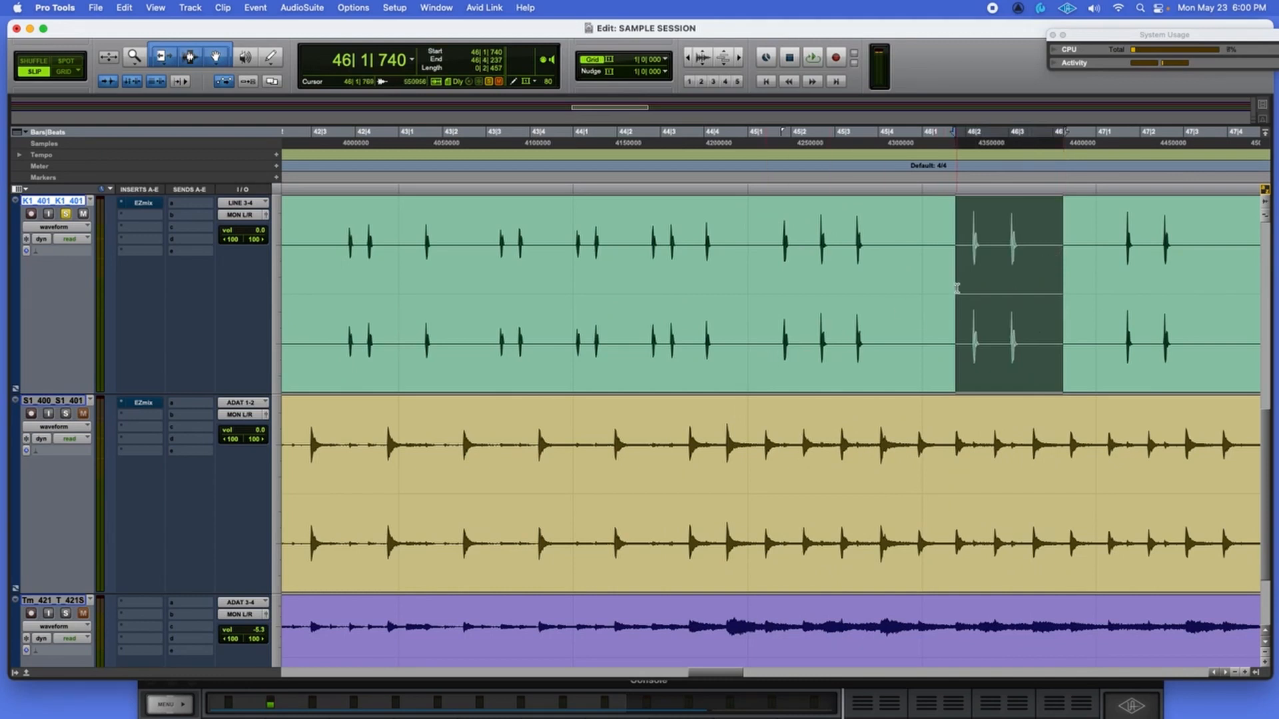
{"action": "key", "text": "super+bracketright"}
{"action": "key", "text": "super+bracketright"}
{"action": "key", "text": "super+bracketright"}
{"action": "key", "text": "super+bracketleft"}
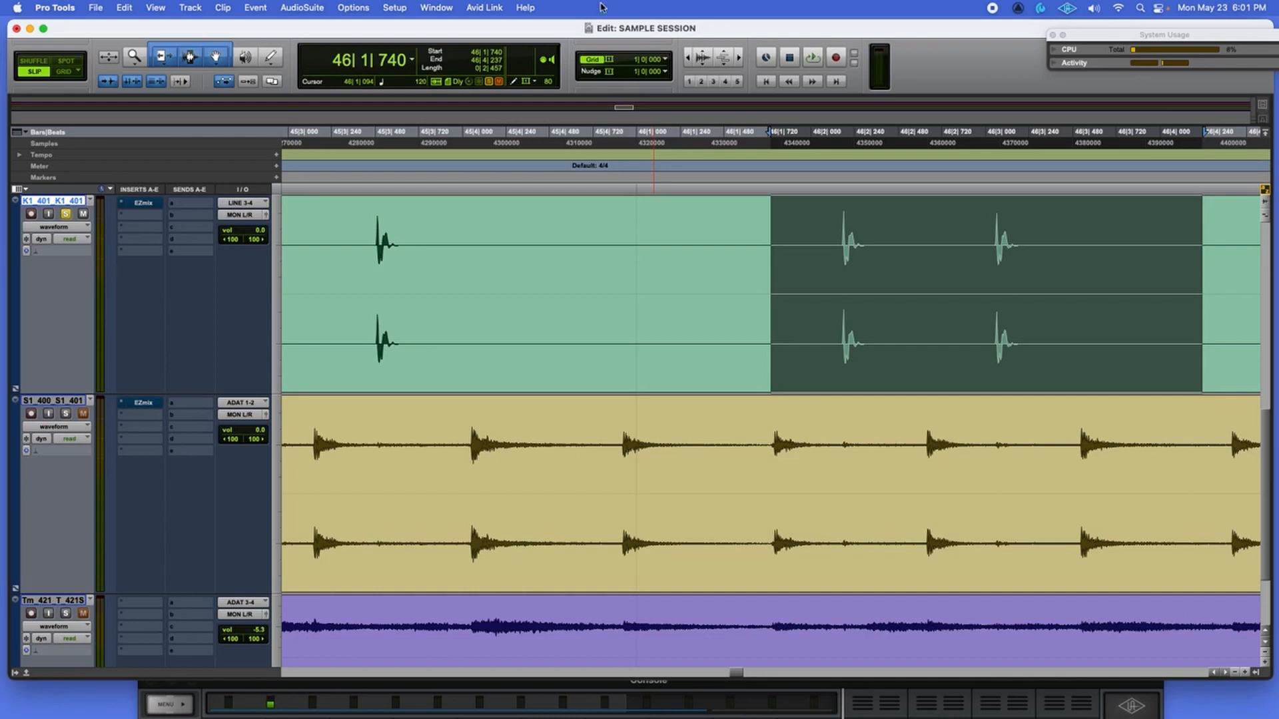
Confirm in Session setup that the format is 48 kHz, 24 bit, then deselect the kick range.
{"action": "left_click", "coordinate": [108, 81]}
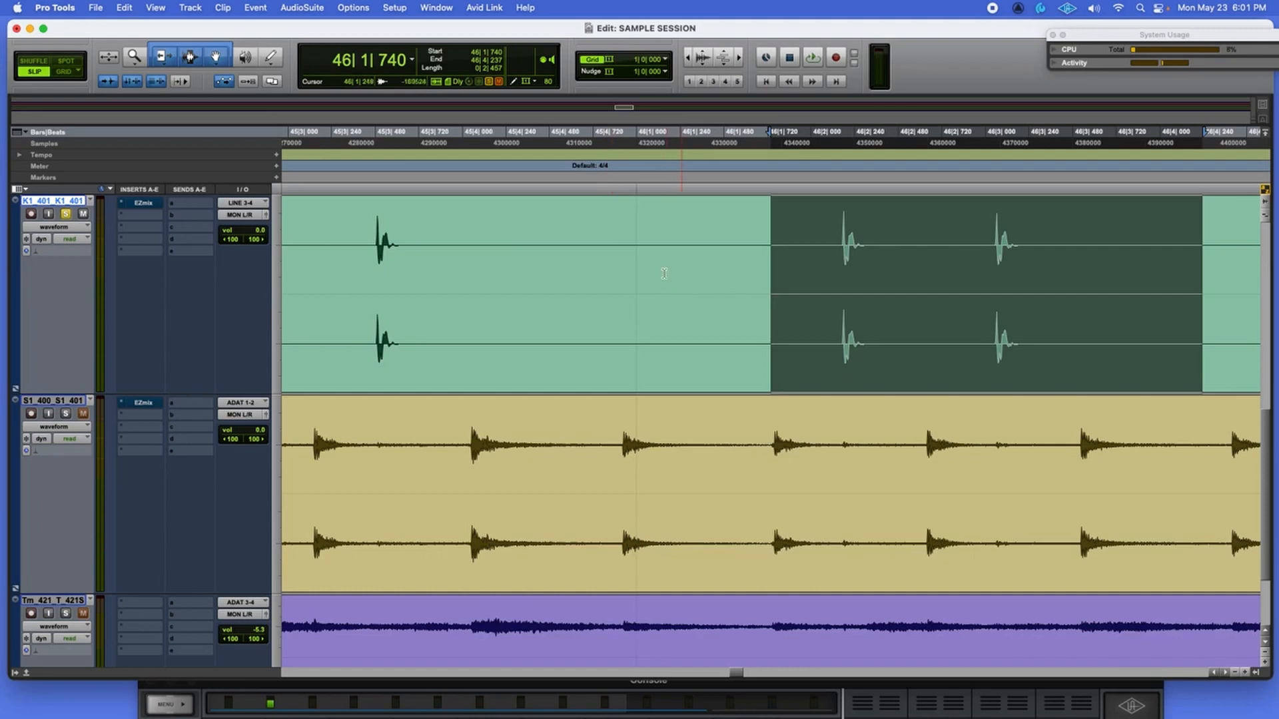
{"action": "left_click", "coordinate": [393, 7]}
{"action": "left_click", "coordinate": [399, 137]}
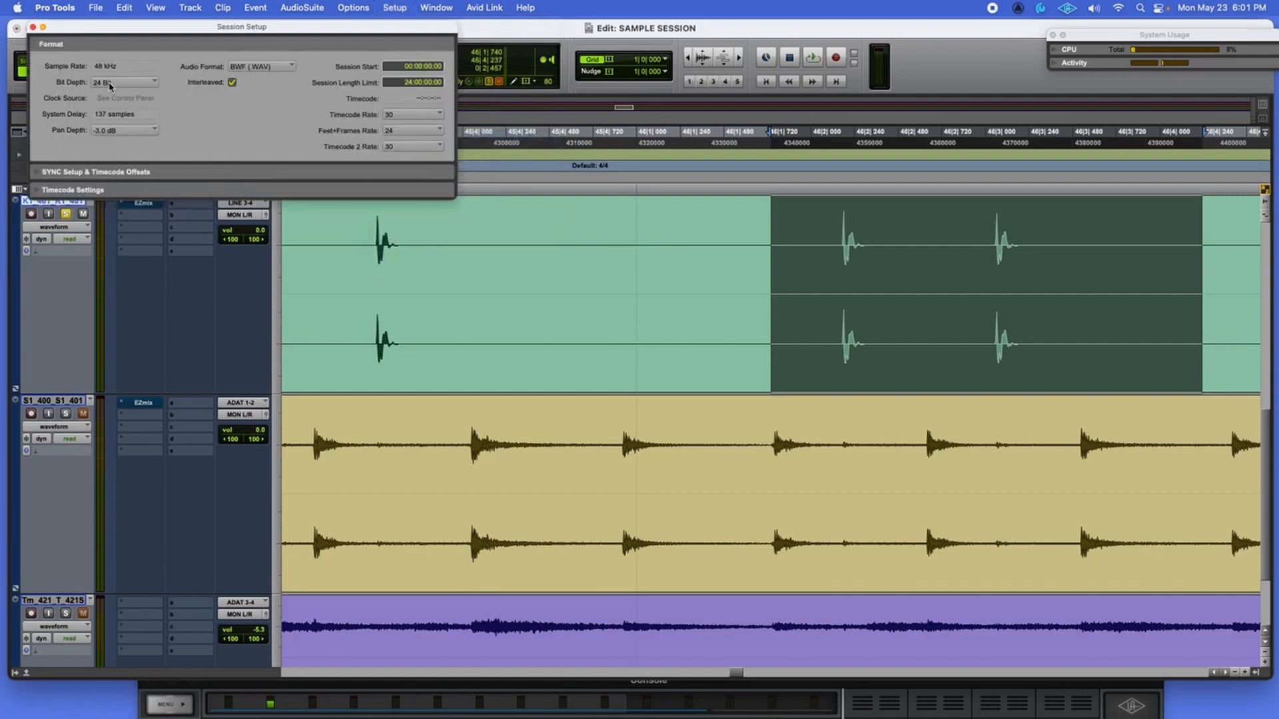
{"action": "left_click", "coordinate": [33, 27]}
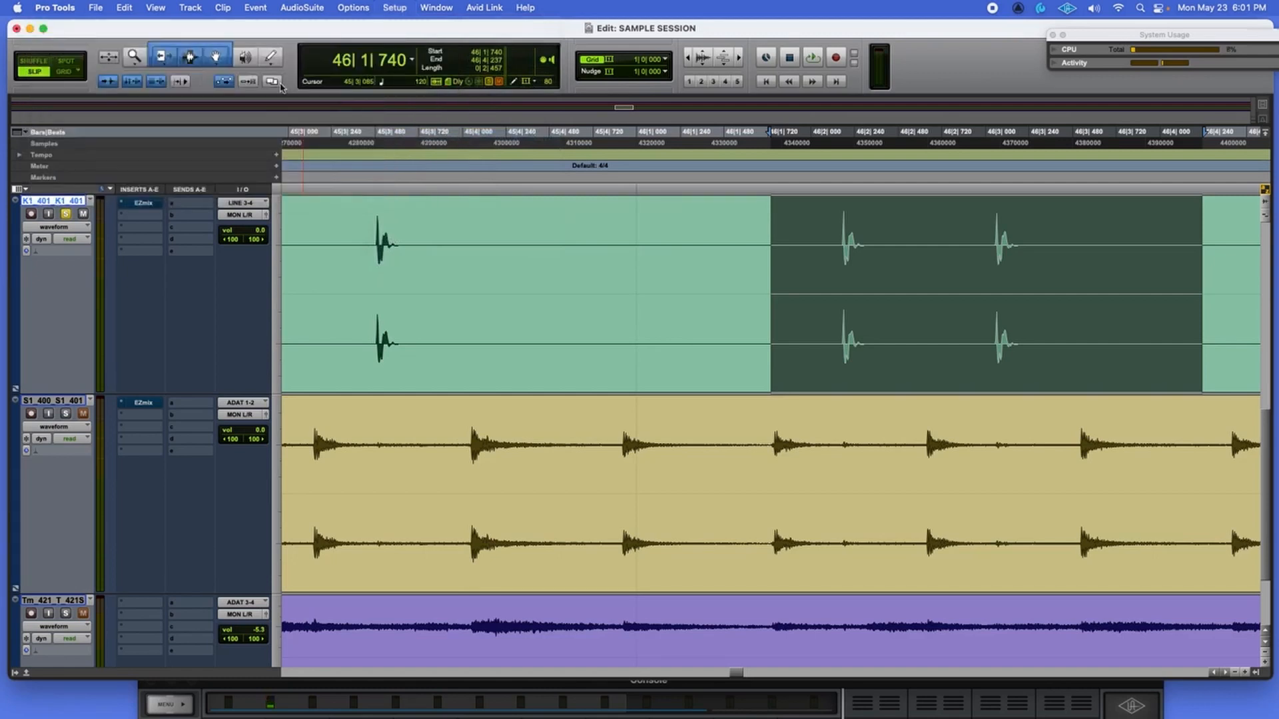
{"action": "left_click", "coordinate": [755, 289]}
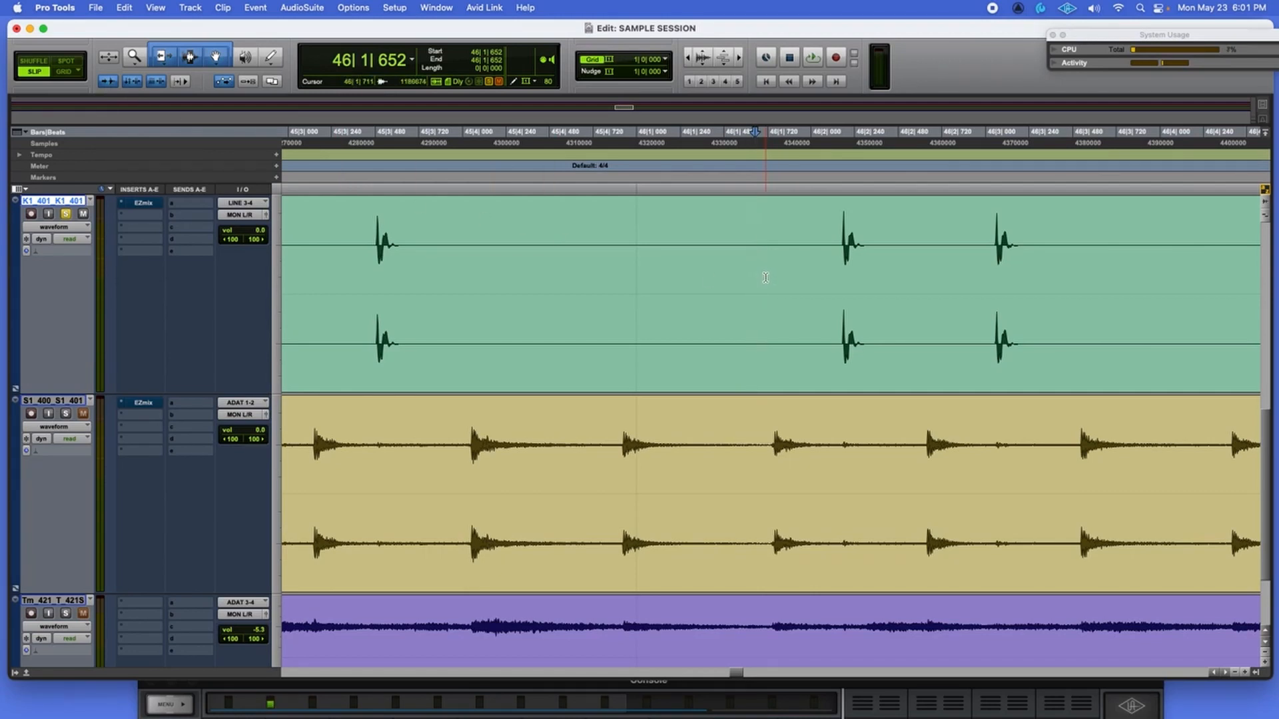
Place the insertion point on the kick hit at 46|2|176 and zoom in on its transient.
{"action": "left_click", "coordinate": [843, 273]}
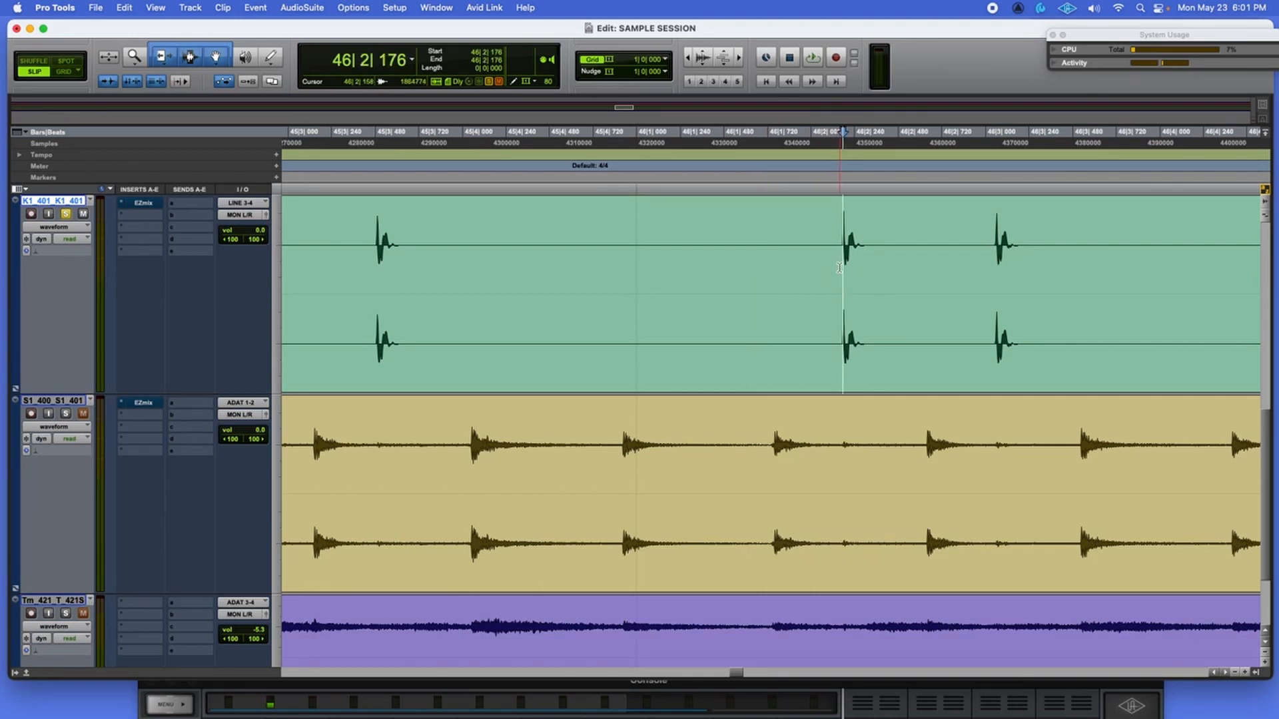
{"action": "key", "text": "t"}
{"action": "key", "text": "t"}
{"action": "key", "text": "t"}
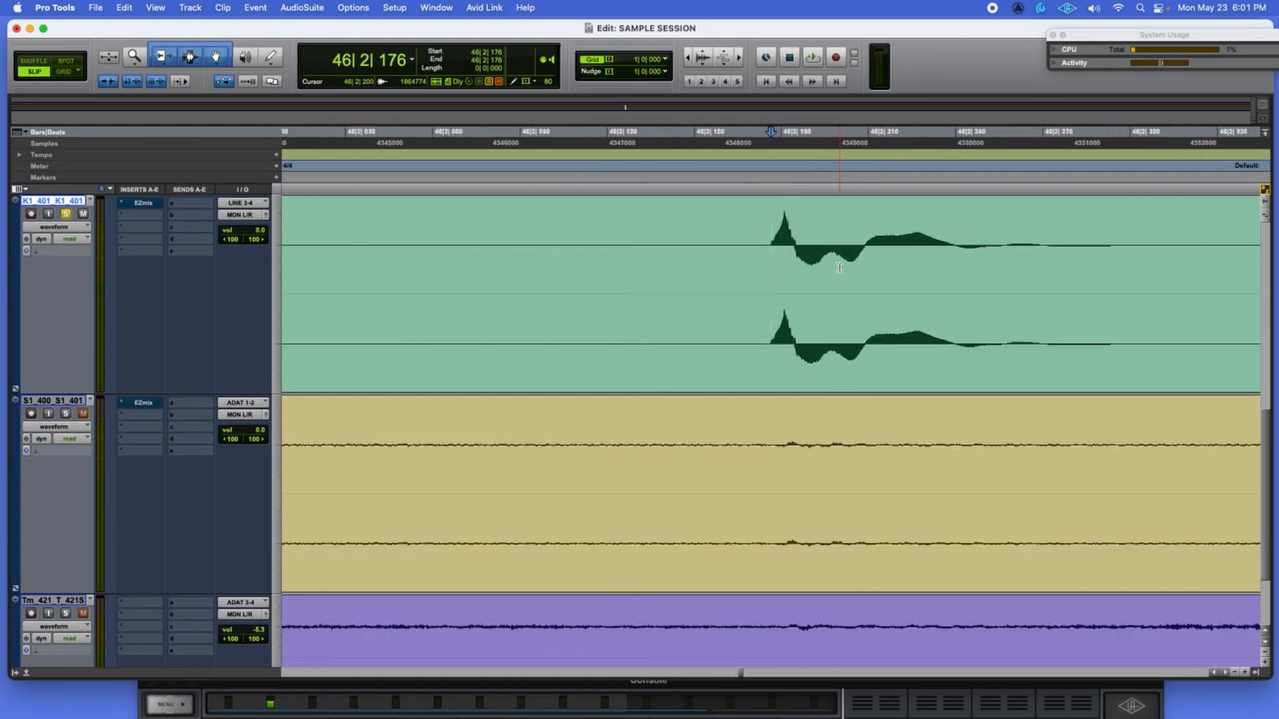
{"action": "key", "text": "r"}
{"action": "key", "text": "r"}
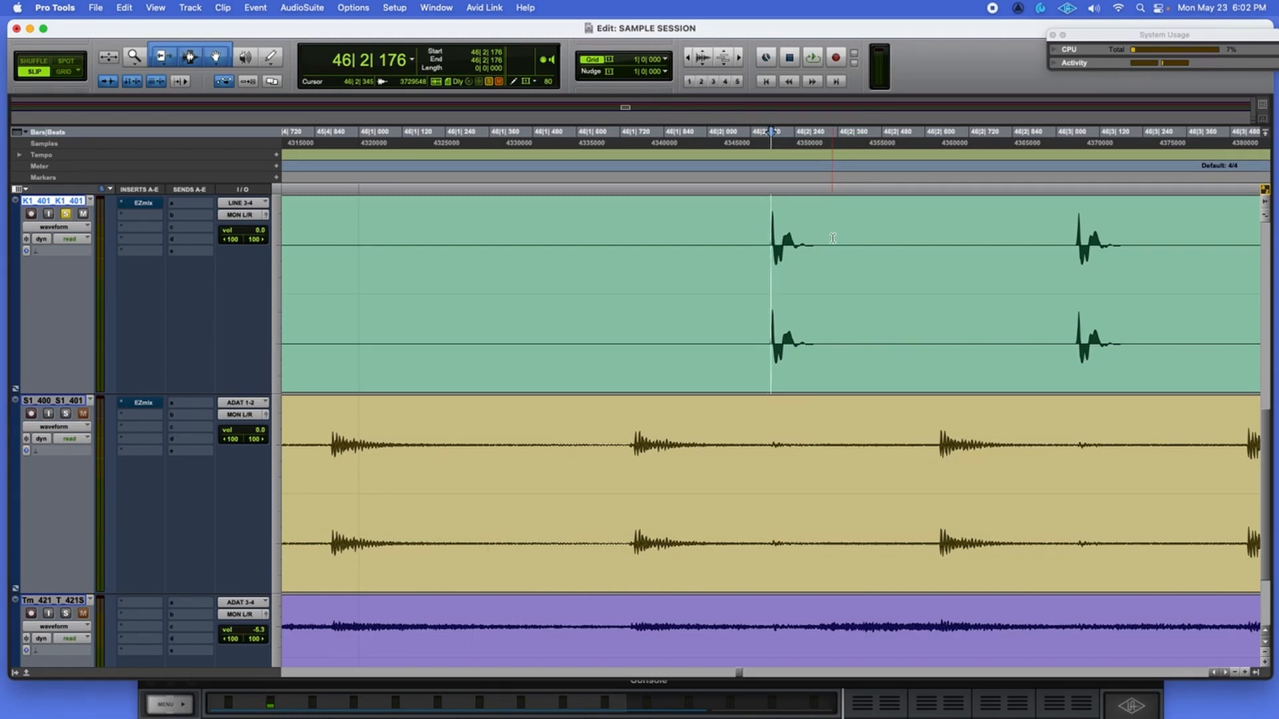
{"action": "key", "text": "super+bracketright"}
{"action": "key", "text": "super+bracketright"}
{"action": "key", "text": "super+bracketright"}
{"action": "key", "text": "super+bracketright"}
{"action": "key", "text": "super+bracketright"}
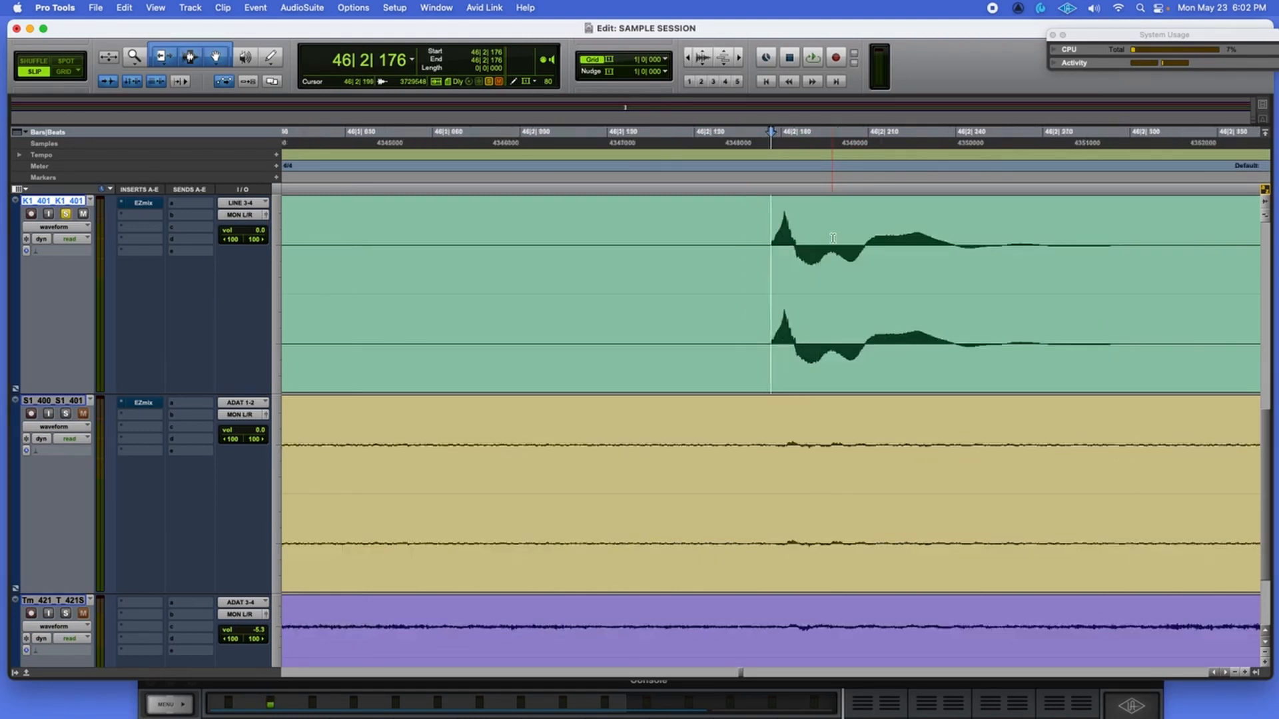
{"action": "key", "text": "super+bracketright"}
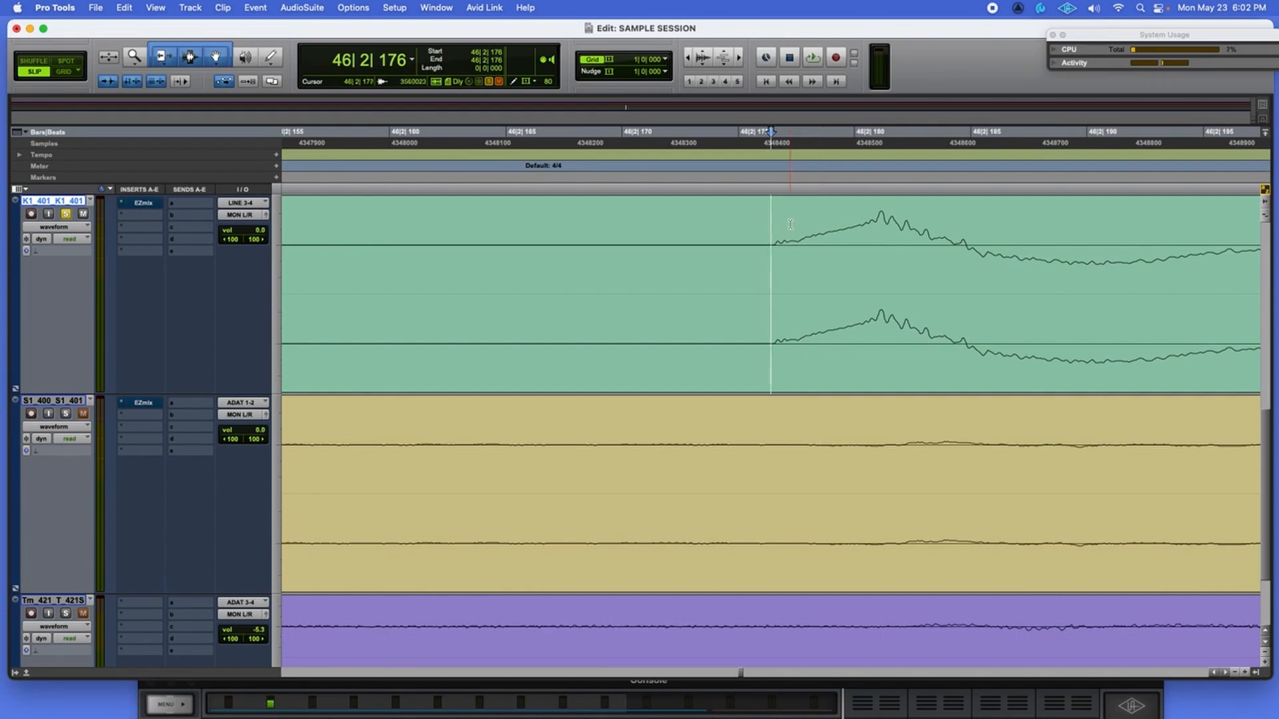
{"action": "key", "text": "super+bracketleft"}
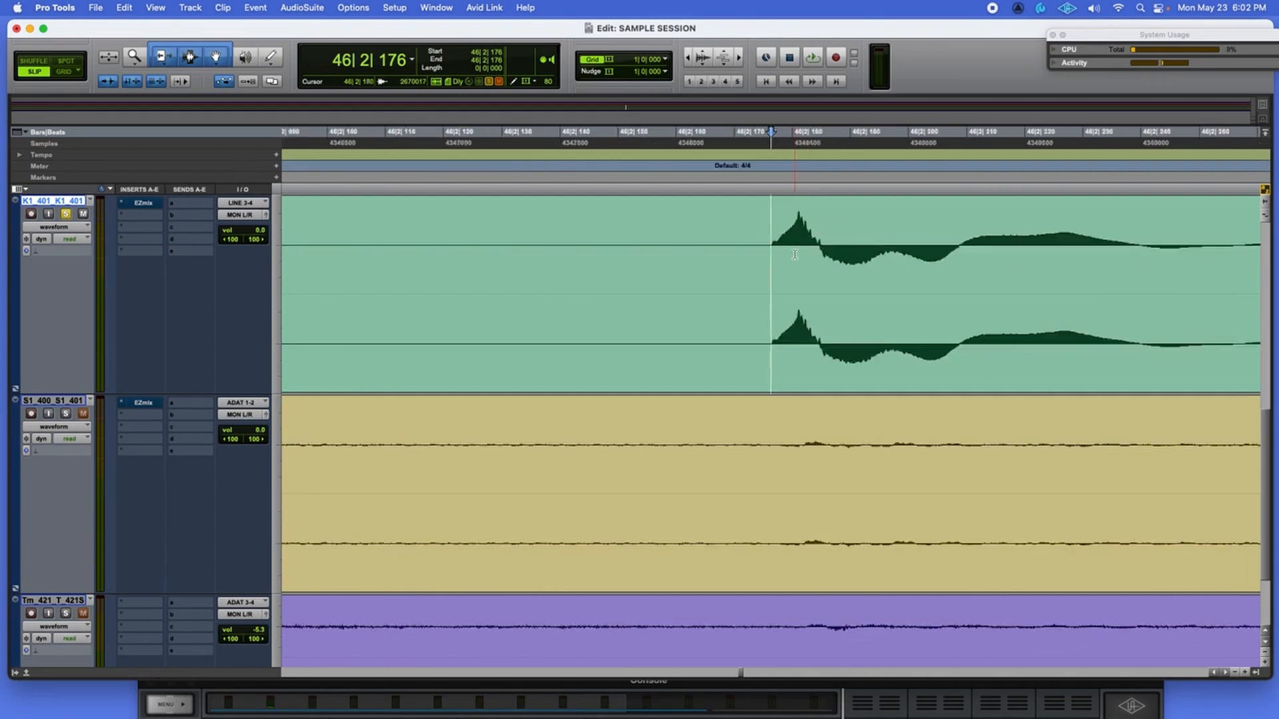
{"action": "key", "text": "super+bracketleft"}
{"action": "key", "text": "super+bracketleft"}
{"action": "key", "text": "super+bracketleft"}
{"action": "key", "text": "super+bracketleft"}
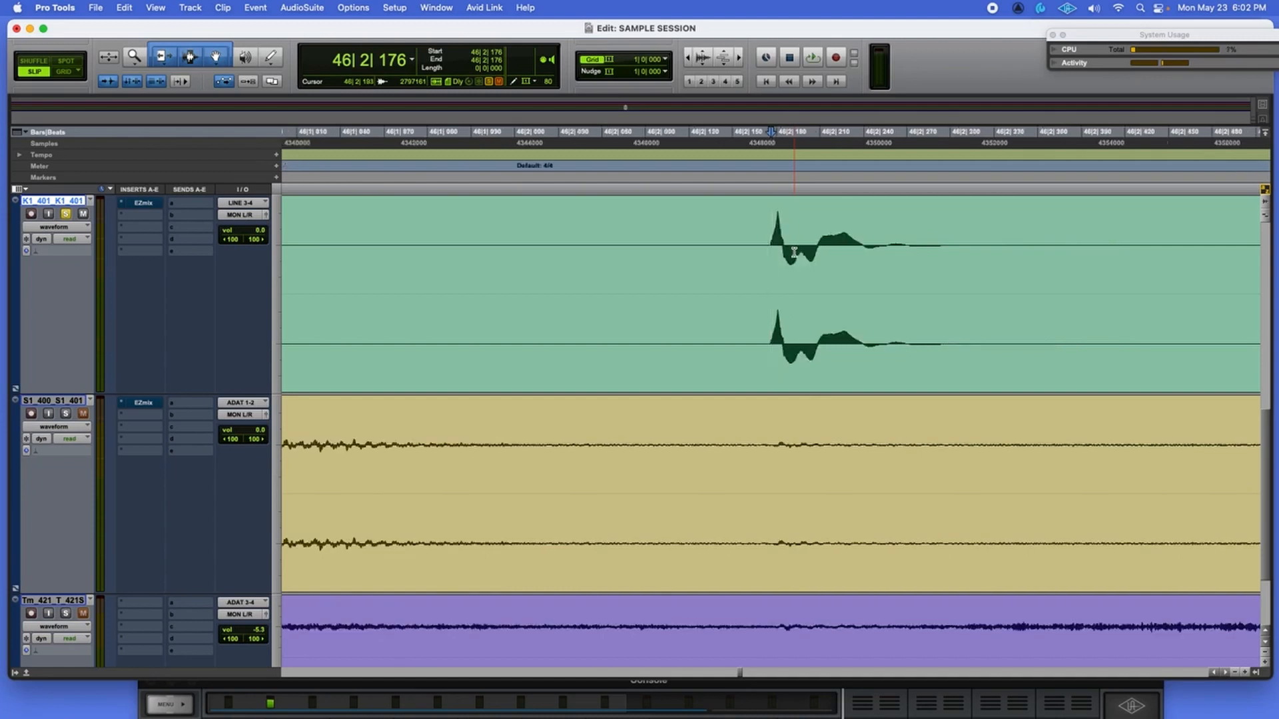
Split the kick clip exactly at the onset of the 46|2|176 hit.
{"action": "key", "text": "super+bracketright"}
{"action": "key", "text": "super+bracketright"}
{"action": "key", "text": "super+bracketright"}
{"action": "key", "text": "super+bracketright"}
{"action": "key", "text": "super+bracketright"}
{"action": "key", "text": "super+bracketright"}
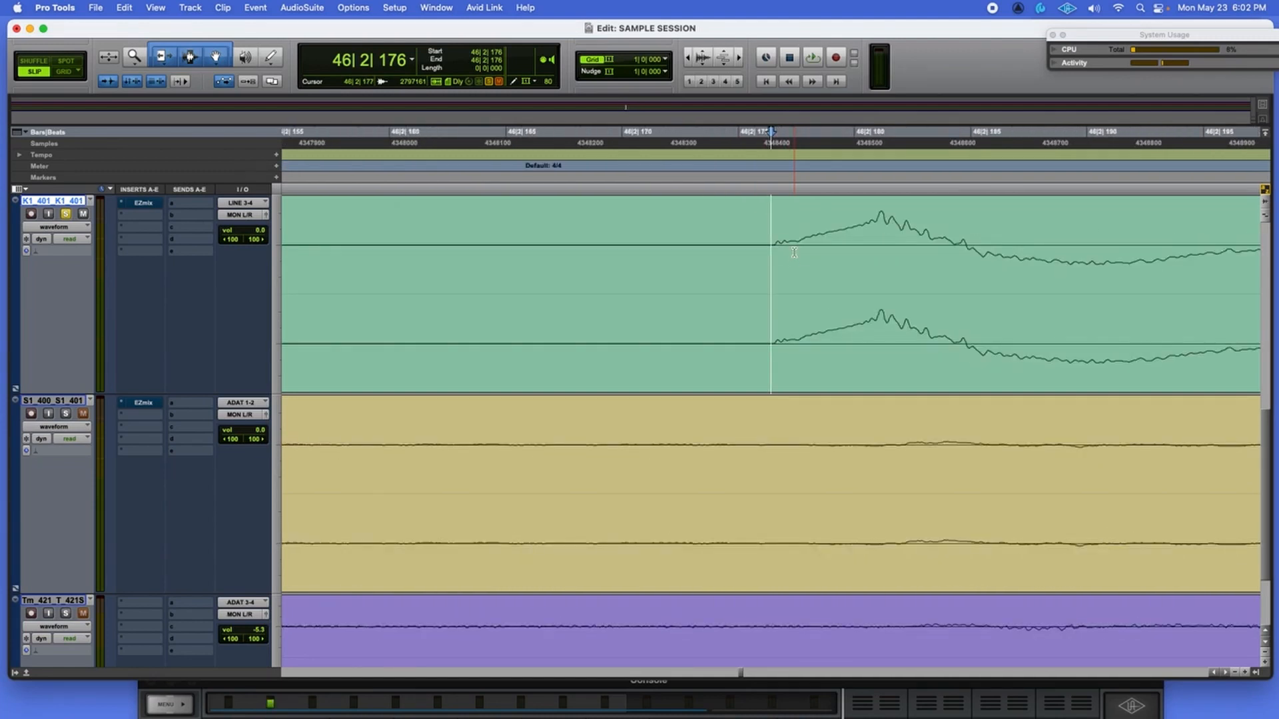
{"action": "key", "text": "super+bracketright"}
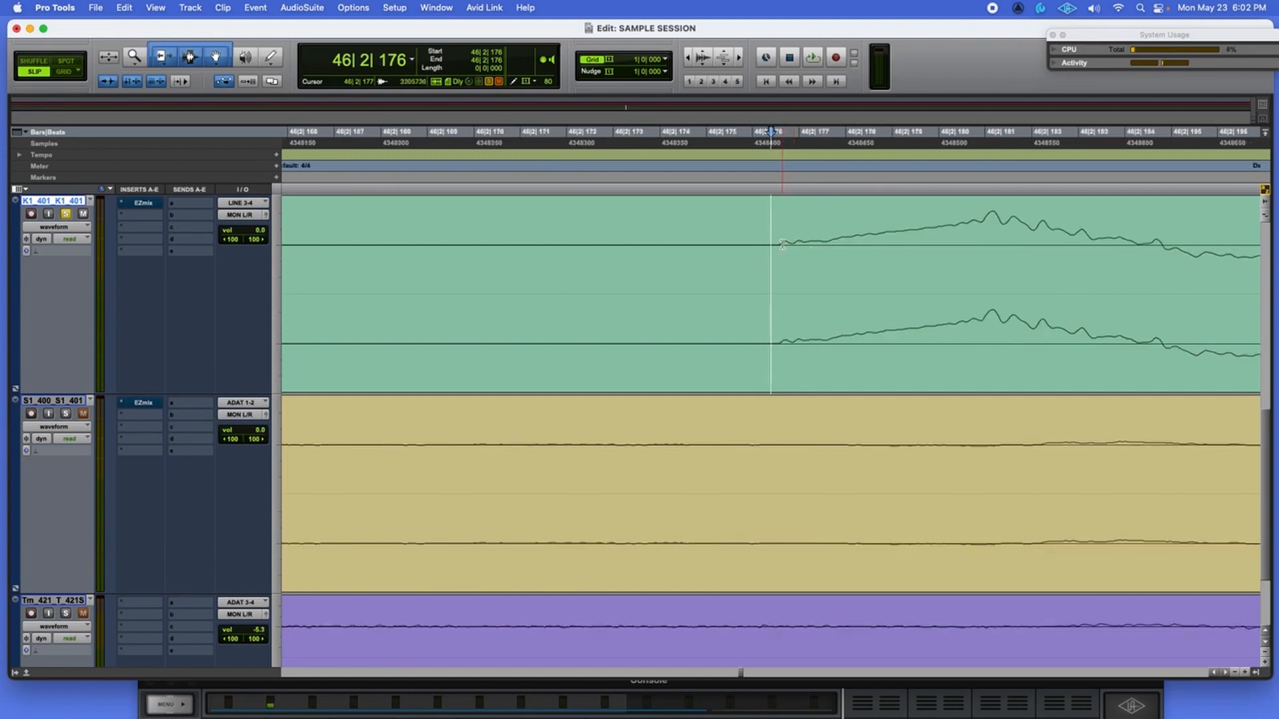
{"action": "key", "text": "super+bracketleft"}
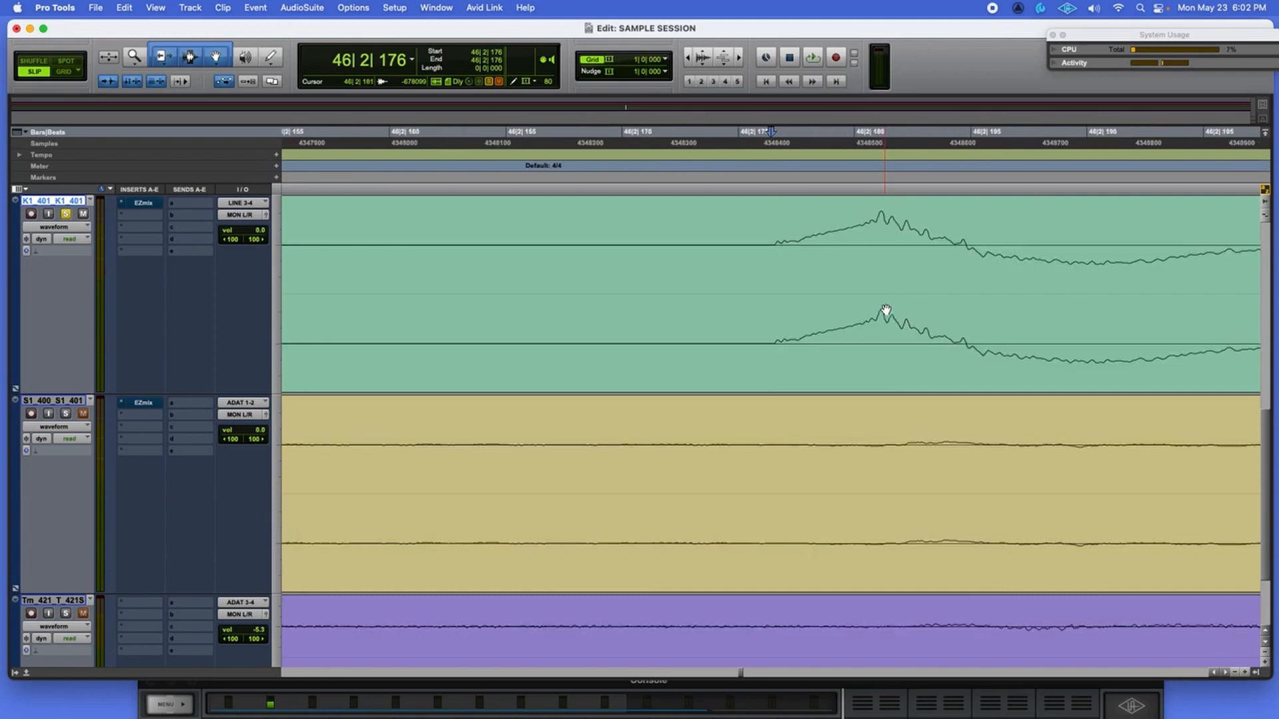
{"action": "key", "text": "super+bracketleft"}
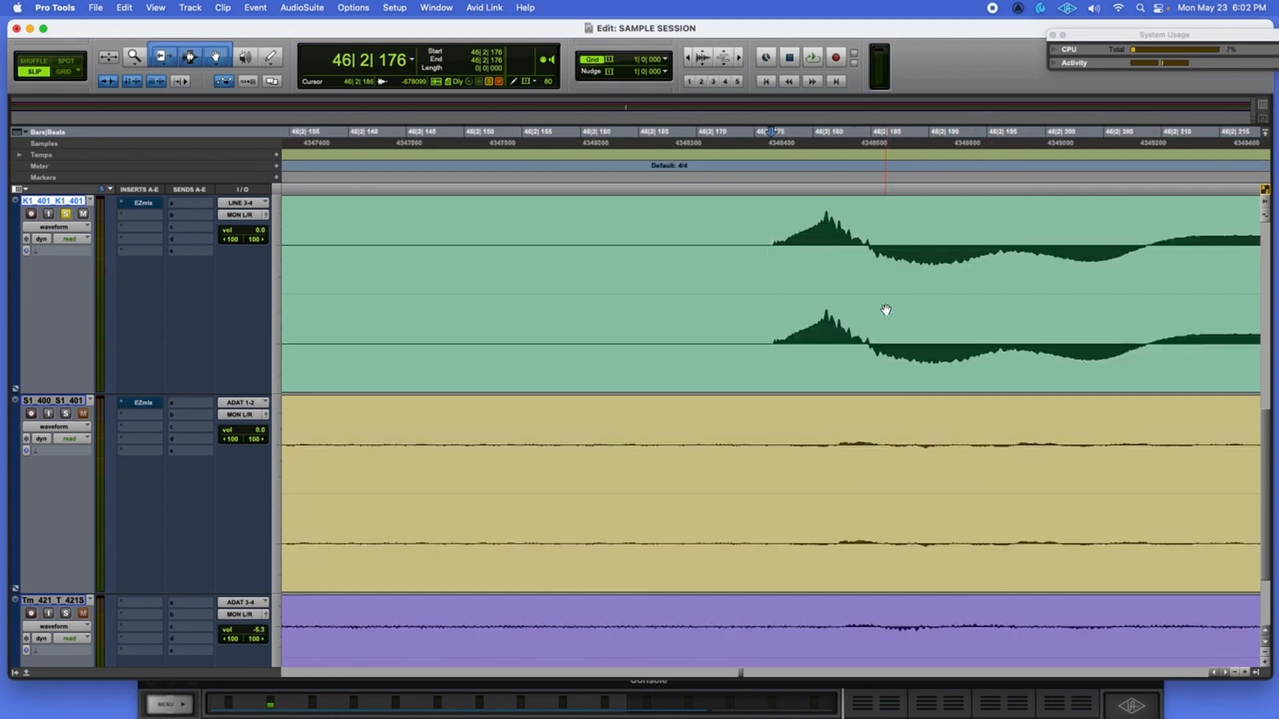
{"action": "key", "text": "super+e"}
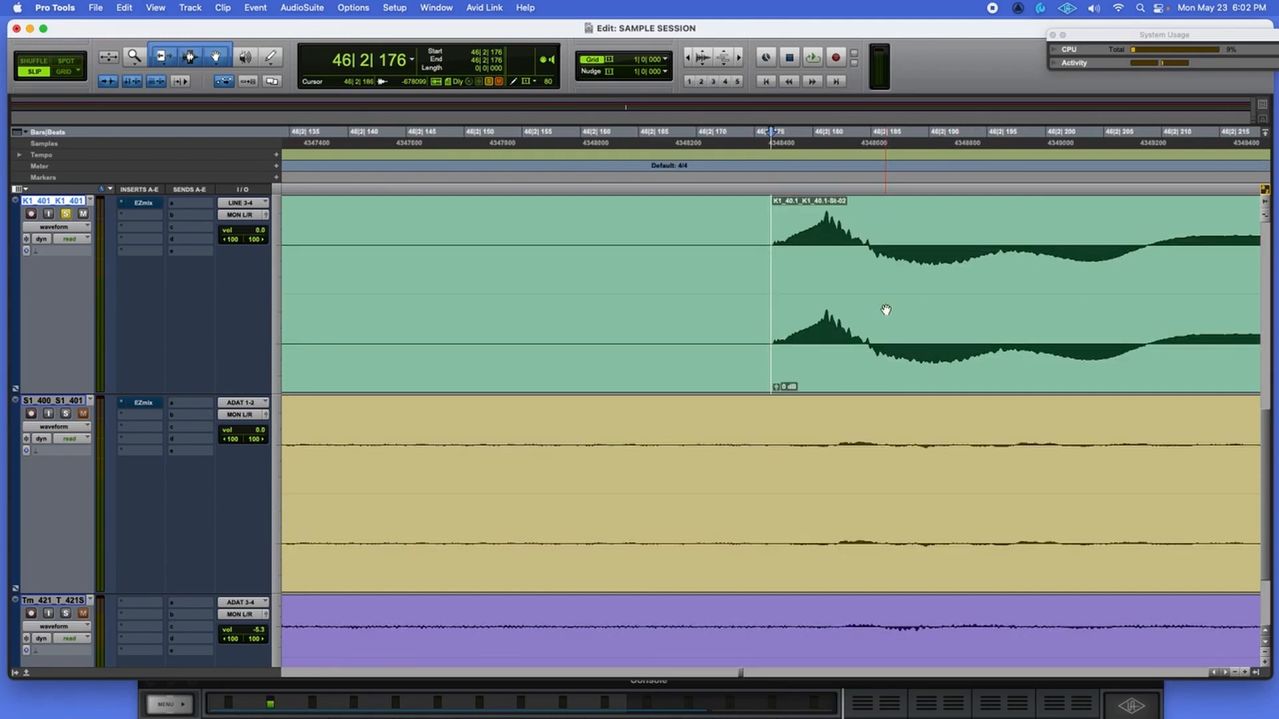
{"action": "key", "text": "super+bracketleft"}
{"action": "key", "text": "super+bracketleft"}
{"action": "key", "text": "super+bracketleft"}
{"action": "key", "text": "super+bracketleft"}
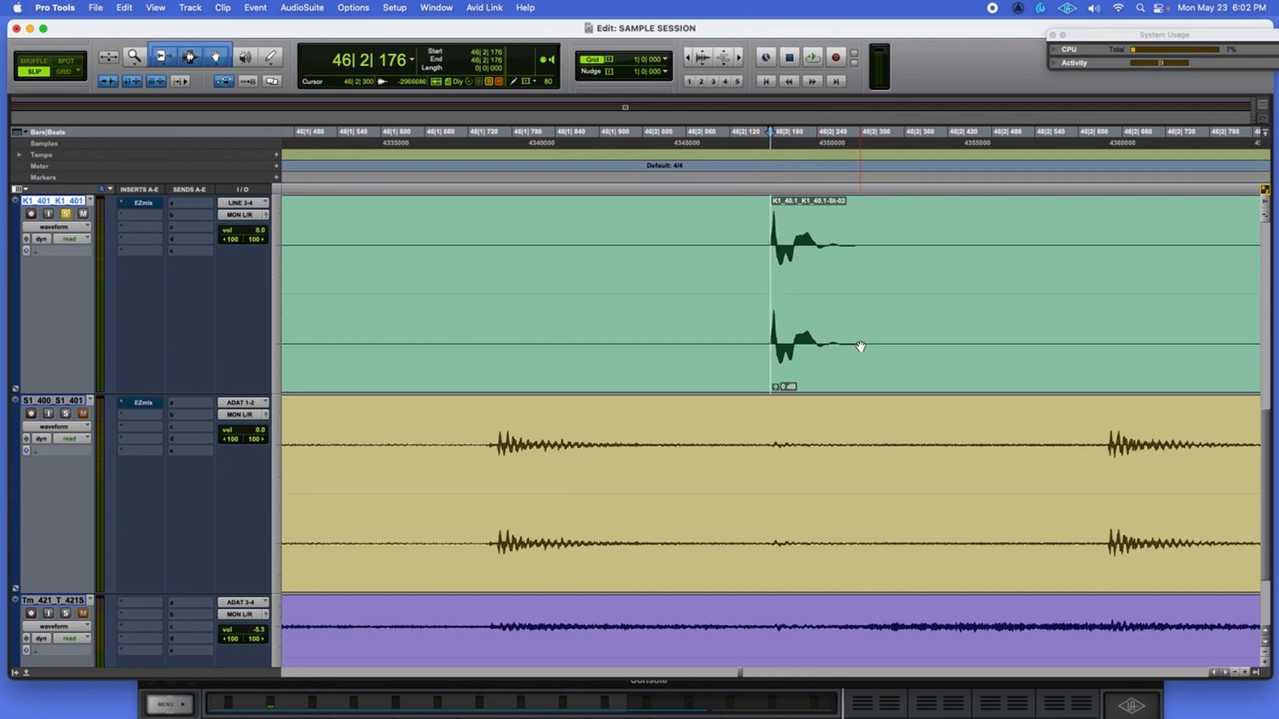
Zoom out to show more kick hits, keeping the grid at 1 bar.
{"action": "key", "text": "super+bracketleft"}
{"action": "key", "text": "super+bracketleft"}
{"action": "left_click", "coordinate": [659, 59]}
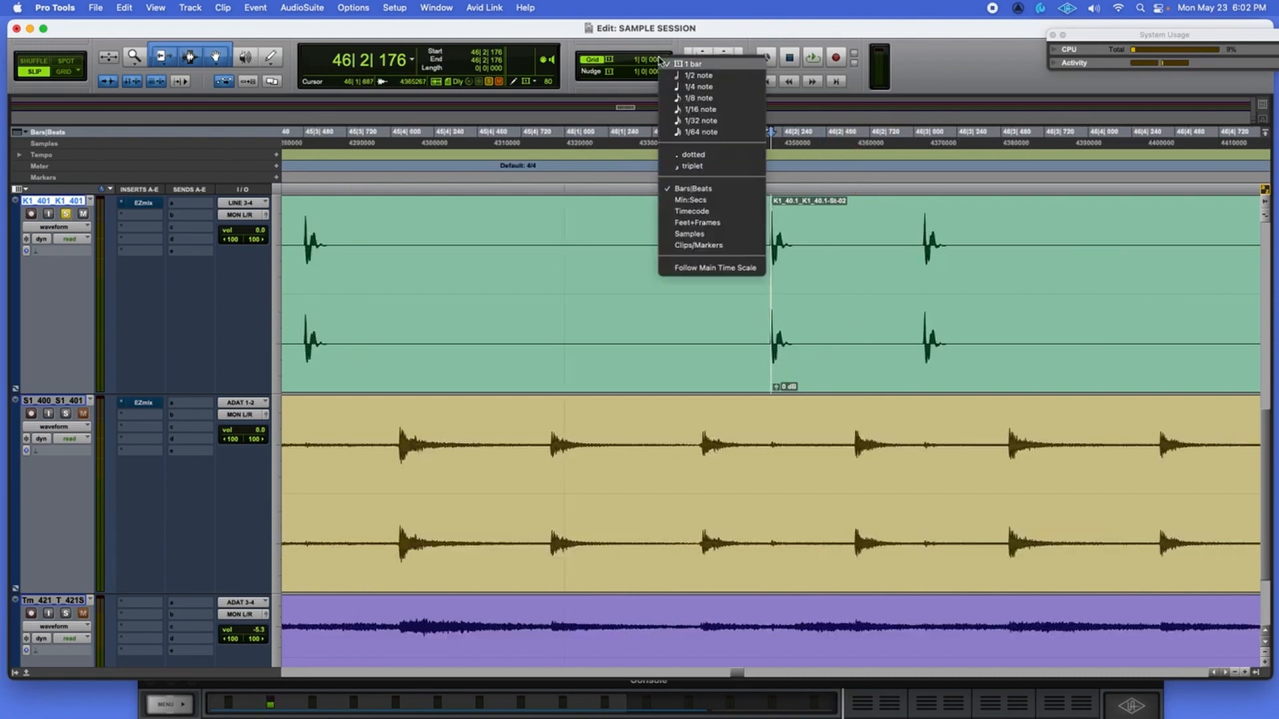
{"action": "left_click", "coordinate": [687, 64]}
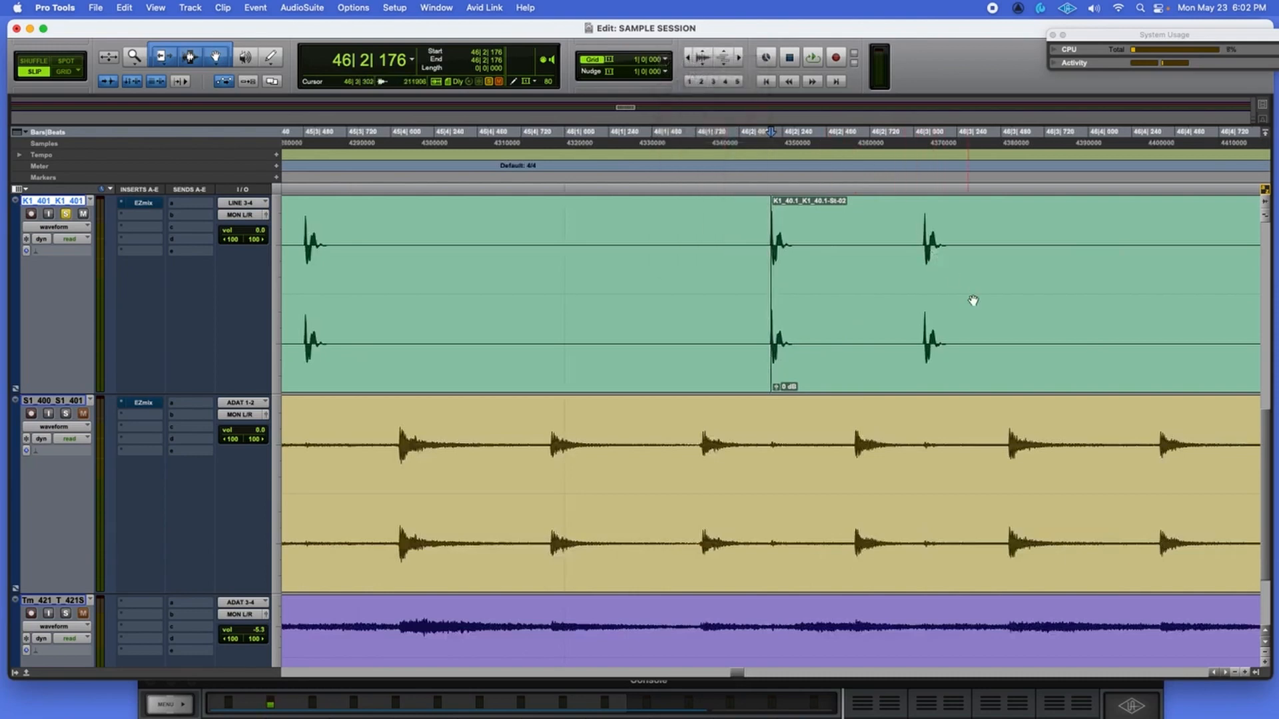
{"action": "key", "text": "super+bracketleft"}
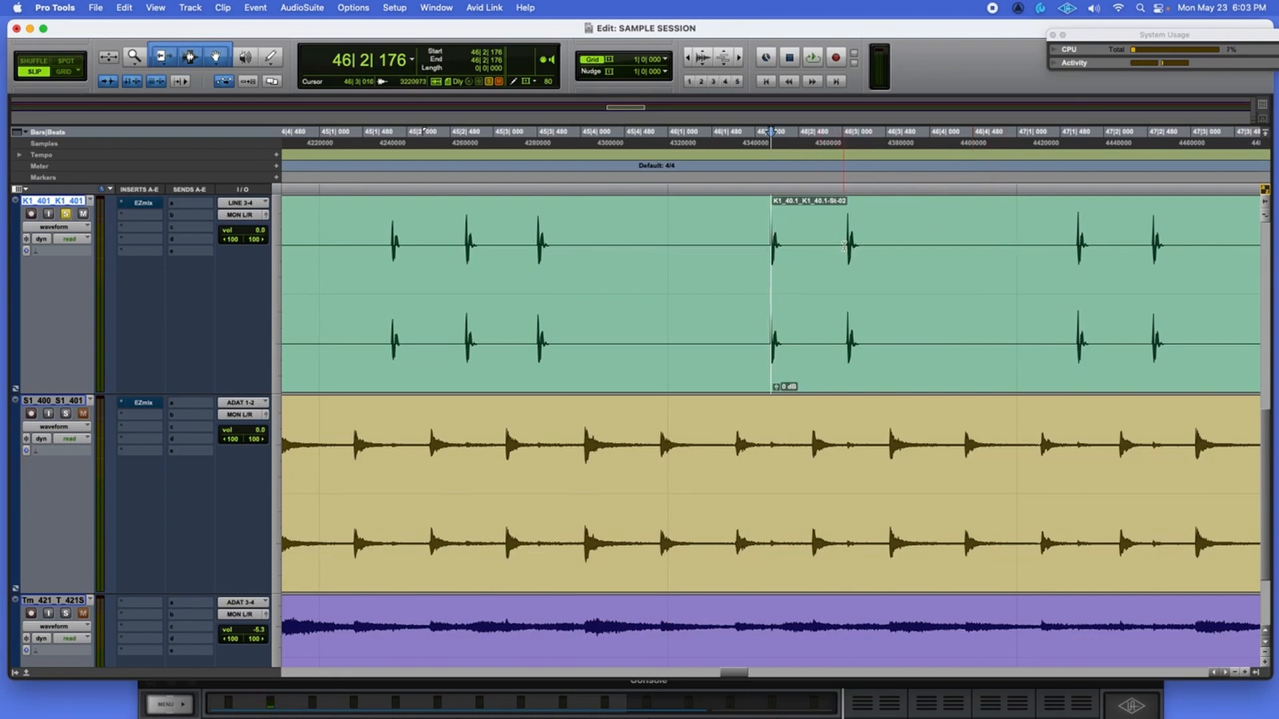
Split the kick clip at 46|3|023 and mute the clip after the split.
{"action": "left_click", "coordinate": [844, 246]}
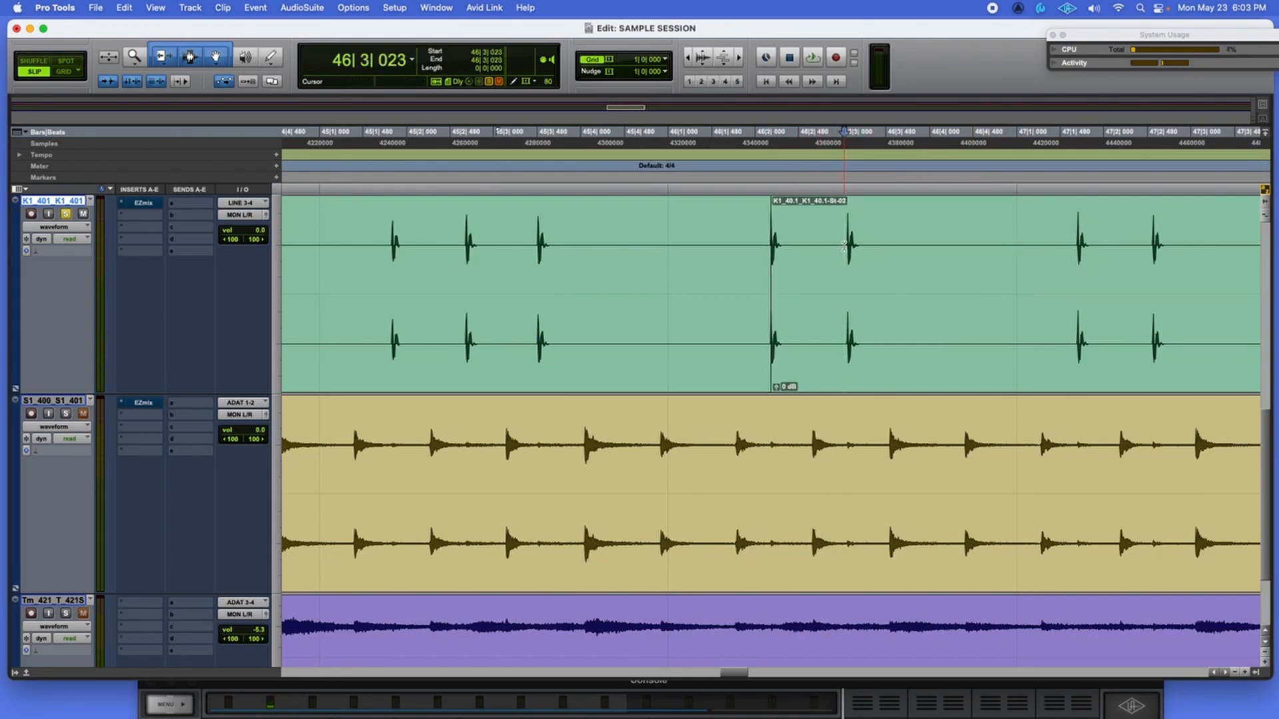
{"action": "key", "text": "super+e"}
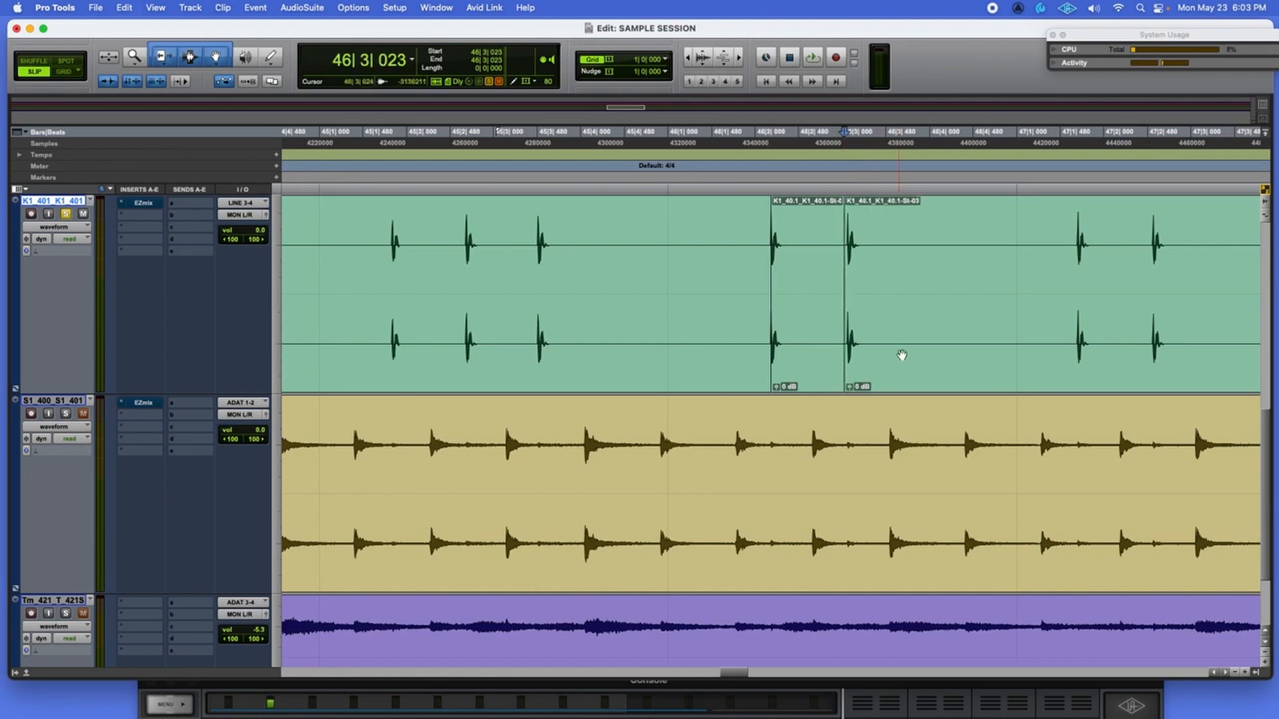
{"action": "left_click", "coordinate": [900, 361]}
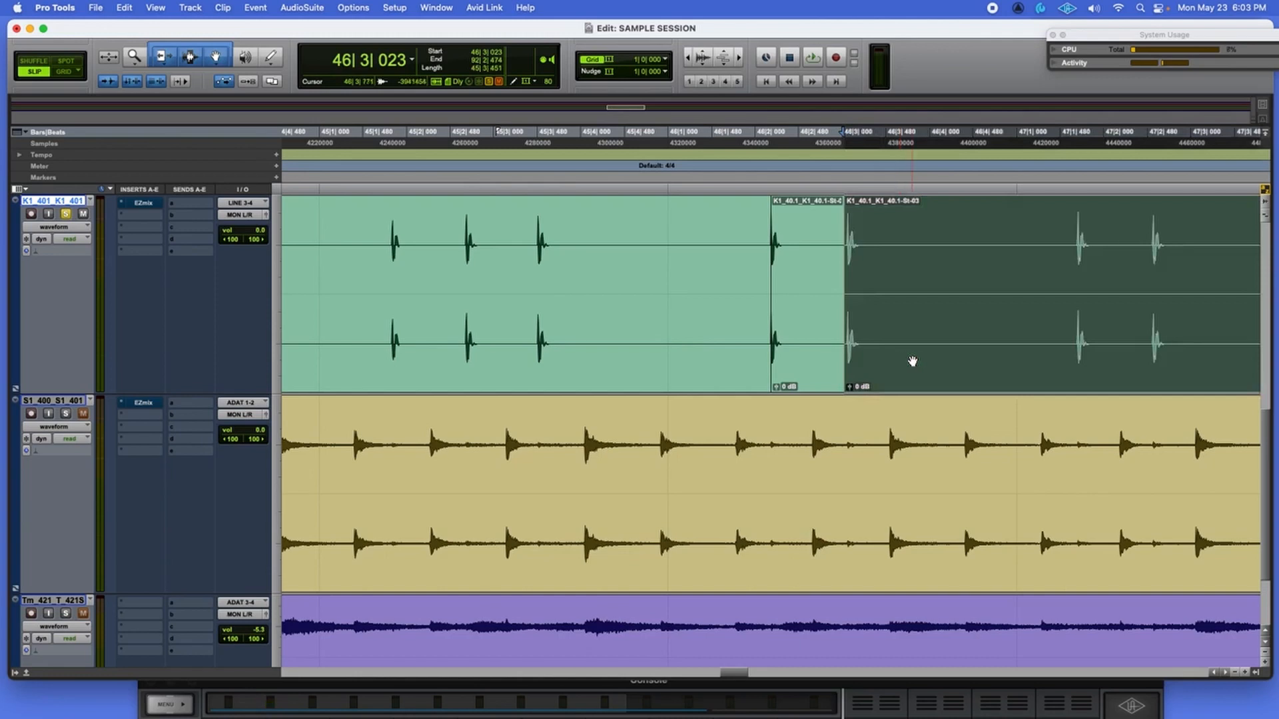
{"action": "key", "text": "super+m"}
Mute the kick clip before the split and audition the remaining isolated kick hit.
{"action": "left_click", "coordinate": [636, 356]}
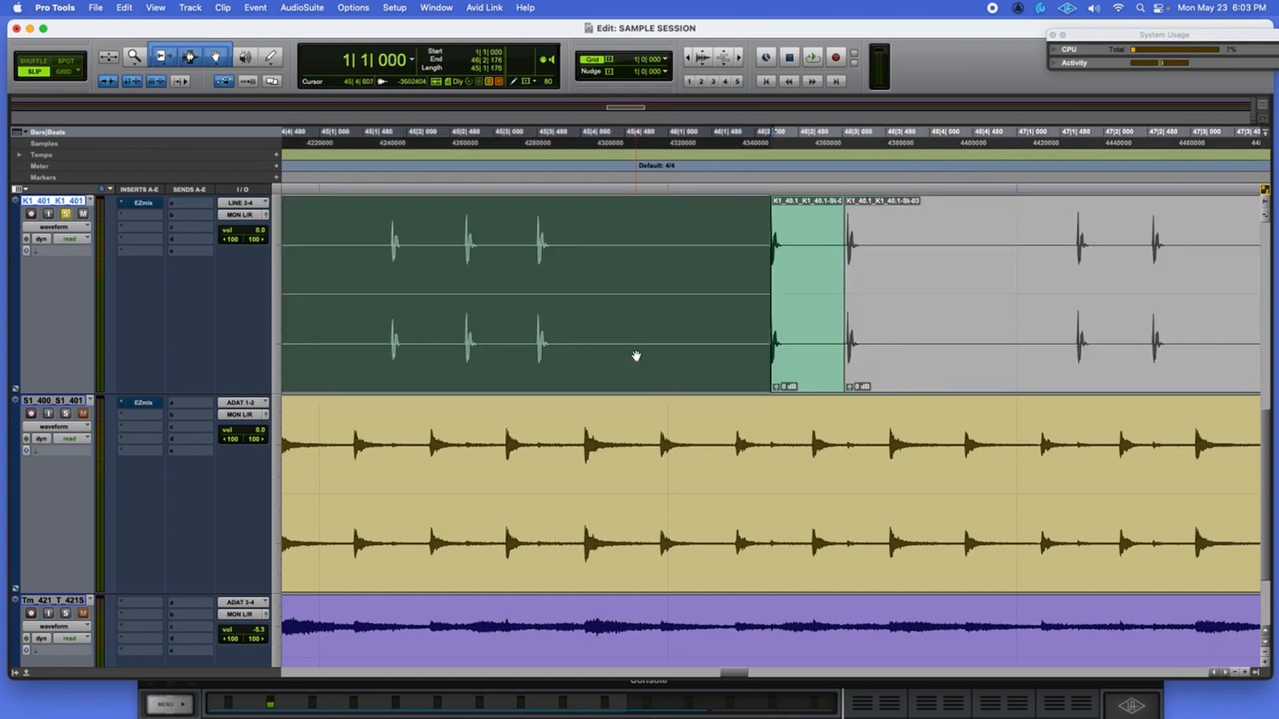
{"action": "key", "text": "super+m"}
{"action": "key", "text": "super+bracketleft"}
{"action": "key", "text": "super+bracketleft"}
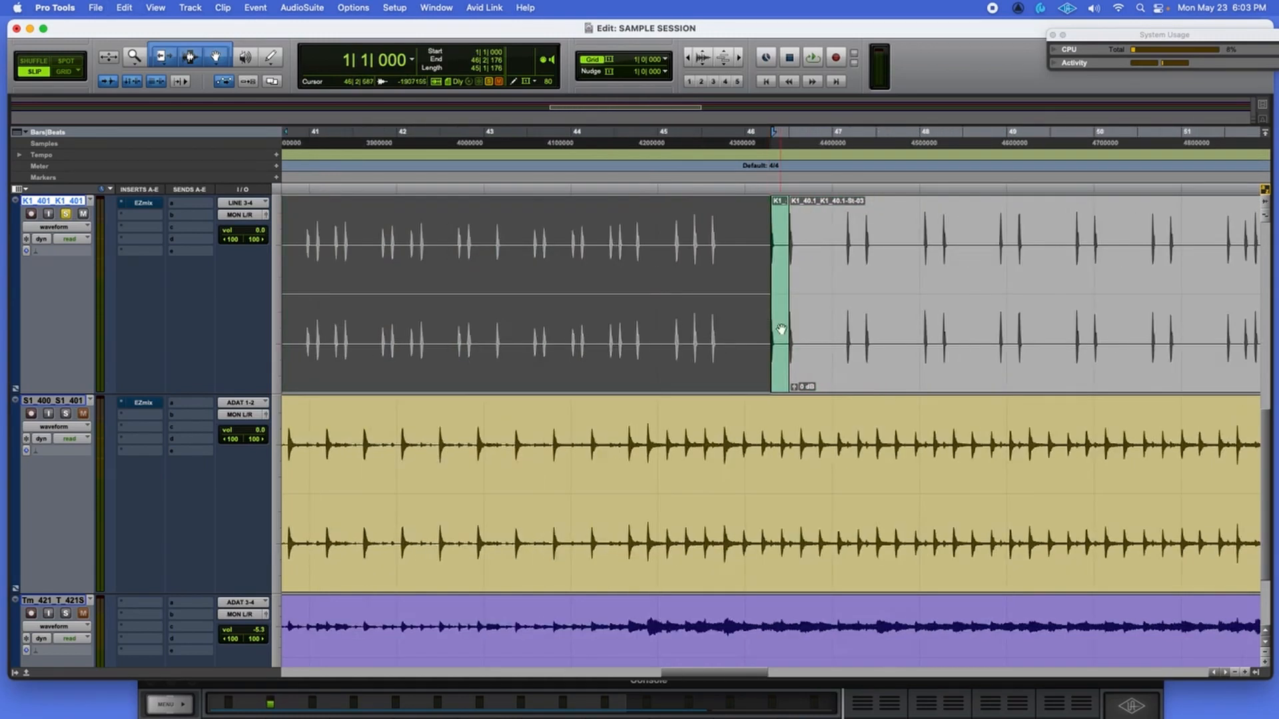
{"action": "left_click", "coordinate": [784, 342]}
{"action": "key", "text": "super+bracketright"}
{"action": "key", "text": "super+bracketright"}
{"action": "key", "text": "super+bracketright"}
{"action": "key", "text": "super+bracketright"}
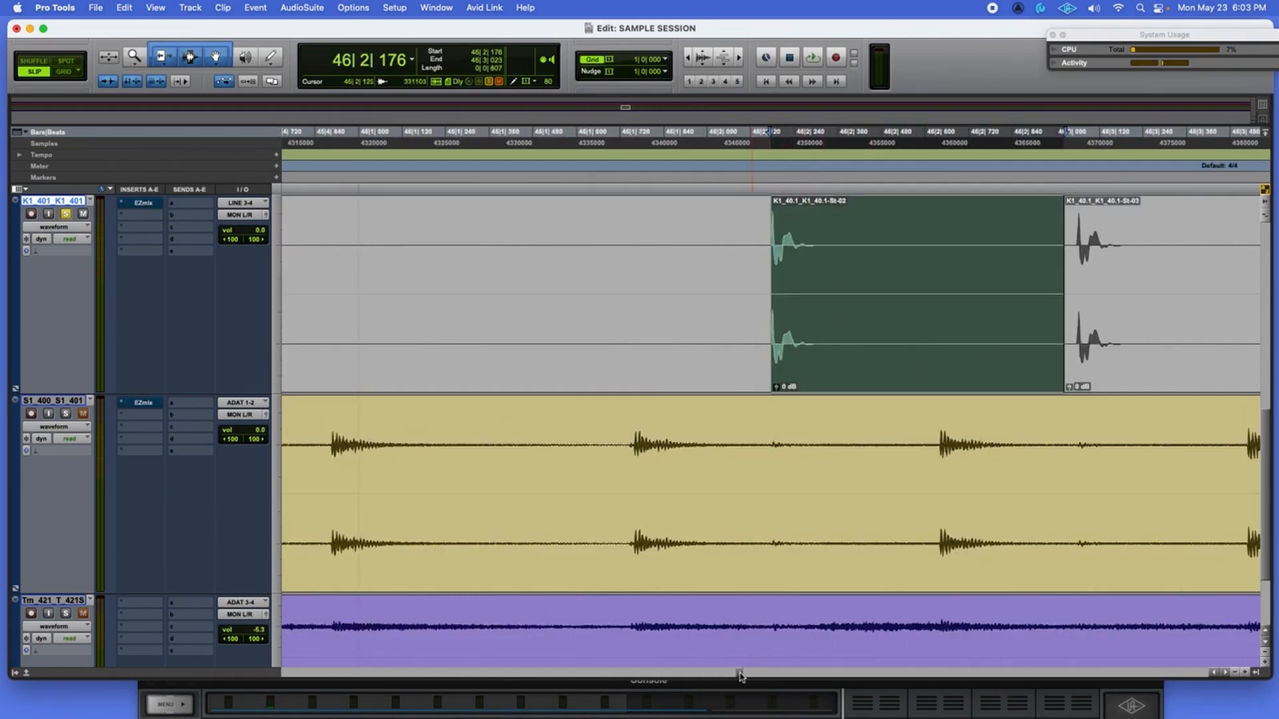
{"action": "left_click_drag", "start_coordinate": [739, 676], "coordinate": [743, 676]}
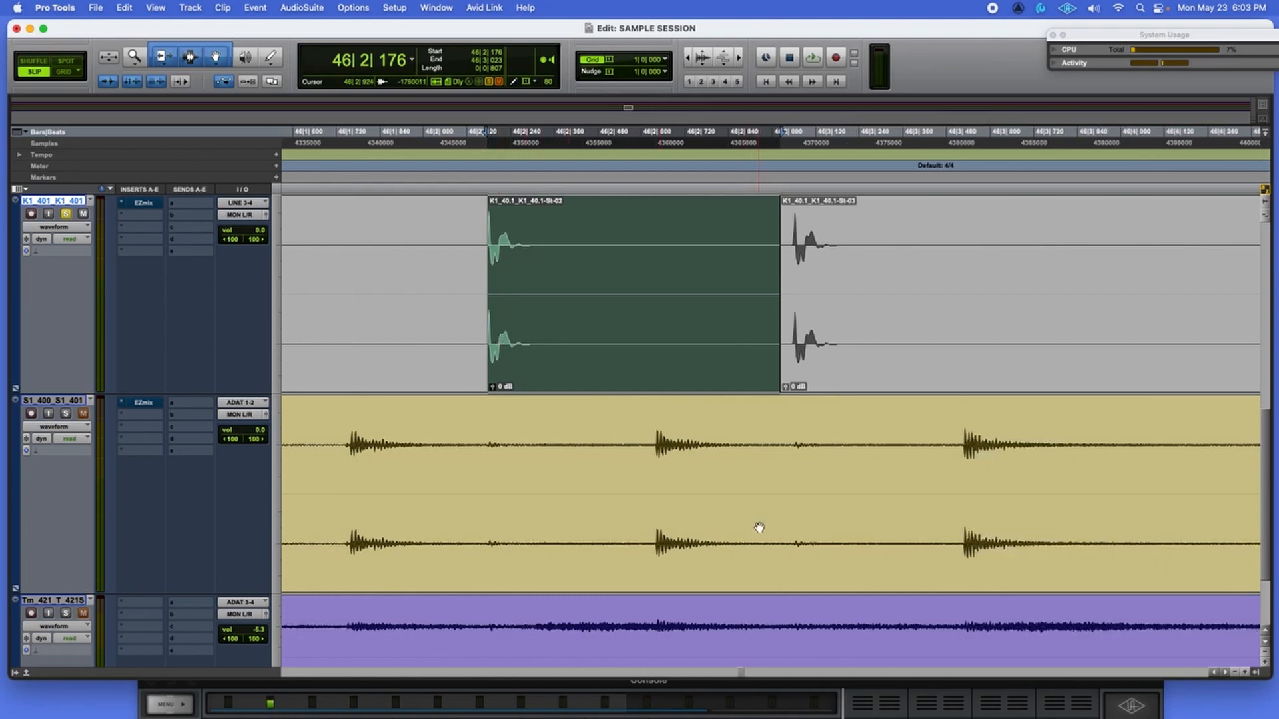
{"action": "key", "text": "space"}
{"action": "key", "text": "space"}
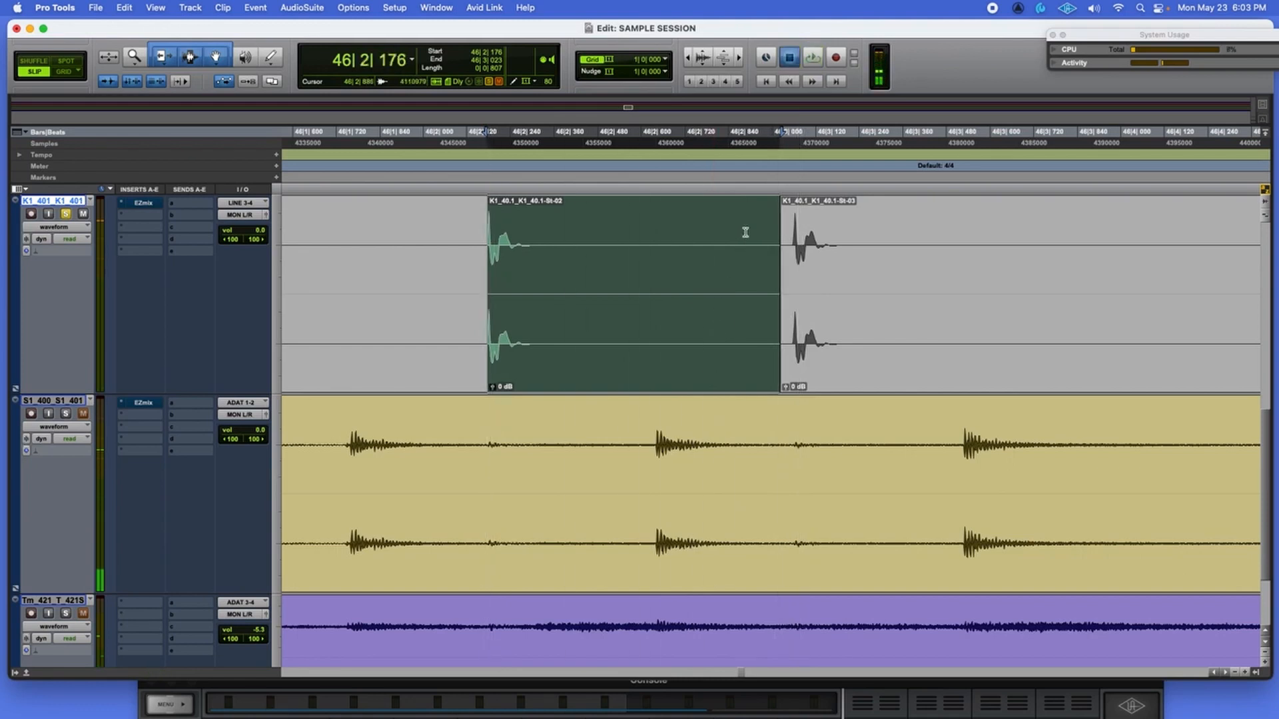
{"action": "key", "text": "space"}
Fade the isolated kick hit out across its whole length and play it back.
{"action": "scroll", "coordinate": [769, 202], "scroll_direction": "down", "scroll_amount": 4}
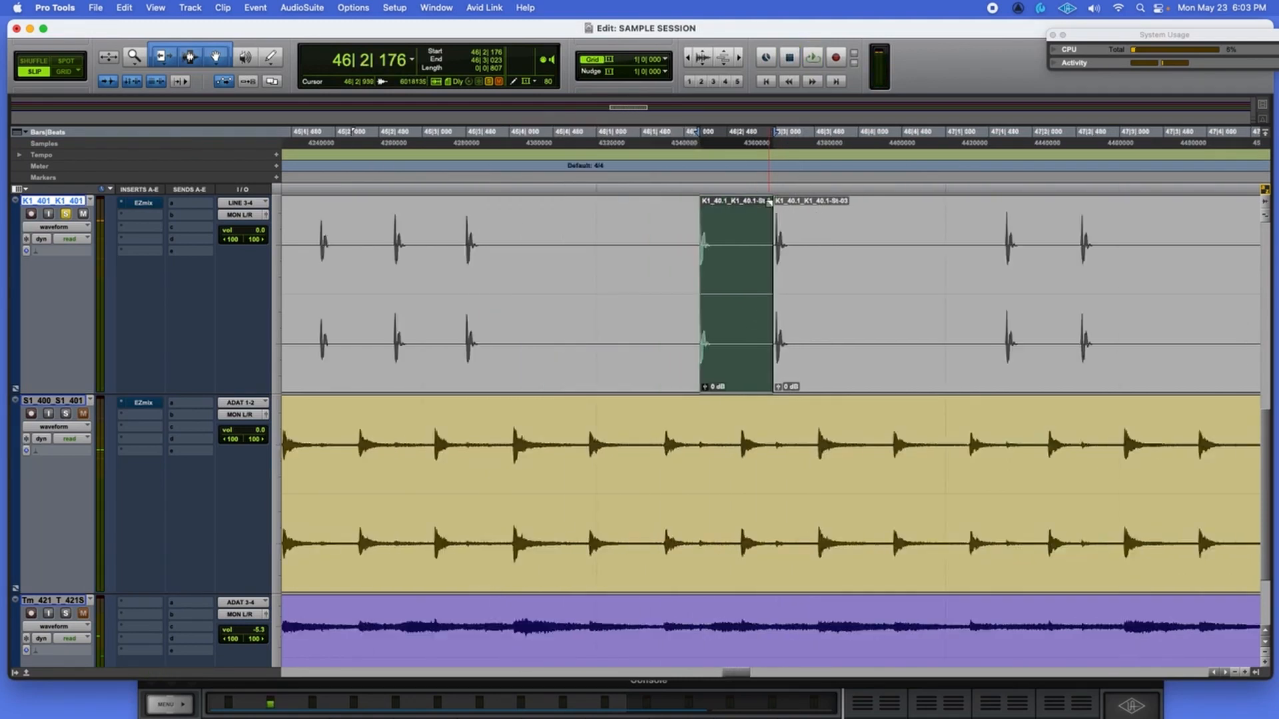
{"action": "left_click_drag", "start_coordinate": [769, 201], "coordinate": [695, 208]}
{"action": "key", "text": "space"}
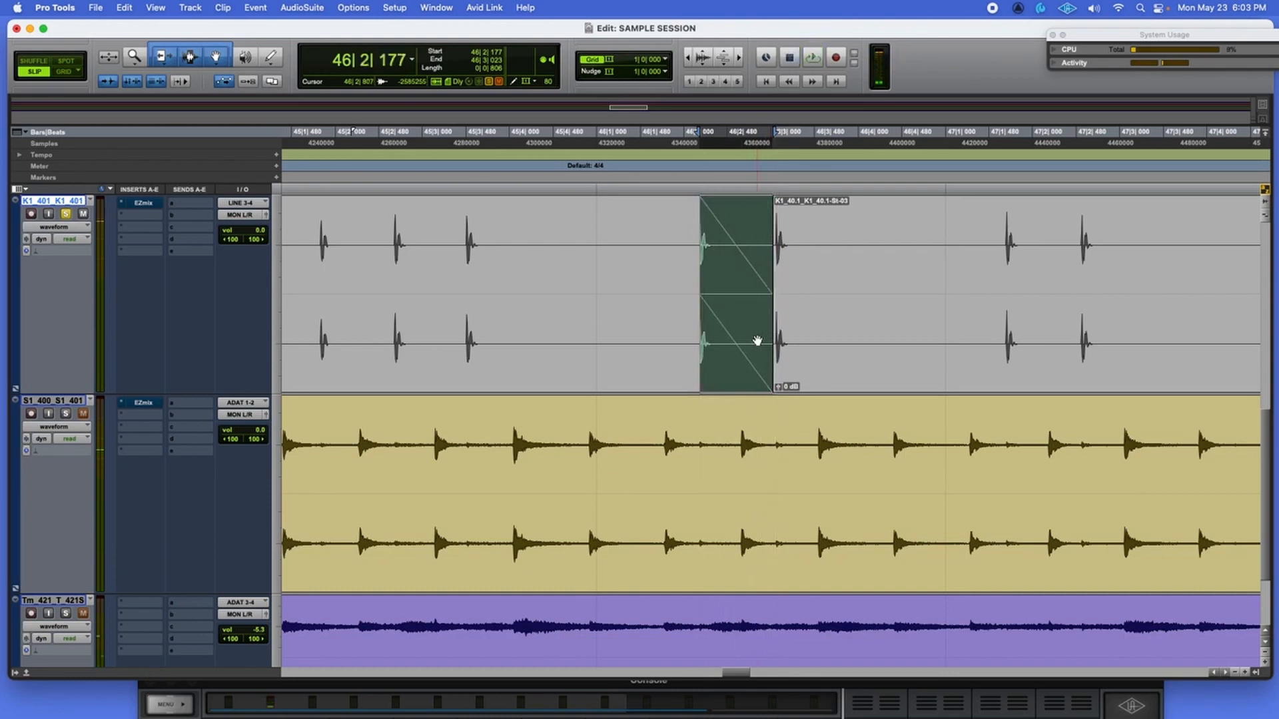
{"action": "key", "text": "space"}
{"action": "key", "text": "space"}
{"action": "key", "text": "space"}
{"action": "key", "text": "space"}
{"action": "key", "text": "space"}
{"action": "key", "text": "space"}
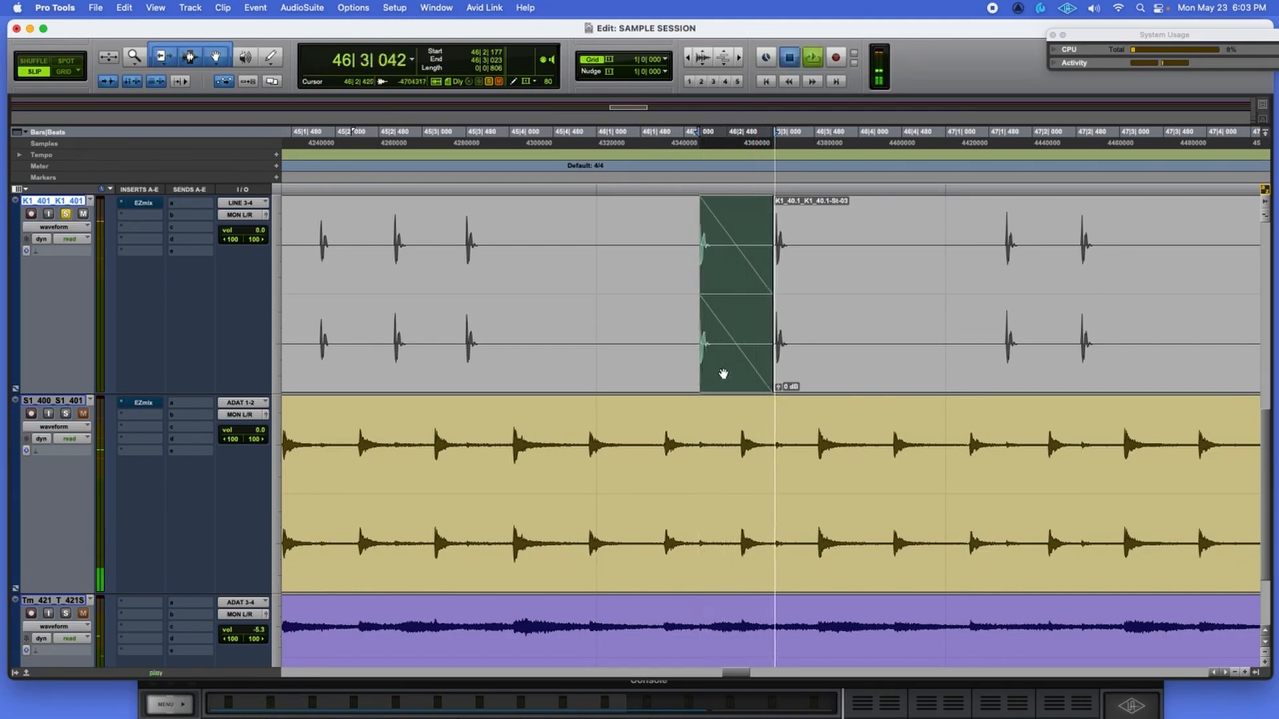
{"action": "key", "text": "space"}
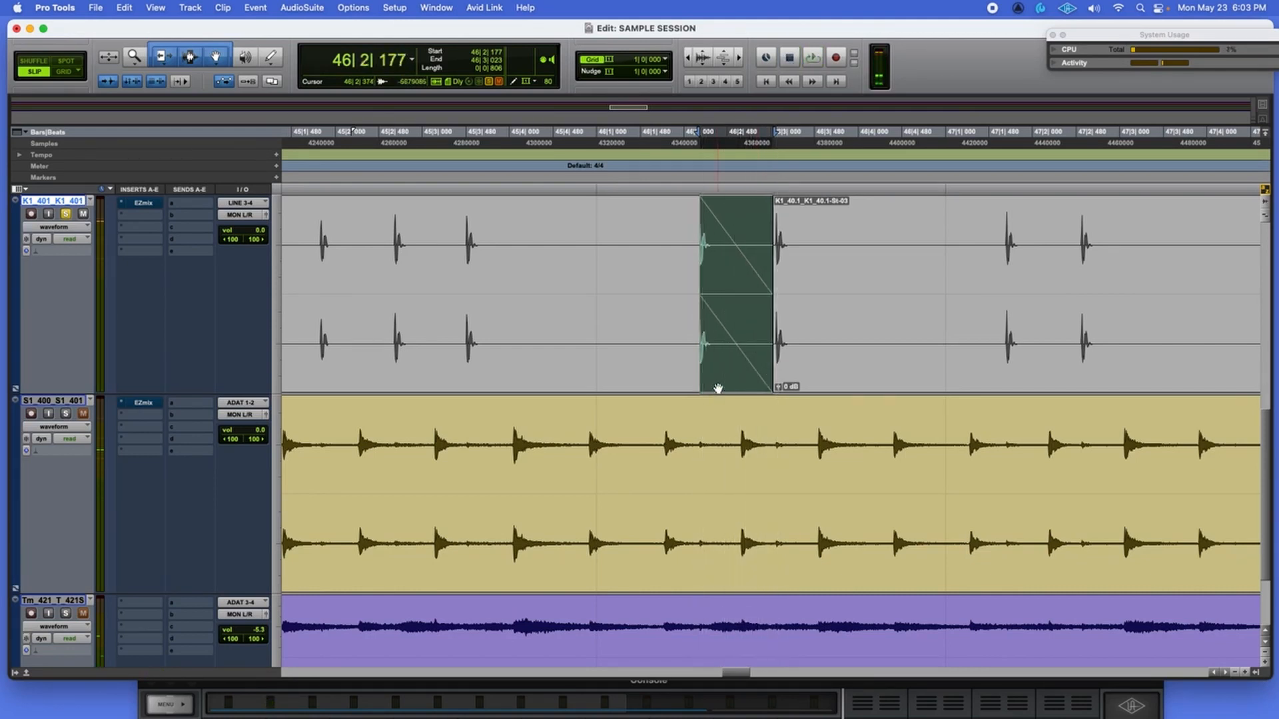
{"action": "key", "text": "space"}
{"action": "key", "text": "t"}
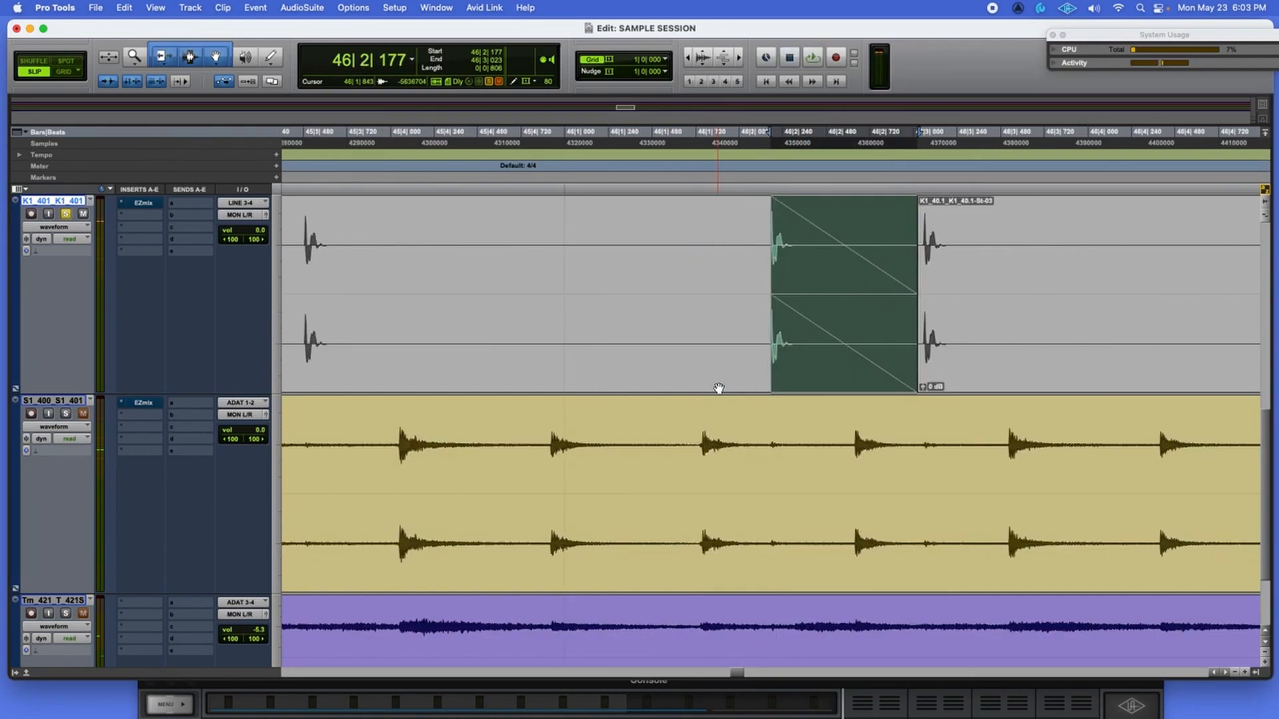
{"action": "key", "text": "space"}
Switch the kick hit's fade-out to a fast-dropping exponential curve and play it back.
{"action": "double_click", "coordinate": [877, 349]}
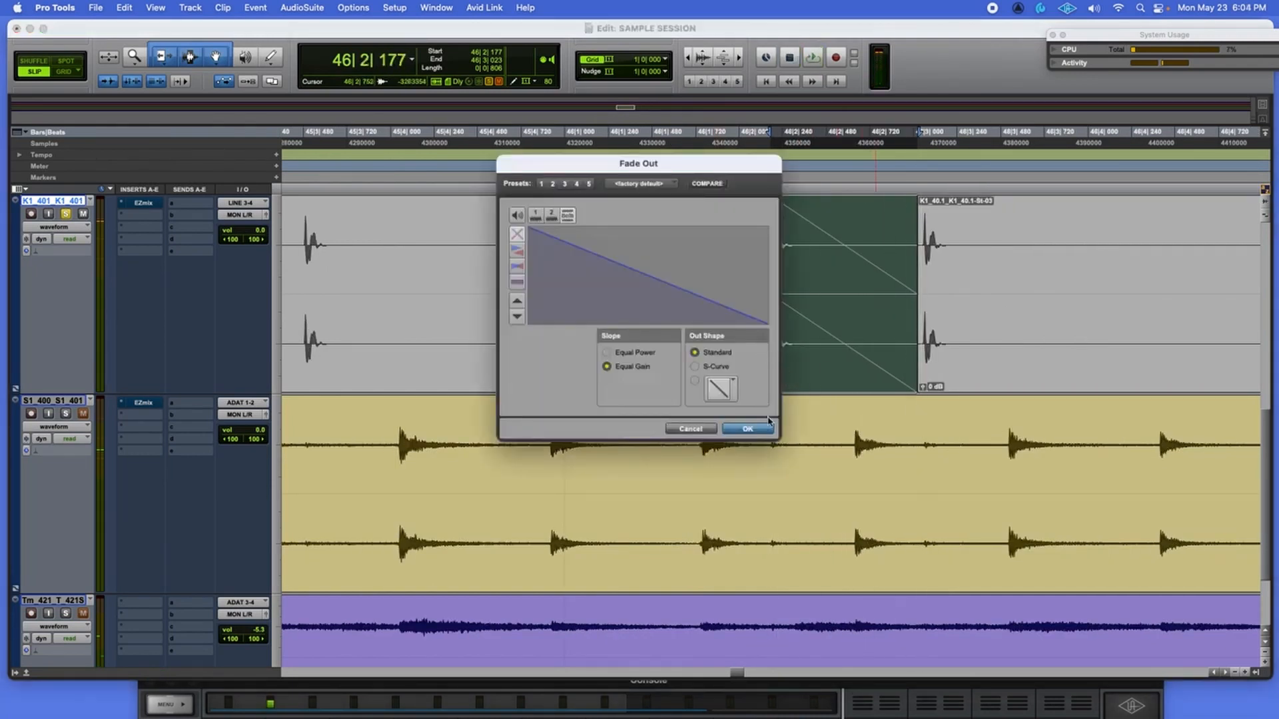
{"action": "left_click", "coordinate": [732, 390]}
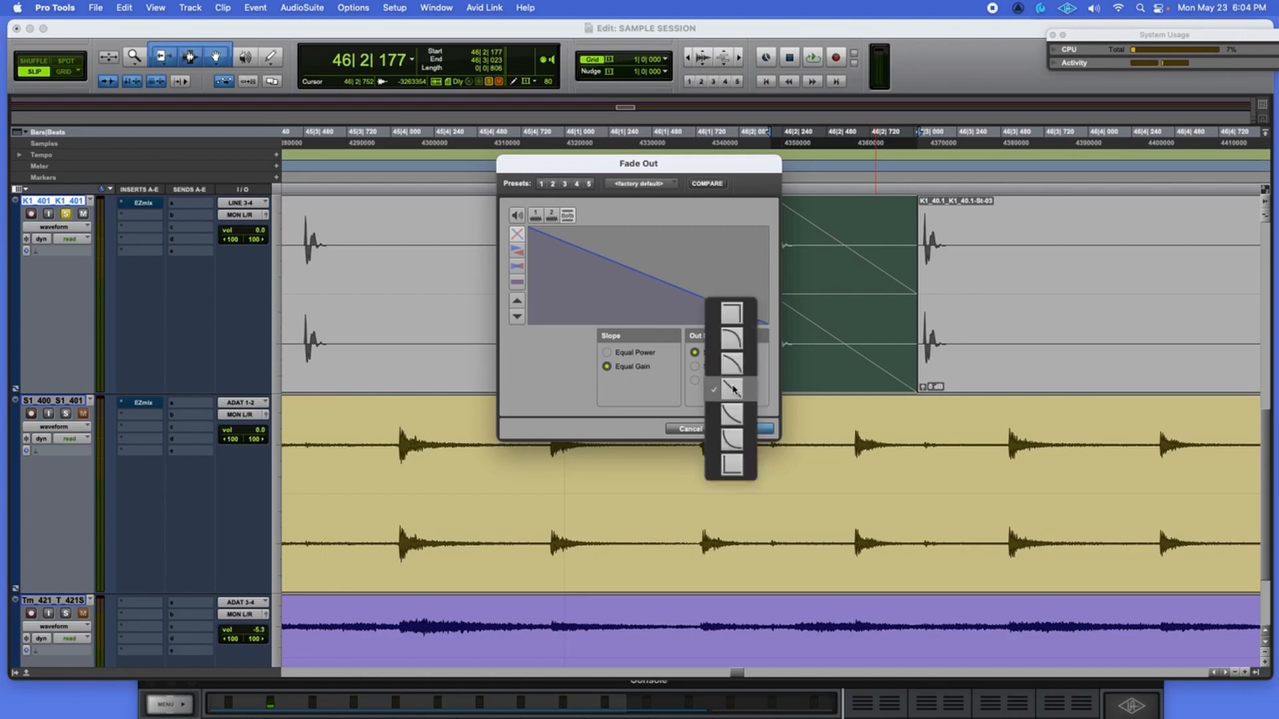
{"action": "left_click", "coordinate": [733, 423]}
{"action": "left_click", "coordinate": [732, 422]}
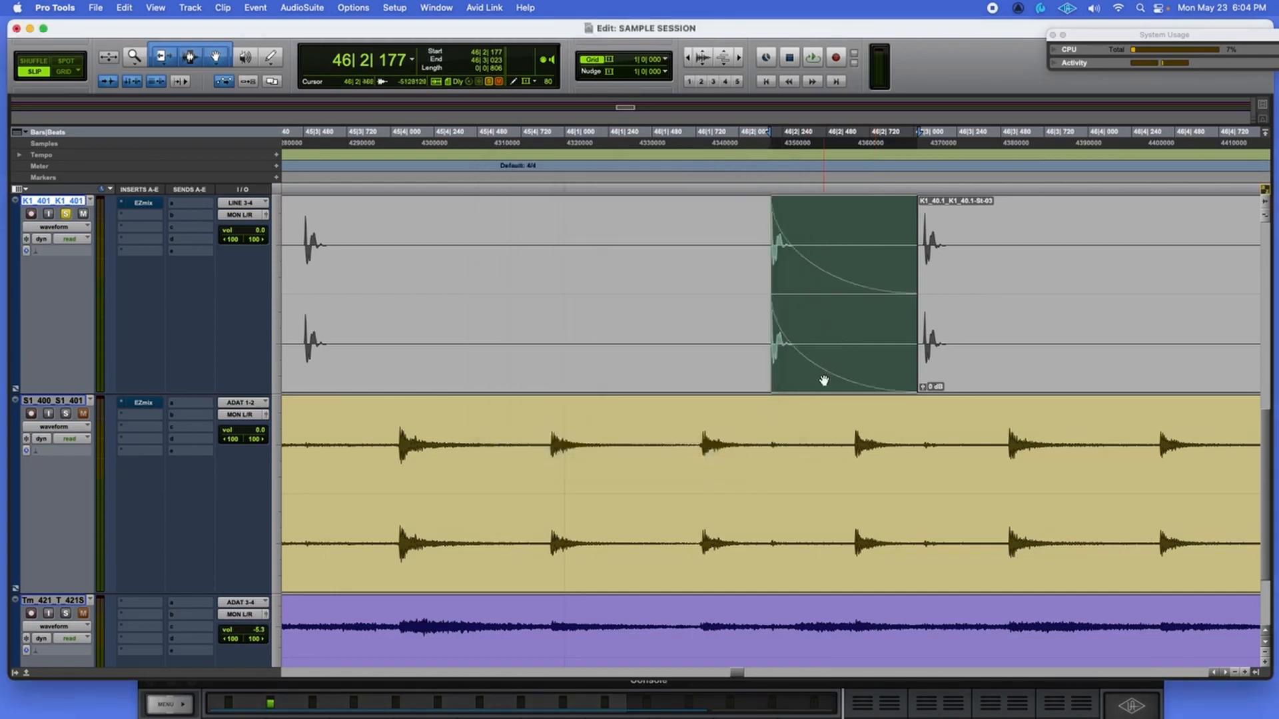
{"action": "key", "text": "space"}
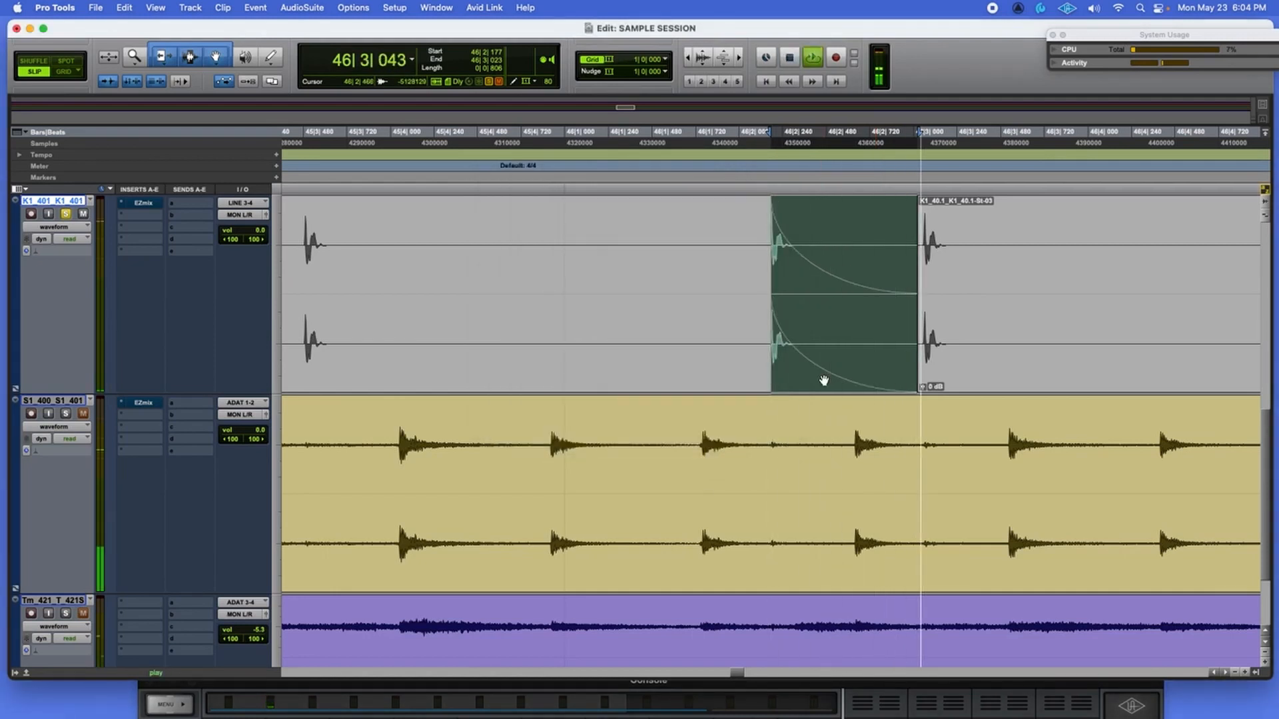
{"action": "key", "text": "space"}
{"action": "key", "text": "space"}
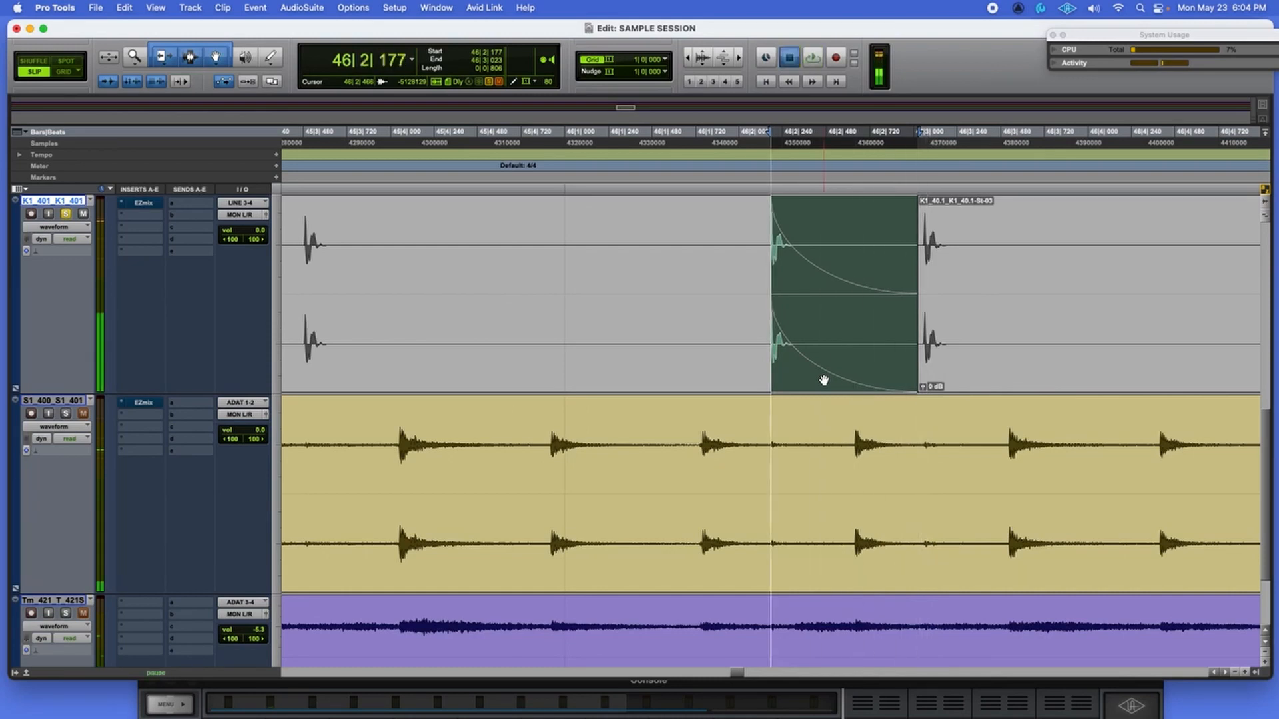
{"action": "key", "text": "space"}
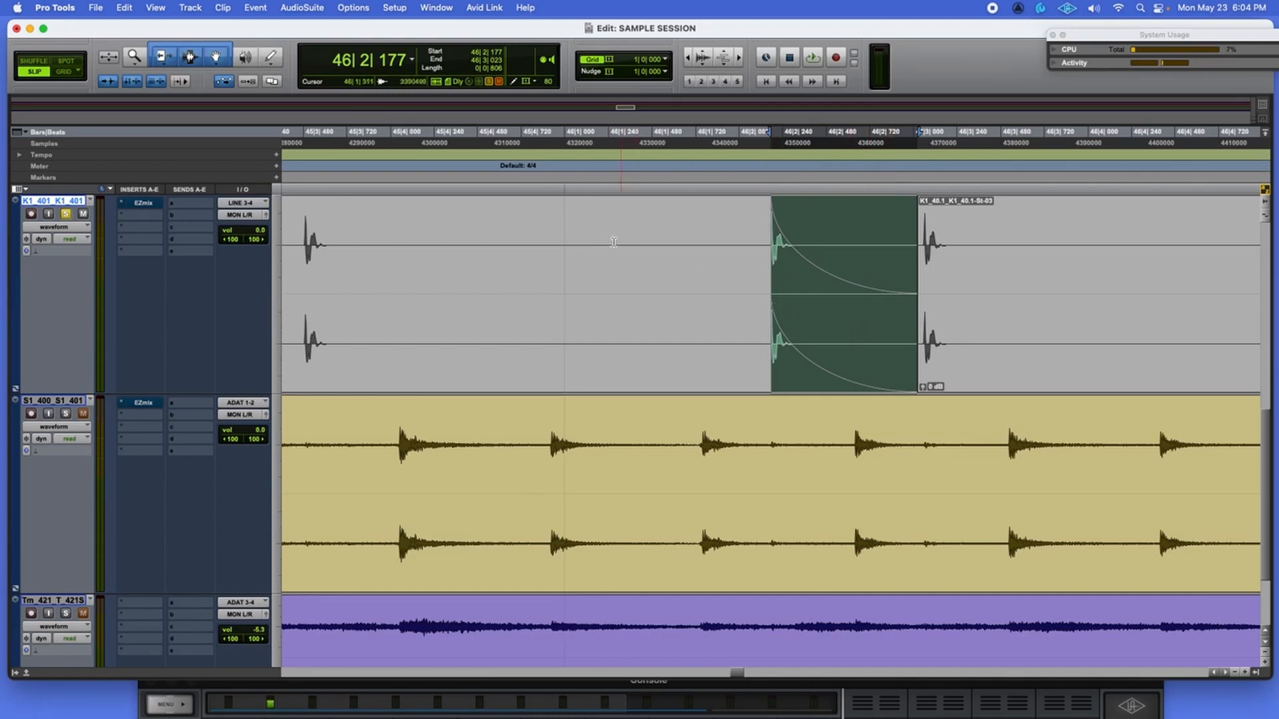
Bounce the mix as 'clean kick sample', a 24-bit 48 kHz WAV, to the Desktop.
{"action": "left_click", "coordinate": [97, 7]}
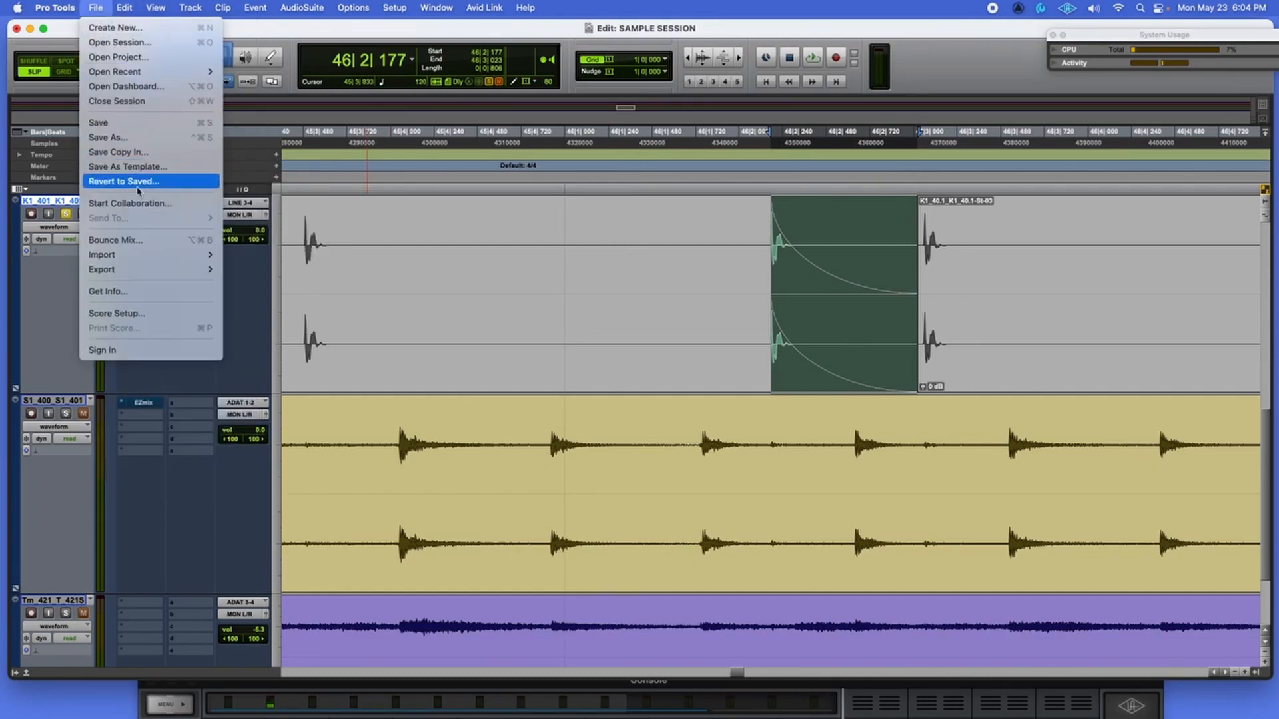
{"action": "left_click", "coordinate": [137, 240]}
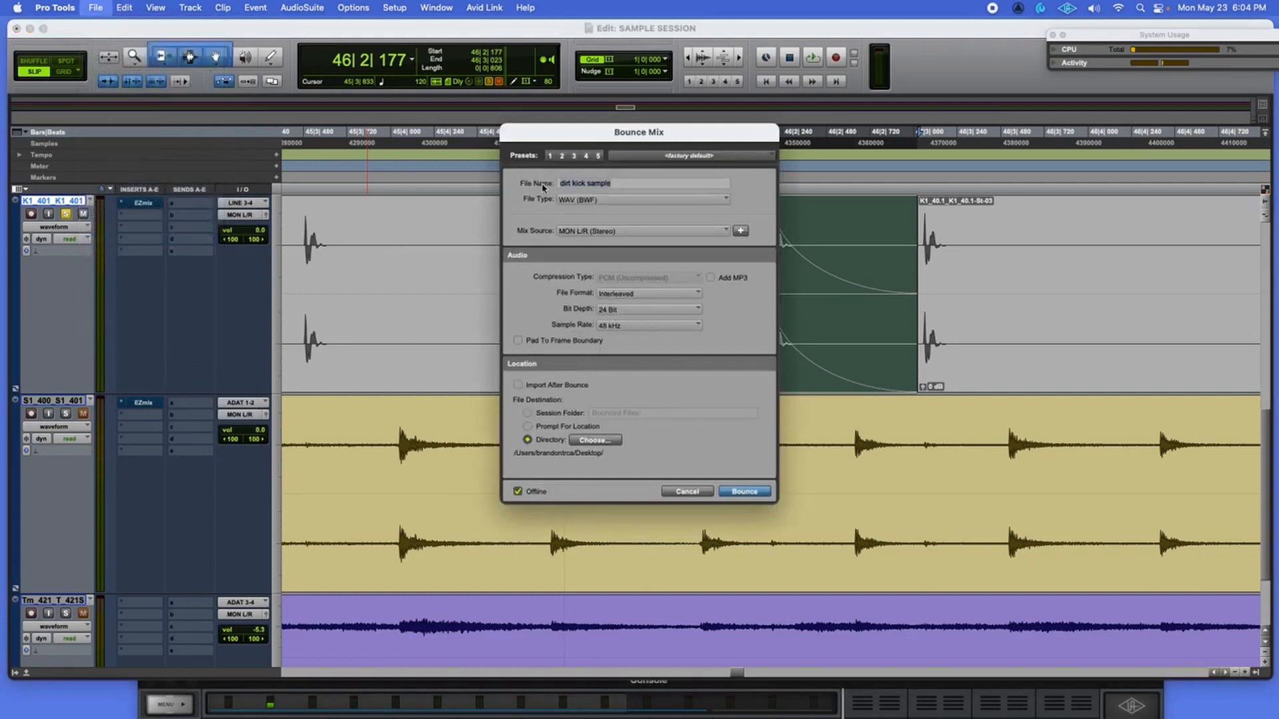
{"action": "type", "text": "clean"}
{"action": "left_click", "coordinate": [759, 492]}
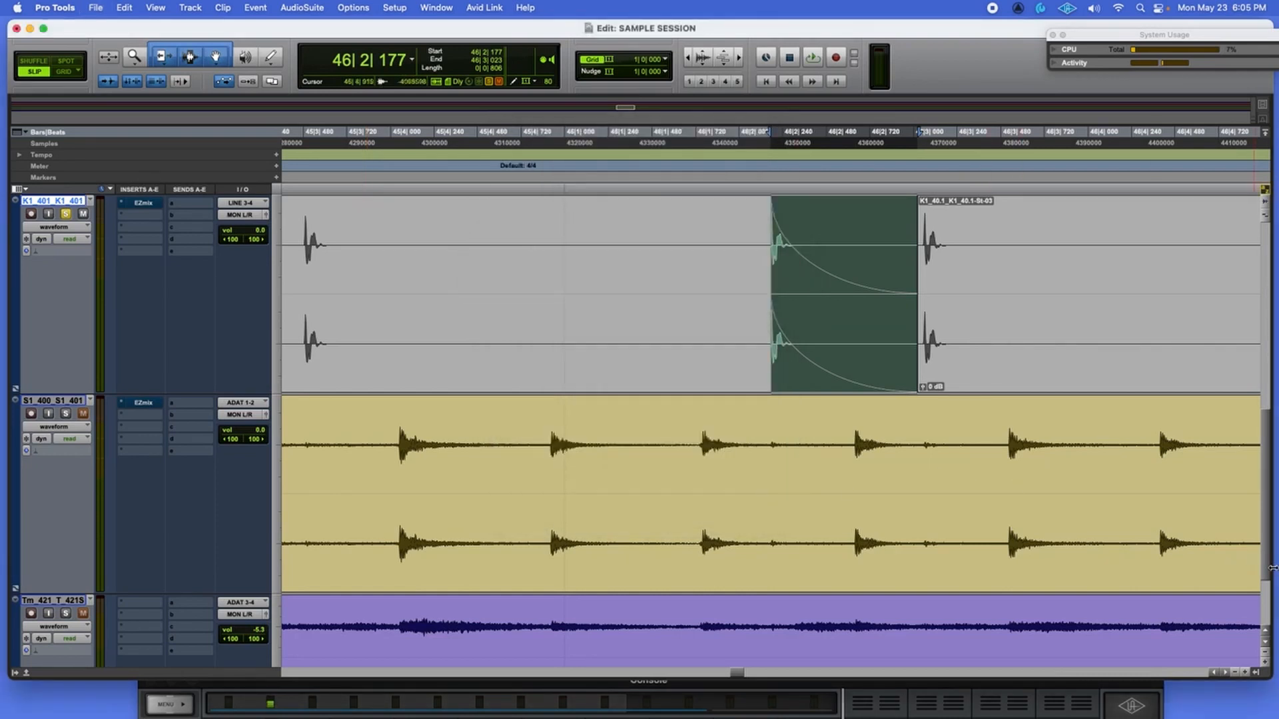
Filter the kick track's EZmix 2 presets to Kick and load Bassdrum Fat.
{"action": "mouse_move", "coordinate": [1272, 567]}
{"action": "left_mouse_down"}
{"action": "mouse_move", "coordinate": [1176, 568]}
{"action": "mouse_move", "coordinate": [1269, 568]}
{"action": "left_mouse_up"}
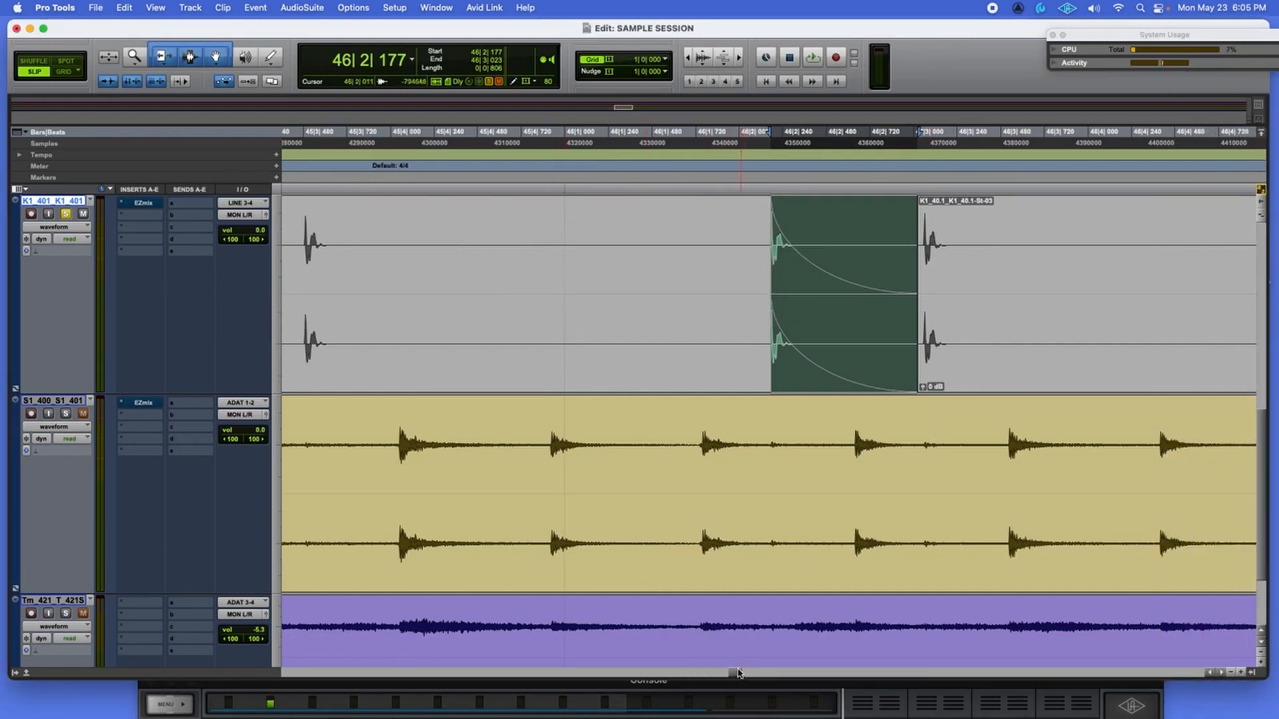
{"action": "left_click_drag", "start_coordinate": [737, 674], "coordinate": [742, 675]}
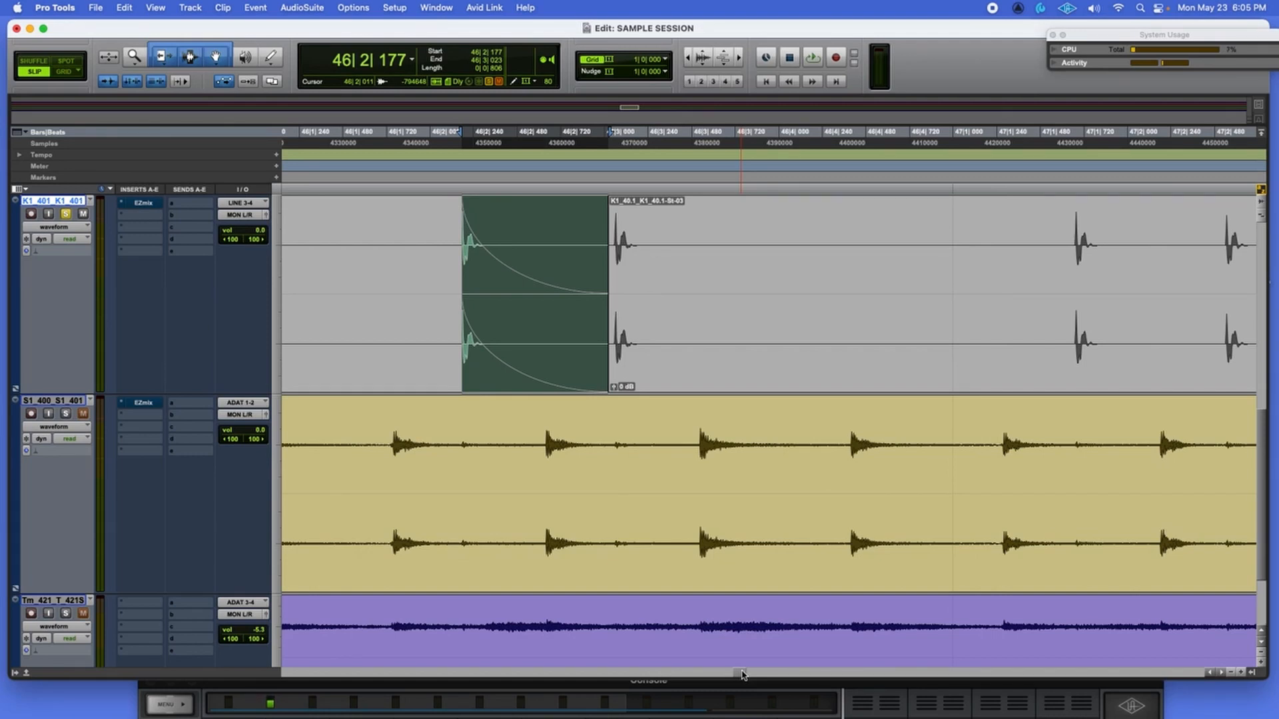
{"action": "left_click", "coordinate": [146, 204]}
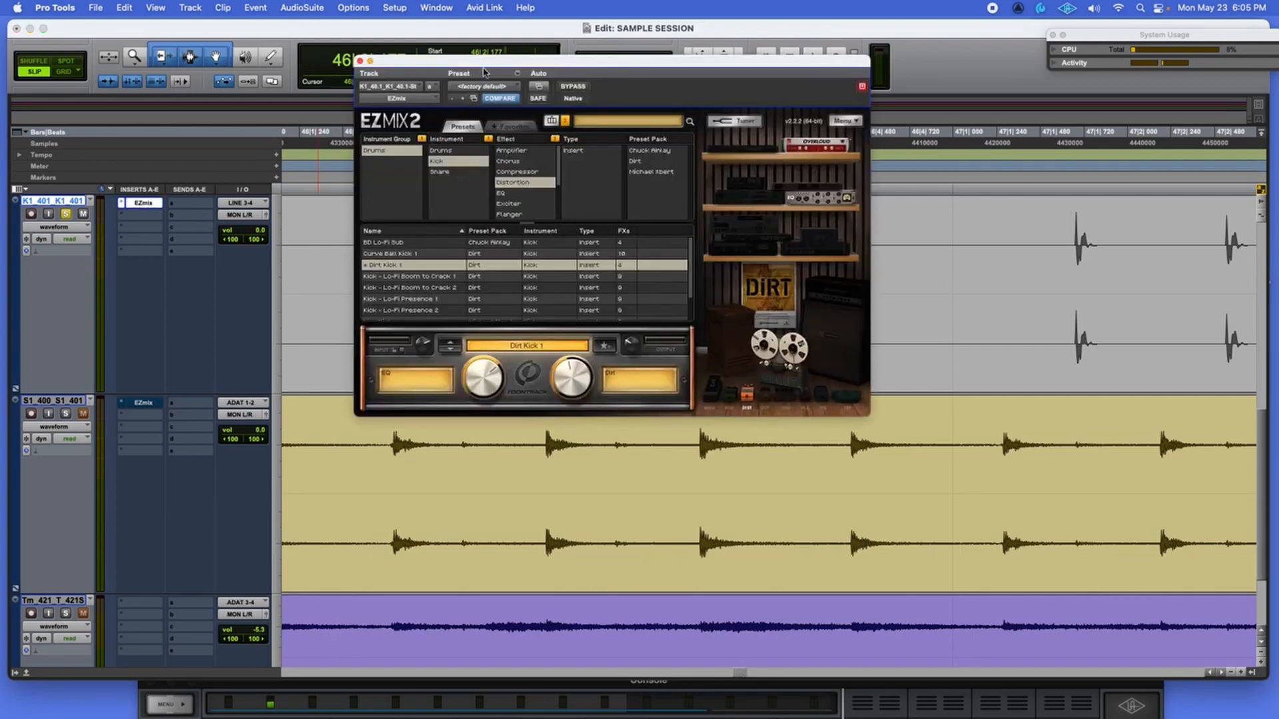
{"action": "left_click", "coordinate": [555, 139]}
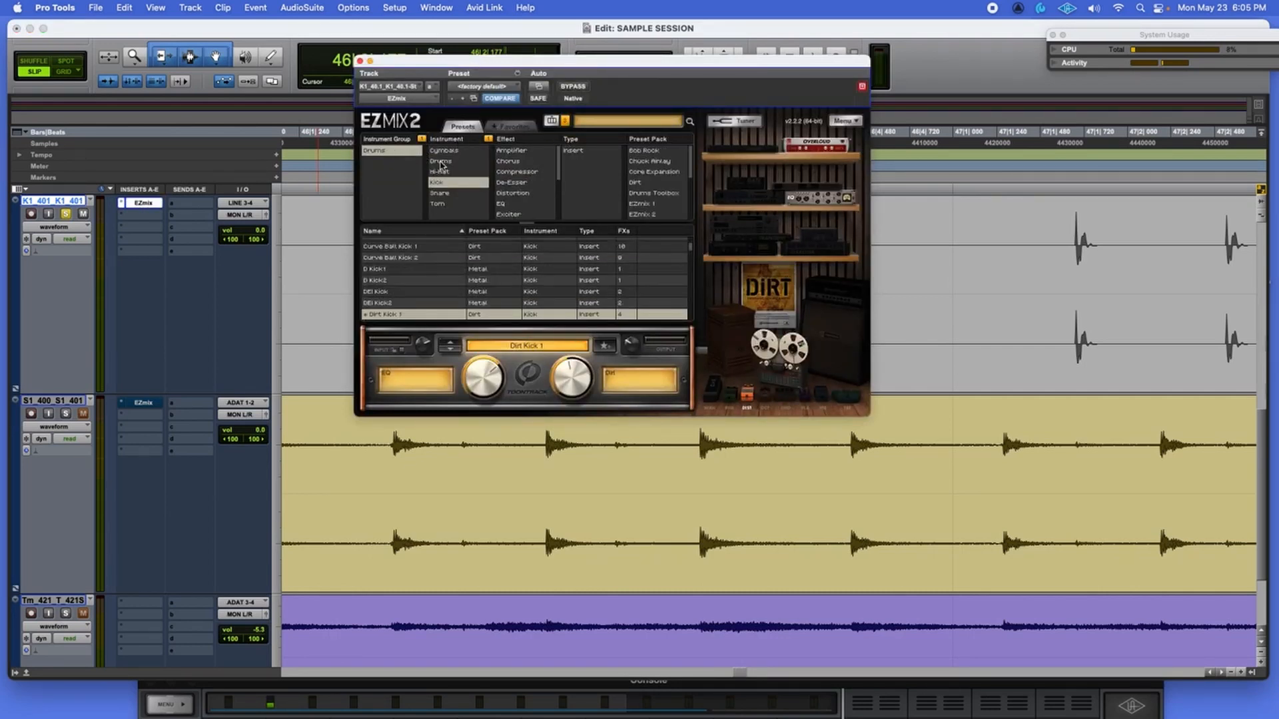
{"action": "left_click", "coordinate": [440, 162]}
{"action": "left_click", "coordinate": [437, 183]}
{"action": "scroll", "coordinate": [495, 304], "scroll_direction": "up", "scroll_amount": 3}
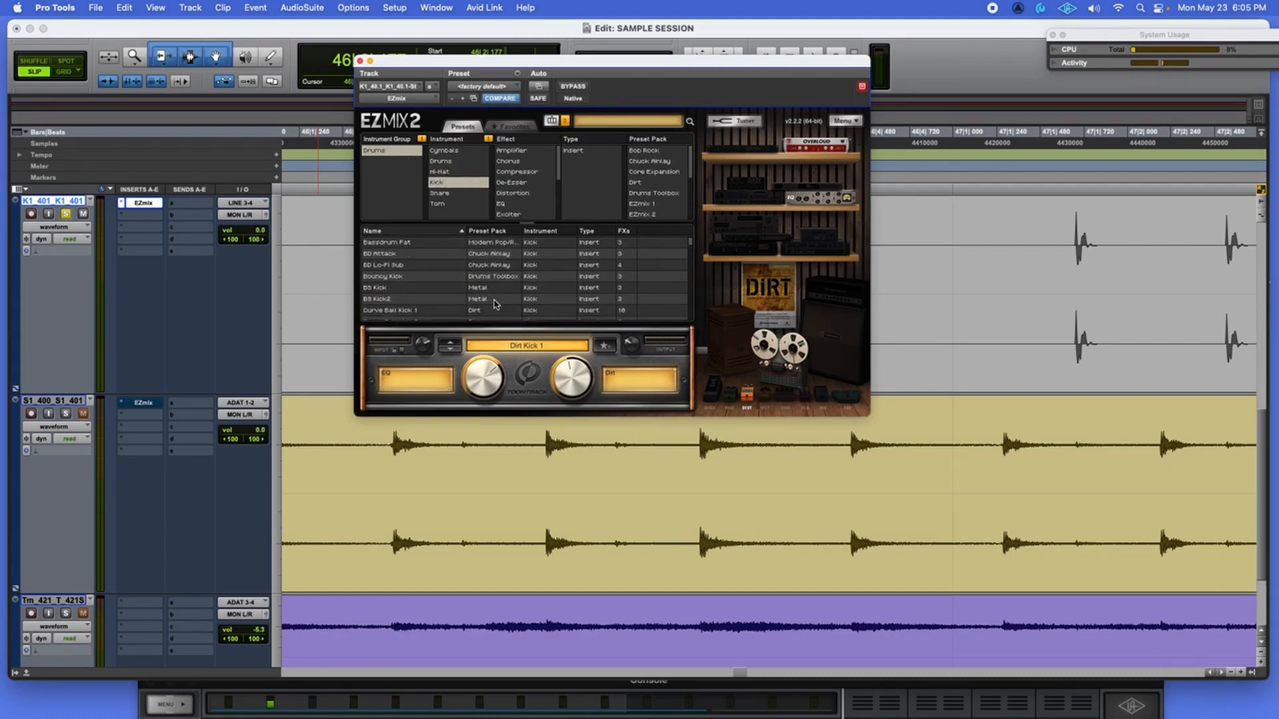
{"action": "left_click_drag", "start_coordinate": [551, 71], "coordinate": [837, 85]}
{"action": "left_click", "coordinate": [730, 263]}
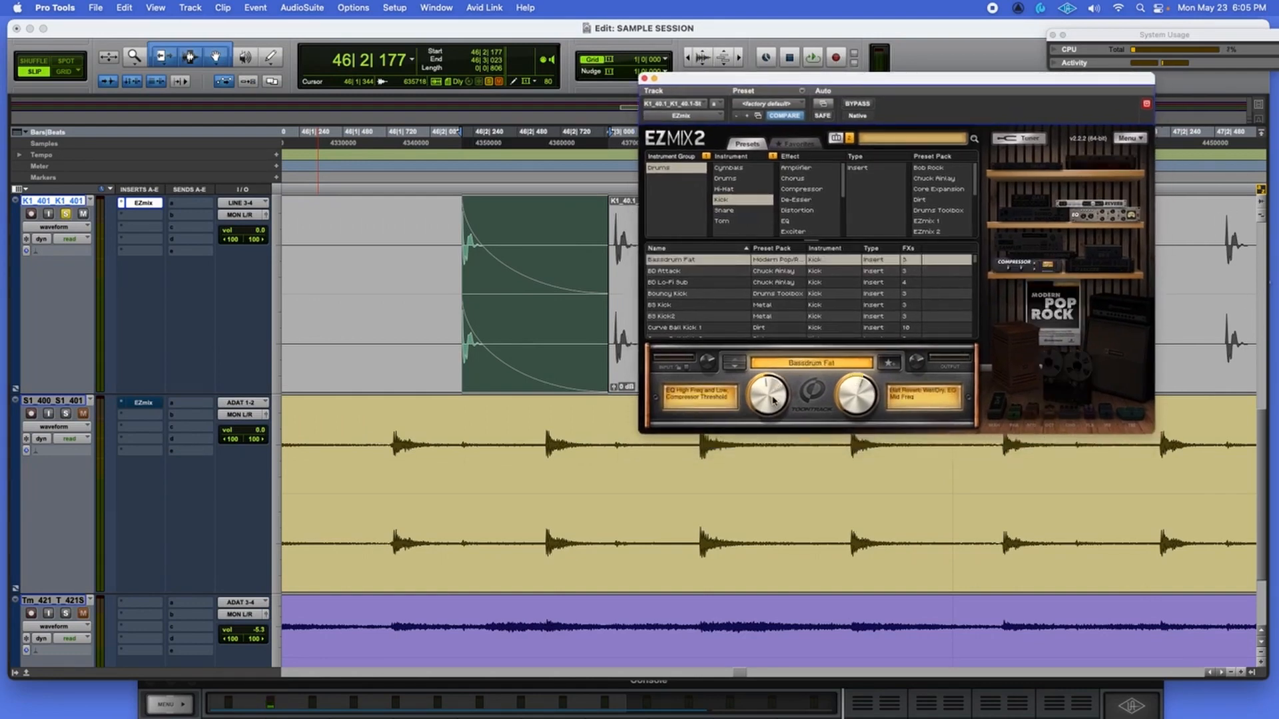
Step through kick presets from BD Attack to D Kick1, comparing D Kick1 with the dry kick.
{"action": "key", "text": "space"}
{"action": "left_click", "coordinate": [735, 364]}
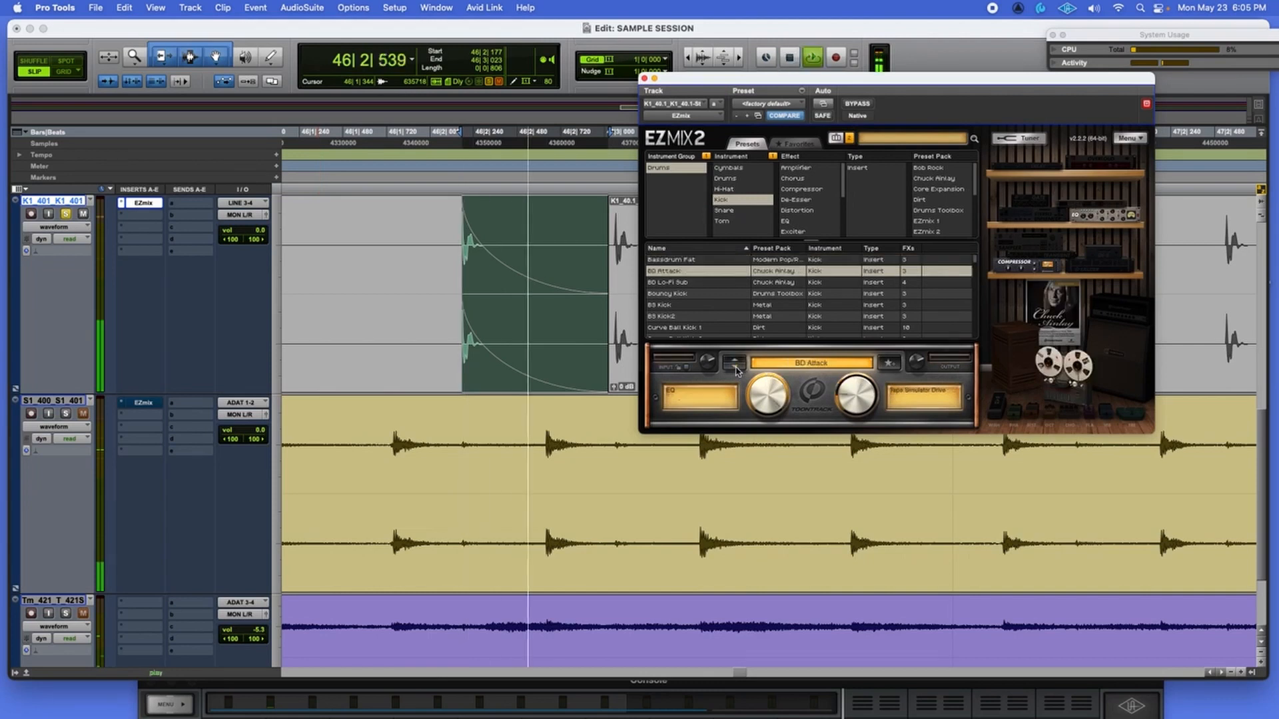
{"action": "left_click", "coordinate": [736, 366]}
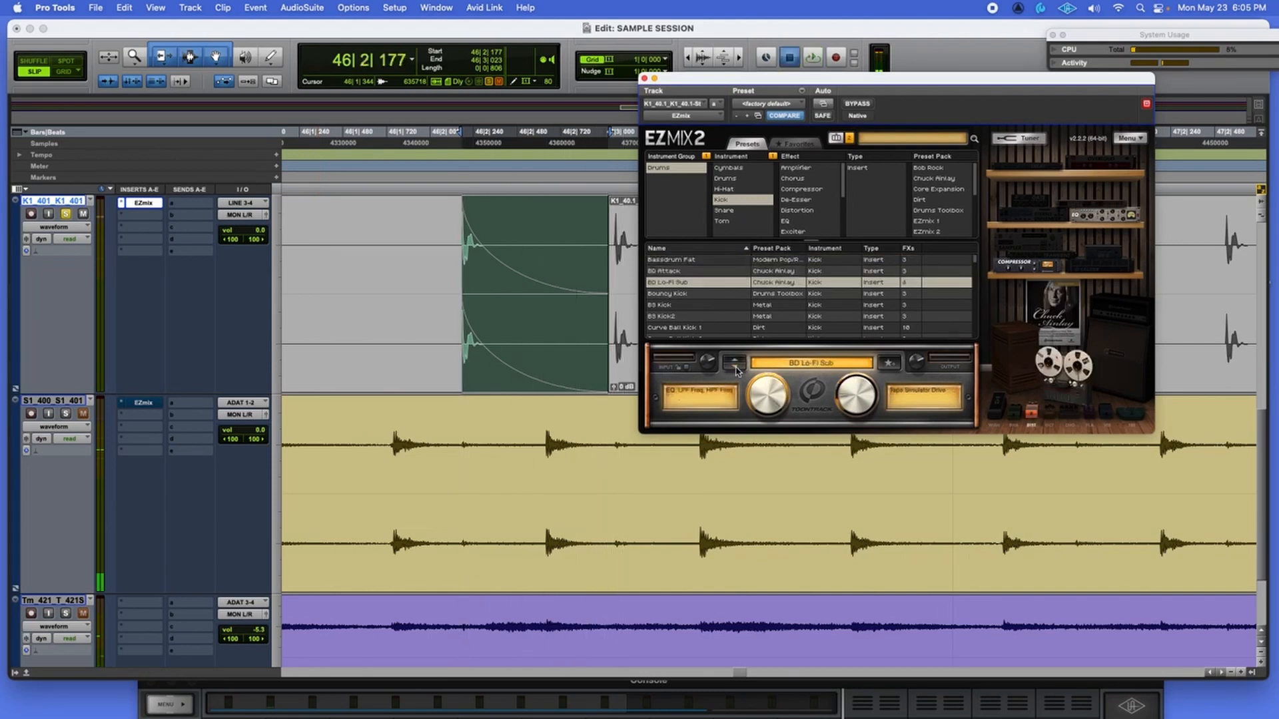
{"action": "left_click", "coordinate": [735, 367]}
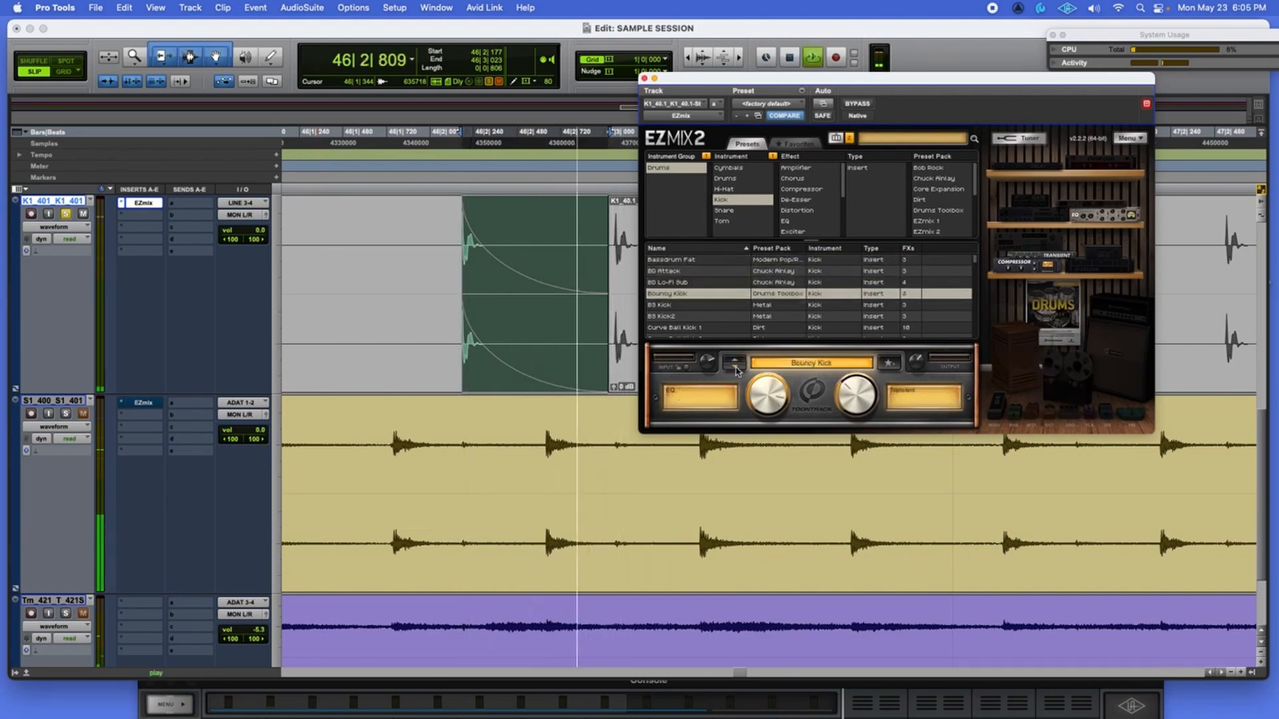
{"action": "left_click", "coordinate": [735, 367]}
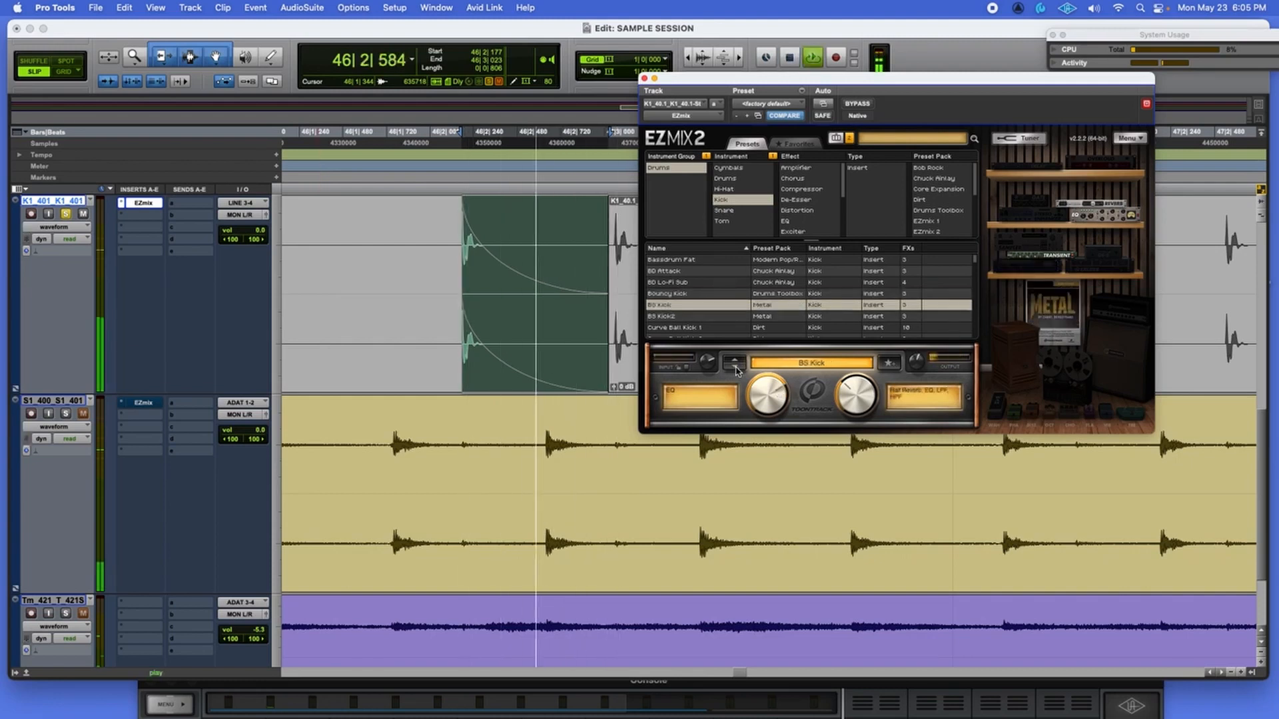
{"action": "left_click", "coordinate": [735, 366]}
{"action": "left_click", "coordinate": [735, 366]}
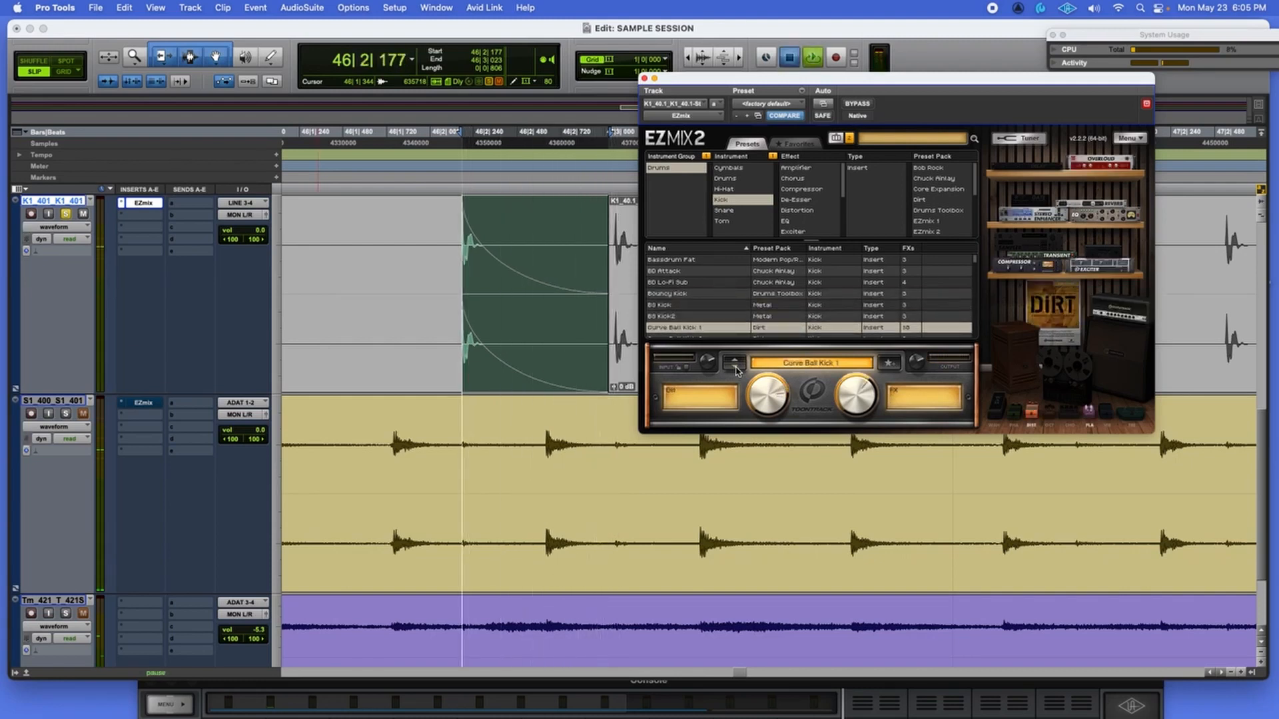
{"action": "left_click", "coordinate": [735, 366]}
{"action": "left_click", "coordinate": [736, 366]}
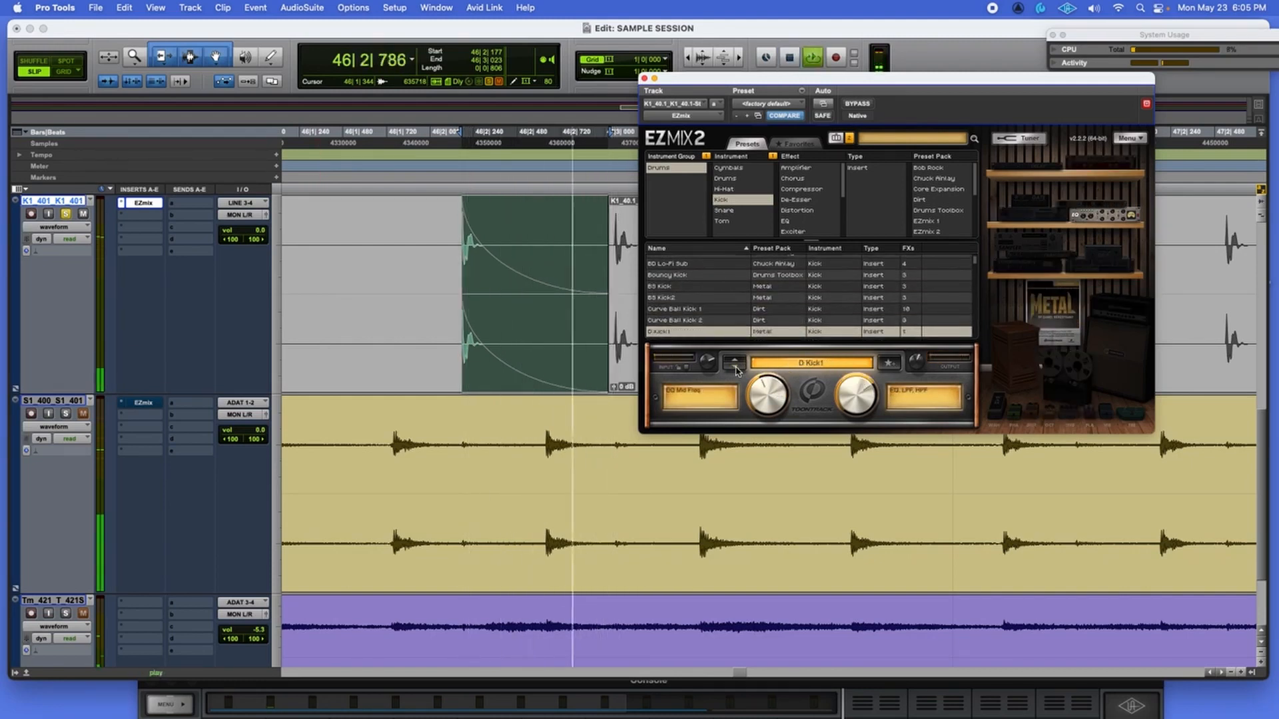
{"action": "left_click", "coordinate": [855, 103]}
{"action": "left_click", "coordinate": [855, 104]}
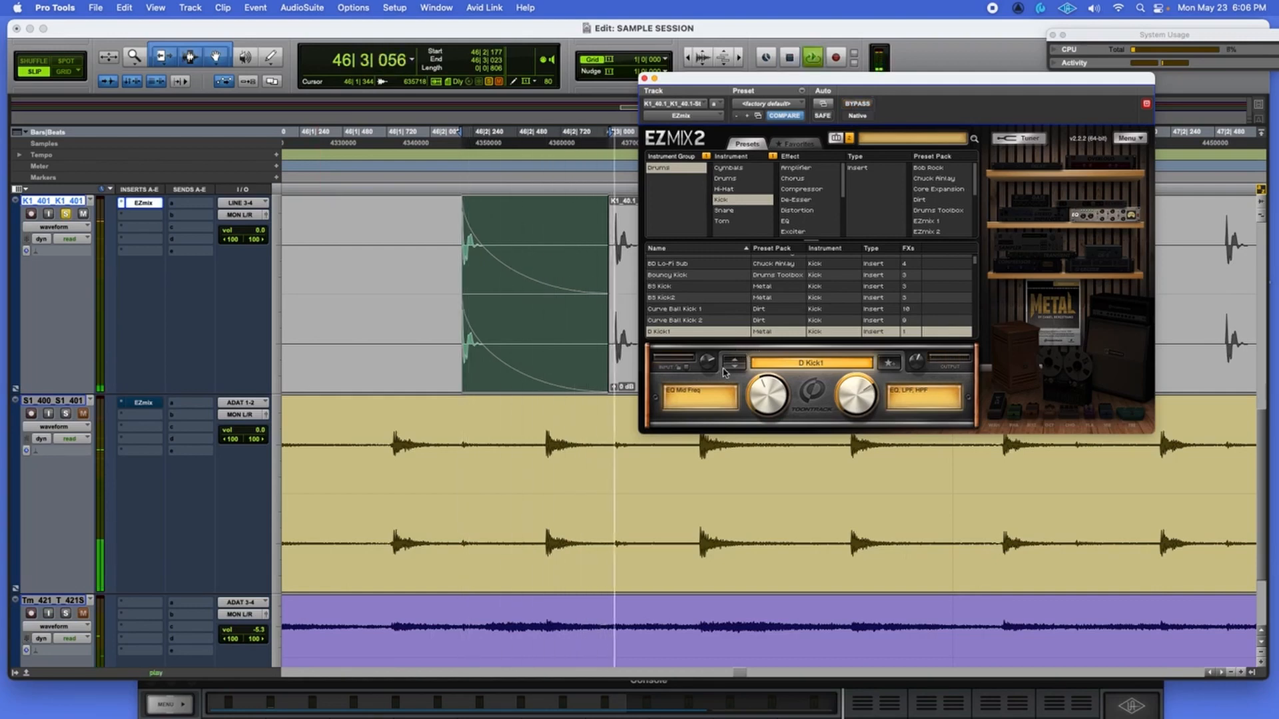
Continue through the kick presets from D Kick2 to G Kick.
{"action": "left_click", "coordinate": [732, 367]}
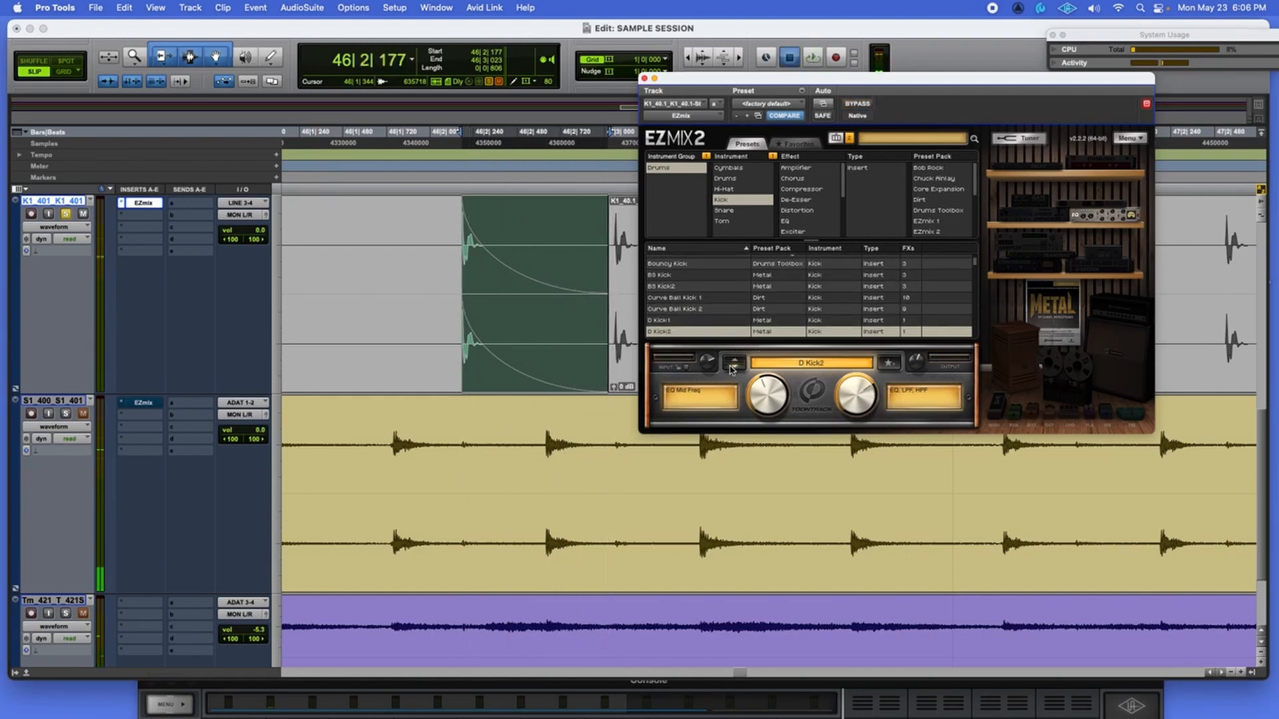
{"action": "left_click", "coordinate": [732, 368]}
{"action": "left_click", "coordinate": [732, 368]}
{"action": "left_click", "coordinate": [731, 368]}
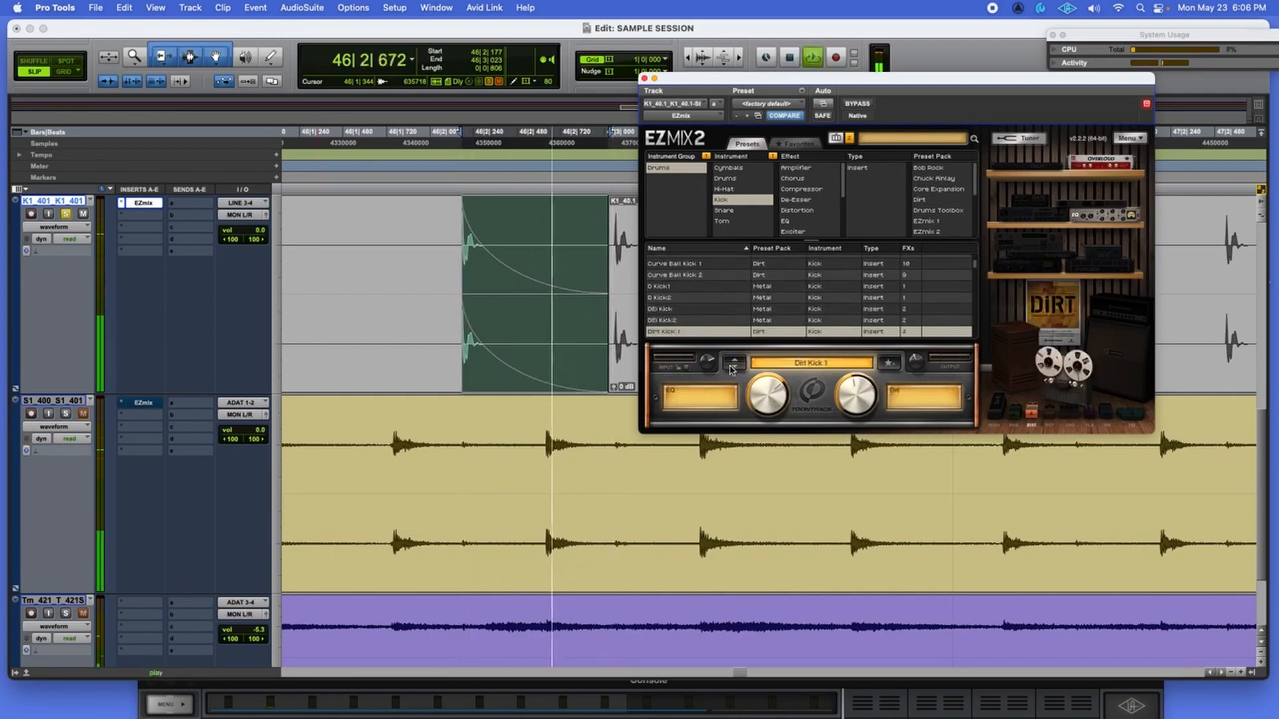
{"action": "left_click", "coordinate": [732, 368]}
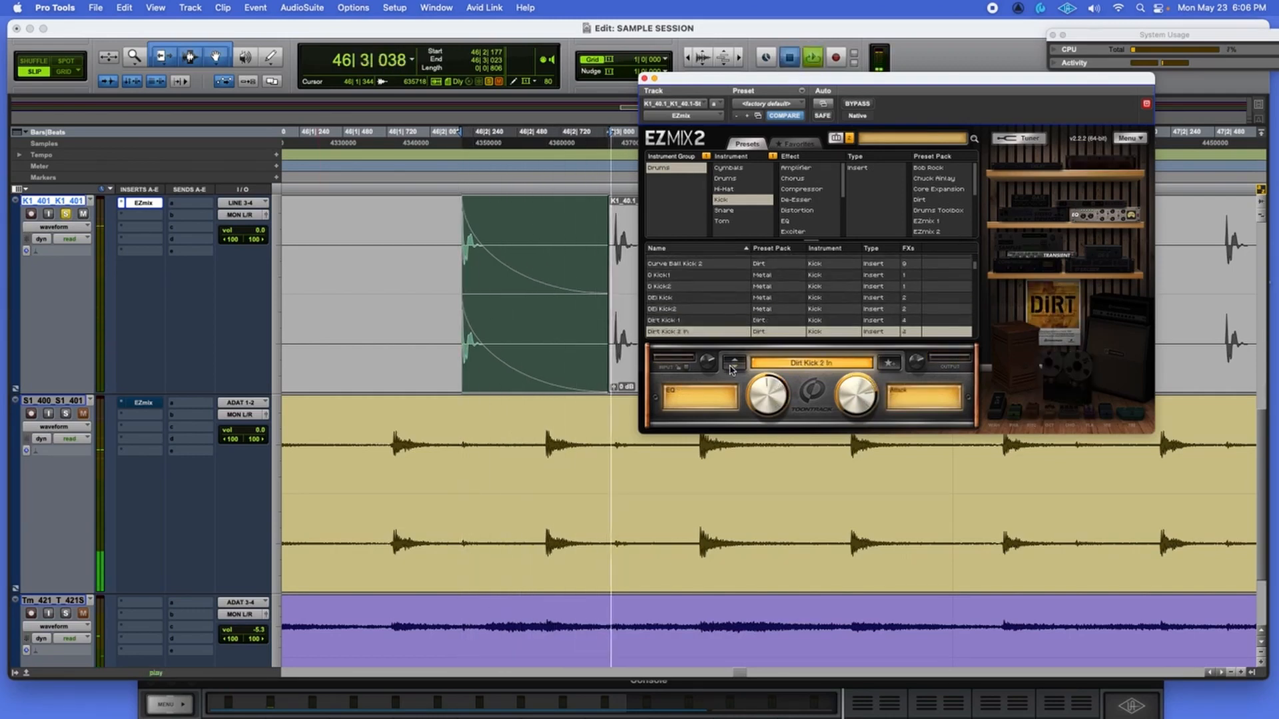
{"action": "left_click", "coordinate": [732, 368]}
{"action": "key", "text": "space"}
{"action": "key", "text": "space"}
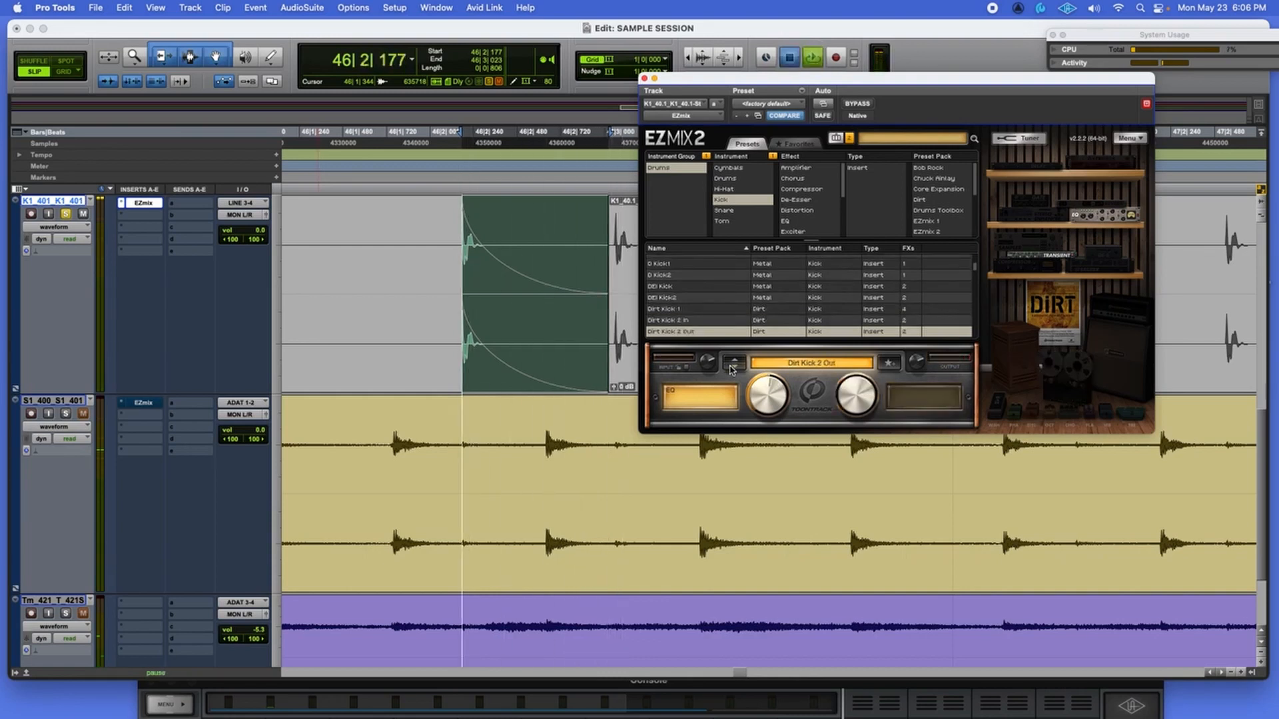
{"action": "left_click", "coordinate": [732, 368]}
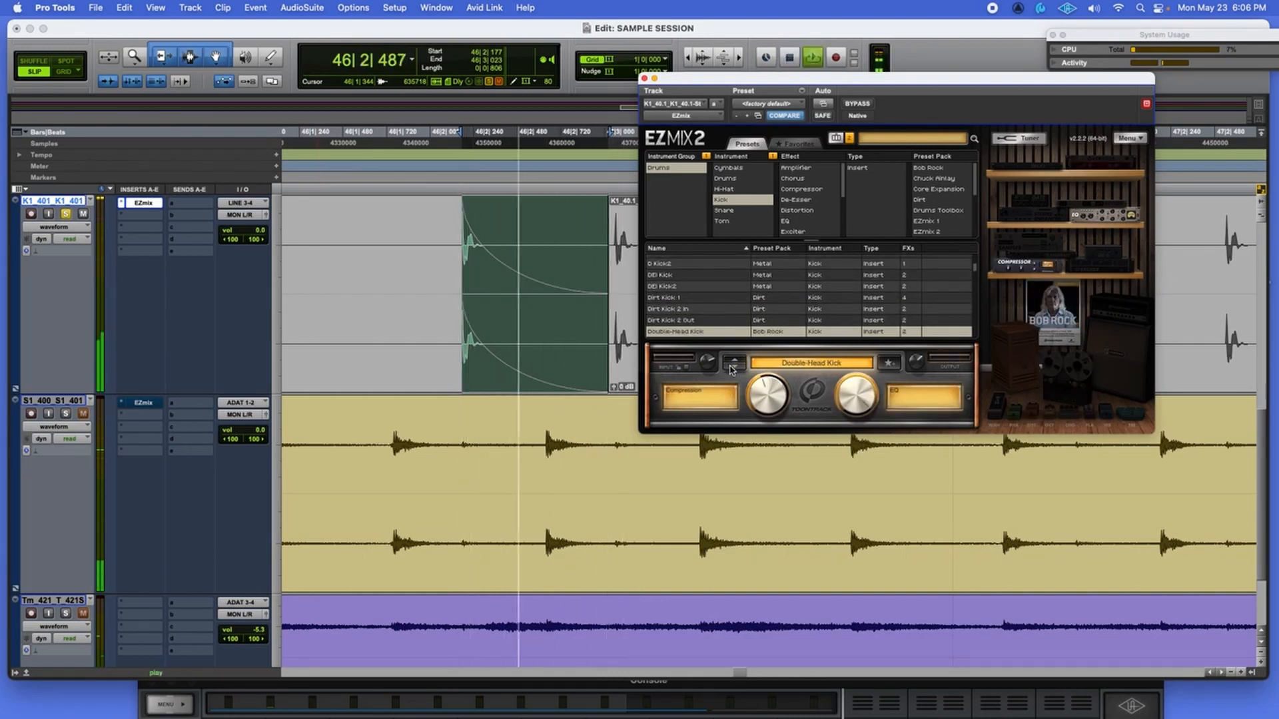
{"action": "left_click", "coordinate": [732, 369]}
{"action": "left_click", "coordinate": [732, 368]}
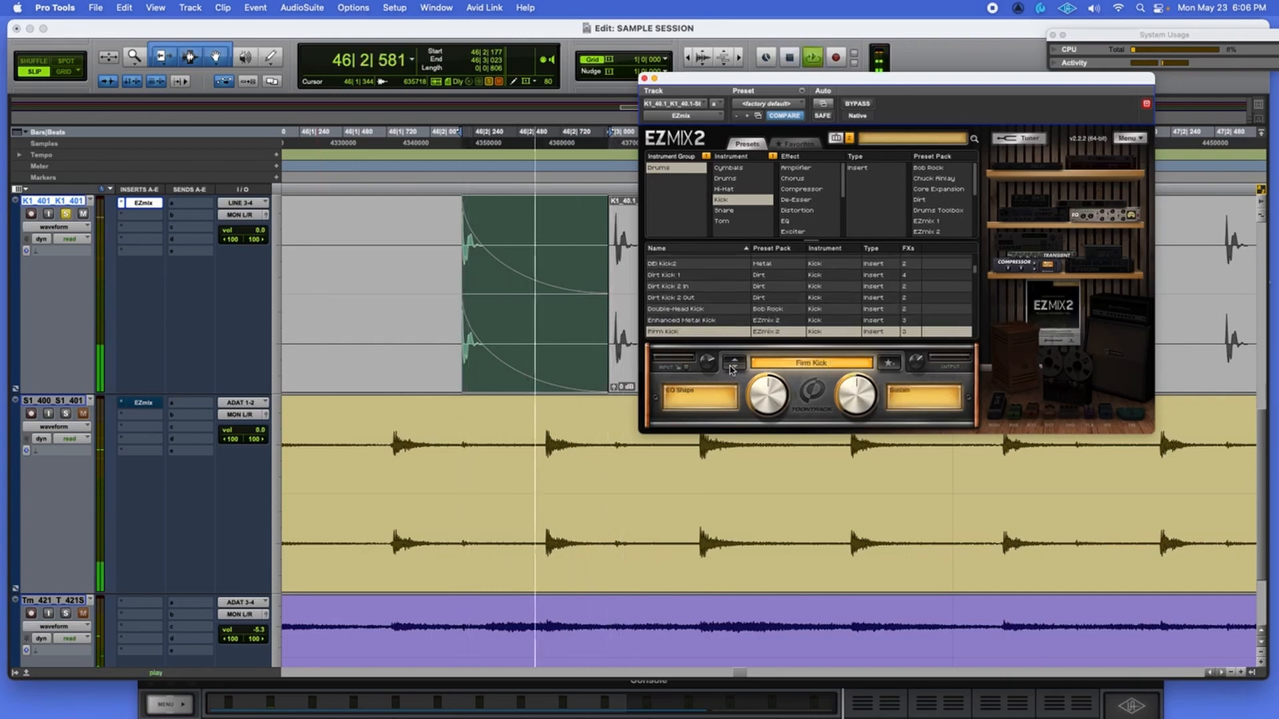
{"action": "left_click", "coordinate": [732, 369]}
Compare G Kick against the bypassed dry kick, then loop it with EZmix active.
{"action": "key", "text": "space"}
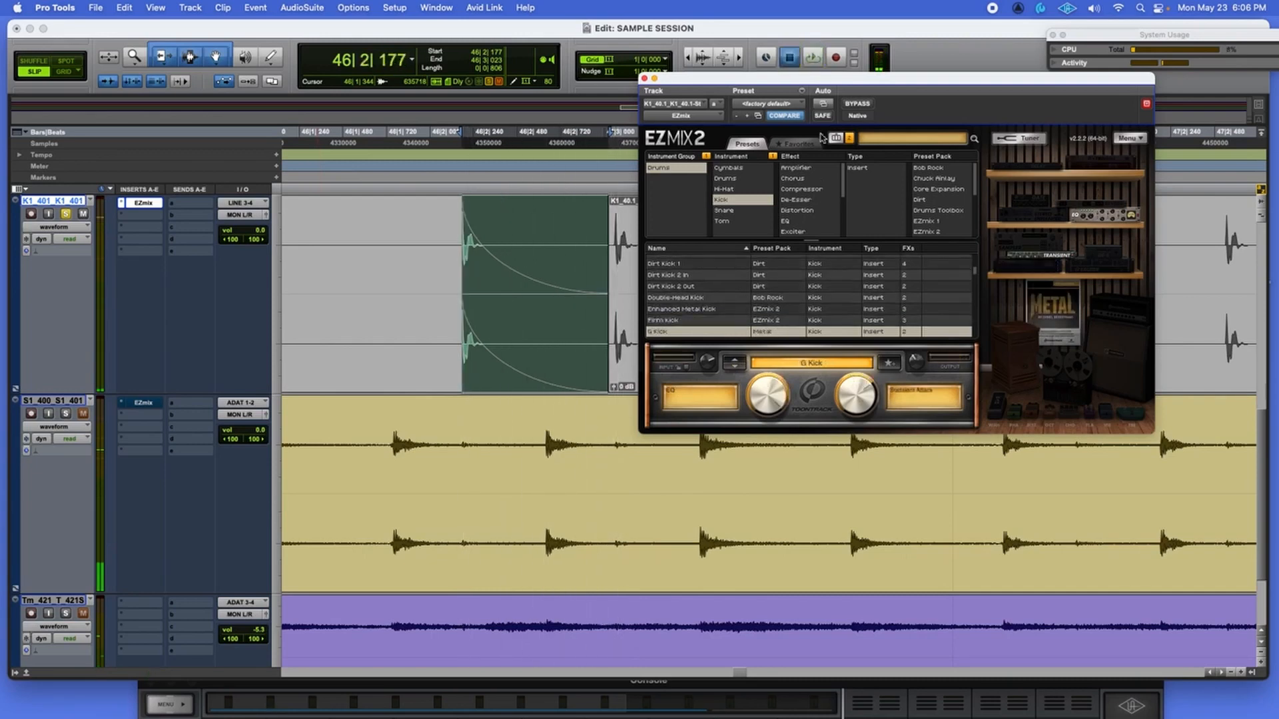
{"action": "left_click", "coordinate": [858, 108]}
{"action": "key", "text": "space"}
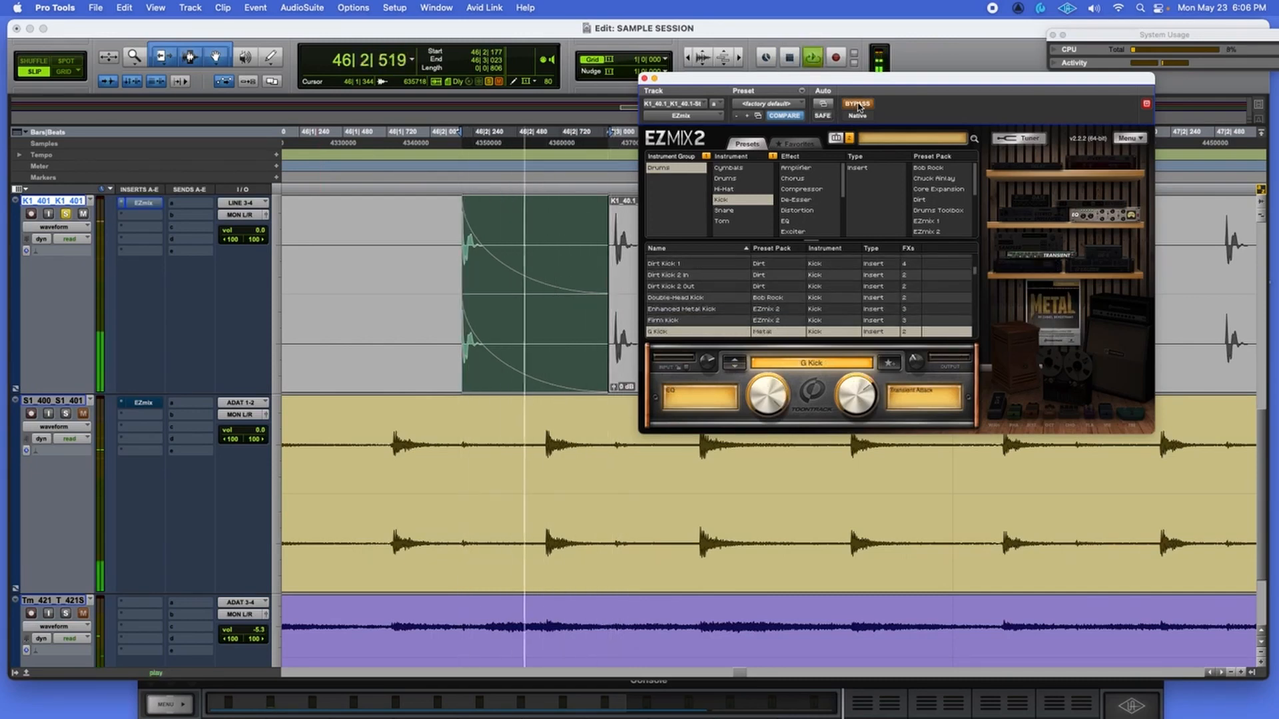
{"action": "key", "text": "space"}
{"action": "left_click", "coordinate": [859, 105]}
{"action": "key", "text": "space"}
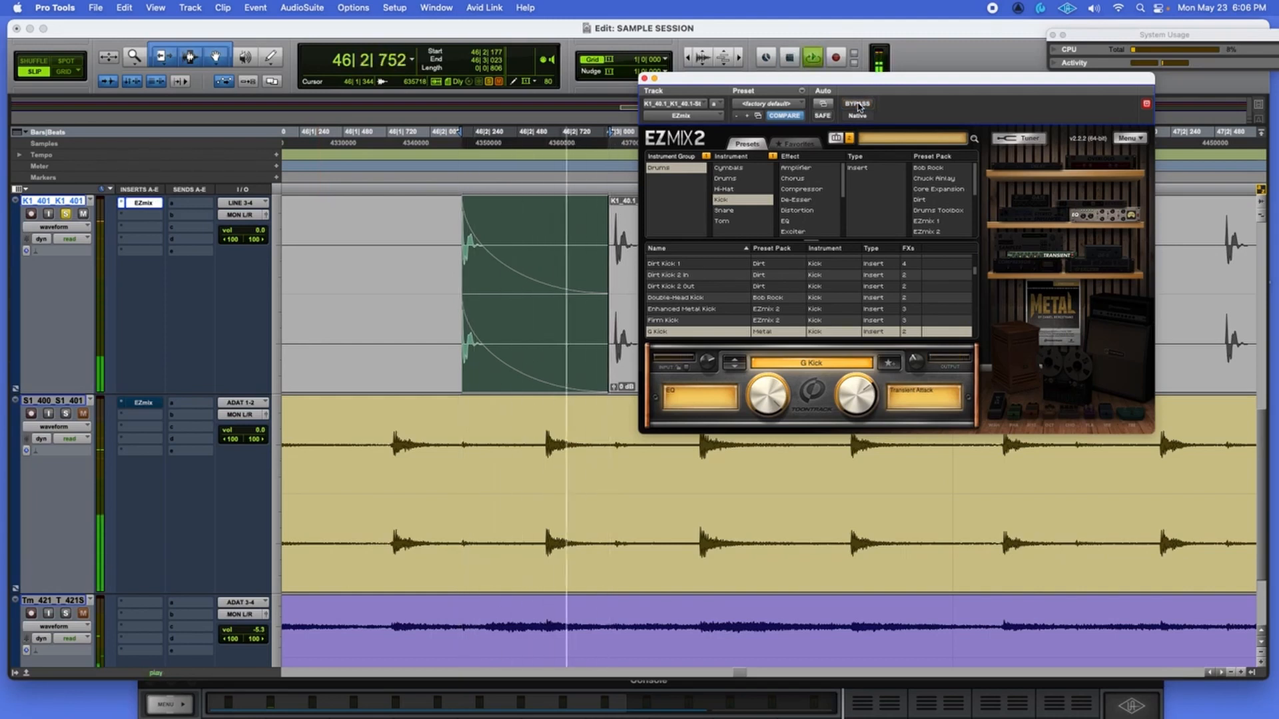
{"action": "key", "text": "space"}
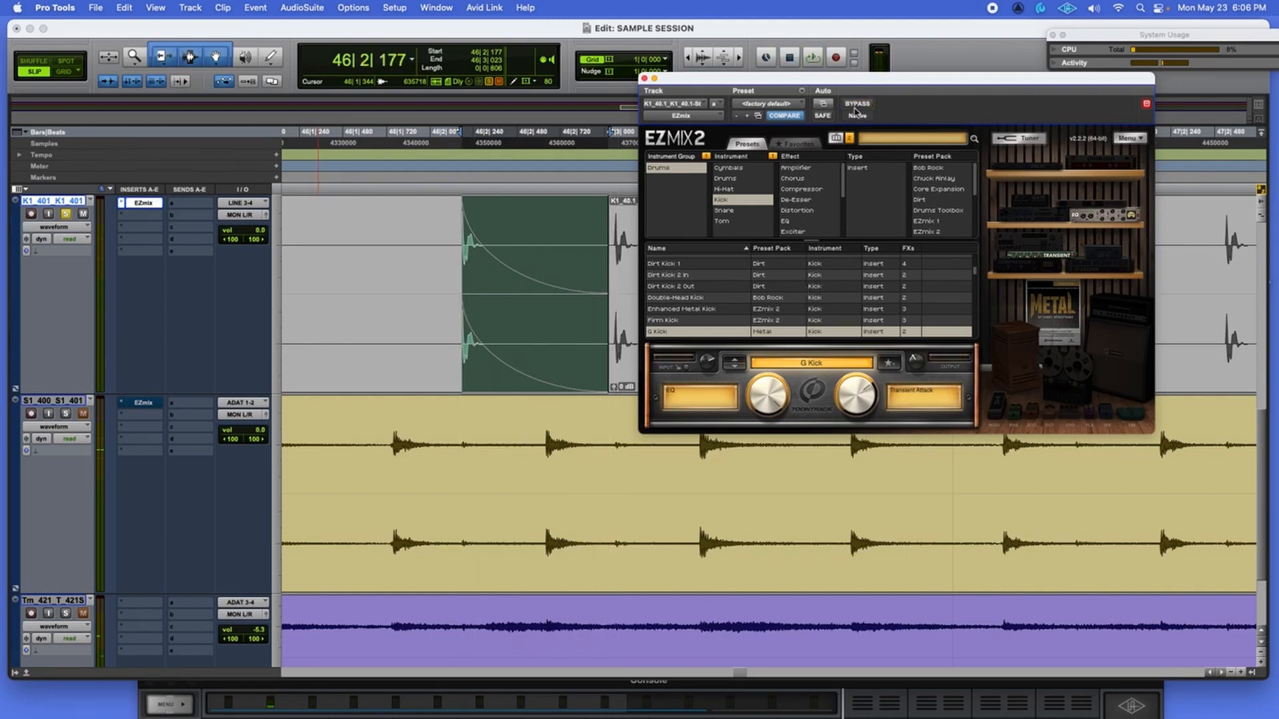
{"action": "key", "text": "space"}
{"action": "key", "text": "space"}
{"action": "key", "text": "space"}
{"action": "key", "text": "space"}
{"action": "scroll", "coordinate": [388, 187], "scroll_direction": "up", "scroll_amount": 3}
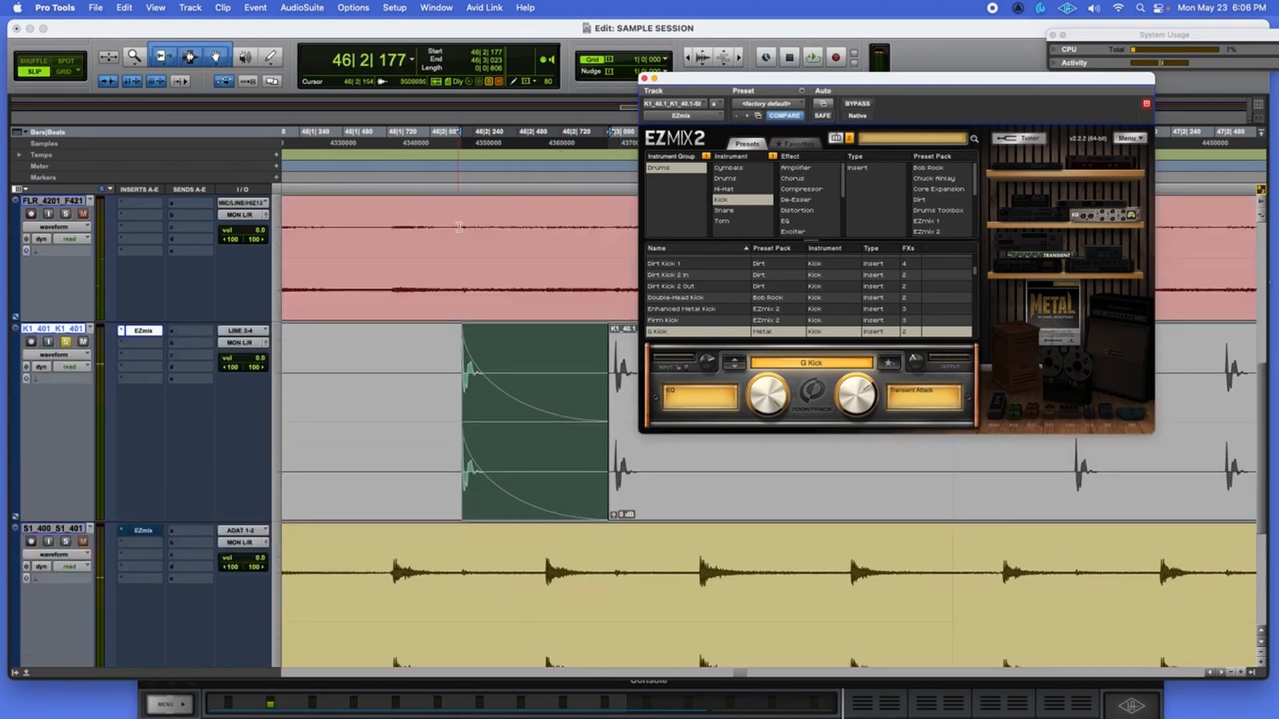
Bounce the mix offline to the Desktop as 'g kick sample.wav', a 24-bit, 48 kHz WAV.
{"action": "left_click", "coordinate": [95, 10]}
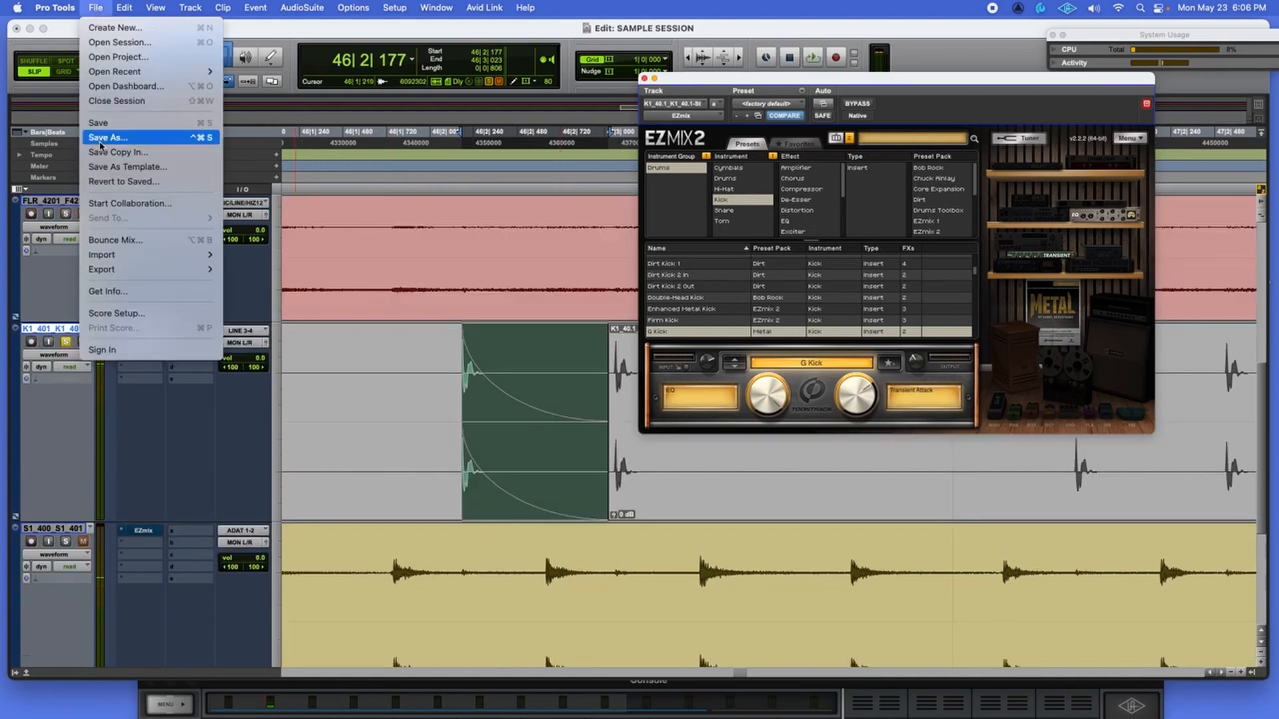
{"action": "left_click", "coordinate": [120, 240]}
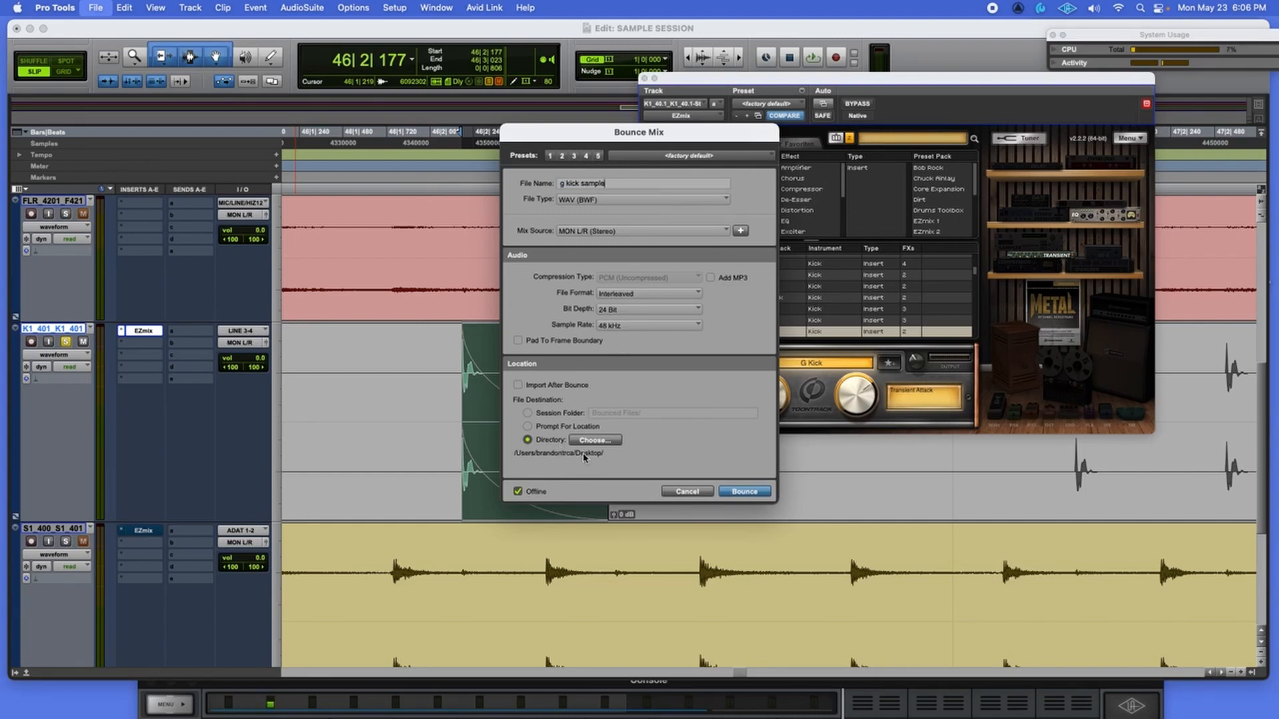
{"action": "left_click", "coordinate": [744, 492]}
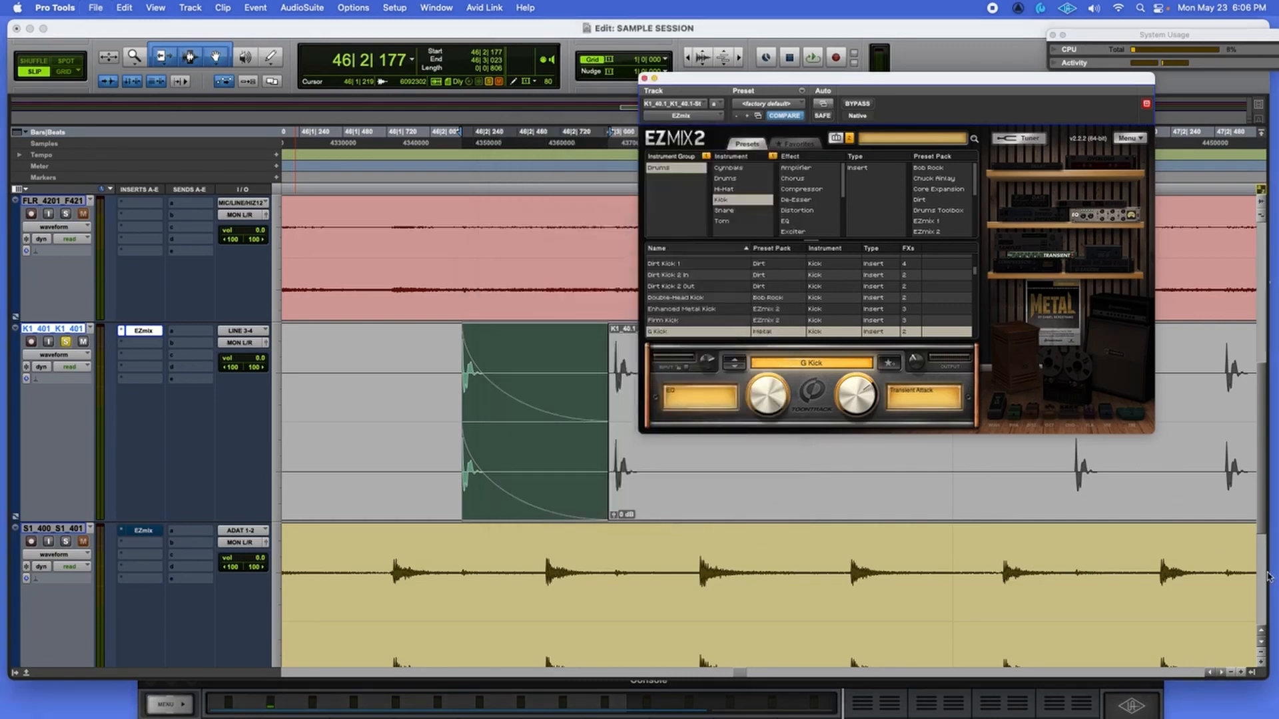
{"action": "mouse_move", "coordinate": [1268, 576]}
{"action": "left_mouse_down"}
{"action": "mouse_move", "coordinate": [1142, 580]}
{"action": "mouse_move", "coordinate": [1265, 585]}
{"action": "left_mouse_up"}
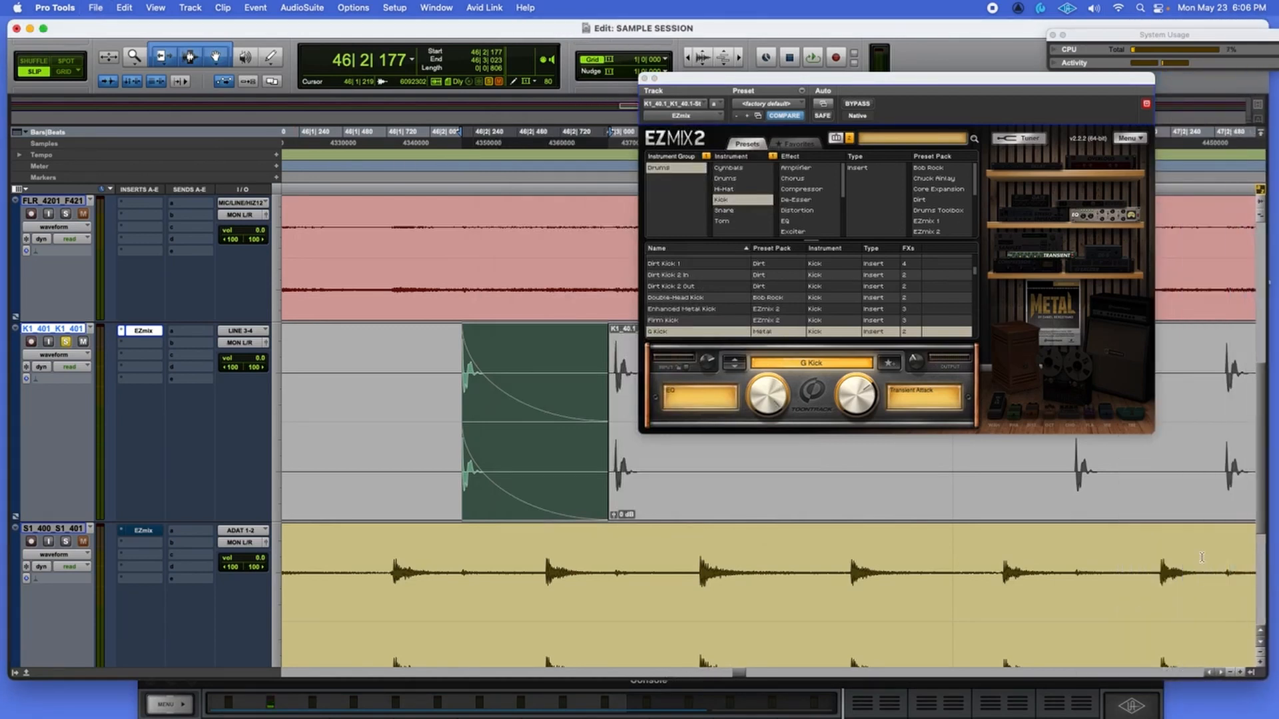
Audition EZmix kick presets from Gate1 through H Kick and High Cut Kick to Kick2.
{"action": "left_click", "coordinate": [739, 370]}
{"action": "key", "text": "space"}
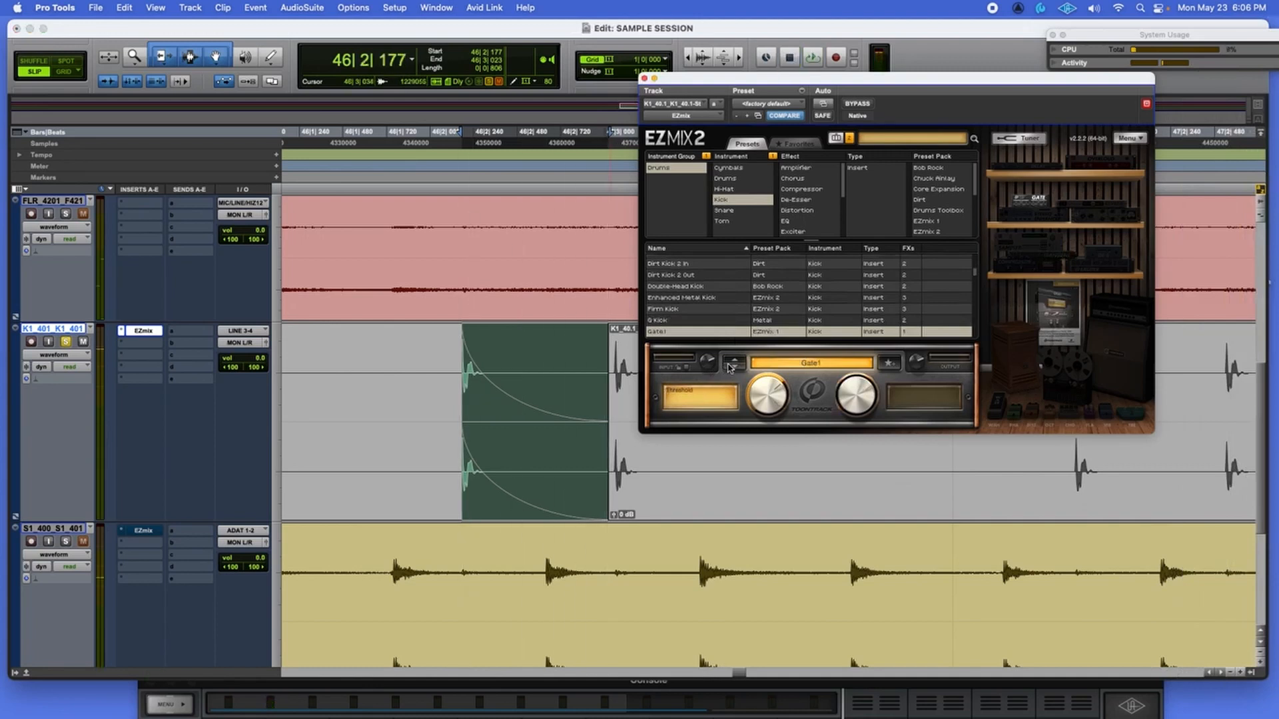
{"action": "left_click", "coordinate": [733, 368]}
{"action": "left_click", "coordinate": [734, 368]}
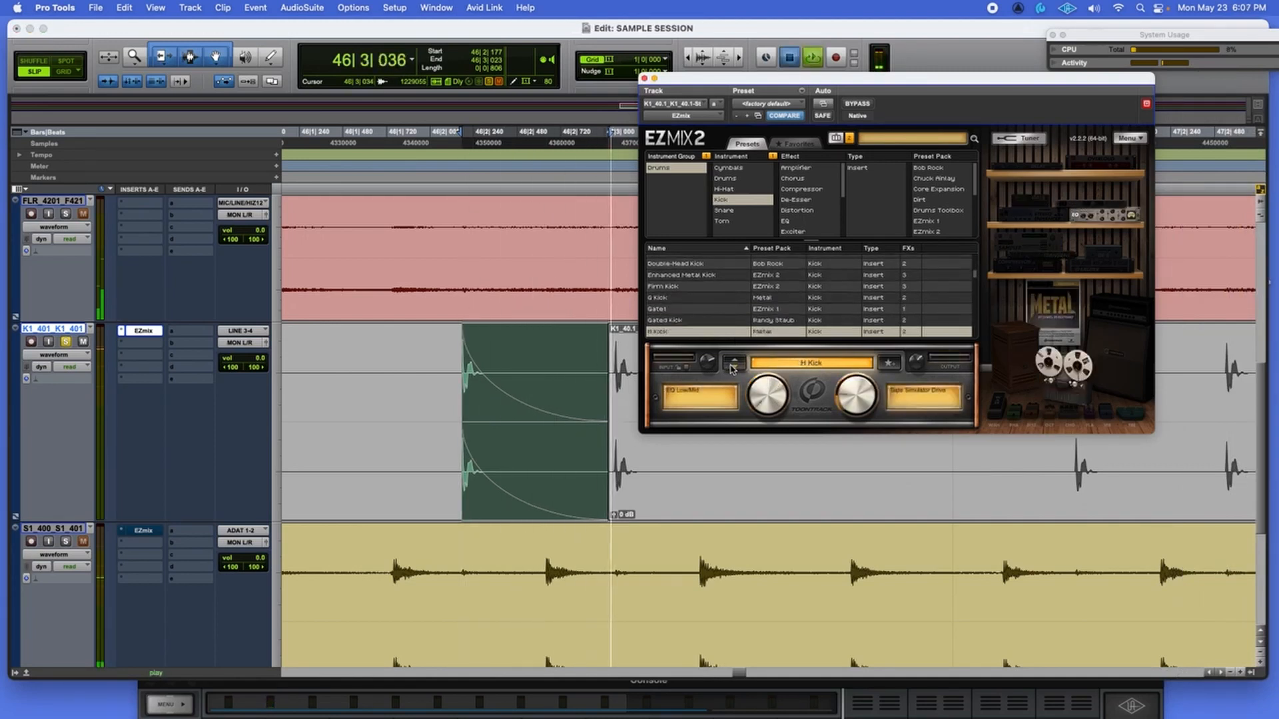
{"action": "left_click", "coordinate": [733, 367]}
{"action": "left_click", "coordinate": [733, 368]}
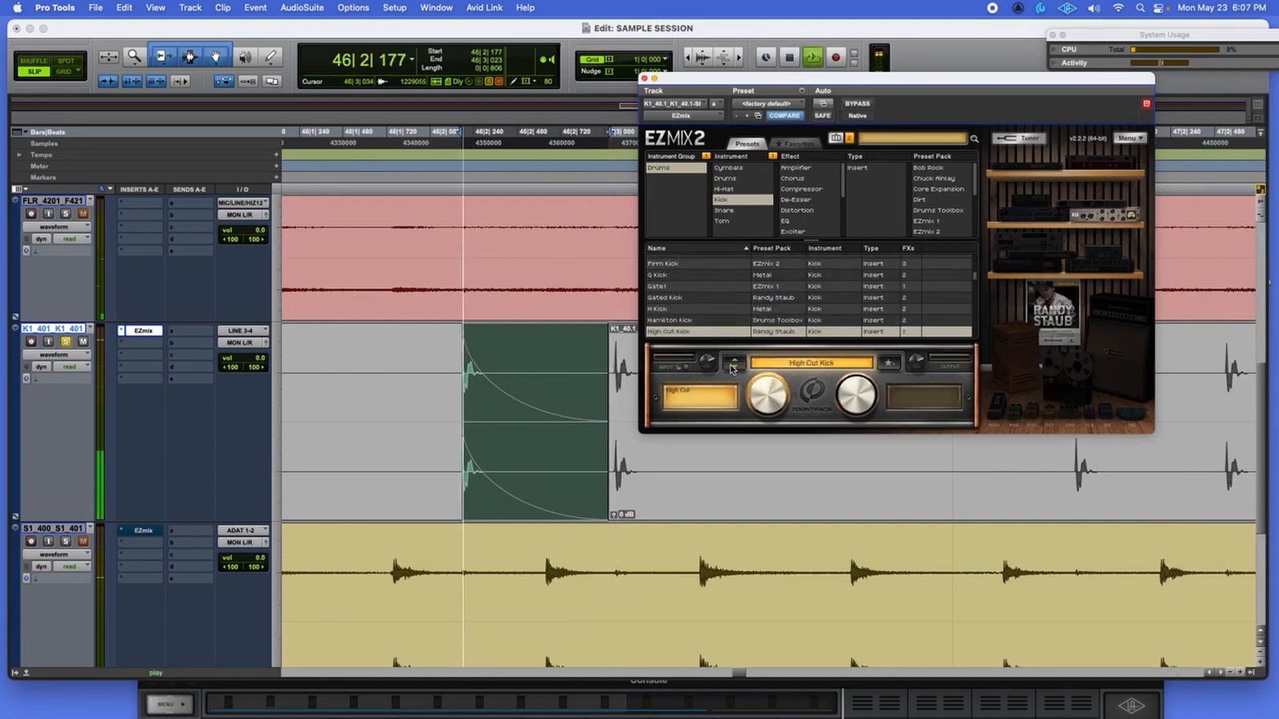
{"action": "left_click", "coordinate": [733, 368]}
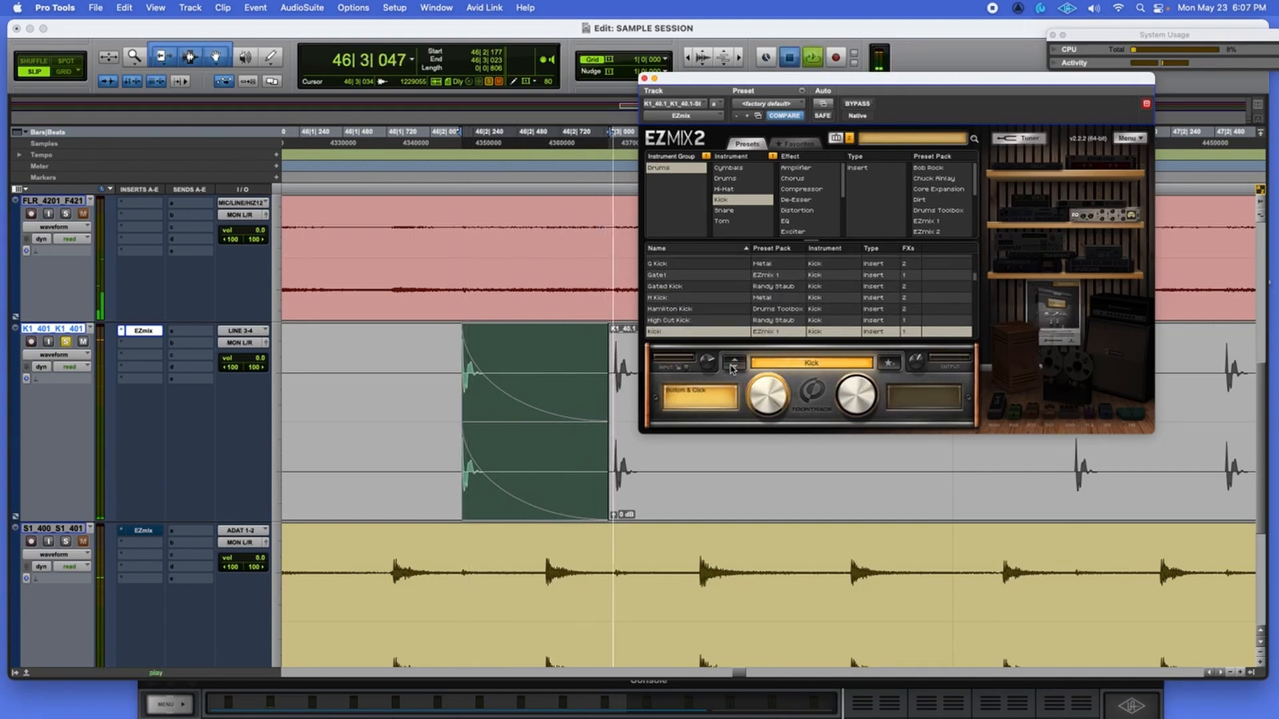
{"action": "left_click", "coordinate": [733, 367]}
{"action": "key", "text": "space"}
{"action": "left_click", "coordinate": [734, 368]}
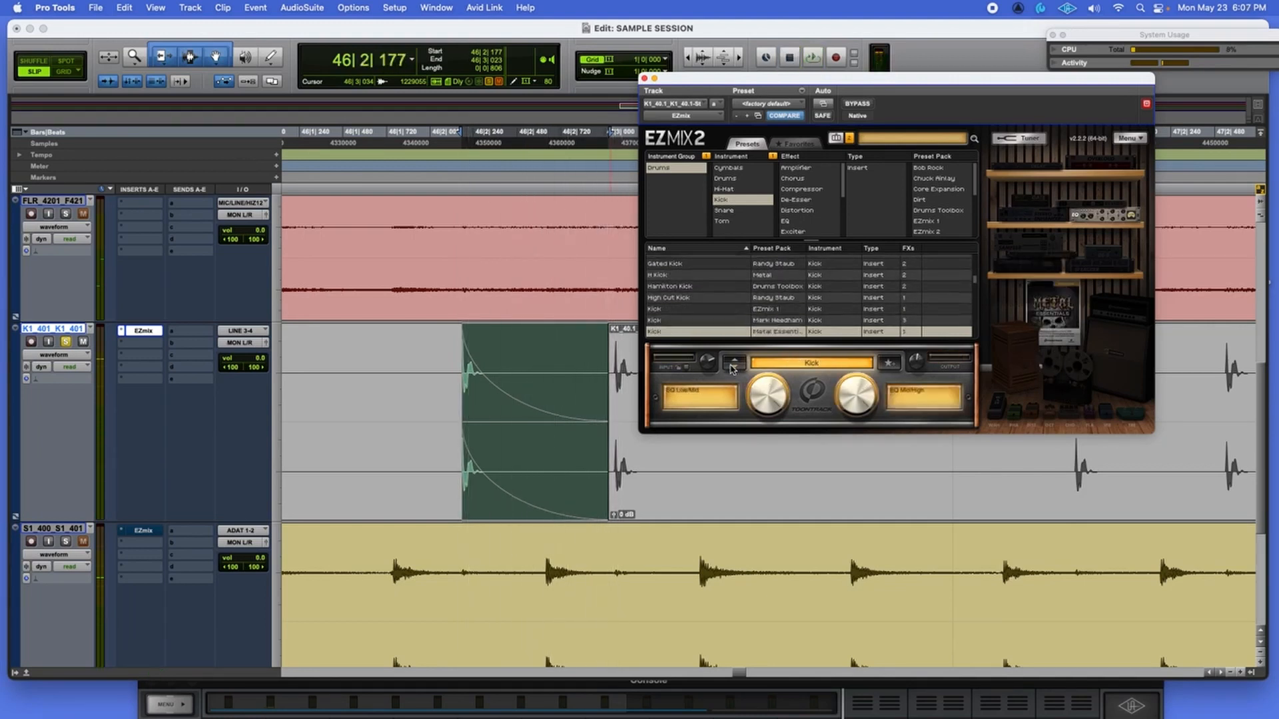
{"action": "left_click", "coordinate": [733, 368]}
Audition Kick 70s, Kick - Basic1 and Kick - Basic2, settling on Kick - Basic3.
{"action": "key", "text": "space"}
{"action": "left_click", "coordinate": [733, 367]}
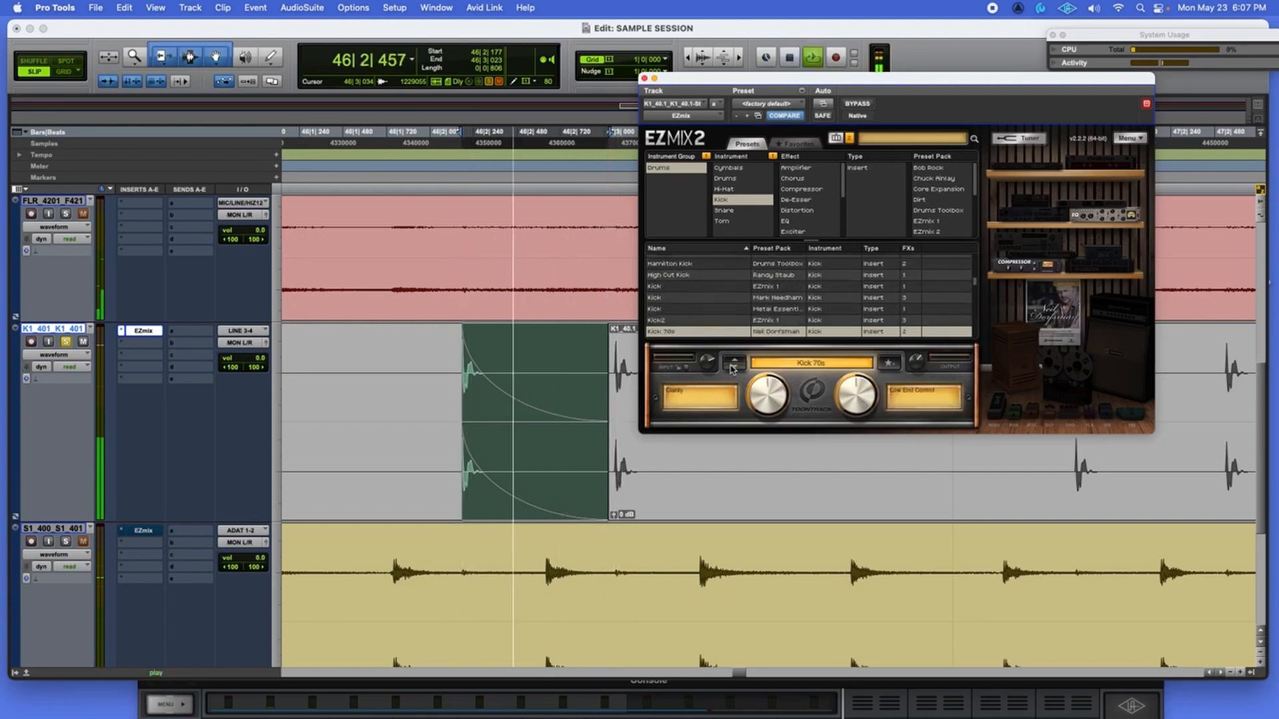
{"action": "key", "text": "space"}
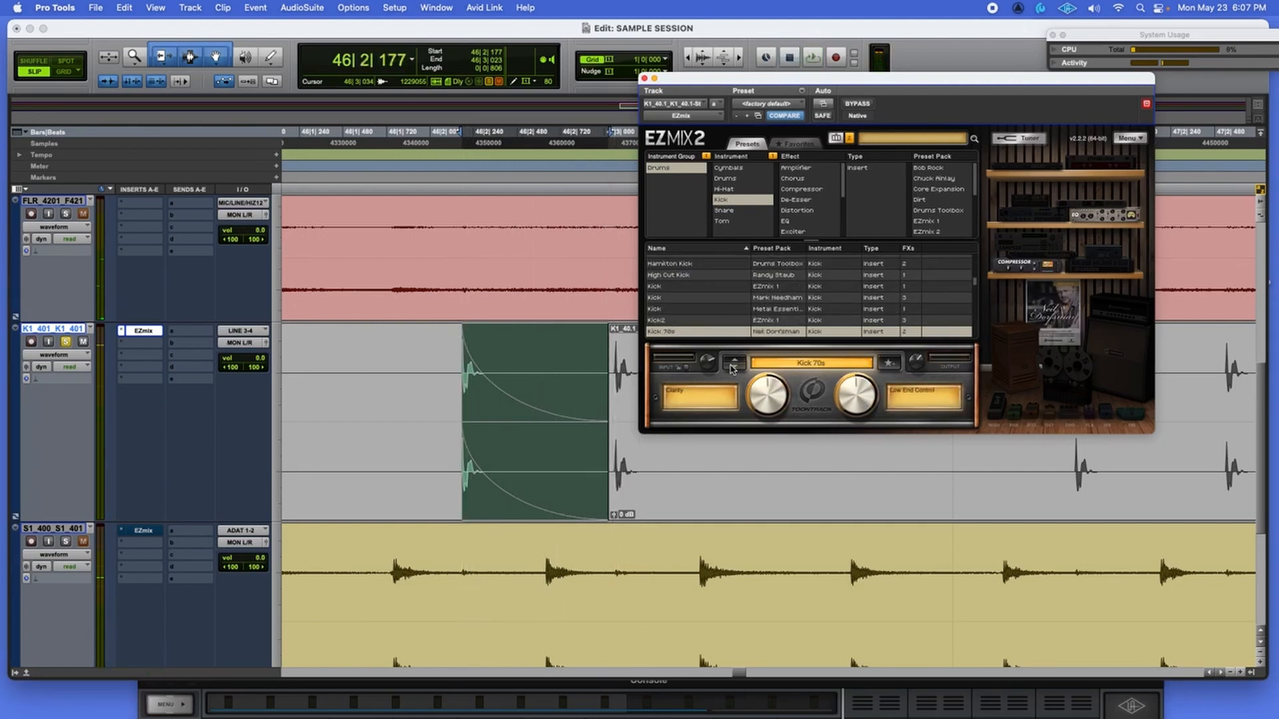
{"action": "left_click", "coordinate": [733, 367]}
{"action": "key", "text": "space"}
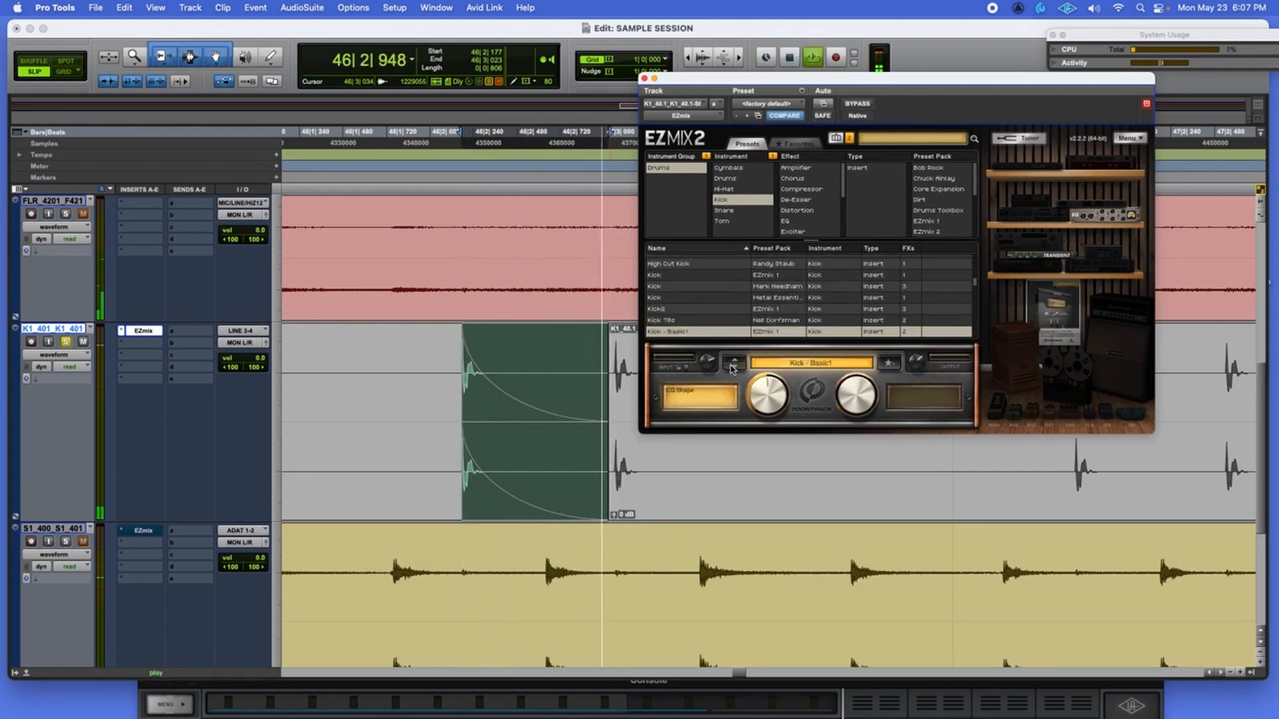
{"action": "key", "text": "space"}
{"action": "left_click", "coordinate": [733, 367]}
{"action": "key", "text": "space"}
{"action": "left_click", "coordinate": [733, 367]}
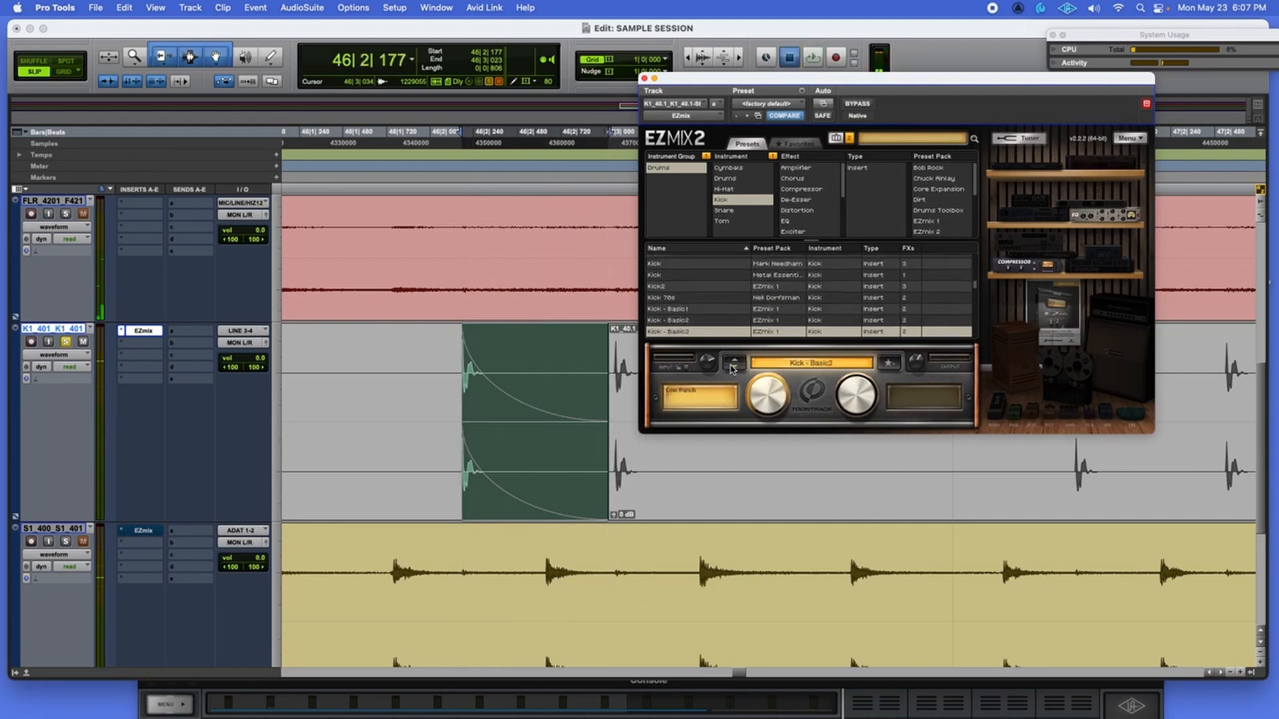
{"action": "key", "text": "space"}
{"action": "key", "text": "space"}
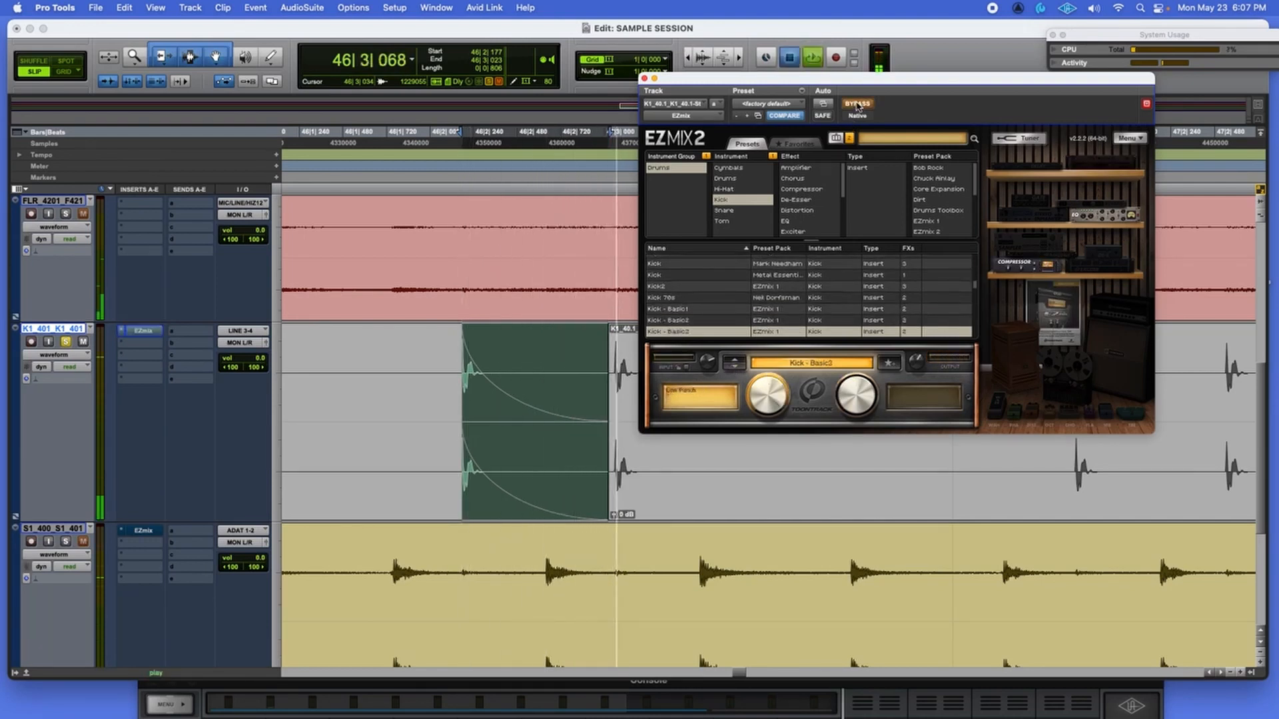
Compare Kick - Basic3 against the bypassed kick and replay the selected kick clip.
{"action": "left_click", "coordinate": [857, 106]}
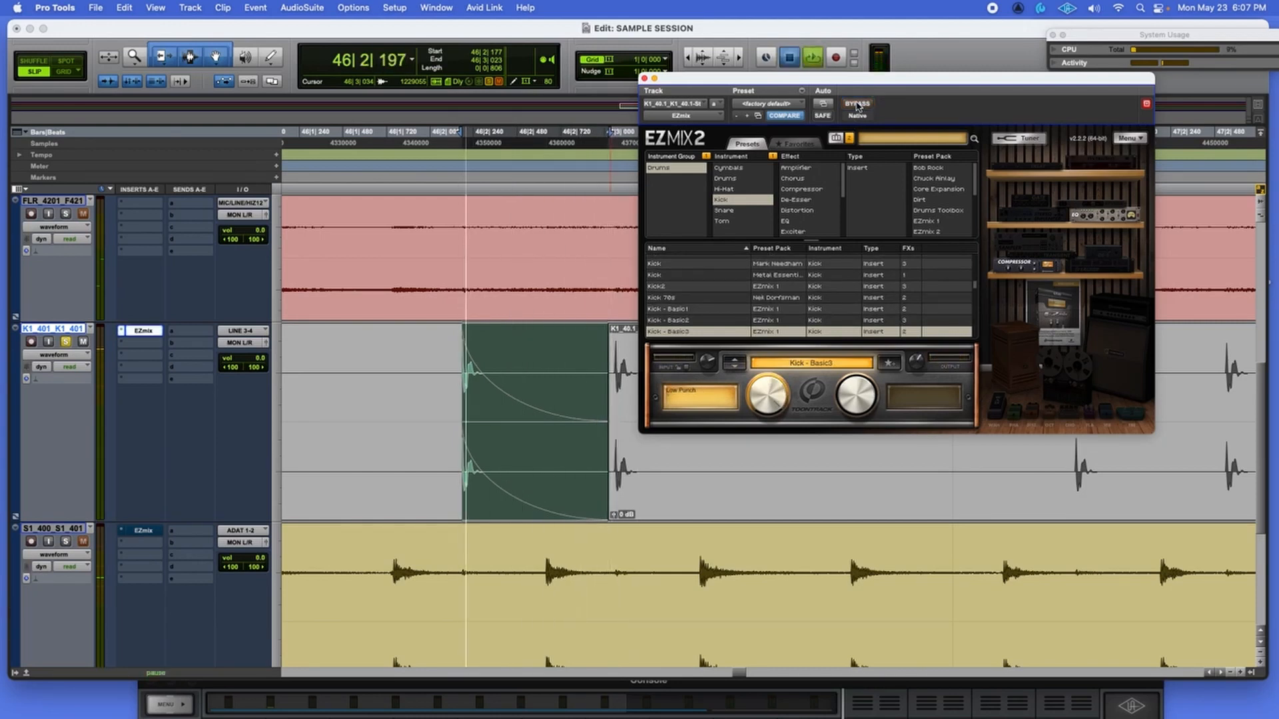
{"action": "key", "text": "space"}
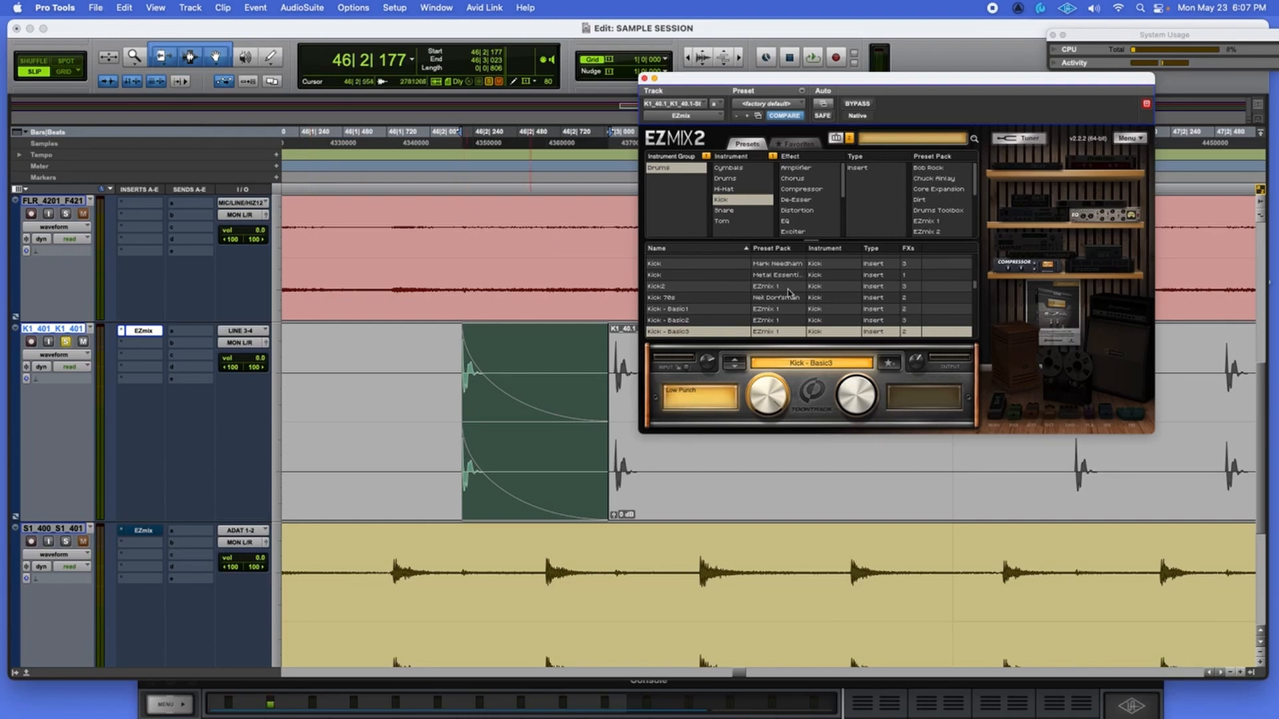
{"action": "key", "text": "space"}
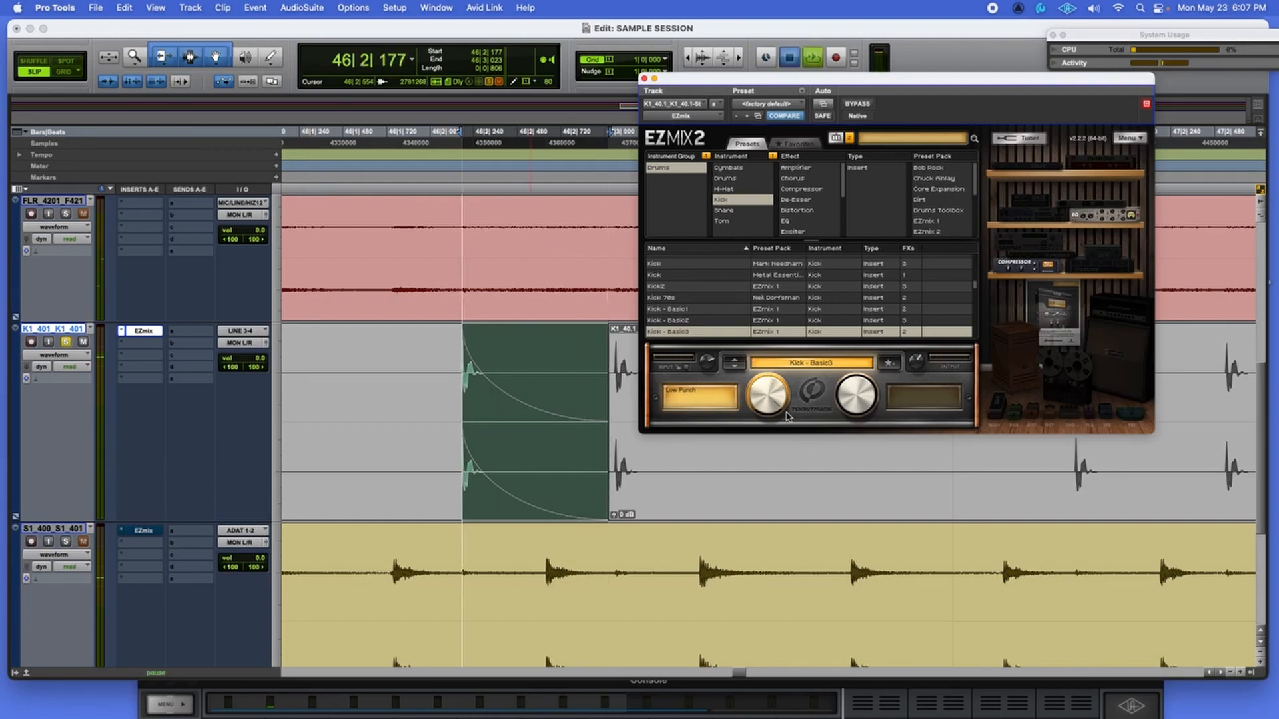
{"action": "key", "text": "space"}
{"action": "left_click", "coordinate": [94, 5]}
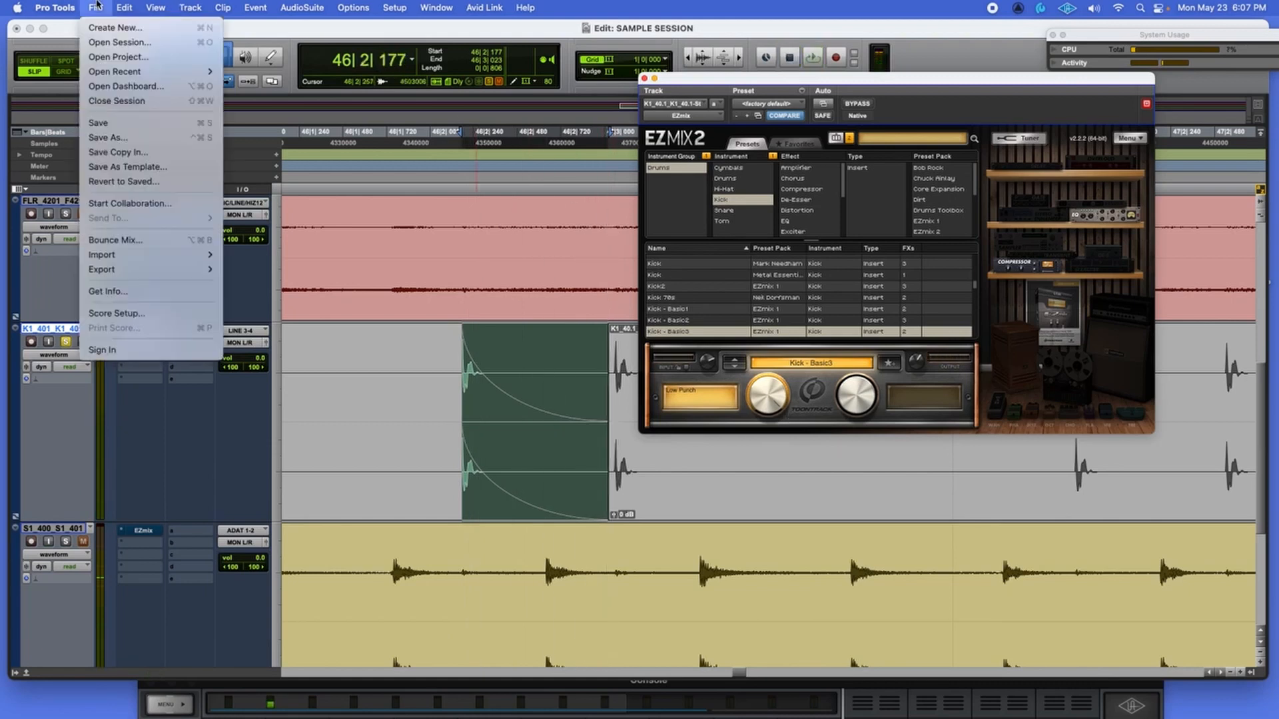
Bounce the Kick - Basic3 hit offline to the Desktop as 'subby kick sample.wav', 24-bit 48 kHz WAV.
{"action": "left_click", "coordinate": [135, 240]}
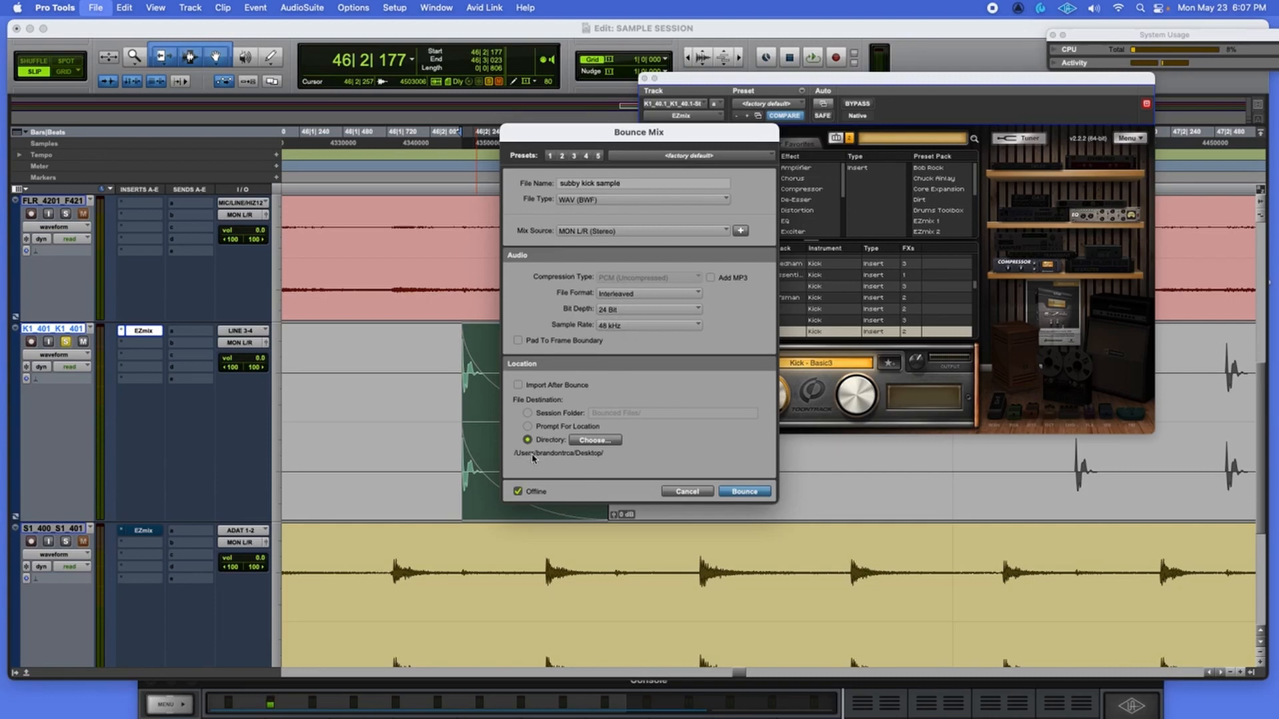
{"action": "left_click", "coordinate": [743, 492]}
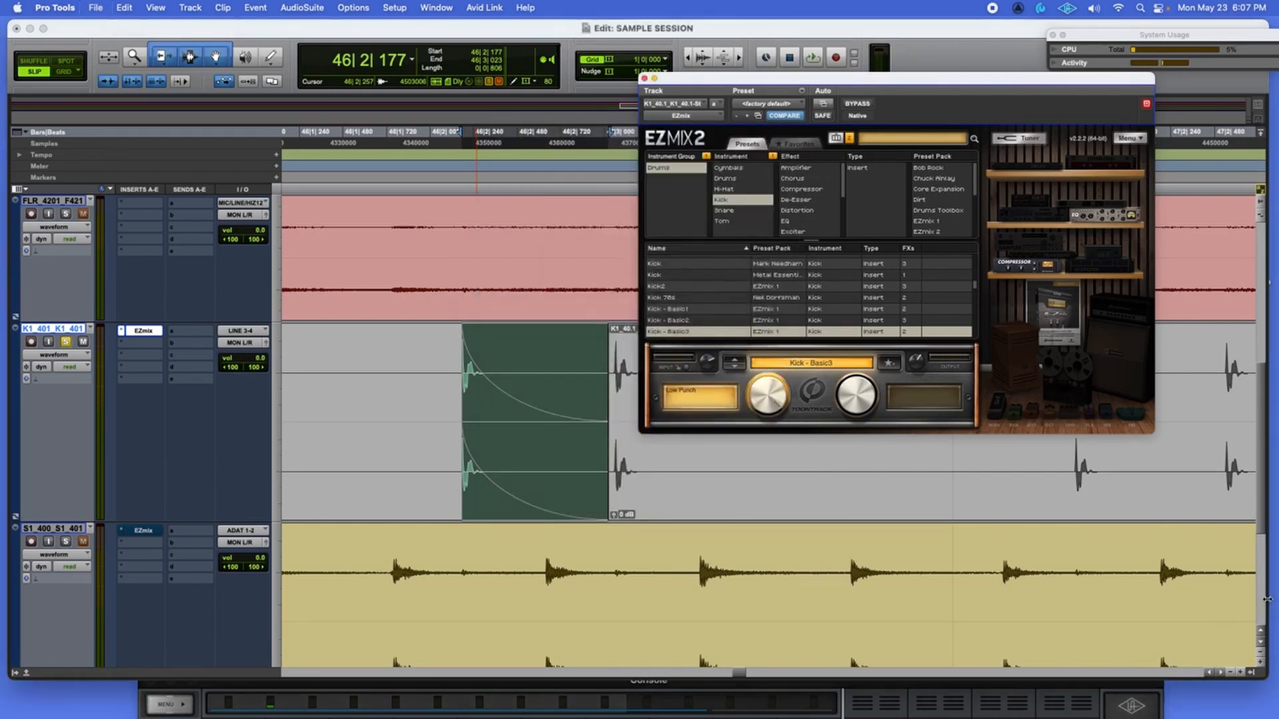
{"action": "left_click_drag", "start_coordinate": [1267, 599], "coordinate": [1162, 589]}
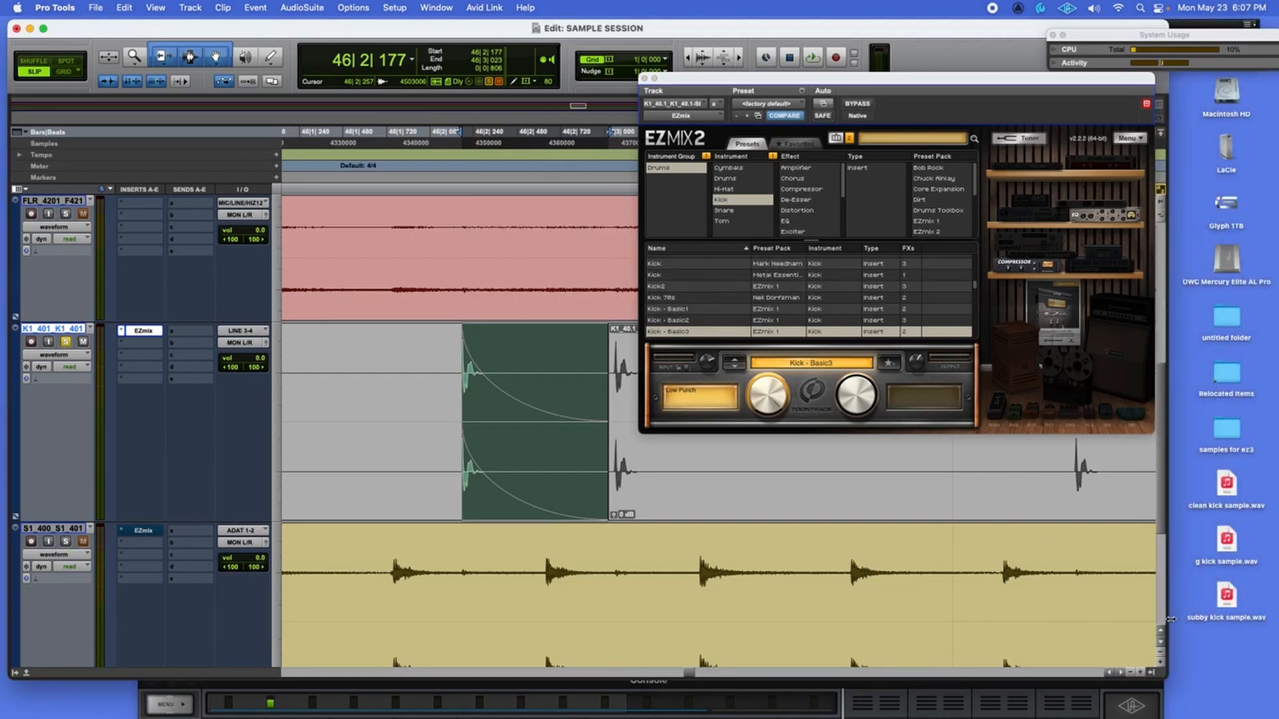
{"action": "left_click_drag", "start_coordinate": [1170, 619], "coordinate": [1252, 603]}
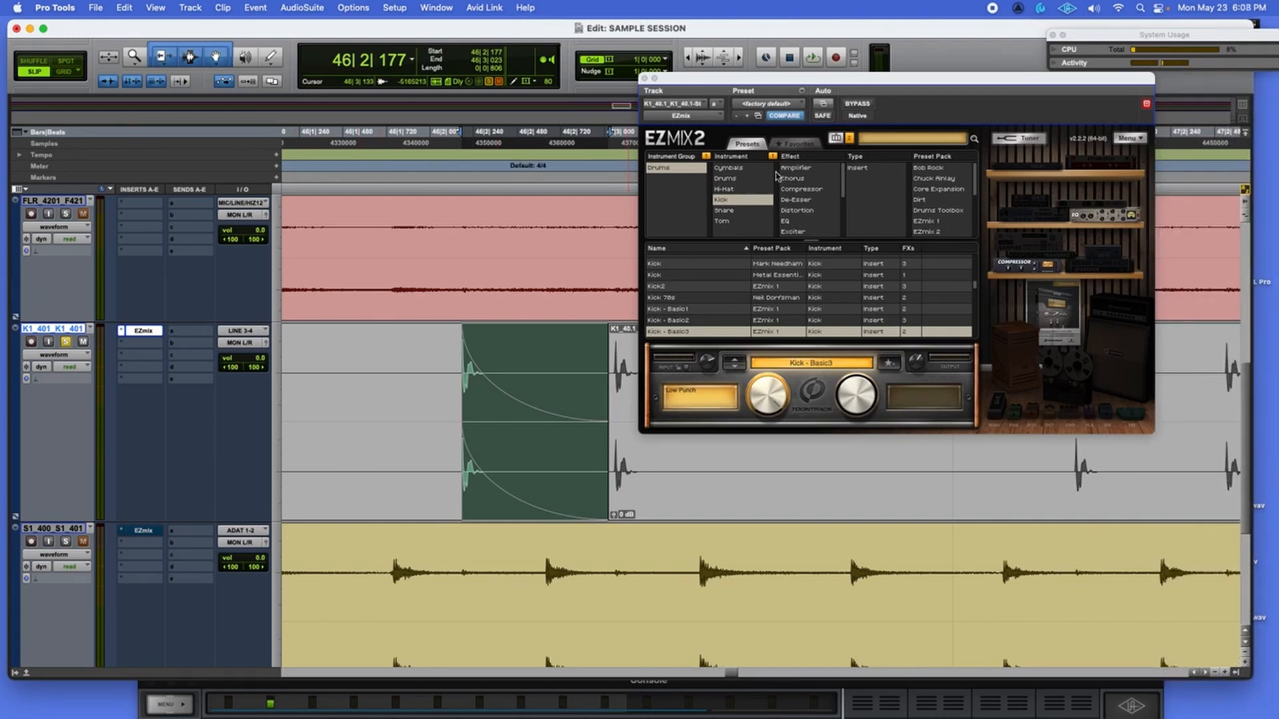
Filter EZmix presets to Guitars and audition Winter Kill Rhythm, Yakety Axe and XTC Lead.
{"action": "left_click", "coordinate": [849, 138]}
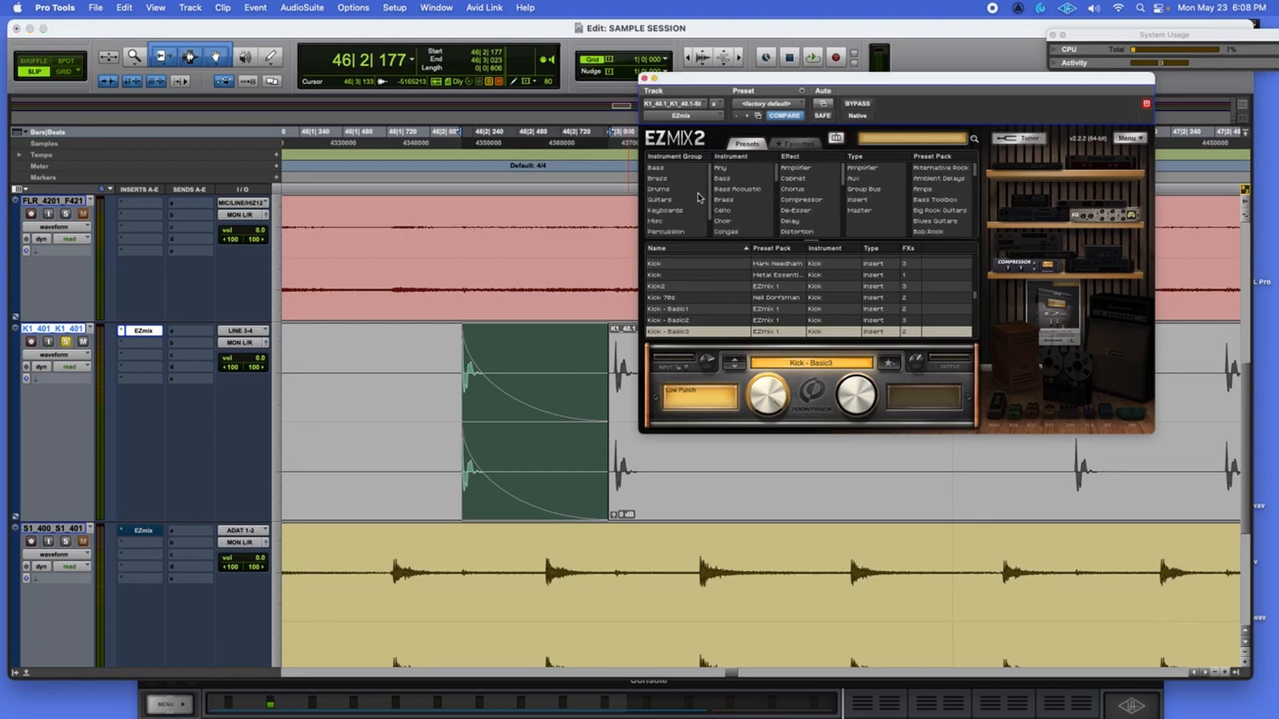
{"action": "left_click", "coordinate": [661, 199]}
{"action": "left_click", "coordinate": [734, 265]}
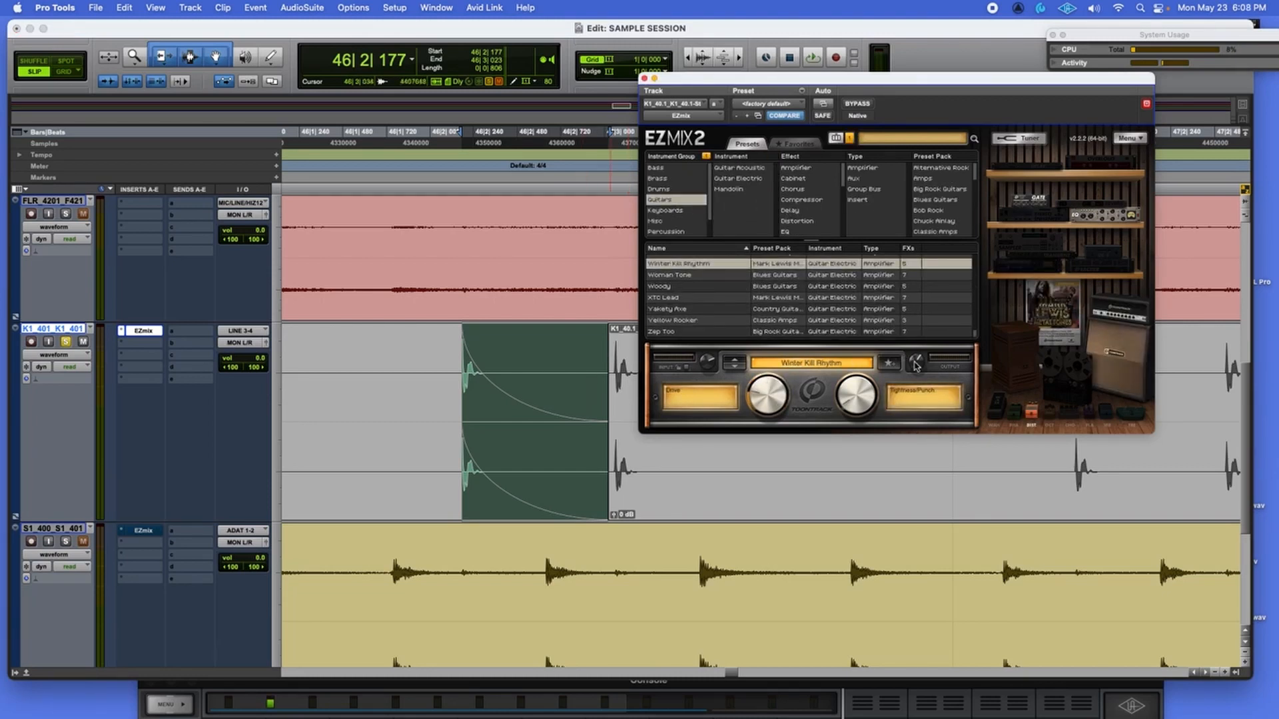
{"action": "key", "text": "space"}
{"action": "left_click", "coordinate": [712, 310]}
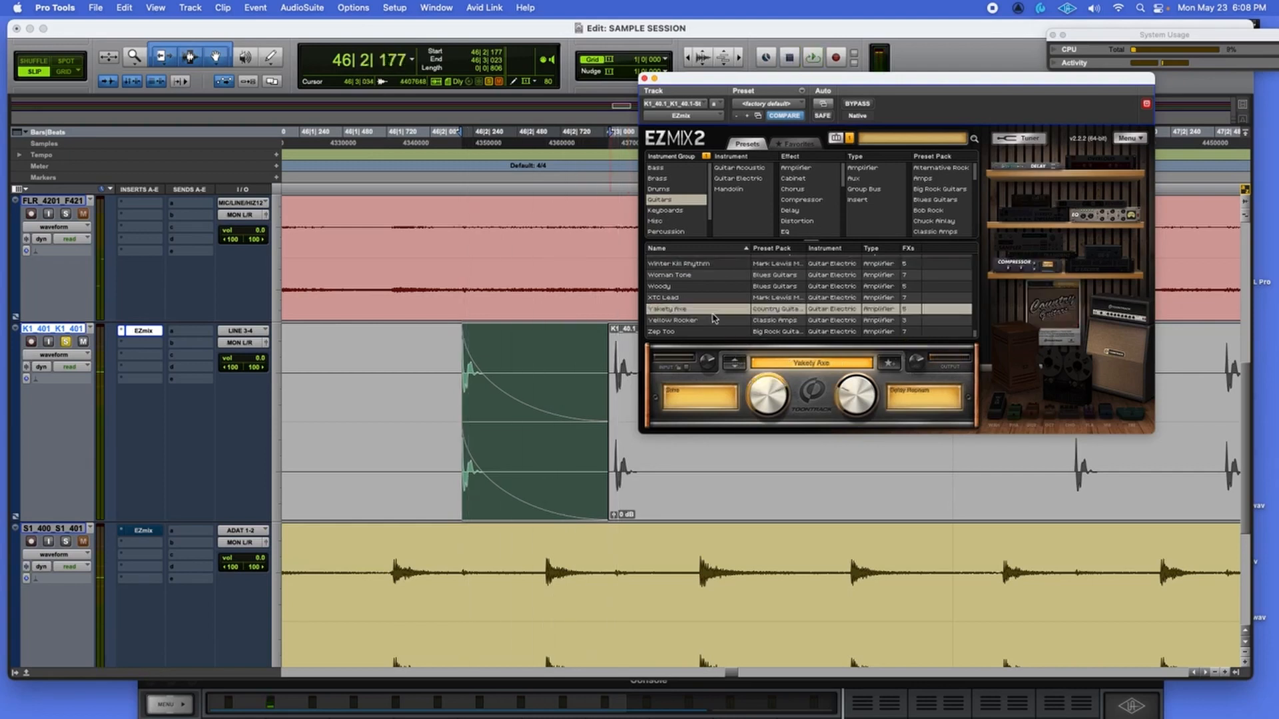
{"action": "left_click", "coordinate": [708, 299]}
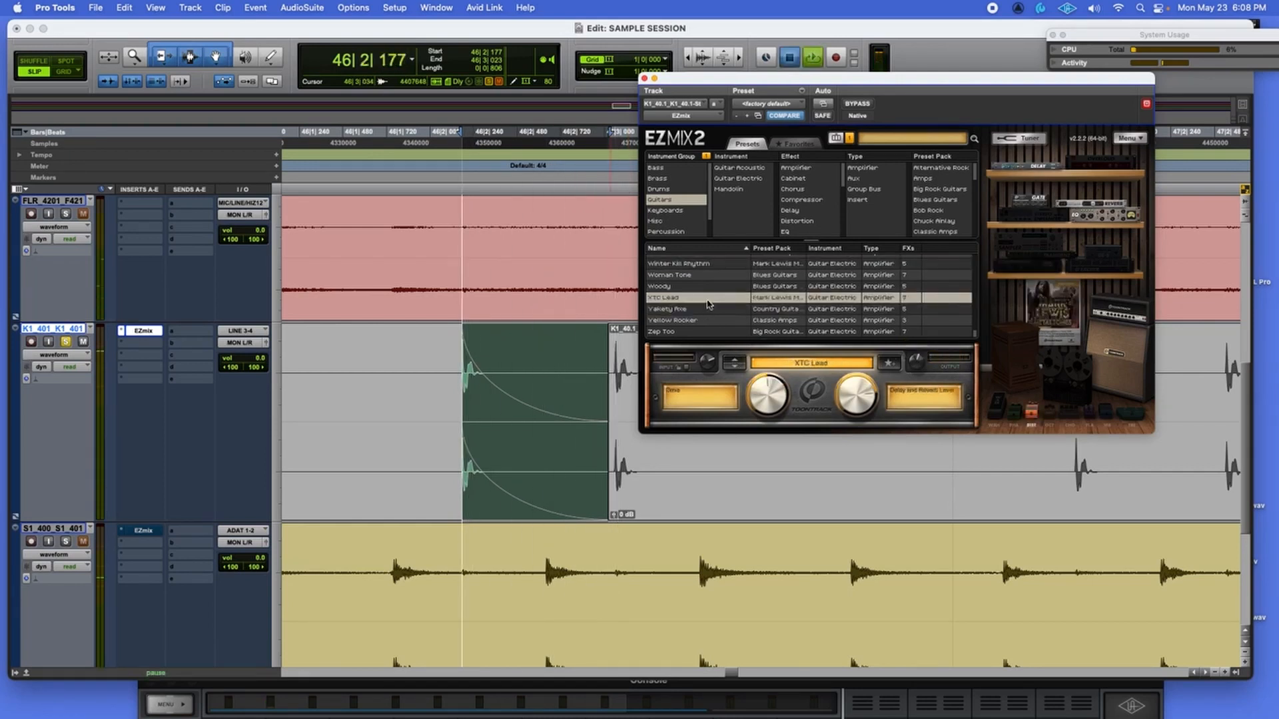
{"action": "key", "text": "space"}
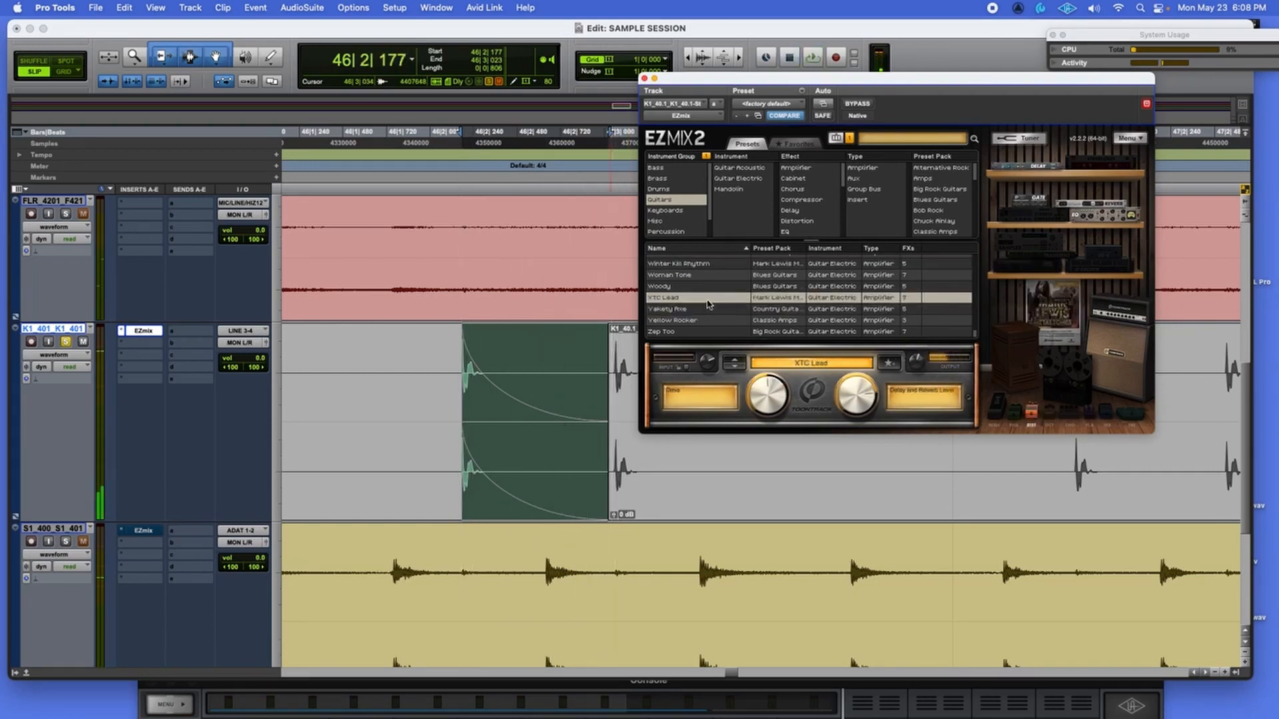
Filter to Phaser effects and audition Talkin 'bout Love, The Spliff Boom Room and Wide Phaser.
{"action": "left_click", "coordinate": [850, 140]}
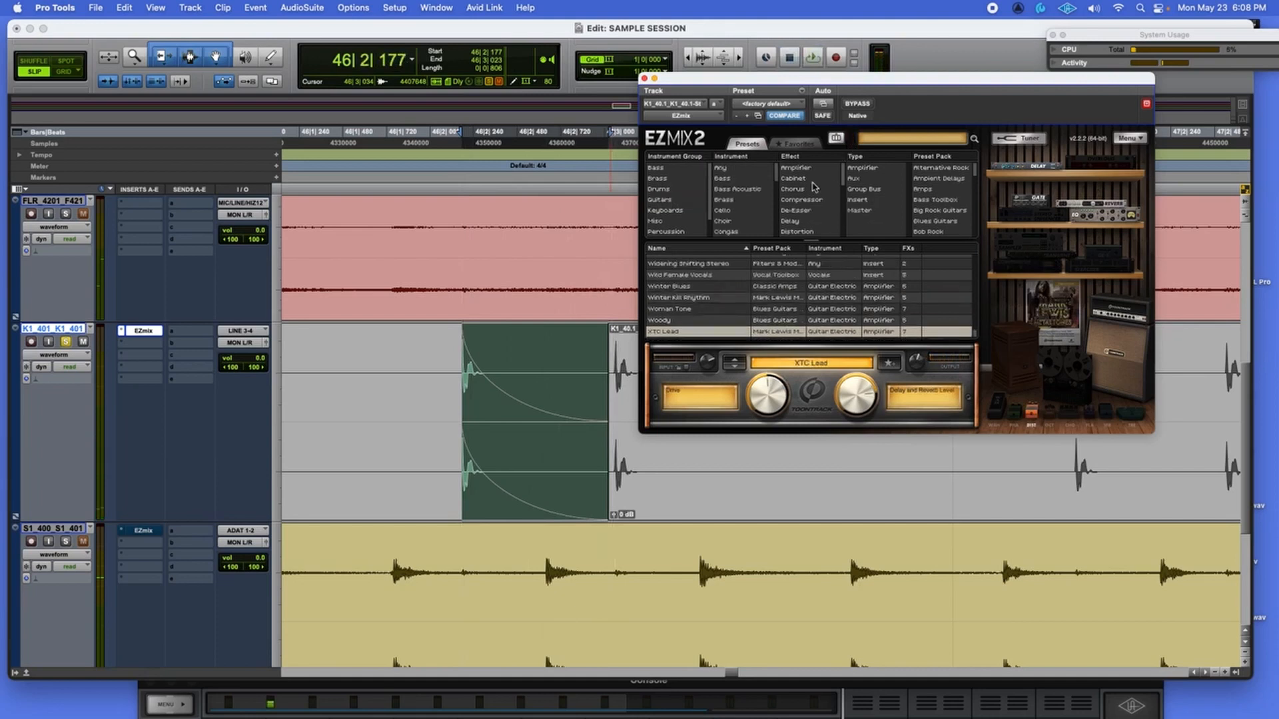
{"action": "scroll", "coordinate": [808, 203], "scroll_direction": "down", "scroll_amount": 5}
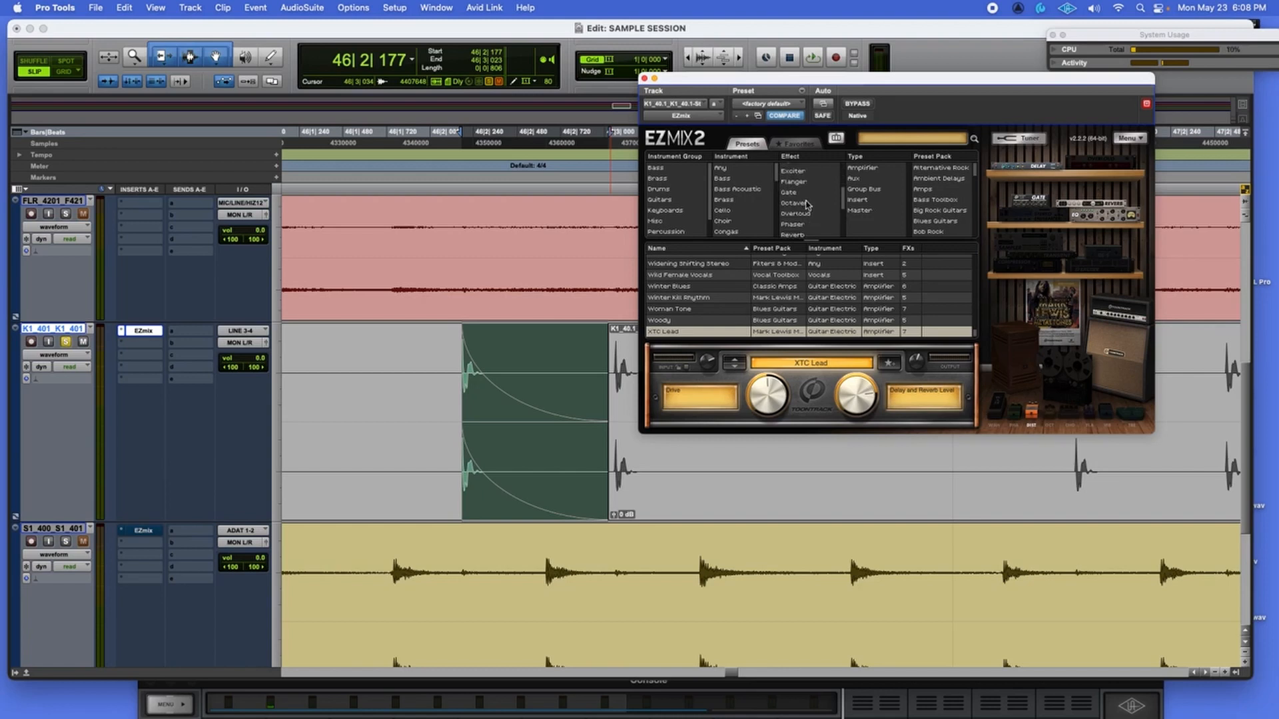
{"action": "left_click", "coordinate": [805, 225]}
{"action": "left_click", "coordinate": [682, 267]}
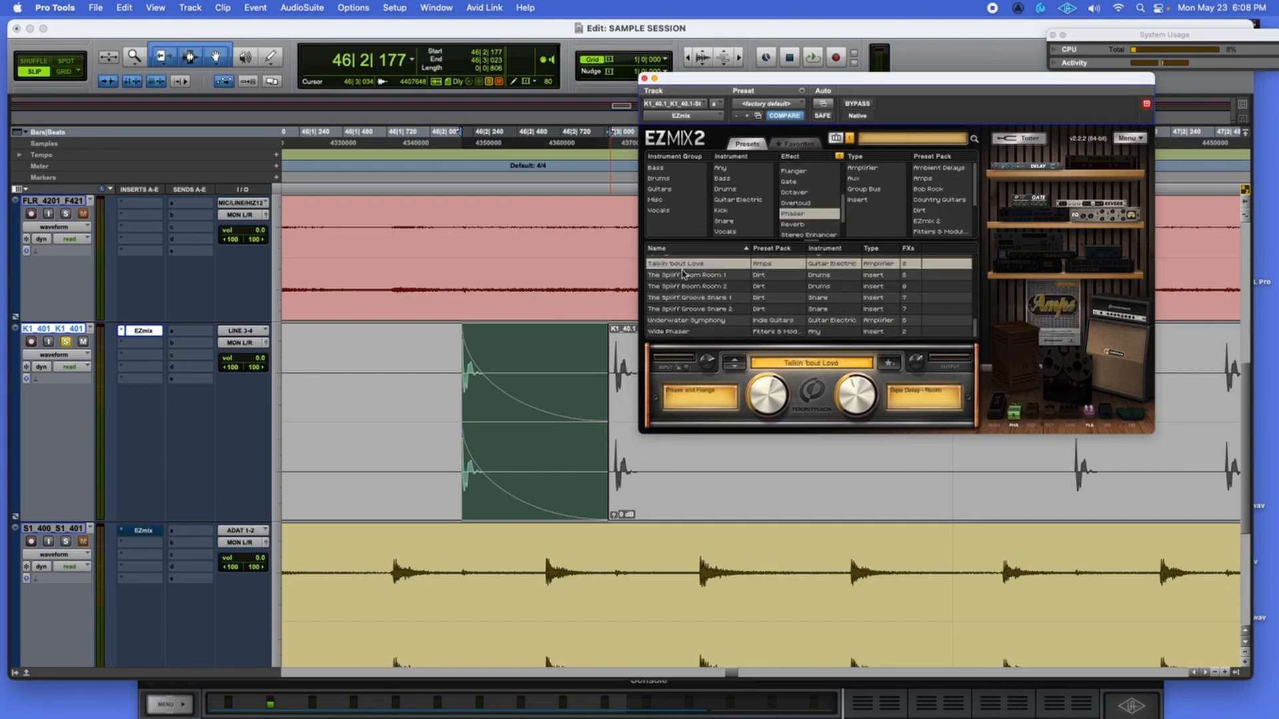
{"action": "left_click", "coordinate": [681, 276]}
{"action": "key", "text": "space"}
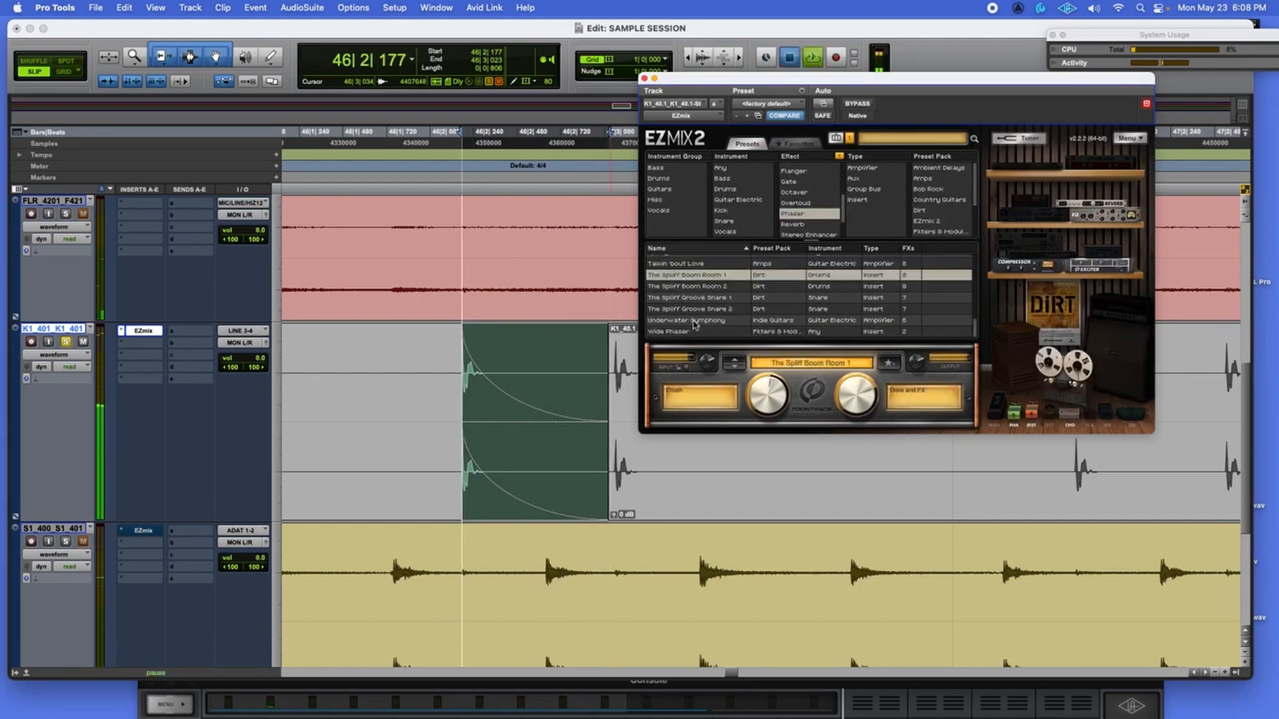
{"action": "left_click", "coordinate": [735, 368]}
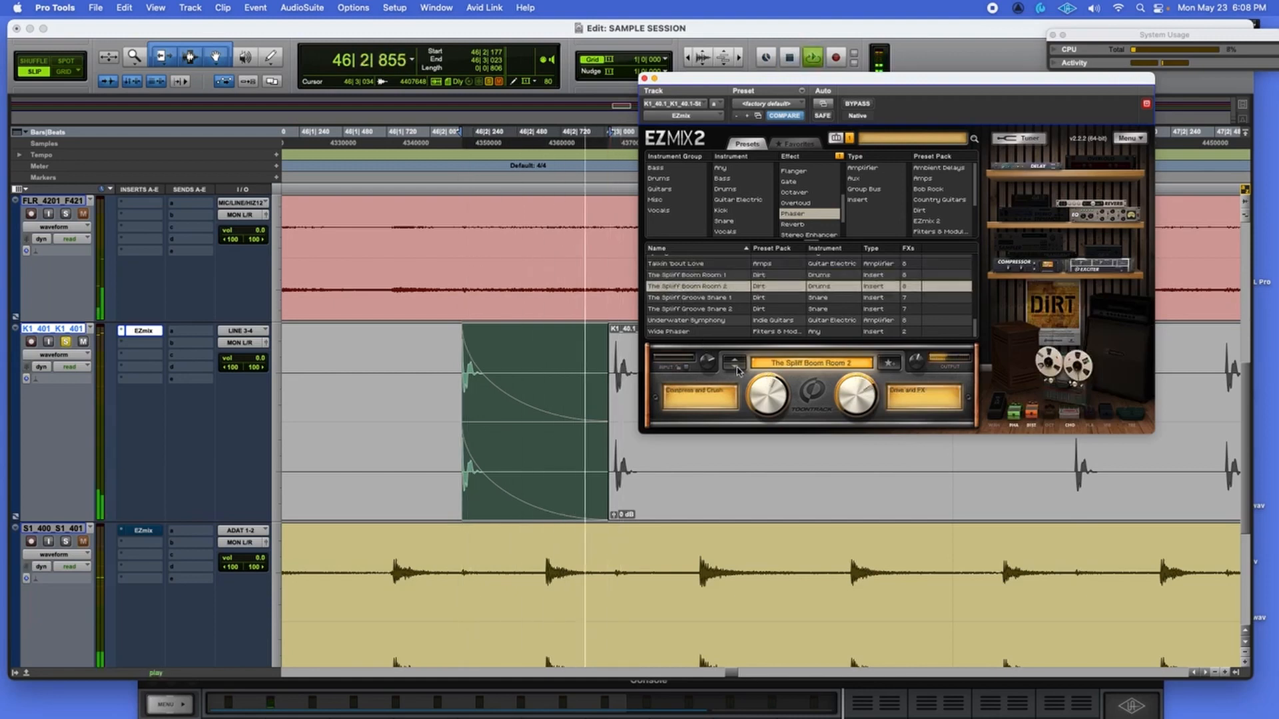
{"action": "left_click", "coordinate": [710, 332]}
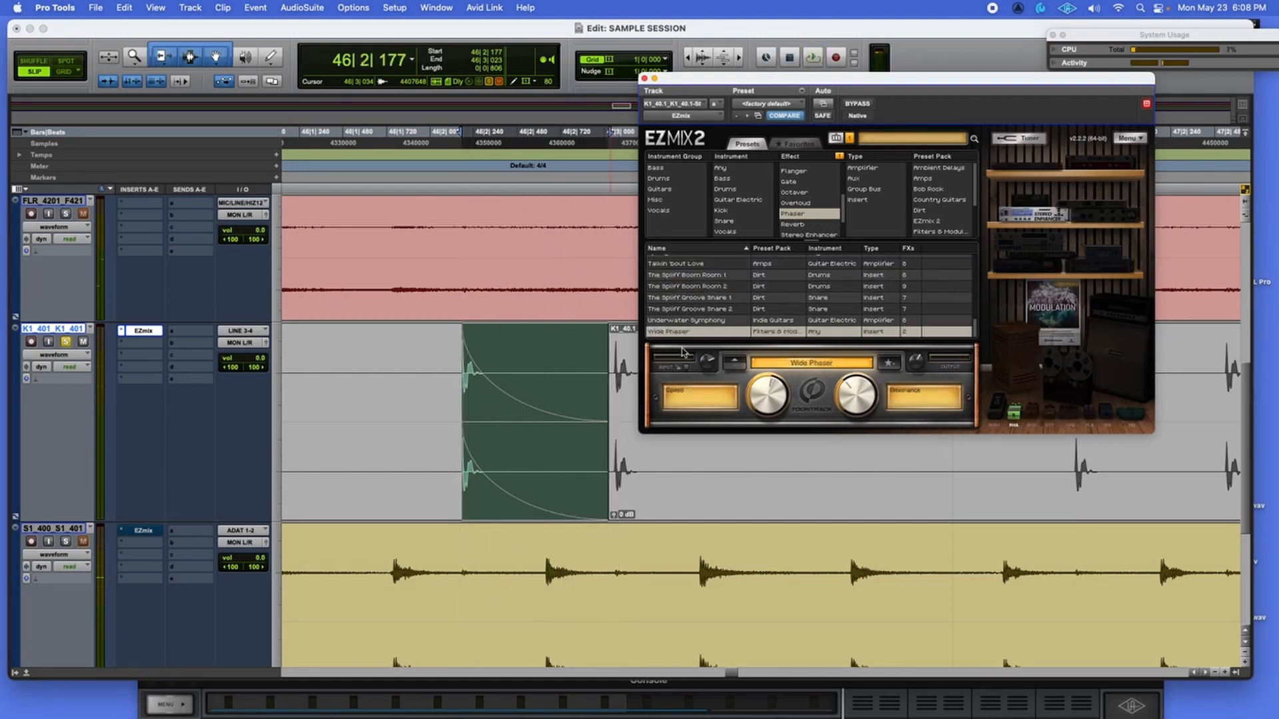
{"action": "left_click", "coordinate": [736, 361]}
{"action": "left_click", "coordinate": [736, 362]}
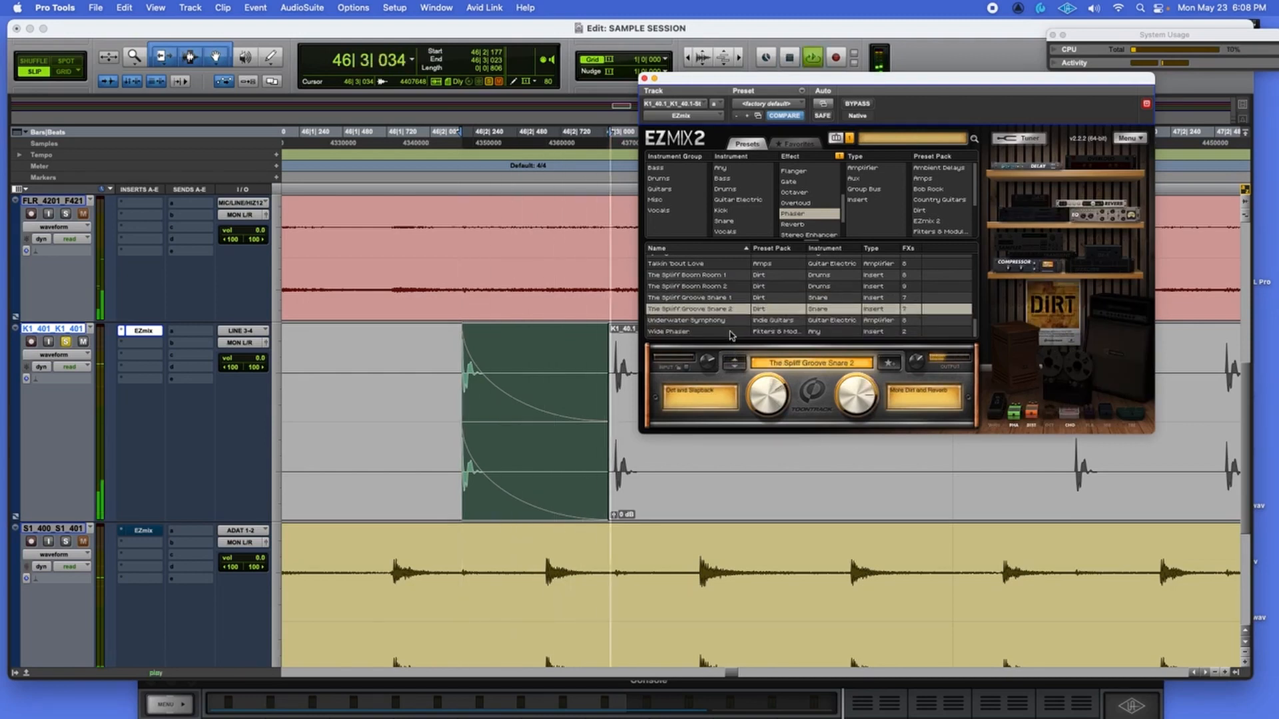
Audition Clean Country Phase and Funky Phase, leaving Funky Phase Room loaded, and clear the Phaser filter.
{"action": "scroll", "coordinate": [730, 323], "scroll_direction": "up", "scroll_amount": 5}
{"action": "left_click", "coordinate": [716, 284]}
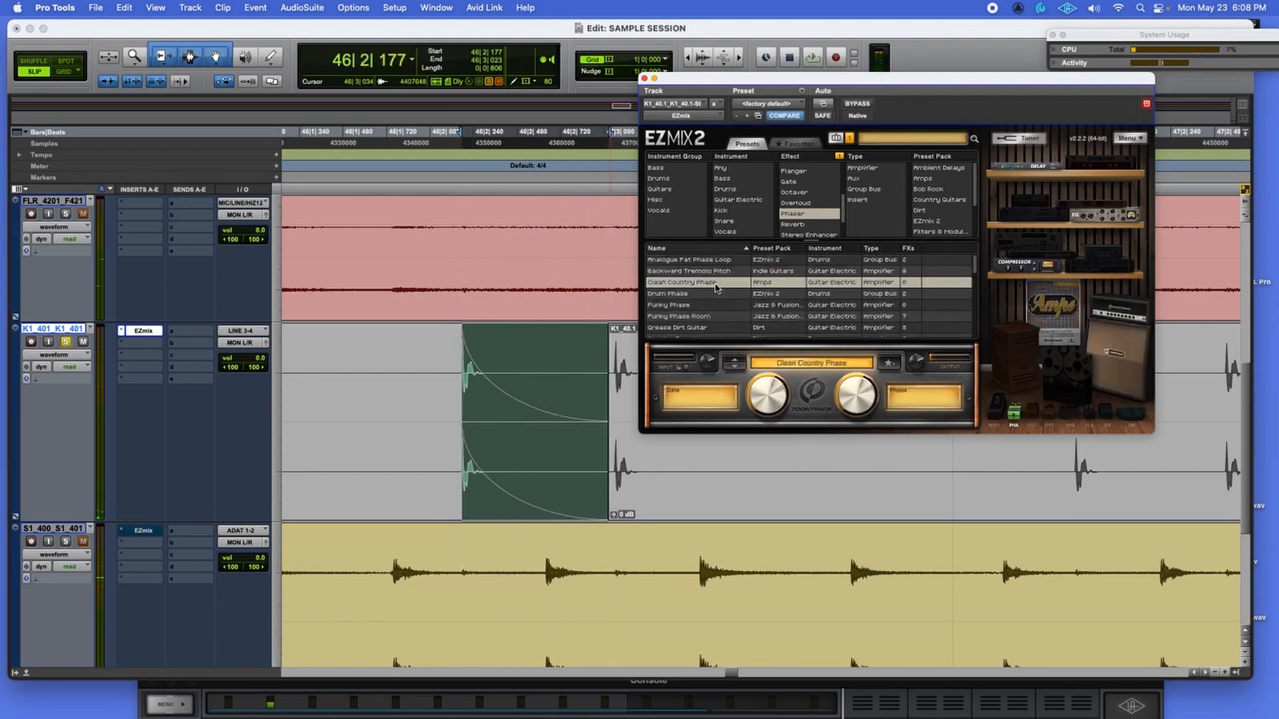
{"action": "left_click", "coordinate": [735, 363]}
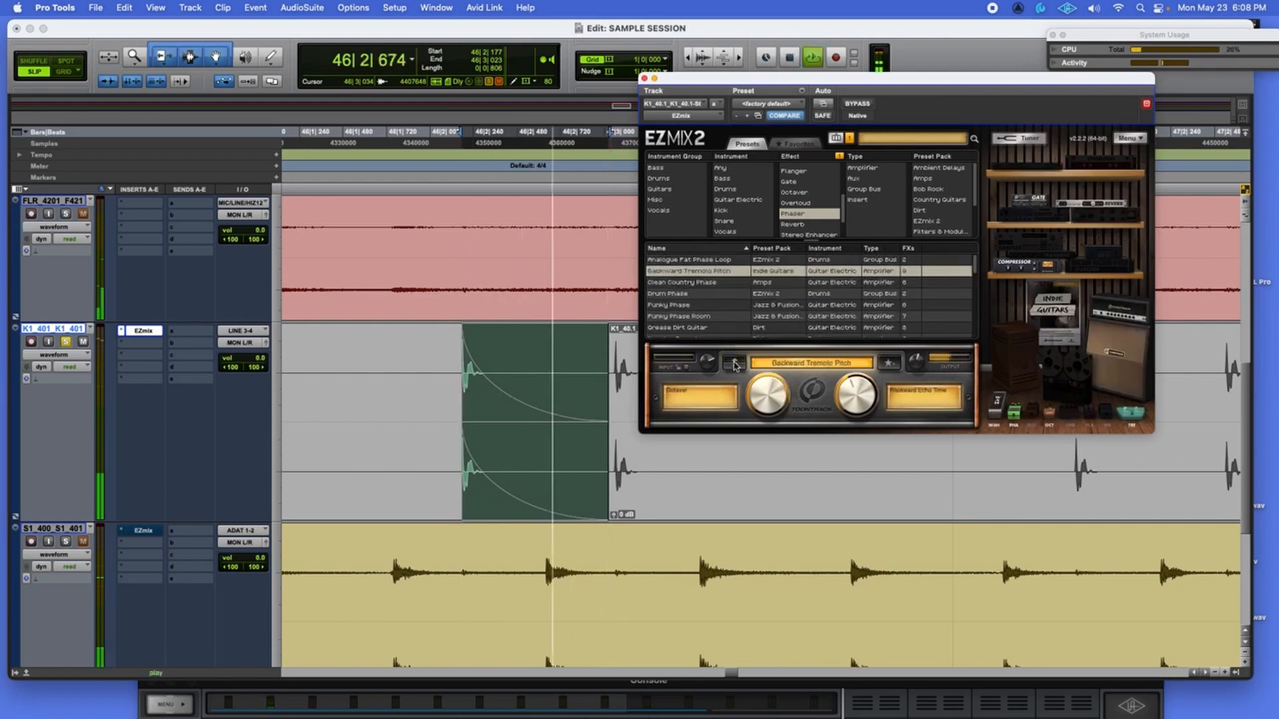
{"action": "left_click", "coordinate": [711, 305]}
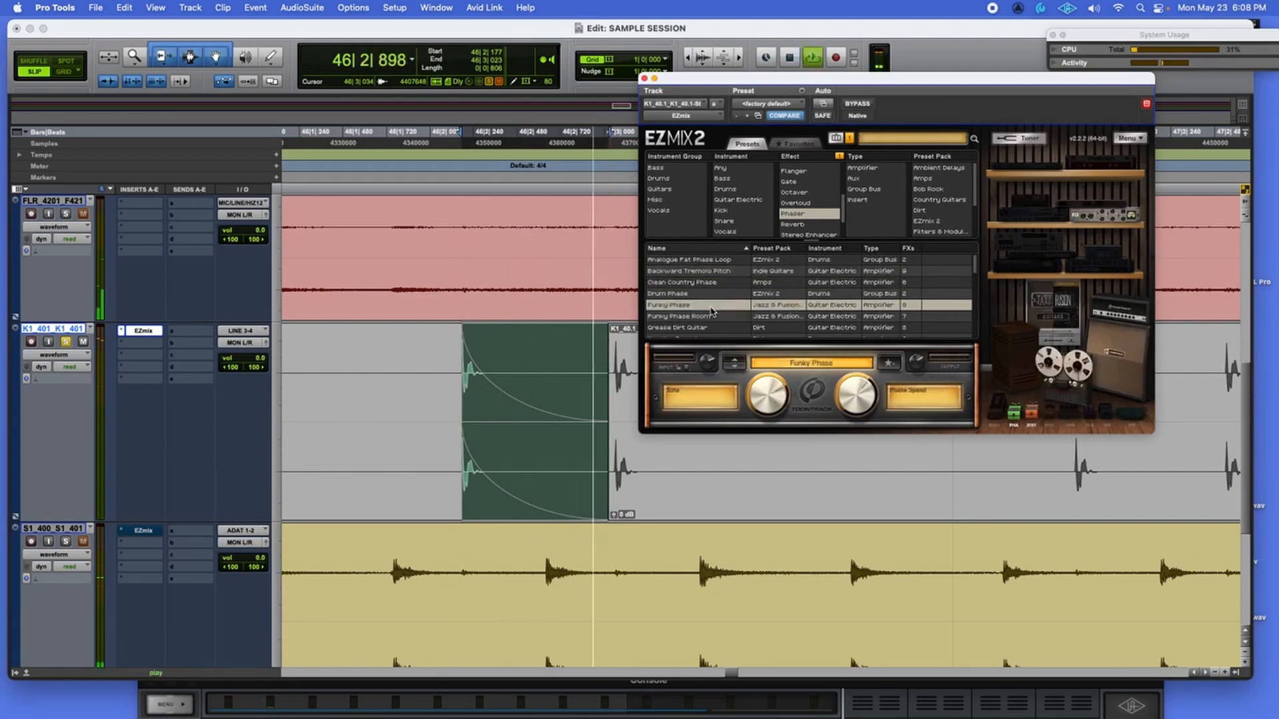
{"action": "left_click", "coordinate": [717, 317]}
{"action": "key", "text": "space"}
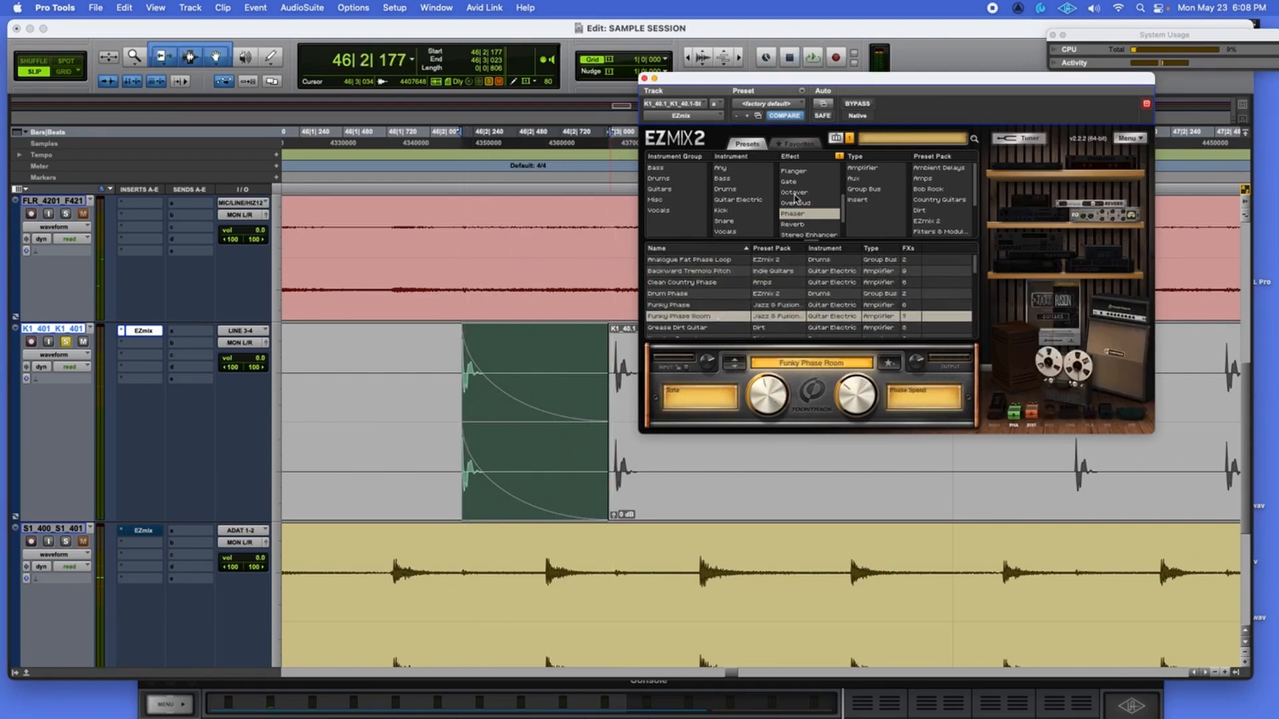
{"action": "left_click", "coordinate": [839, 158]}
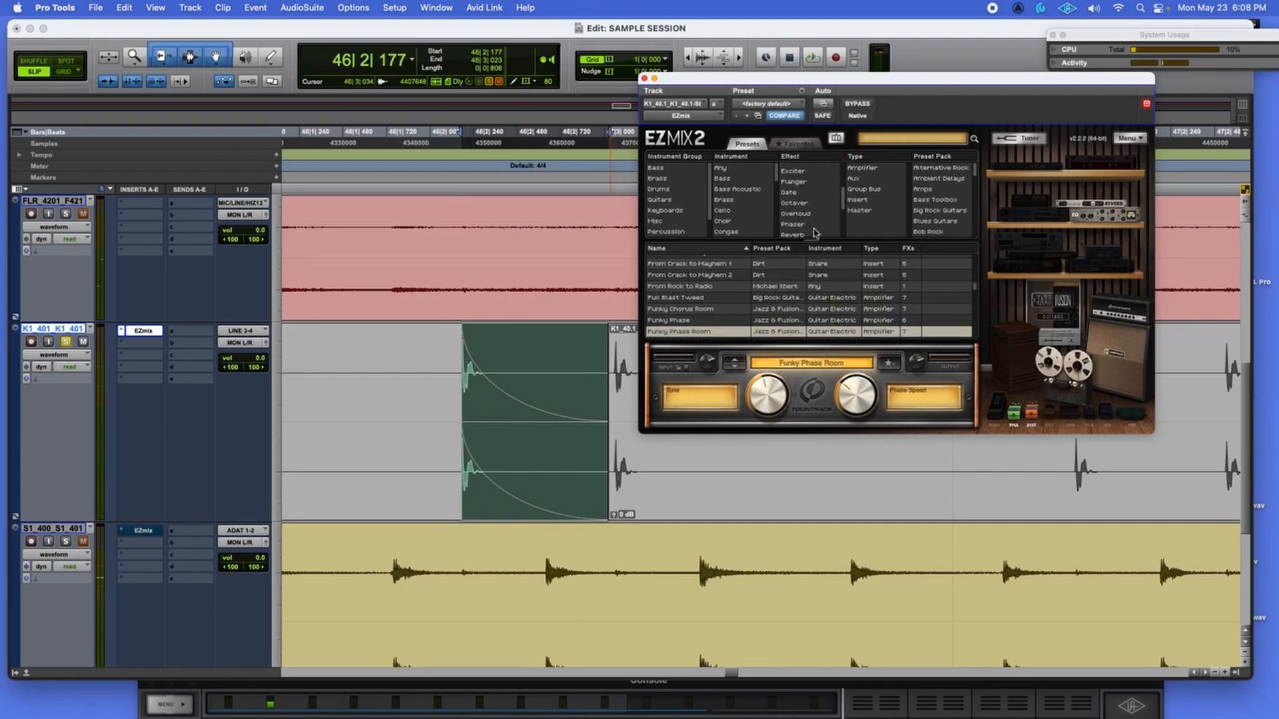
{"action": "scroll", "coordinate": [821, 202], "scroll_direction": "down", "scroll_amount": 2}
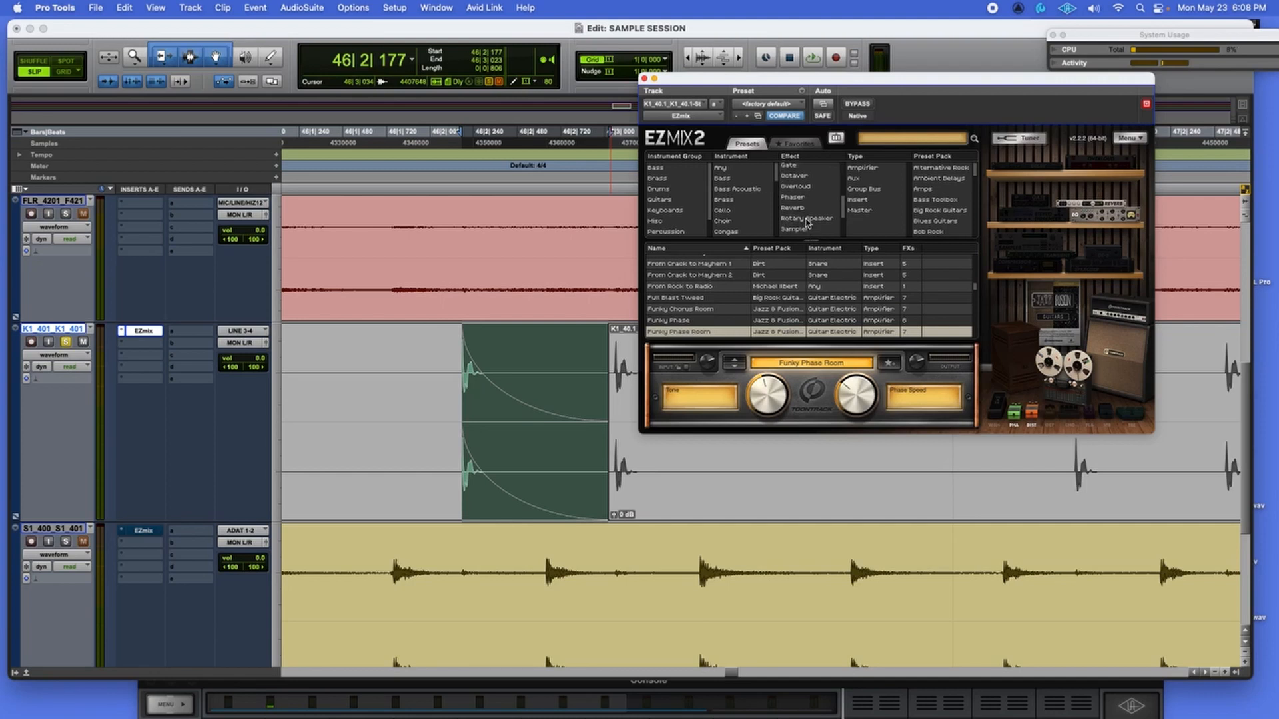
Filter to Rotary Speaker effects and audition Roto Vibe, Royal Choir and Smooth Keyboard Strings.
{"action": "left_click", "coordinate": [808, 220]}
{"action": "left_click", "coordinate": [678, 265]}
{"action": "key", "text": "space"}
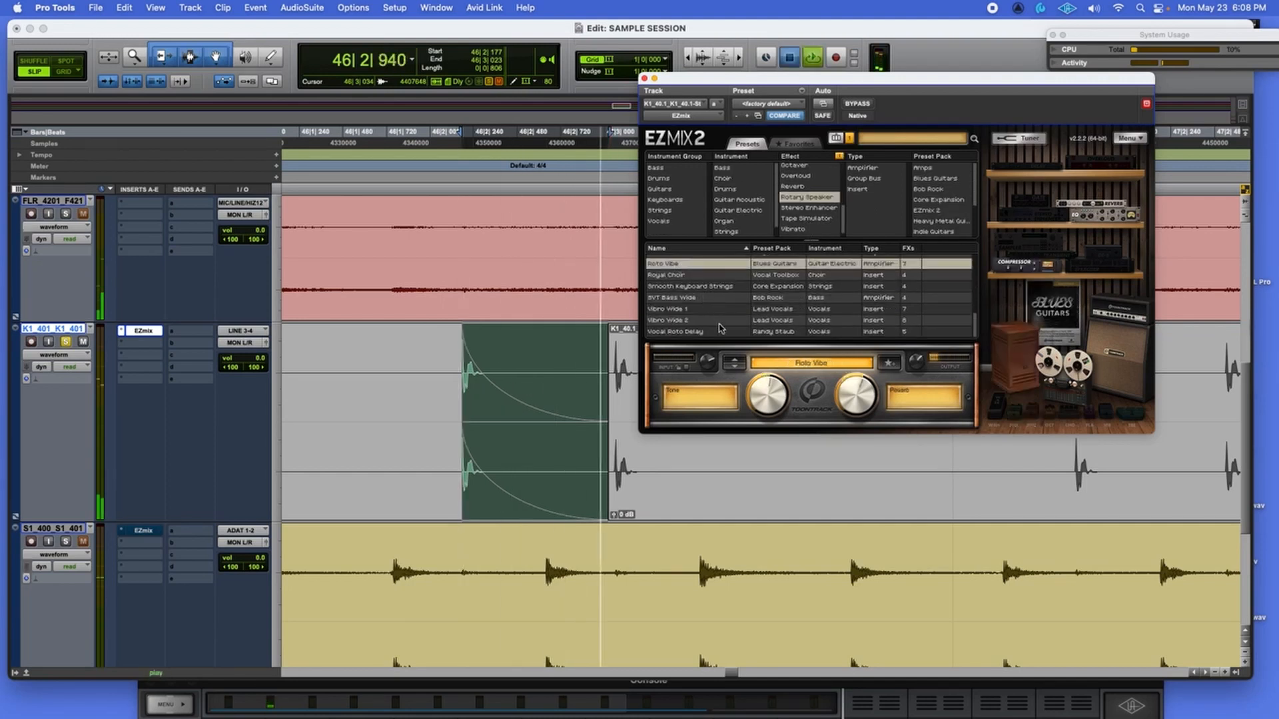
{"action": "left_click", "coordinate": [736, 367]}
{"action": "key", "text": "space"}
{"action": "left_click", "coordinate": [735, 364]}
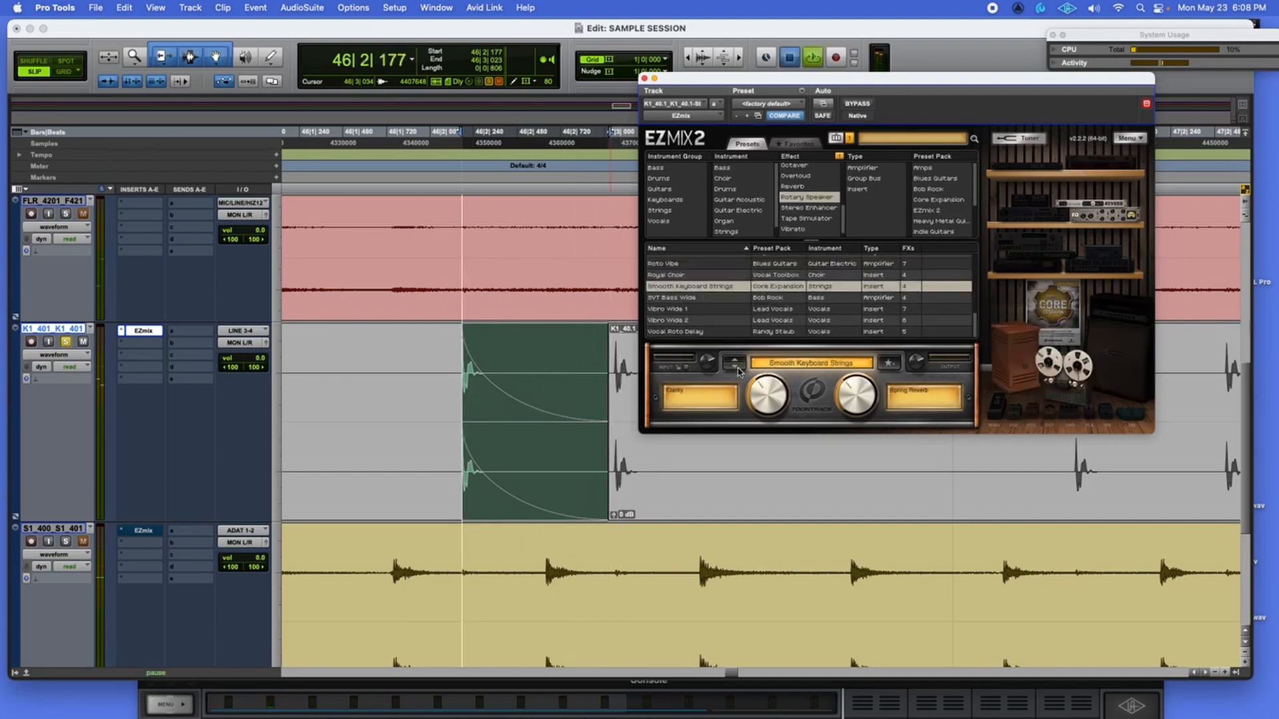
{"action": "key", "text": "space"}
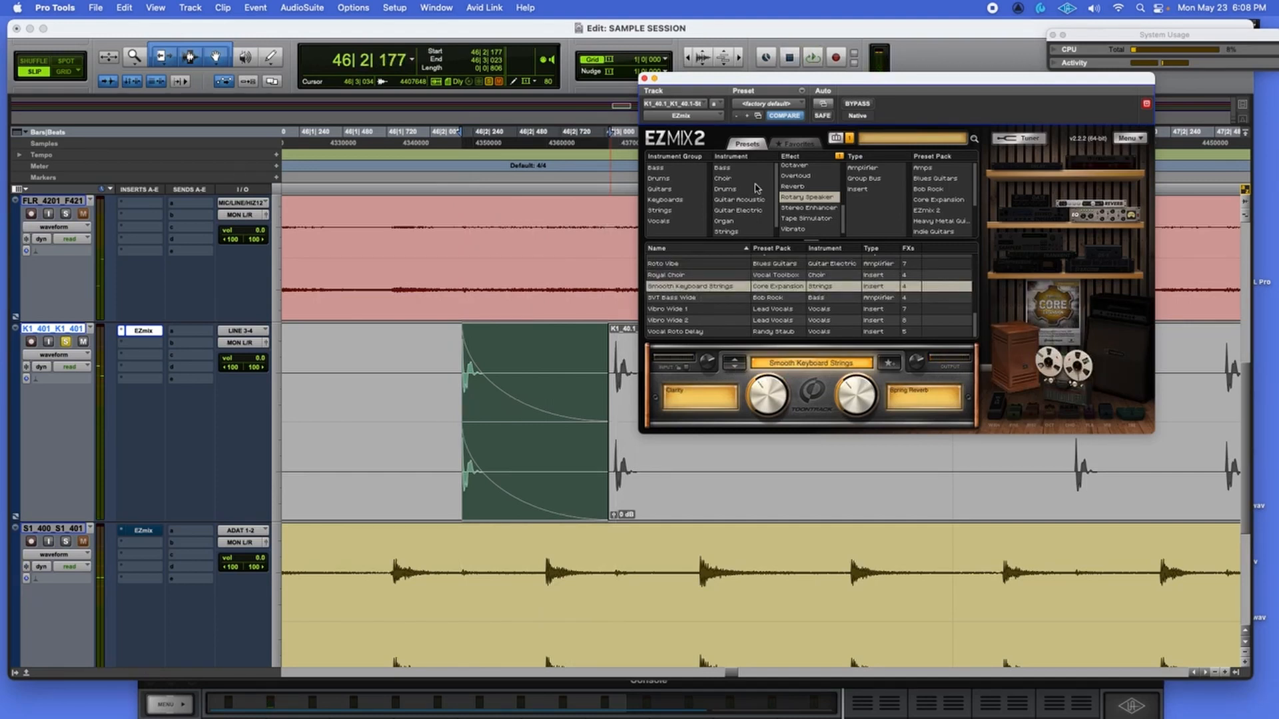
Filter to Vocals > Choir and audition Choir Spring, Choirs and Choirs with Delay.
{"action": "left_click", "coordinate": [680, 221]}
{"action": "left_click", "coordinate": [723, 168]}
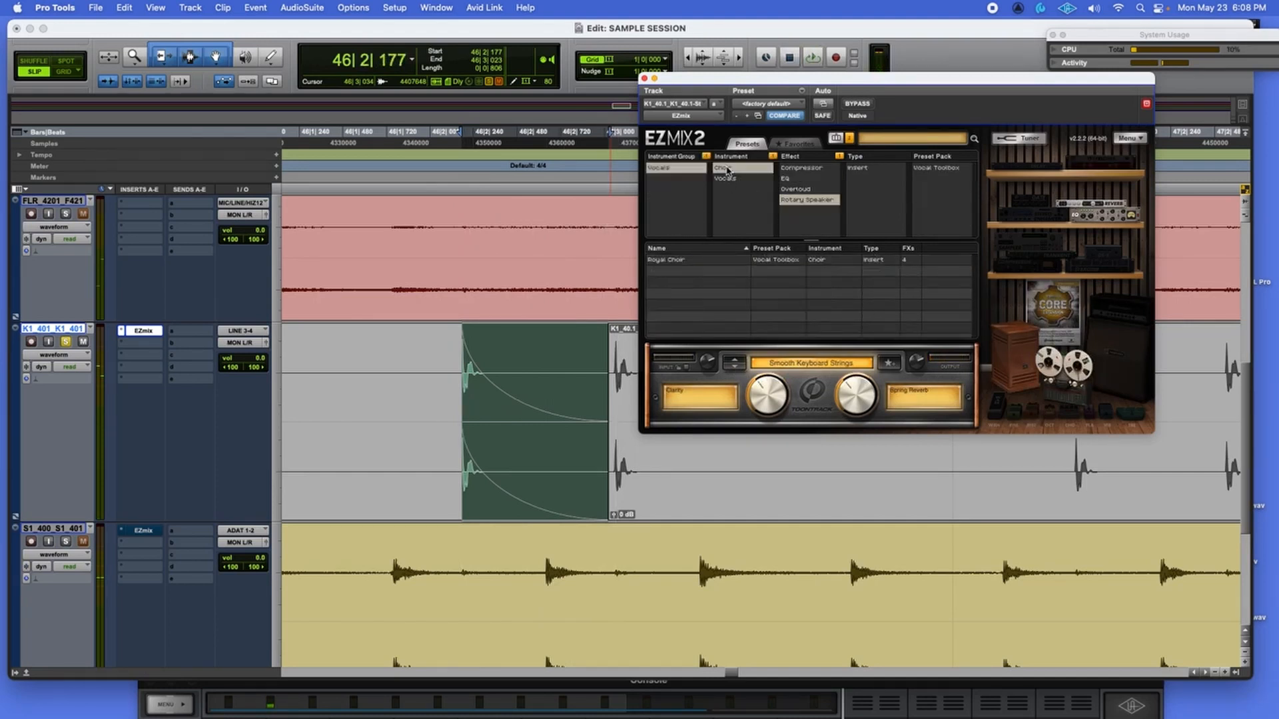
{"action": "left_click", "coordinate": [839, 156]}
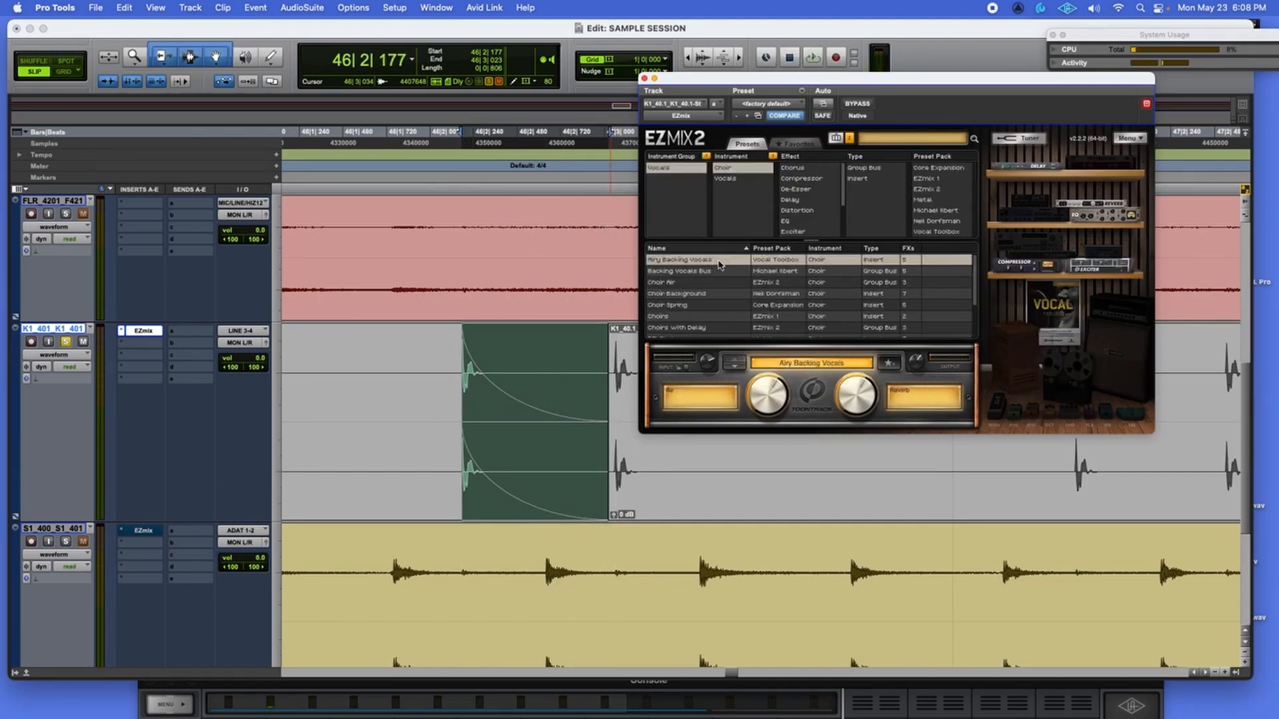
{"action": "left_click", "coordinate": [717, 260]}
{"action": "left_click", "coordinate": [724, 306]}
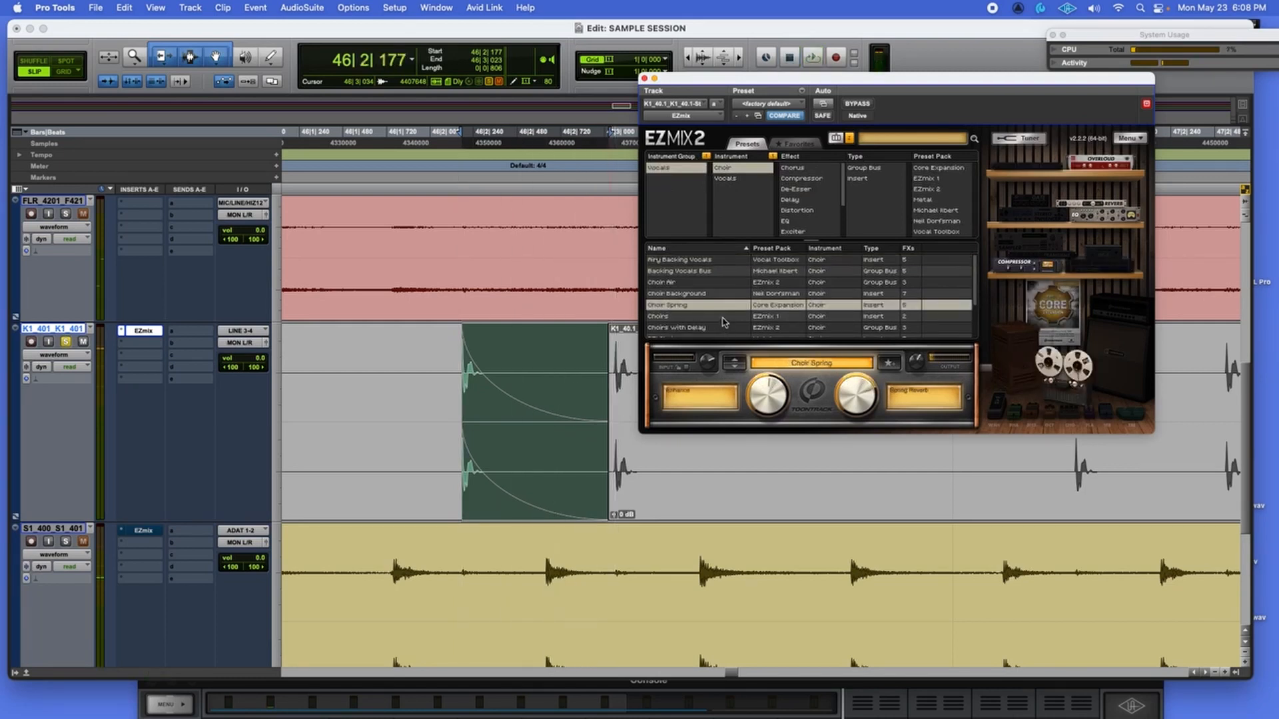
{"action": "left_click", "coordinate": [724, 316]}
{"action": "left_click", "coordinate": [726, 327]}
{"action": "key", "text": "space"}
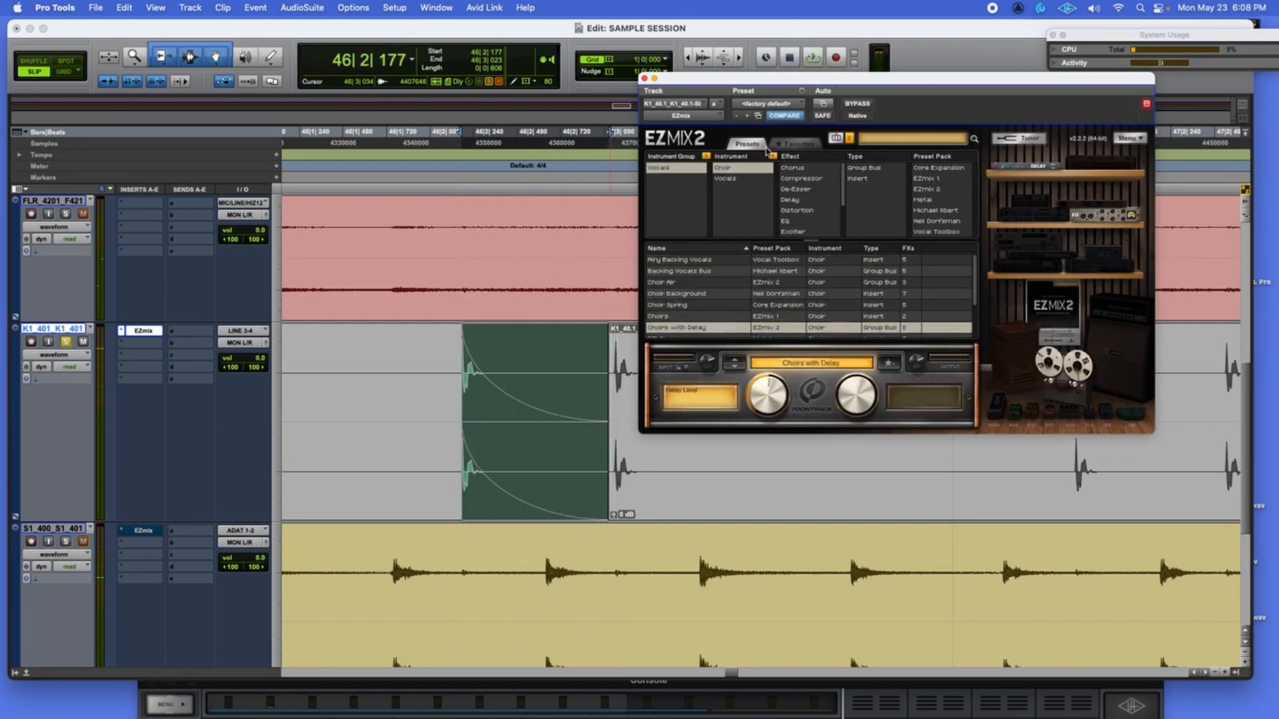
{"action": "left_click", "coordinate": [773, 157]}
{"action": "left_click", "coordinate": [706, 157]}
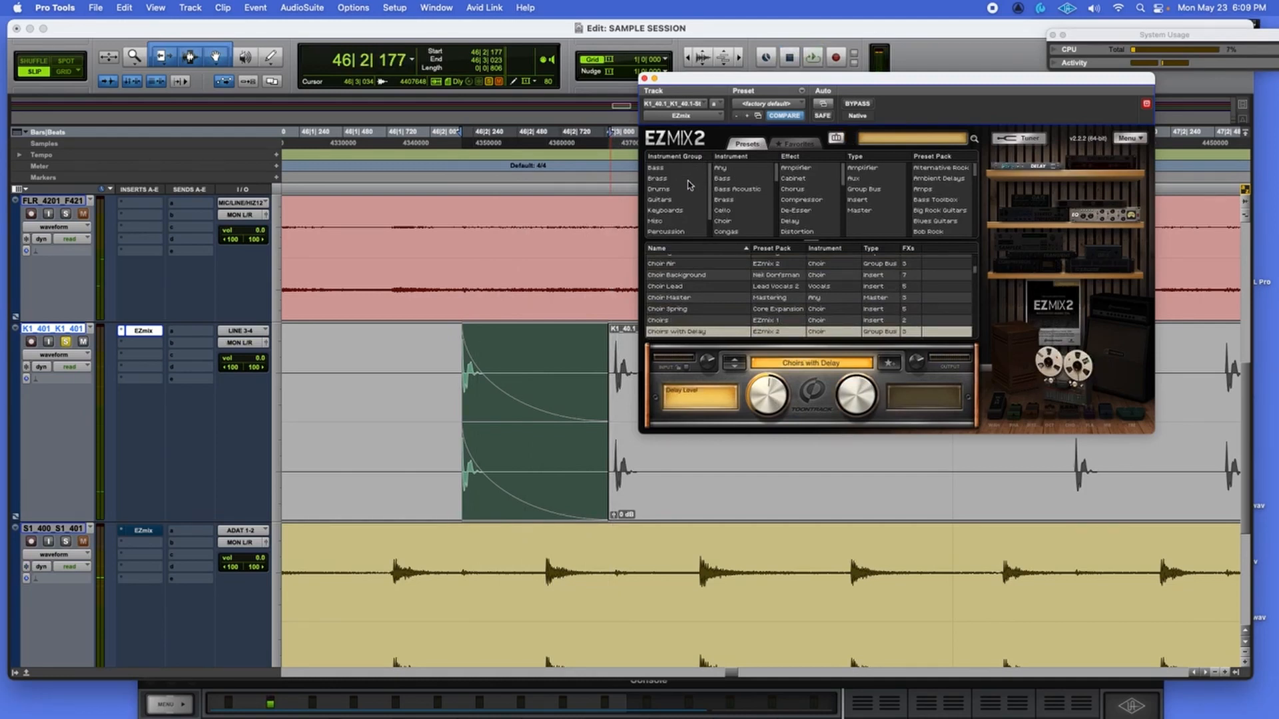
Filter to the Bass group and audition Trippy Bass, V Line Bass and Thumb Bass.
{"action": "left_click", "coordinate": [670, 170]}
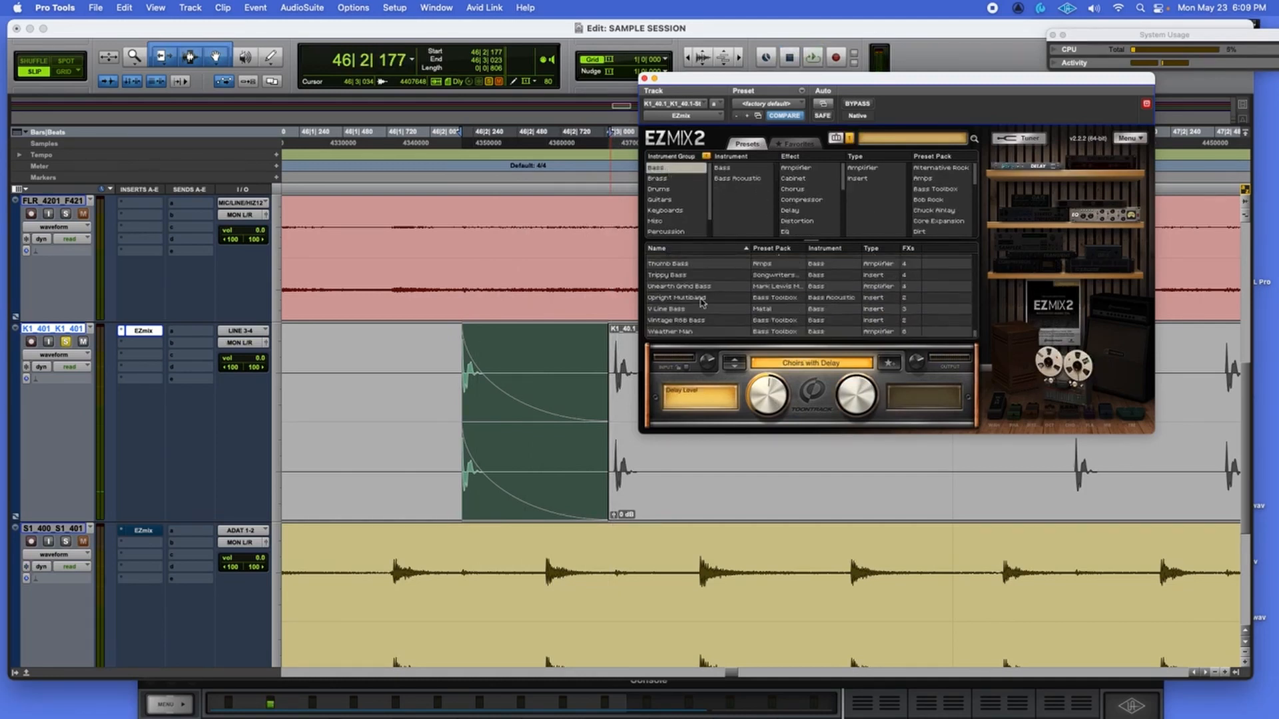
{"action": "left_click", "coordinate": [670, 275]}
{"action": "key", "text": "space"}
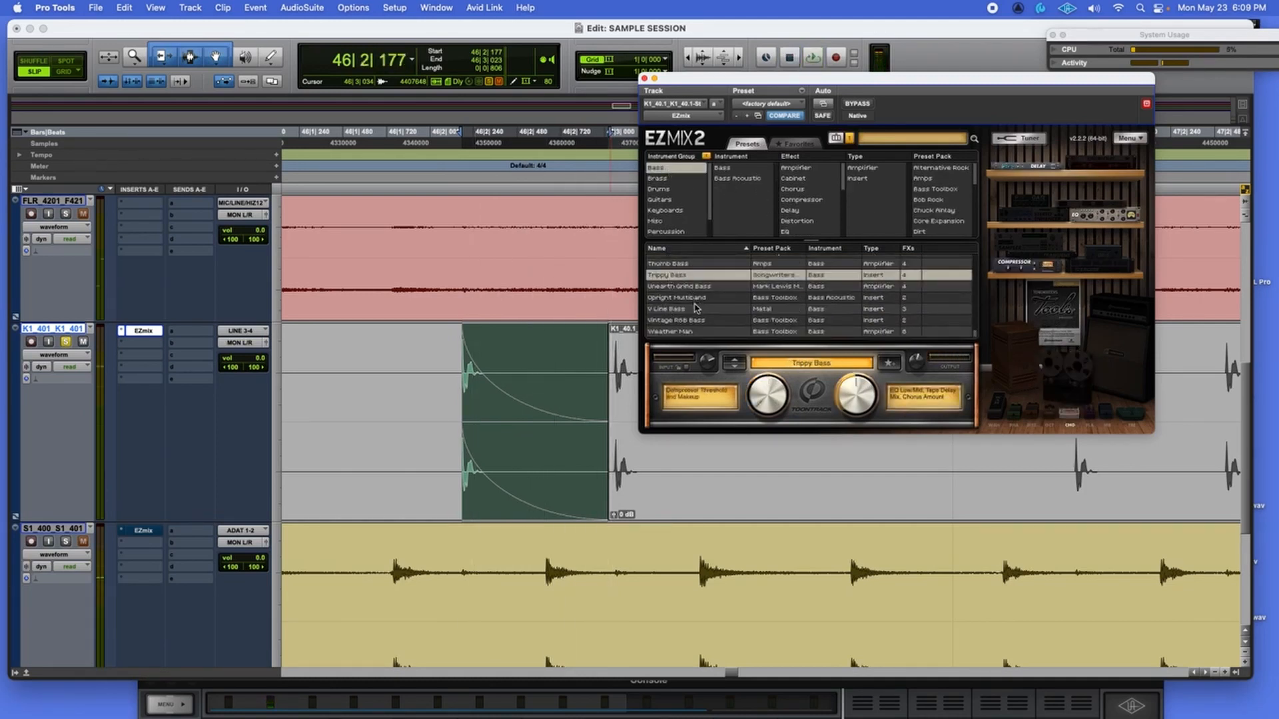
{"action": "left_click", "coordinate": [694, 308]}
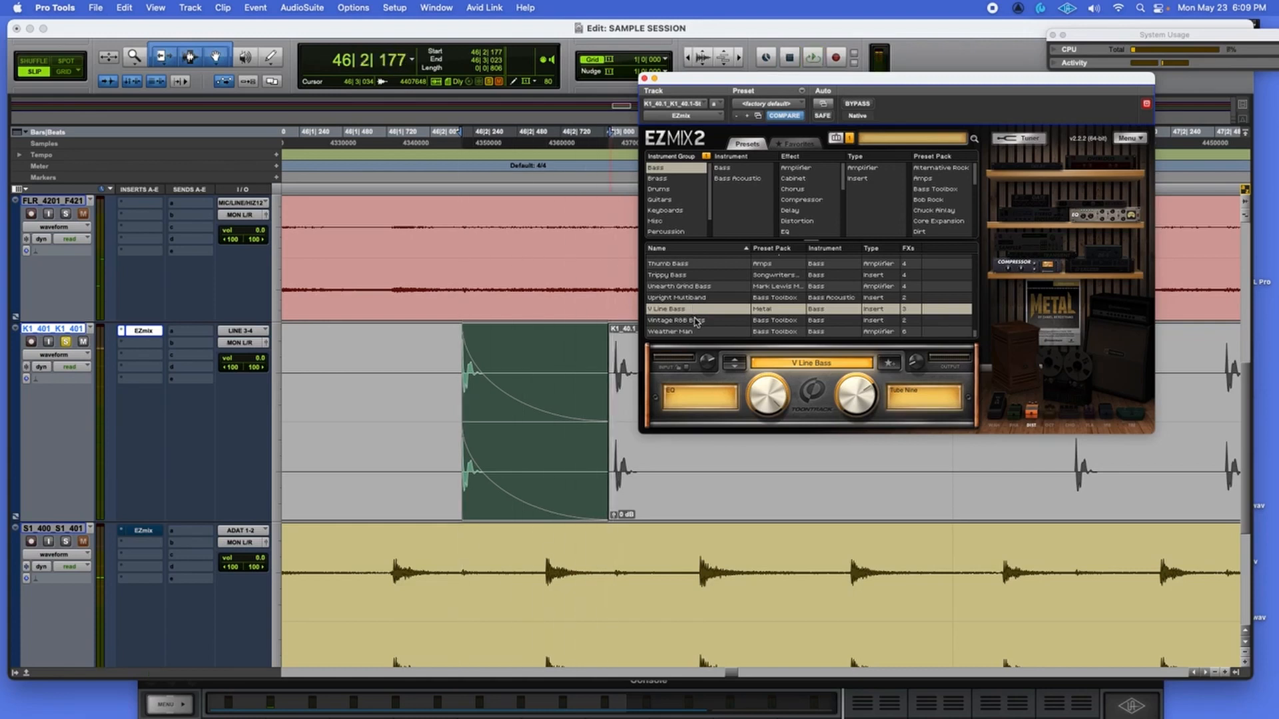
{"action": "left_click", "coordinate": [704, 320]}
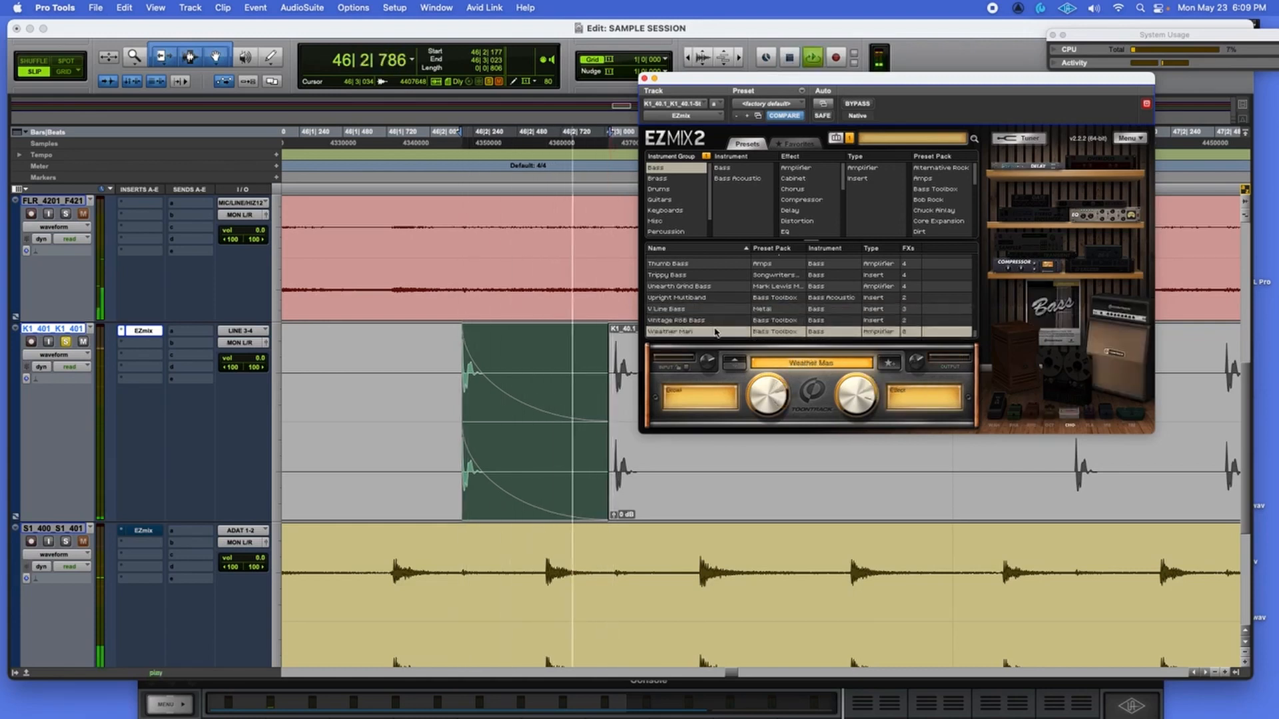
{"action": "left_click", "coordinate": [719, 264]}
Step from Big PB through Big Fellow and Big Bass Overdriver to Big Bad Wolf 1, replaying the kick.
{"action": "scroll", "coordinate": [727, 291], "scroll_direction": "up", "scroll_amount": 3}
{"action": "scroll", "coordinate": [727, 286], "scroll_direction": "up", "scroll_amount": 10}
{"action": "left_click", "coordinate": [727, 286]}
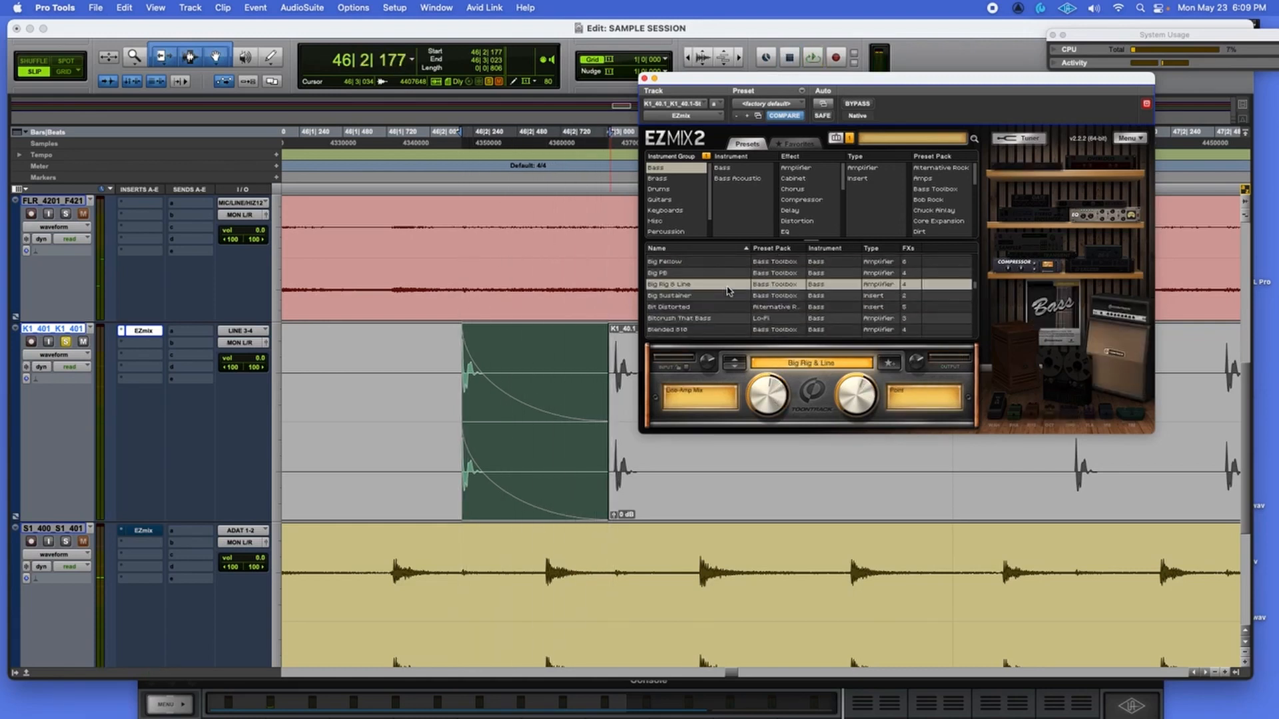
{"action": "left_click", "coordinate": [726, 273]}
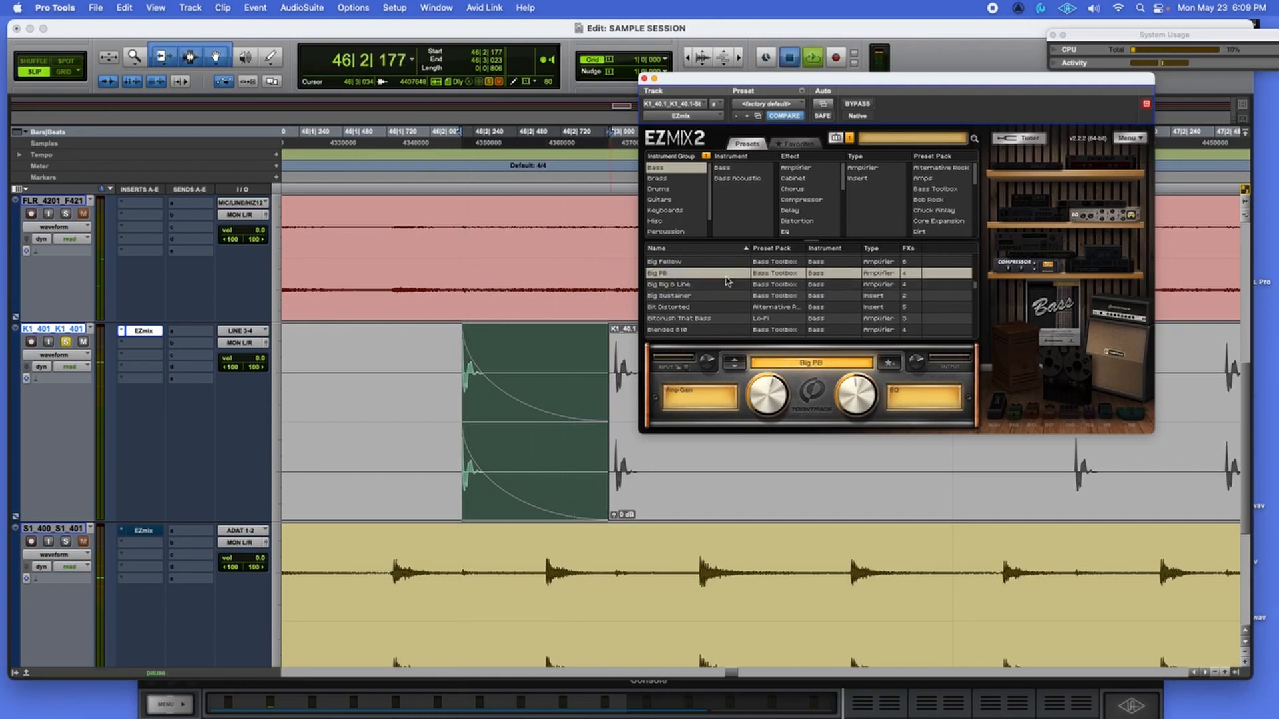
{"action": "left_click", "coordinate": [739, 361]}
{"action": "left_click", "coordinate": [740, 362]}
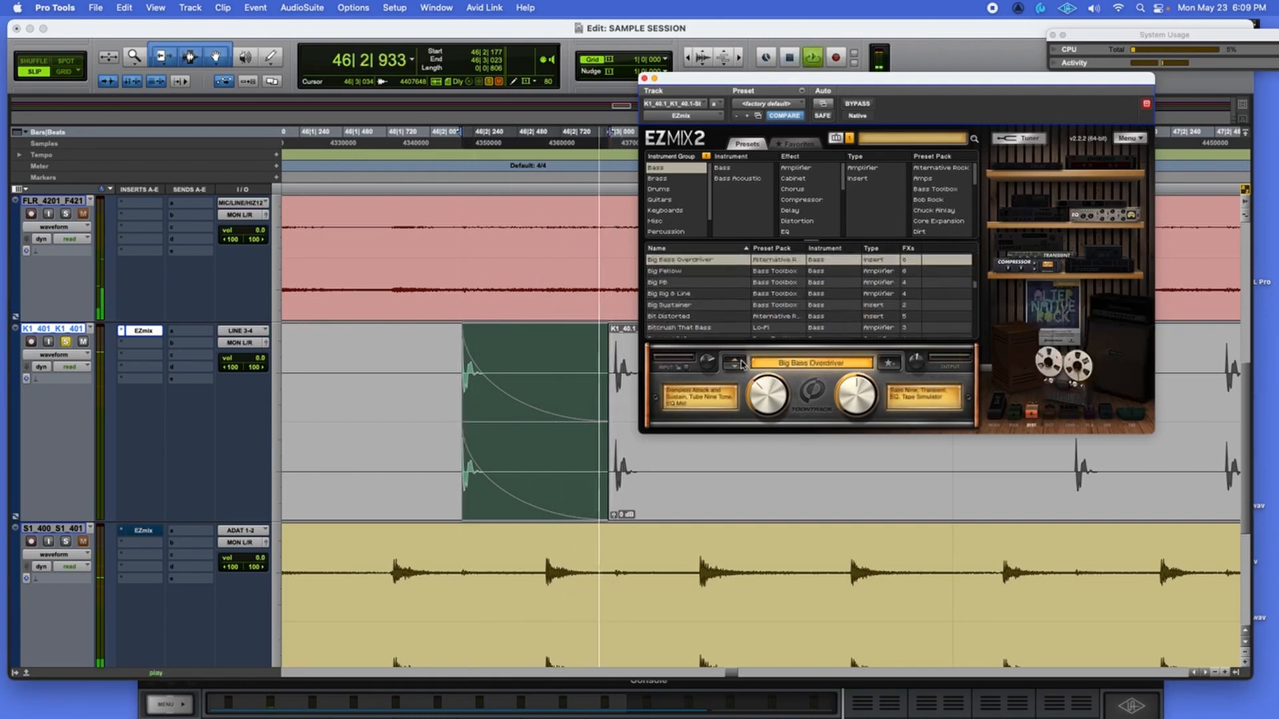
{"action": "left_click", "coordinate": [741, 363]}
{"action": "left_click", "coordinate": [741, 363]}
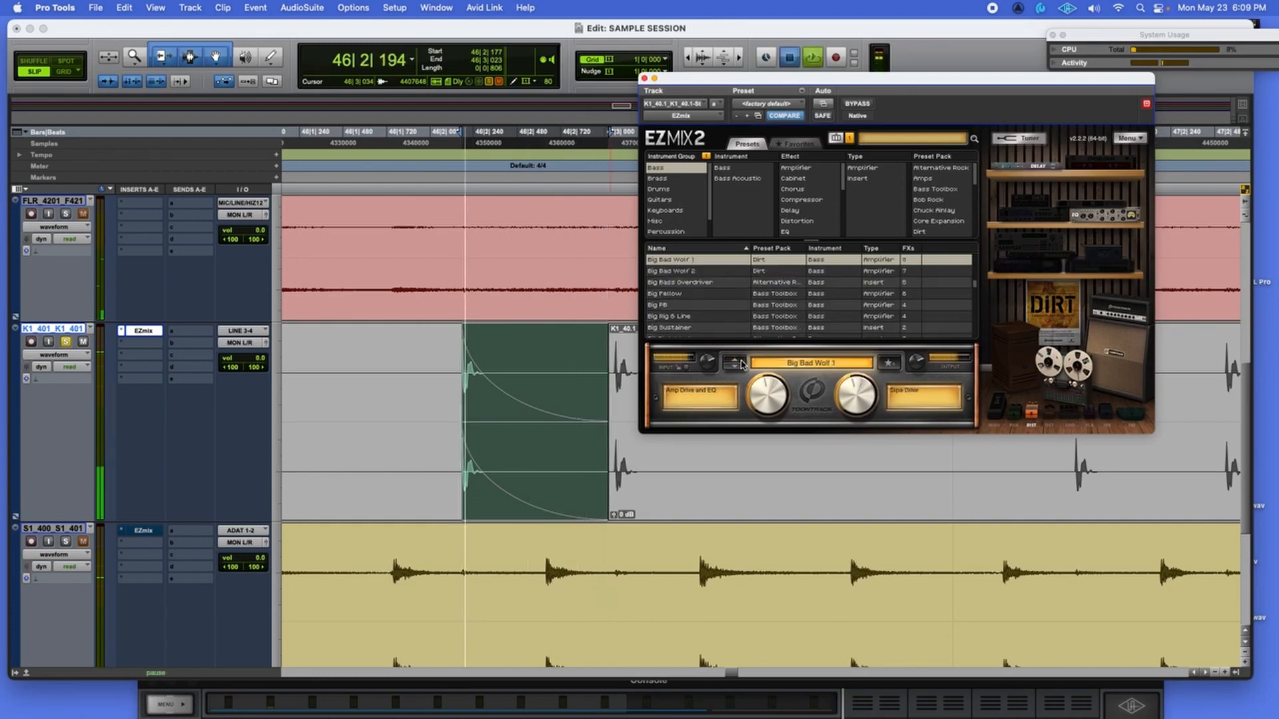
{"action": "key", "text": "space"}
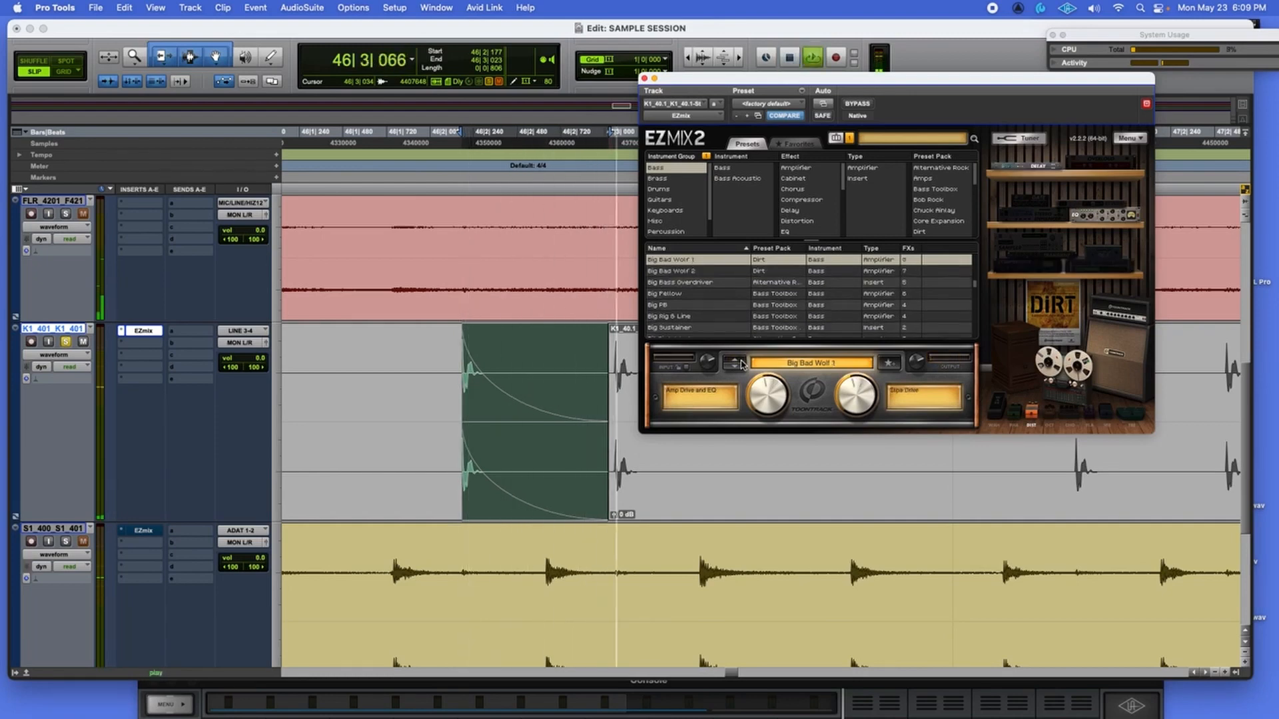
{"action": "key", "text": "space"}
{"action": "key", "text": "space"}
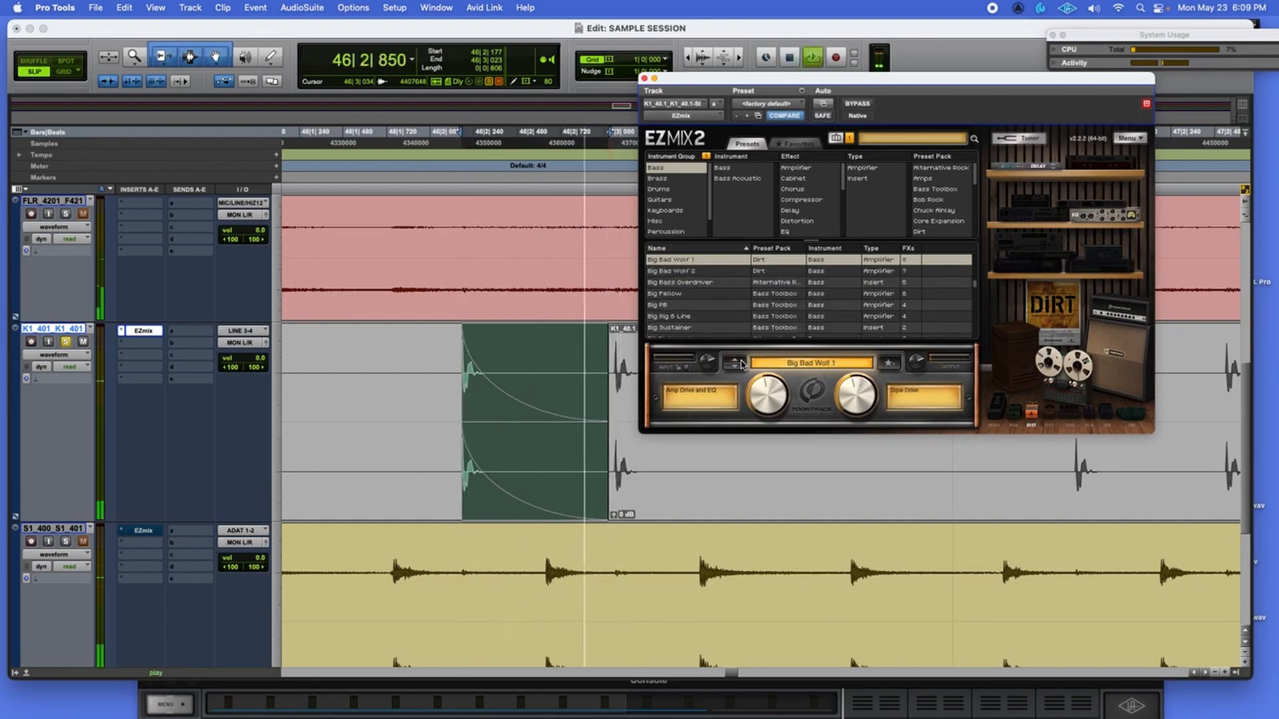
{"action": "key", "text": "space"}
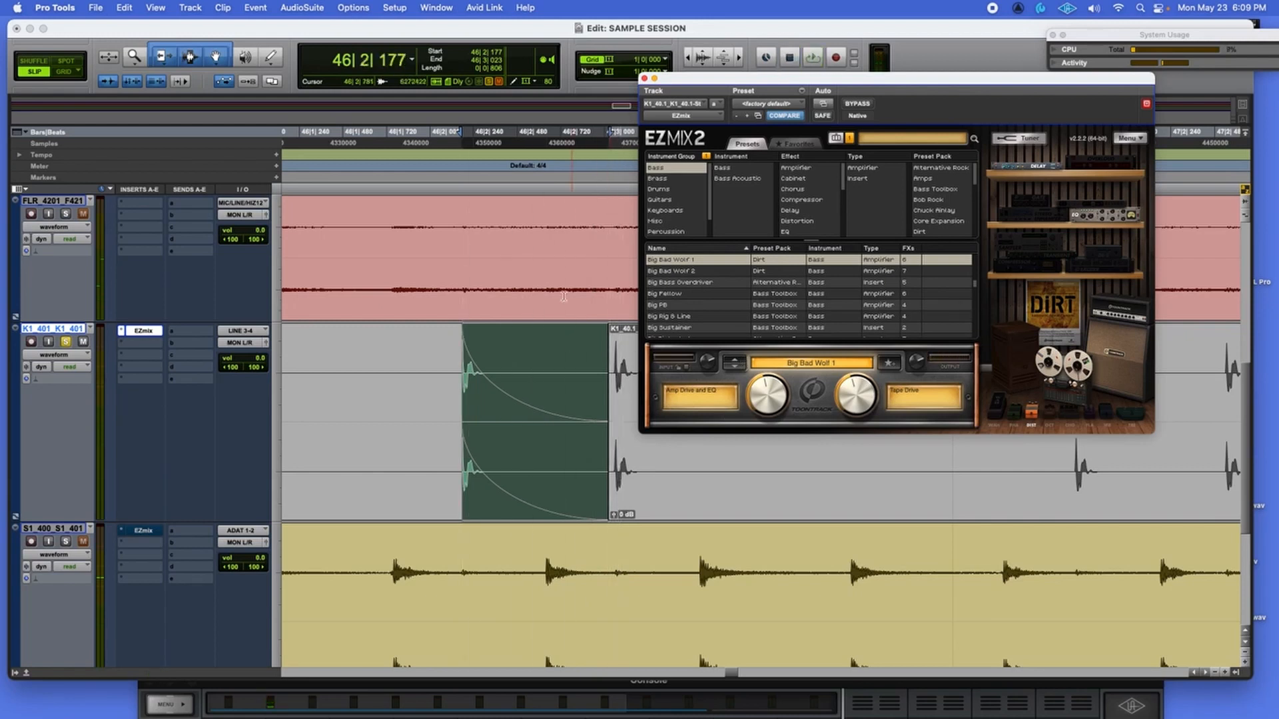
Bounce the Big Bad Wolf 1 kick to the Desktop as 'dirt kick sample.wav', 24-bit 48 kHz WAV.
{"action": "left_click", "coordinate": [96, 7]}
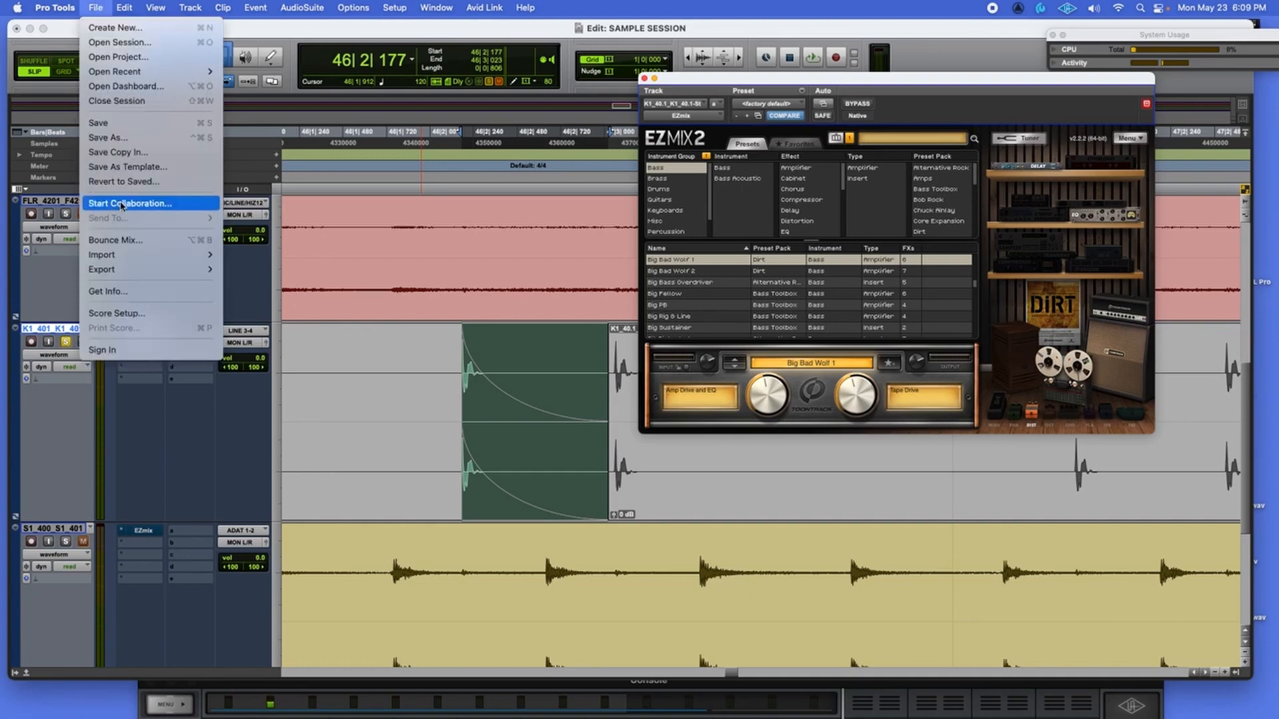
{"action": "left_click", "coordinate": [116, 239]}
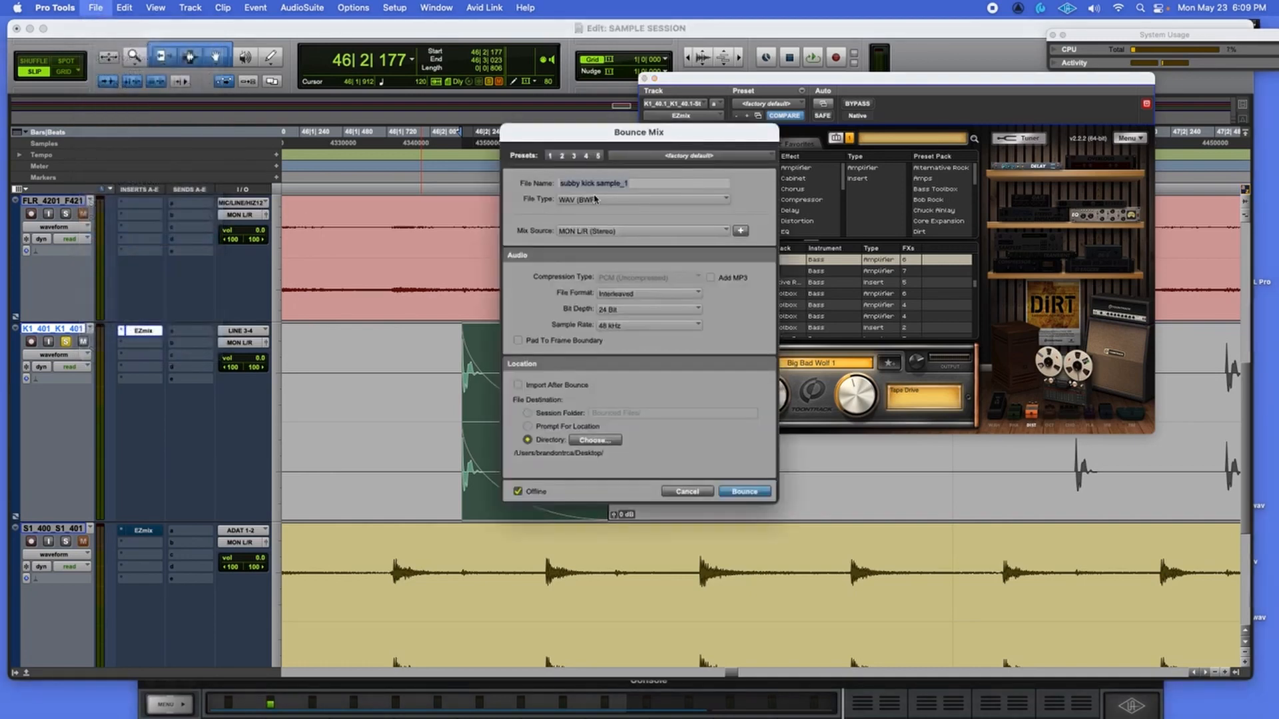
{"action": "type", "text": "dirt"}
{"action": "key", "text": "Return"}
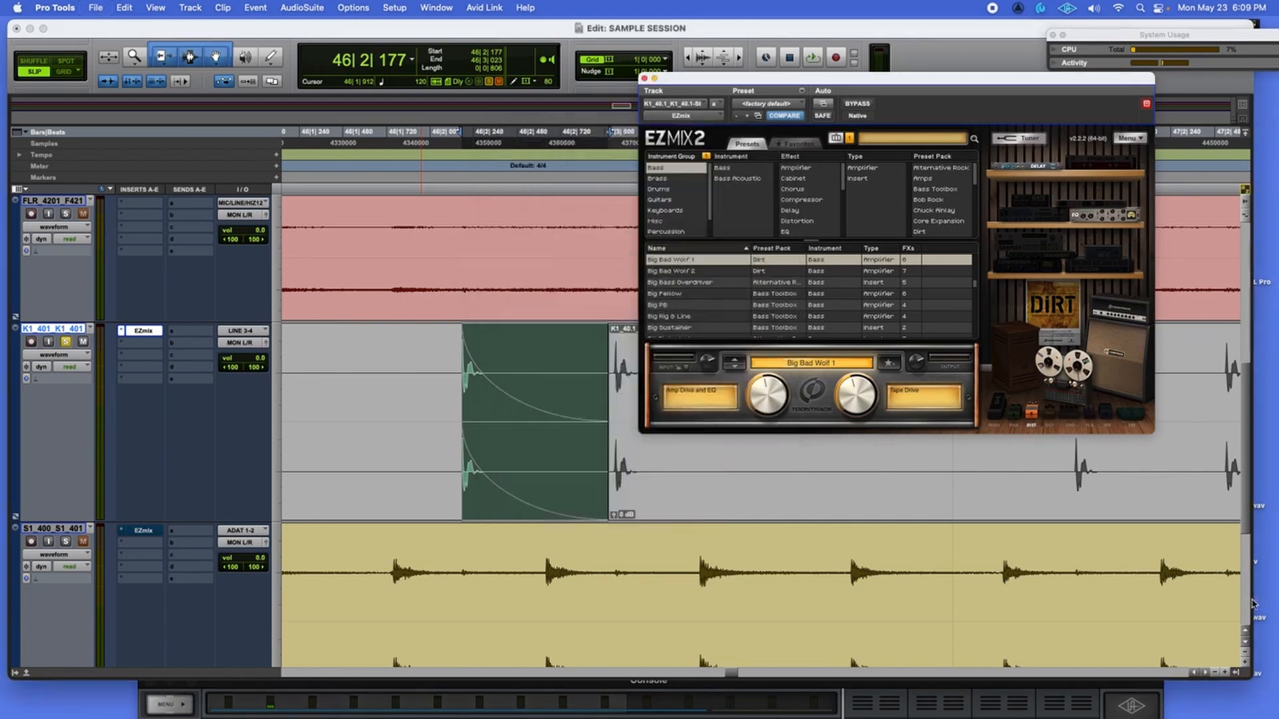
{"action": "mouse_move", "coordinate": [1253, 601]}
{"action": "left_mouse_down"}
{"action": "mouse_move", "coordinate": [1180, 606]}
{"action": "mouse_move", "coordinate": [1272, 599]}
{"action": "left_mouse_up"}
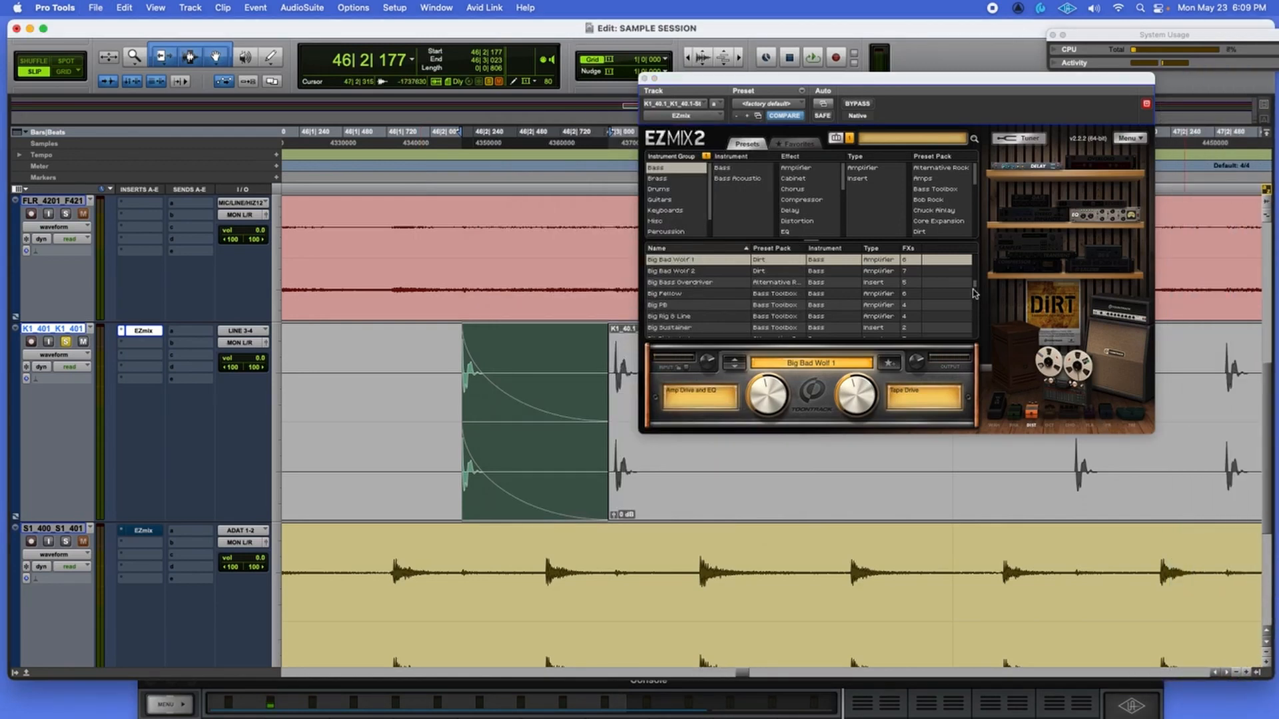
Close EZmix, open EZdrummer 3 on Inst 1, reposition its window, and audition the kick drum.
{"action": "left_click", "coordinate": [645, 78]}
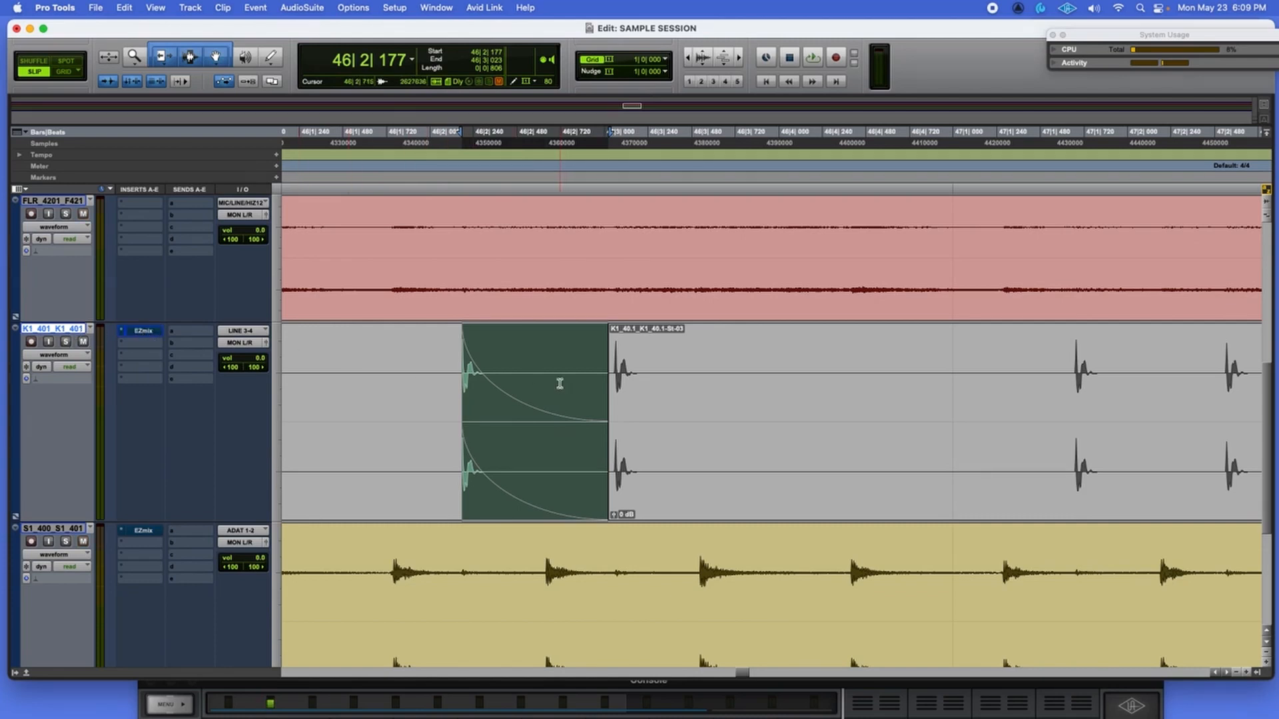
{"action": "scroll", "coordinate": [420, 384], "scroll_direction": "up", "scroll_amount": 5}
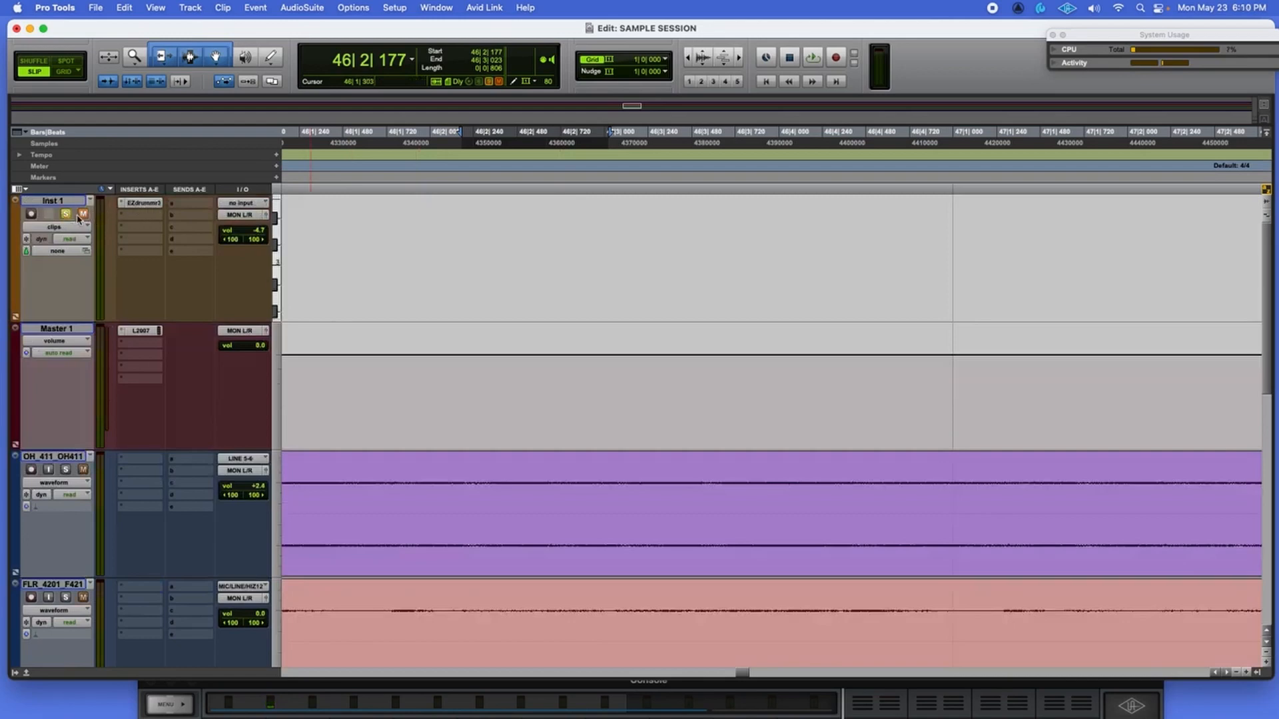
{"action": "left_click", "coordinate": [138, 204]}
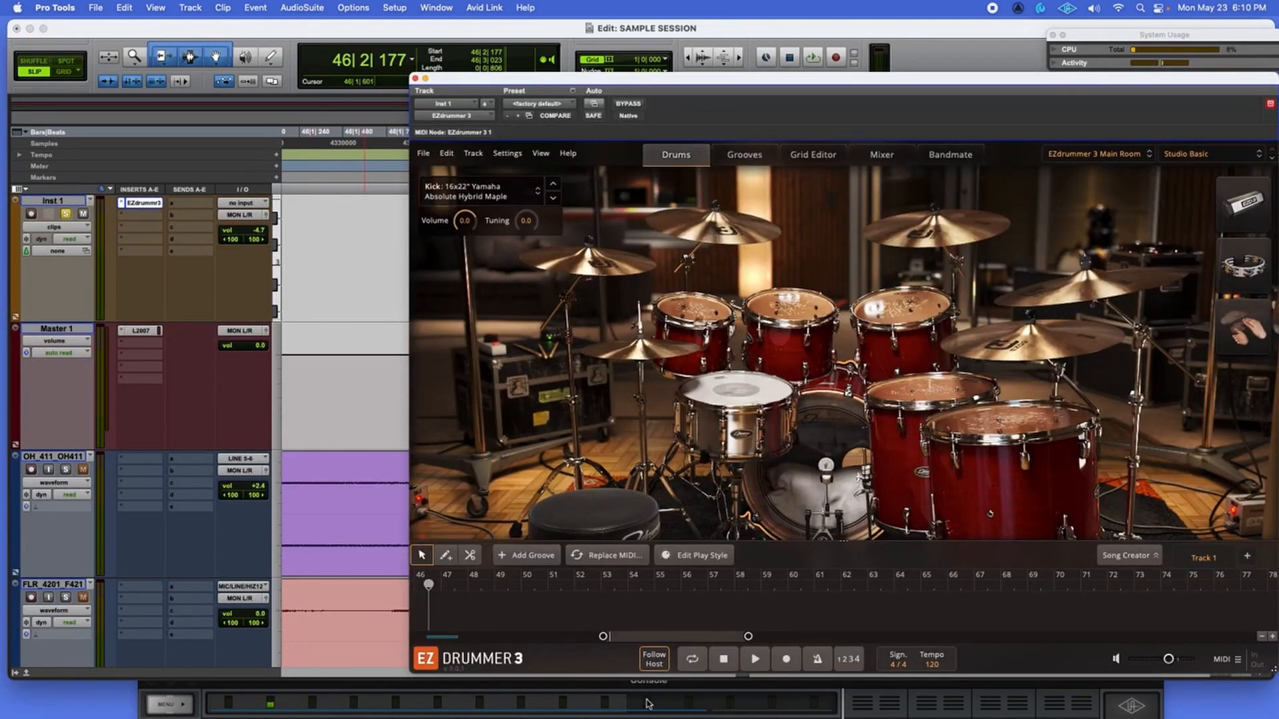
{"action": "left_click_drag", "start_coordinate": [990, 88], "coordinate": [824, 74]}
{"action": "left_click", "coordinate": [709, 382]}
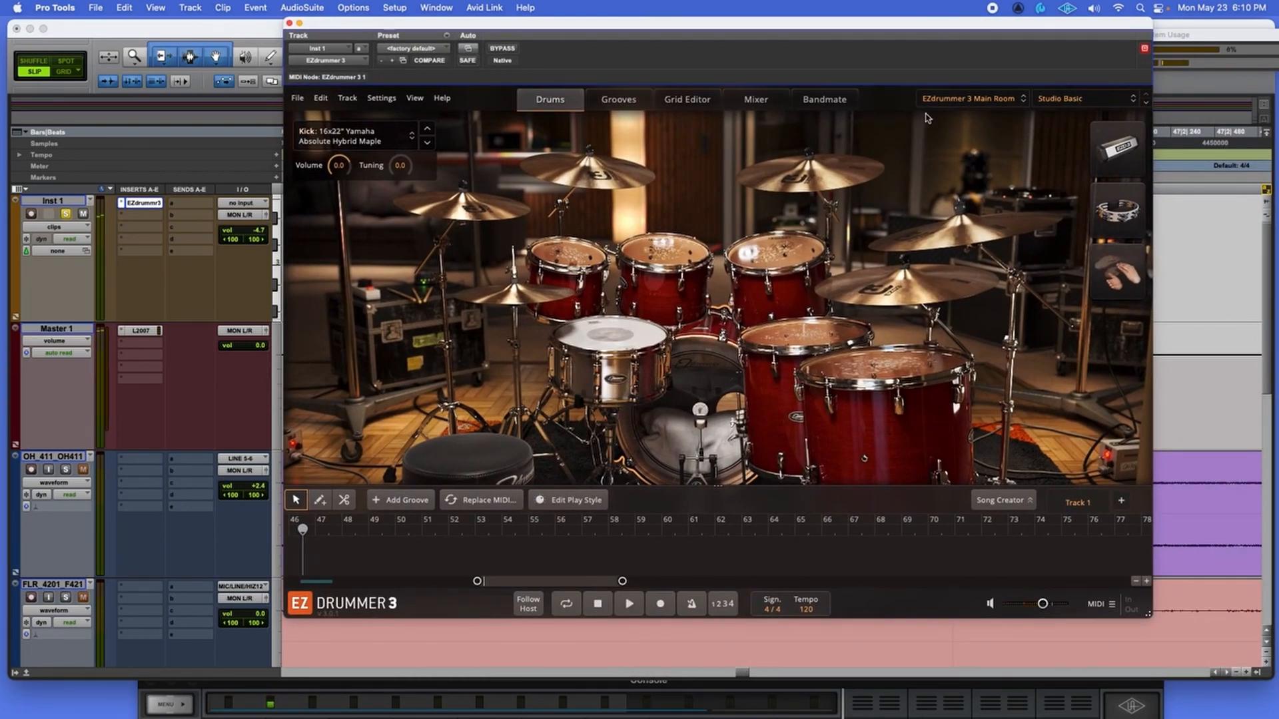
Replace EZdrummer's kick with 'clean kick sample.wav' from the desktop and add a Hi-Hat Tight Edge groove.
{"action": "left_click", "coordinate": [699, 397]}
{"action": "left_click", "coordinate": [382, 130]}
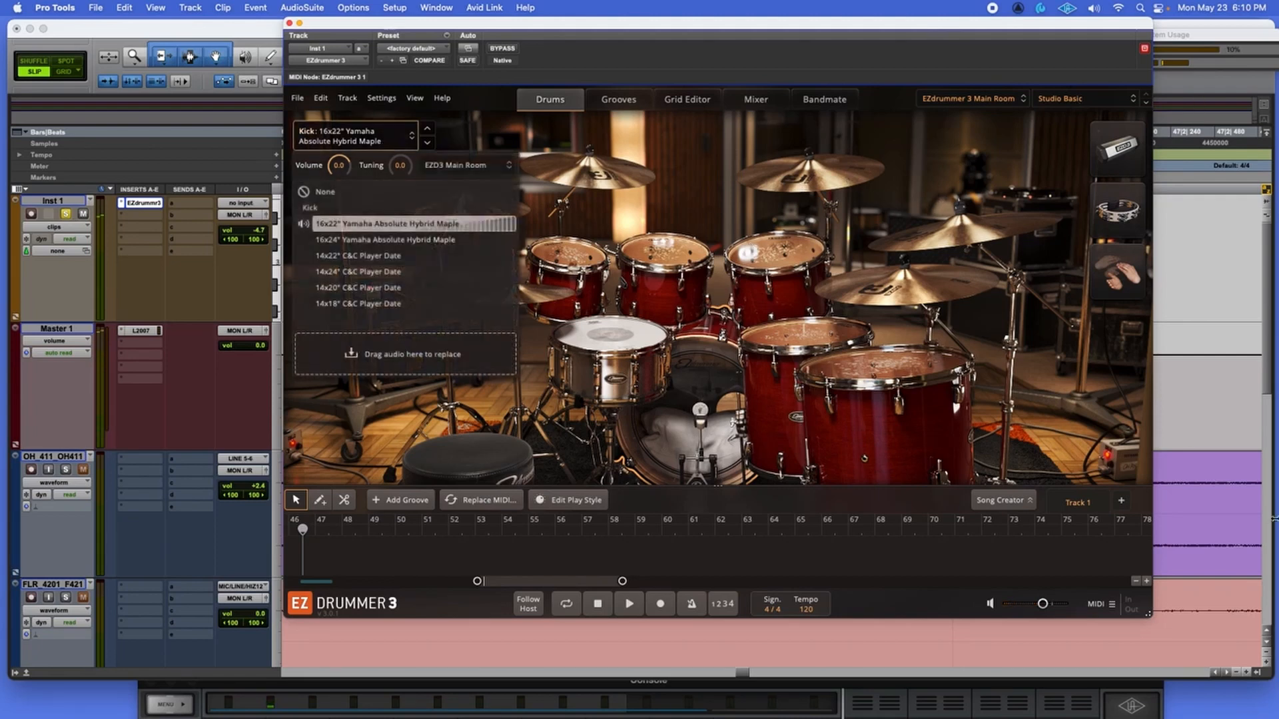
{"action": "left_click_drag", "start_coordinate": [1272, 520], "coordinate": [445, 349]}
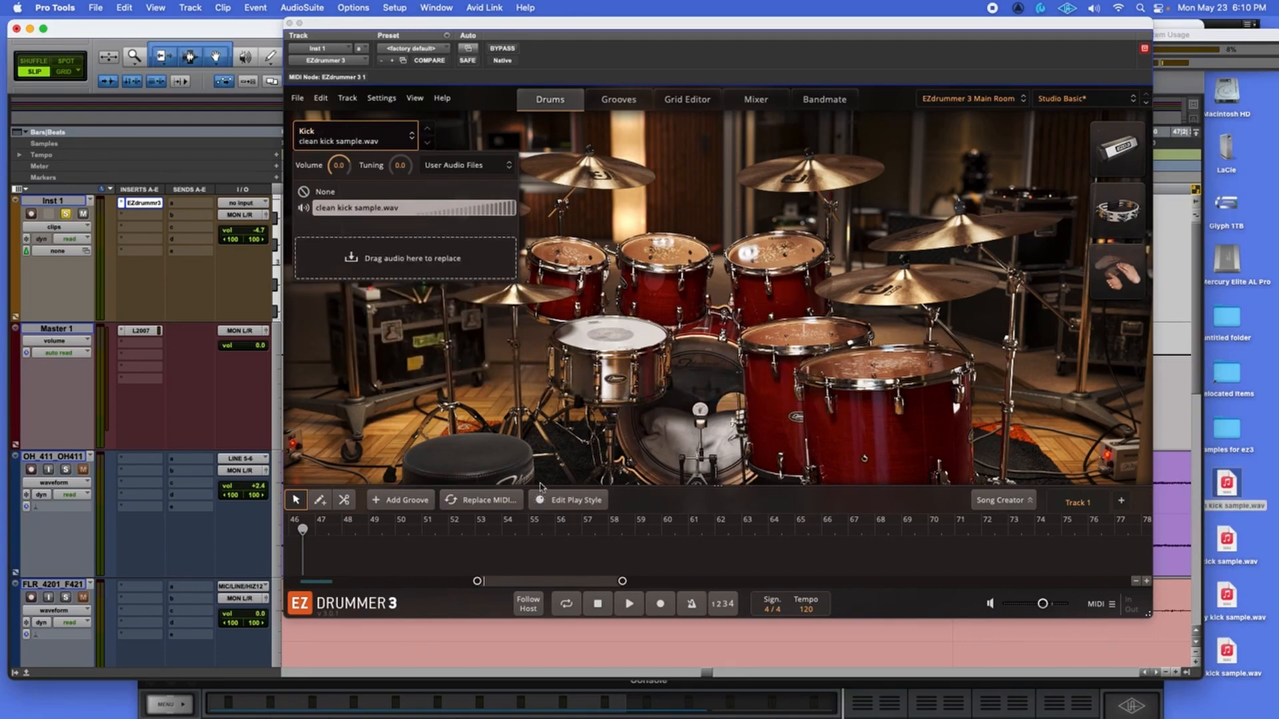
{"action": "left_click", "coordinate": [428, 506]}
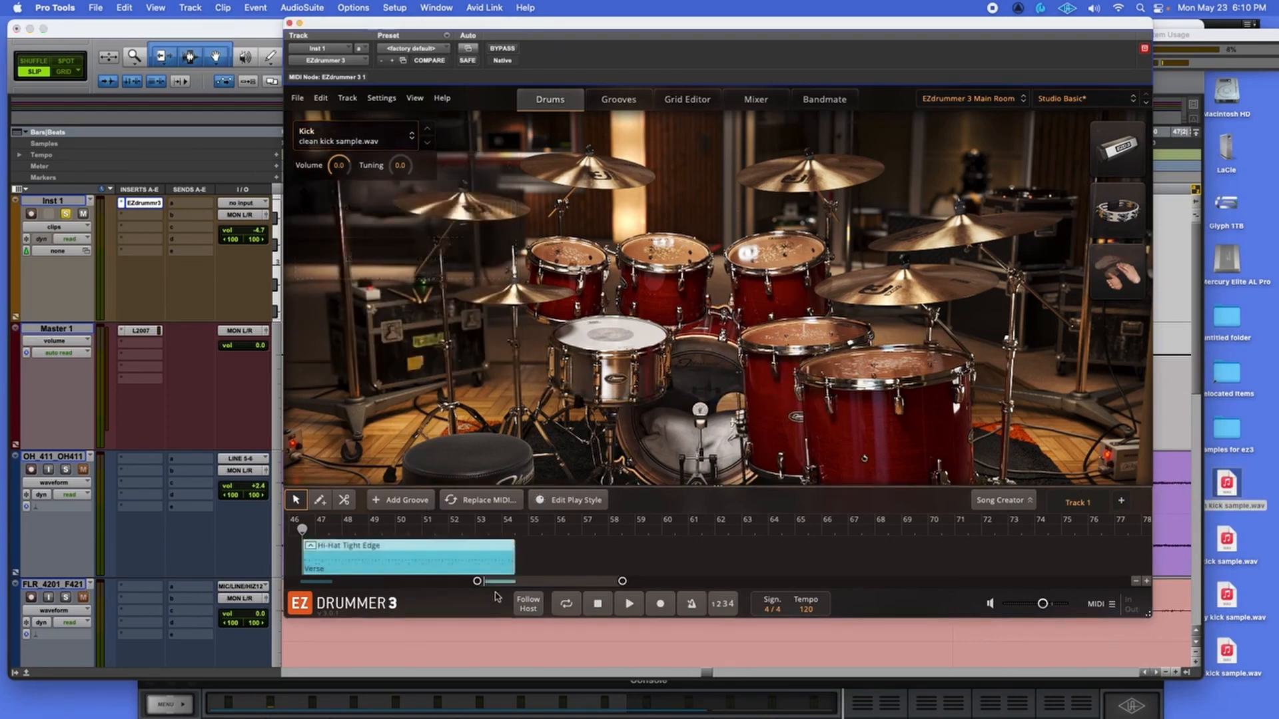
Loop bars 46–54, narrow User Kick's pan, lower it to -5.8 dB, and max Tape Drive.
{"action": "left_click", "coordinate": [639, 603]}
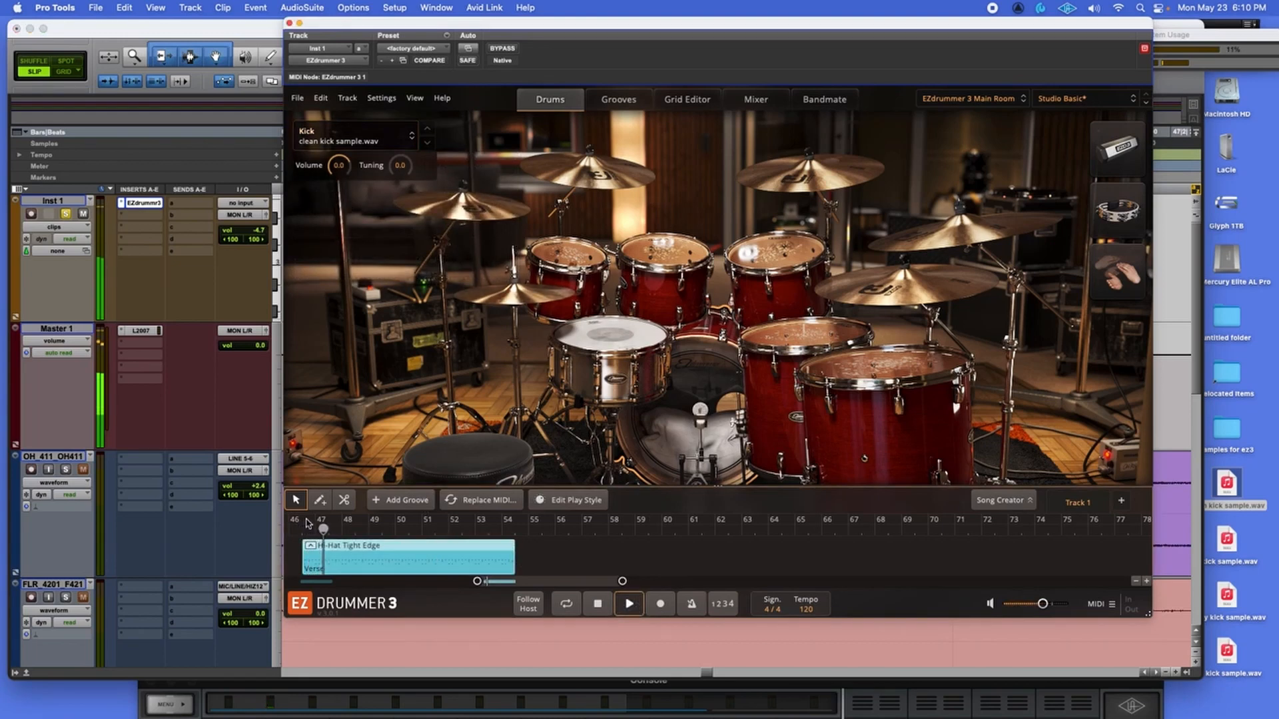
{"action": "left_click_drag", "start_coordinate": [308, 523], "coordinate": [508, 519]}
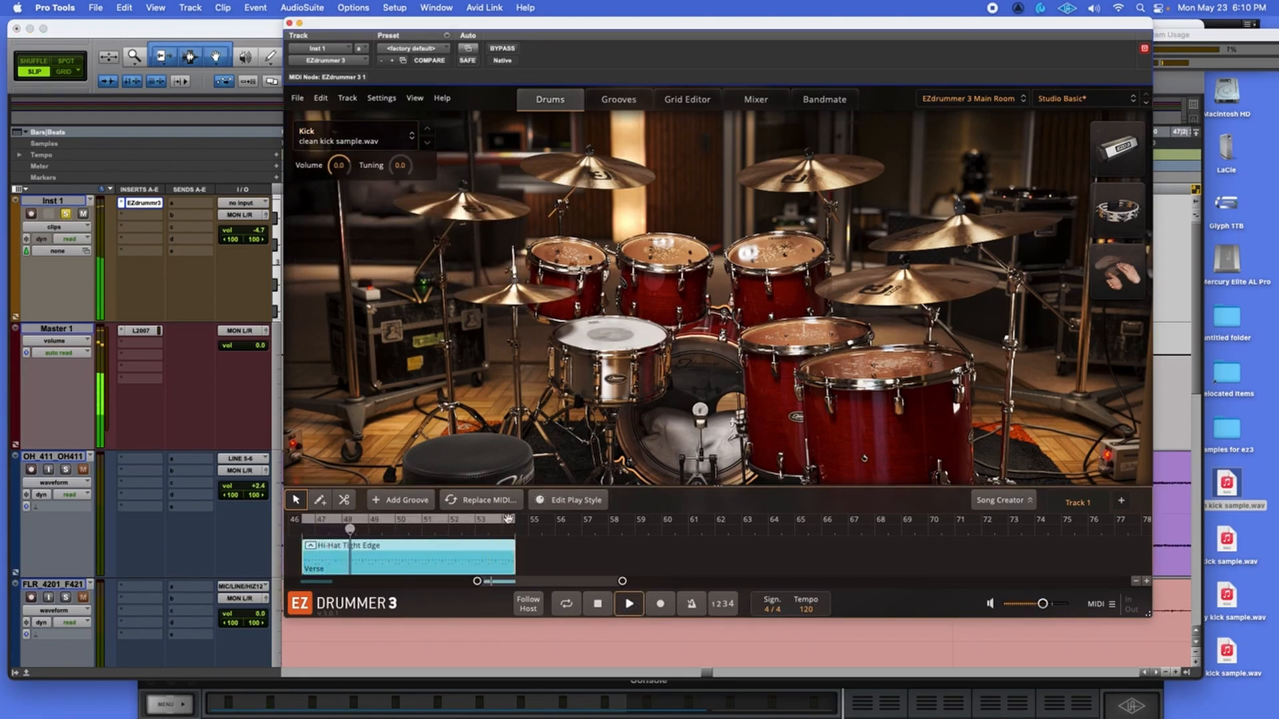
{"action": "left_click", "coordinate": [759, 101]}
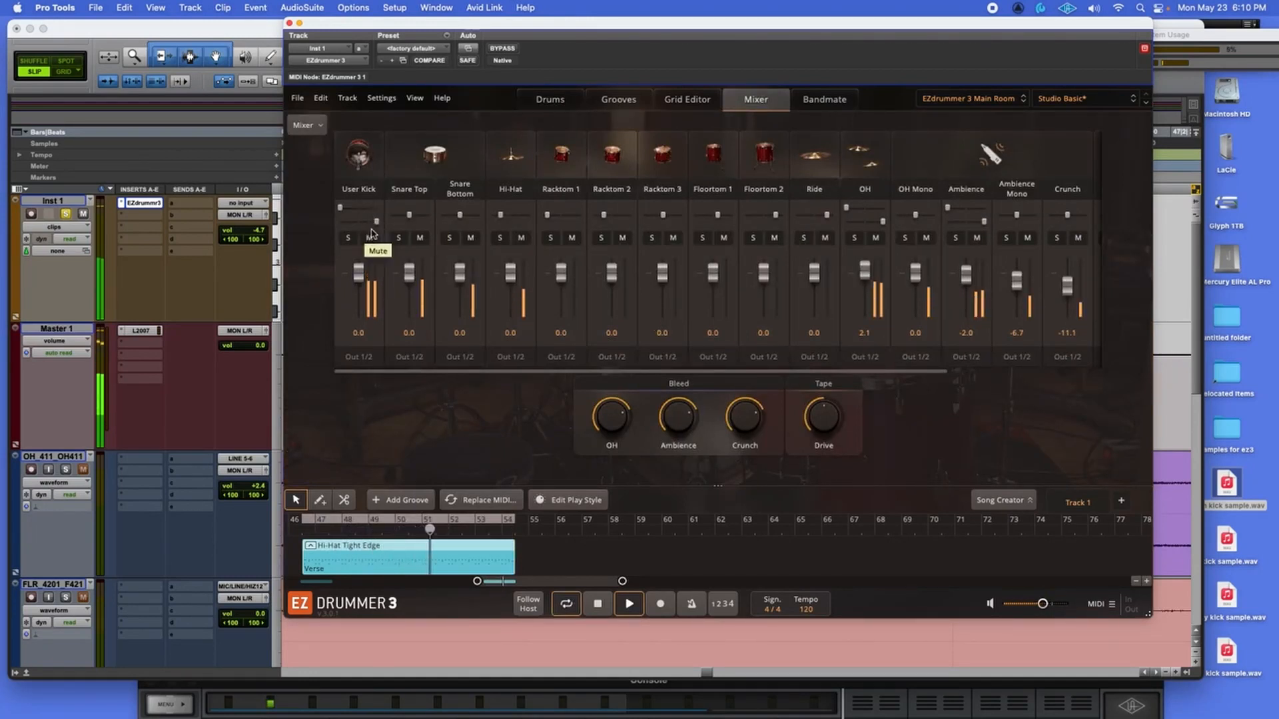
{"action": "left_click_drag", "start_coordinate": [340, 207], "coordinate": [360, 208]}
{"action": "mouse_move", "coordinate": [358, 272]}
{"action": "left_mouse_down"}
{"action": "mouse_move", "coordinate": [357, 295]}
{"action": "mouse_move", "coordinate": [359, 280]}
{"action": "left_mouse_up"}
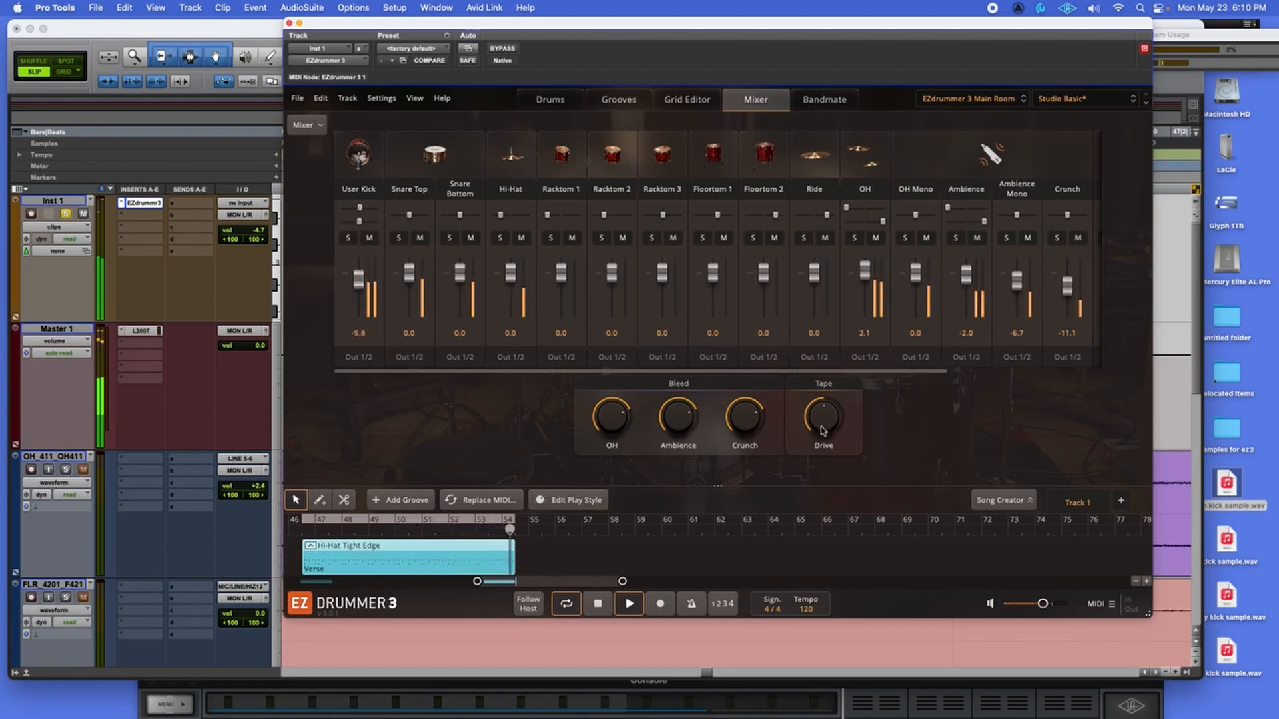
{"action": "left_click_drag", "start_coordinate": [822, 431], "coordinate": [814, 370]}
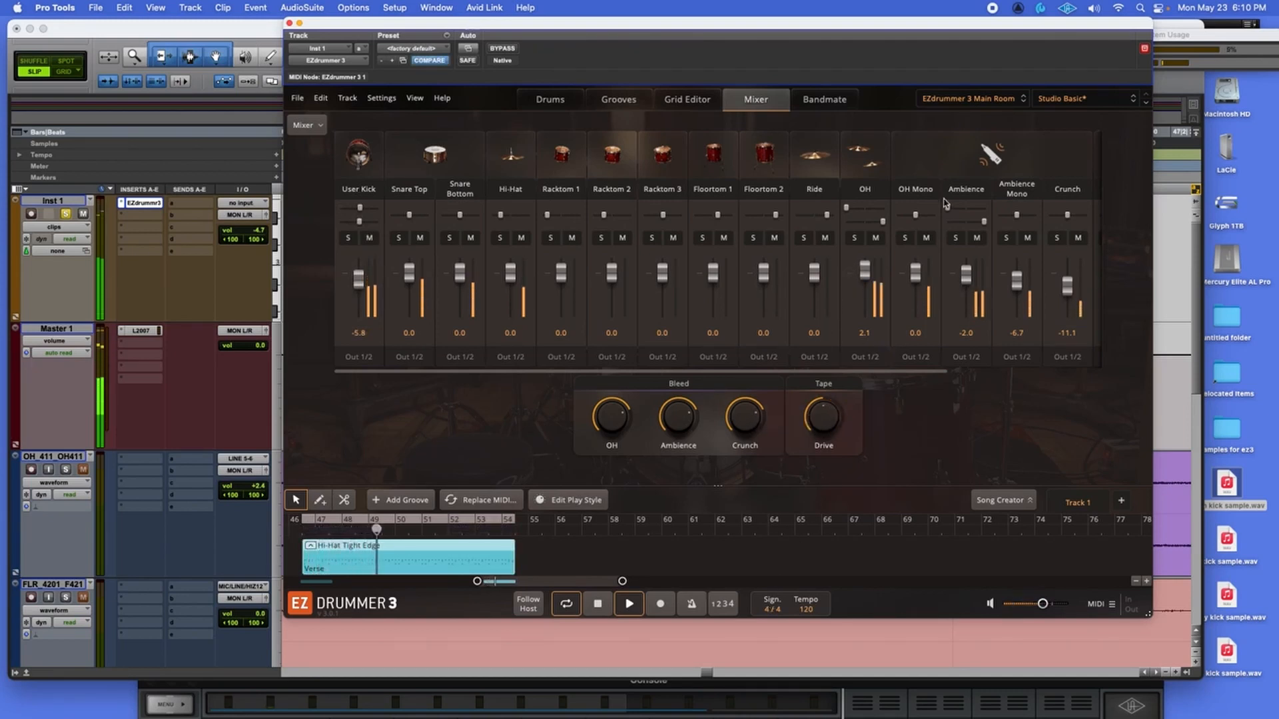
{"action": "left_click", "coordinate": [600, 608]}
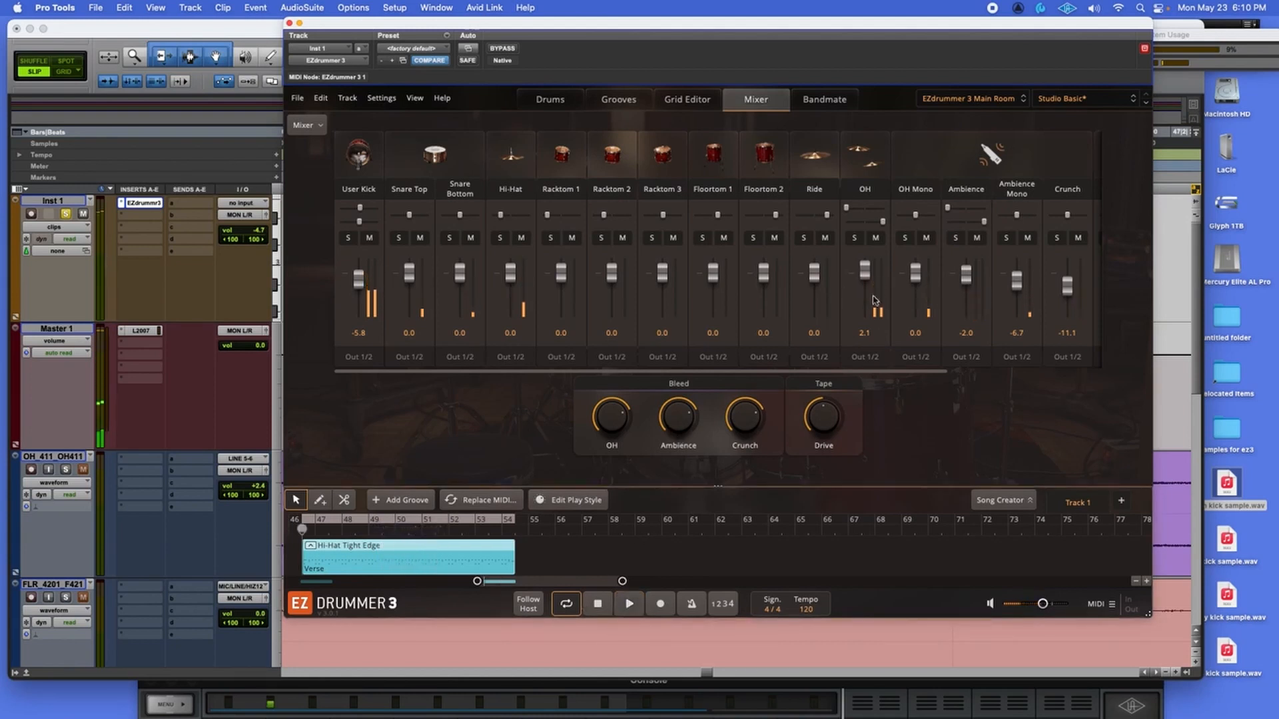
Load the EZdrummer 3 Tight Room kit and audition its kick drum.
{"action": "left_click", "coordinate": [994, 99]}
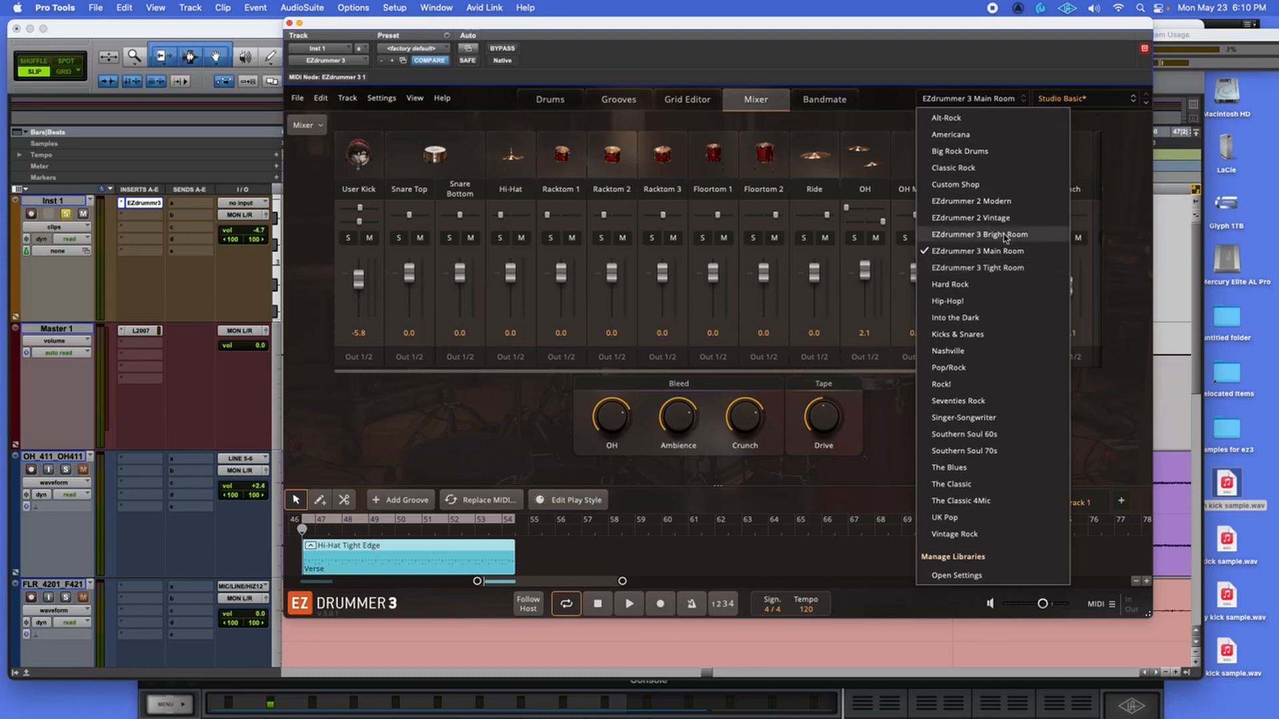
{"action": "left_click", "coordinate": [985, 268]}
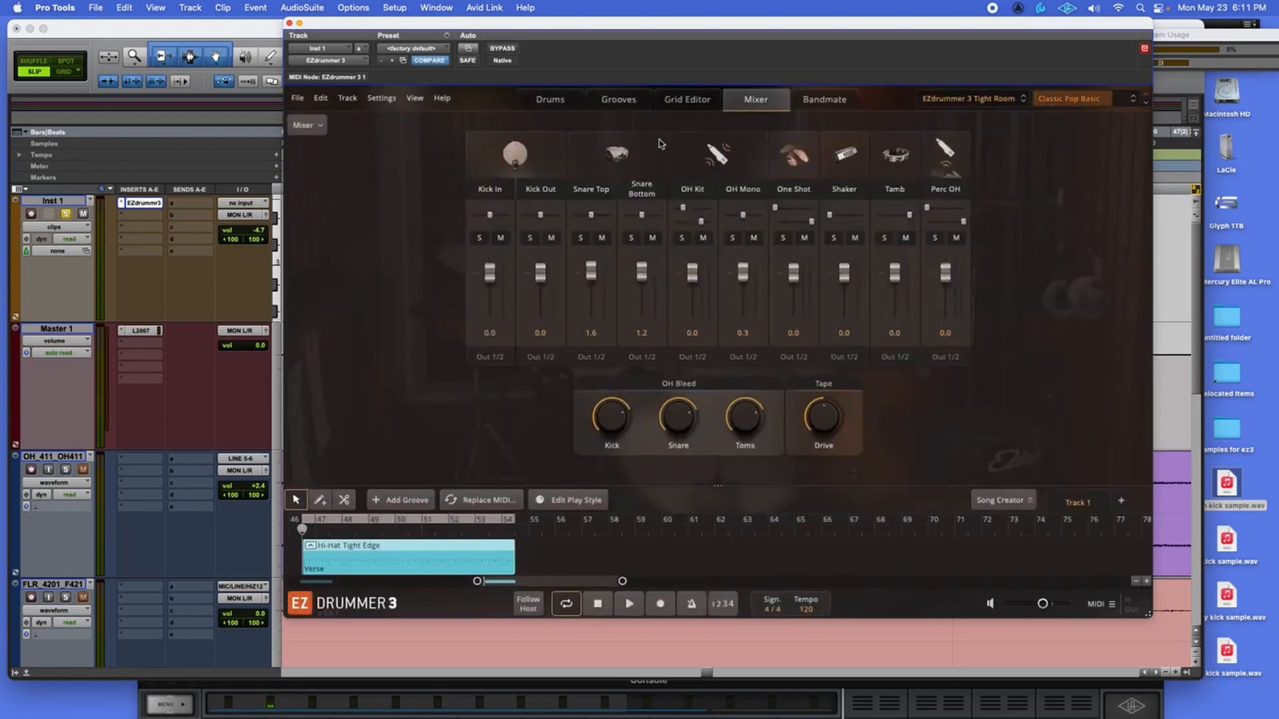
{"action": "left_click", "coordinate": [552, 100]}
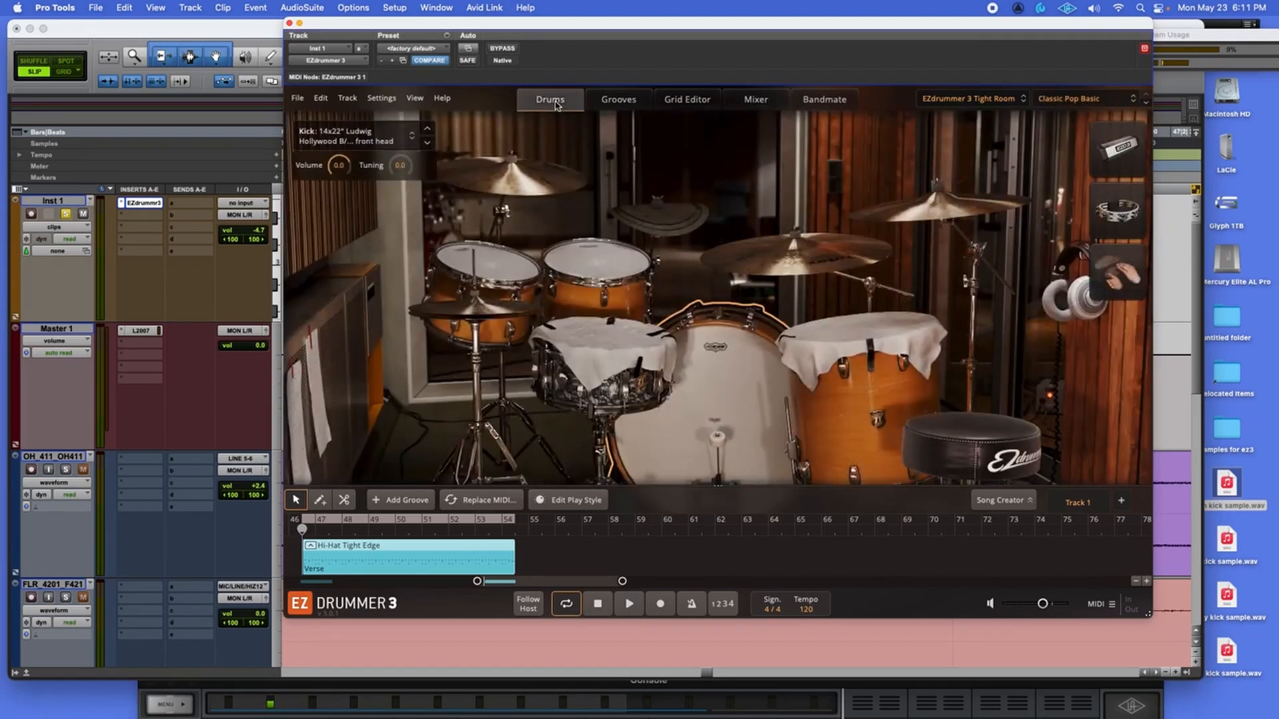
{"action": "left_click", "coordinate": [733, 373]}
{"action": "left_click", "coordinate": [757, 384]}
{"action": "left_click", "coordinate": [706, 400]}
Replace the Tight Room kick with 'clean kick sample.wav' from User Audio Files.
{"action": "left_click", "coordinate": [383, 142]}
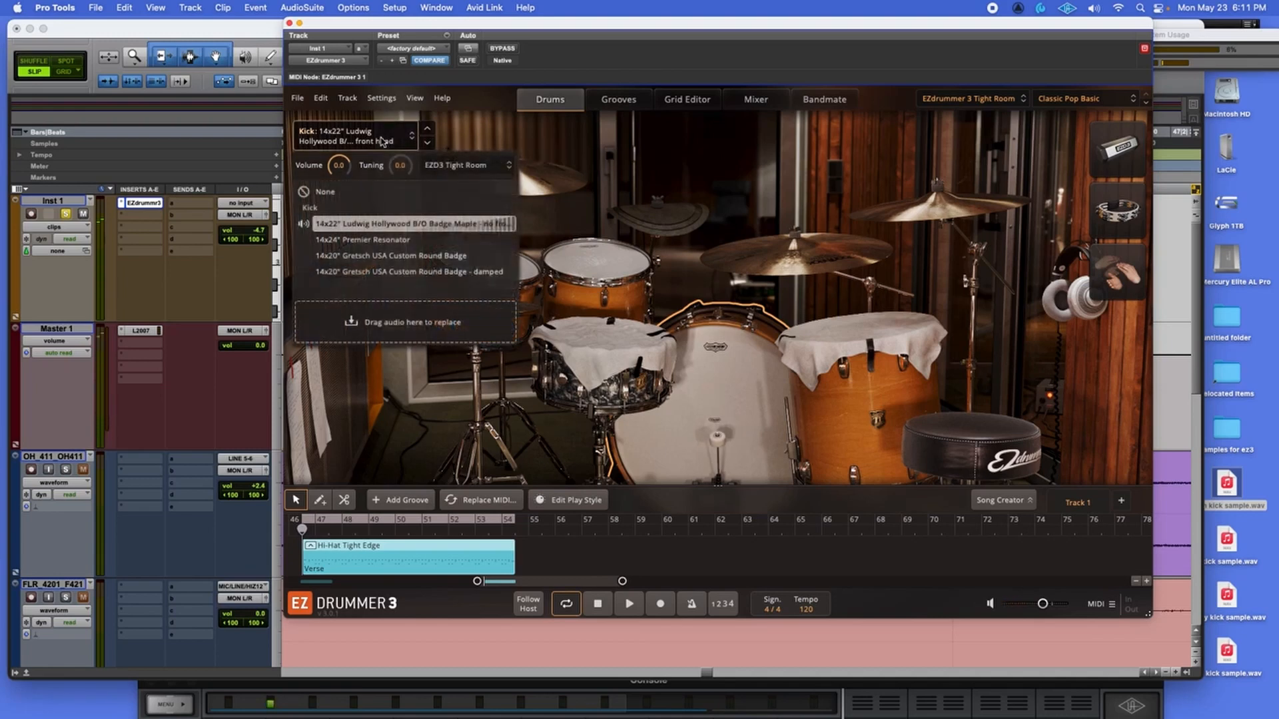
{"action": "left_click", "coordinate": [468, 167]}
{"action": "left_click", "coordinate": [533, 650]}
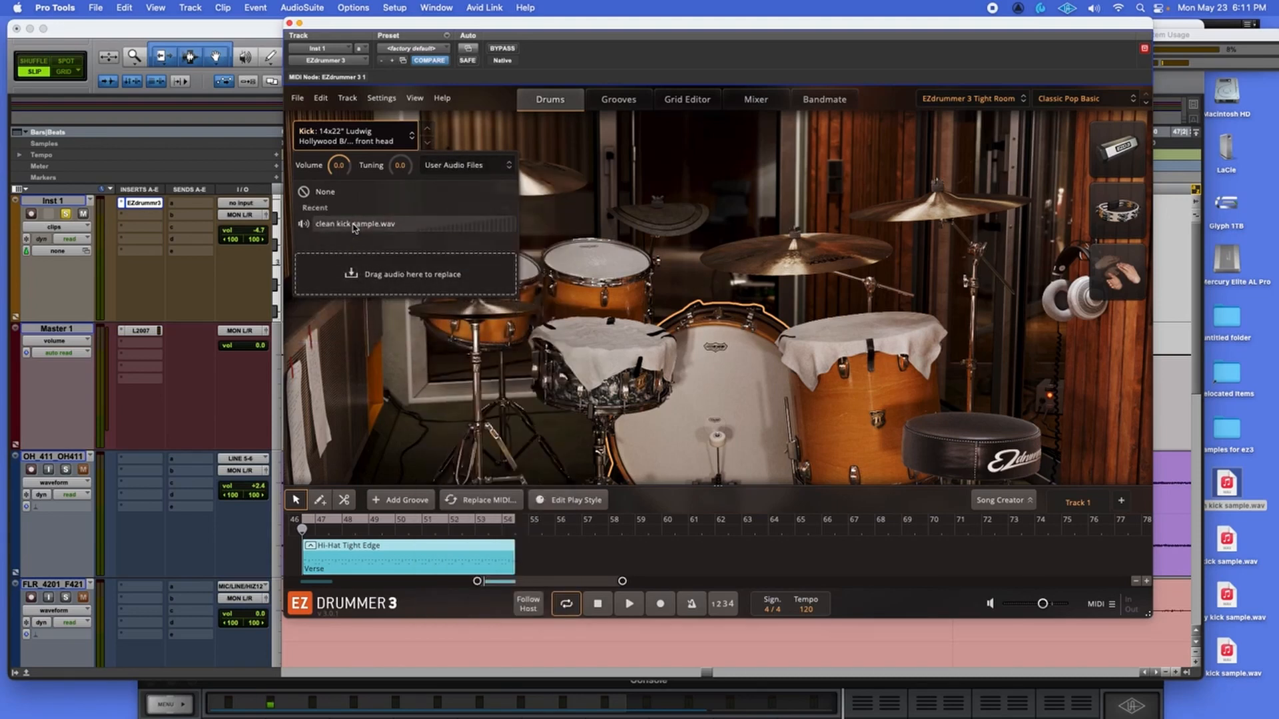
{"action": "left_click", "coordinate": [354, 225]}
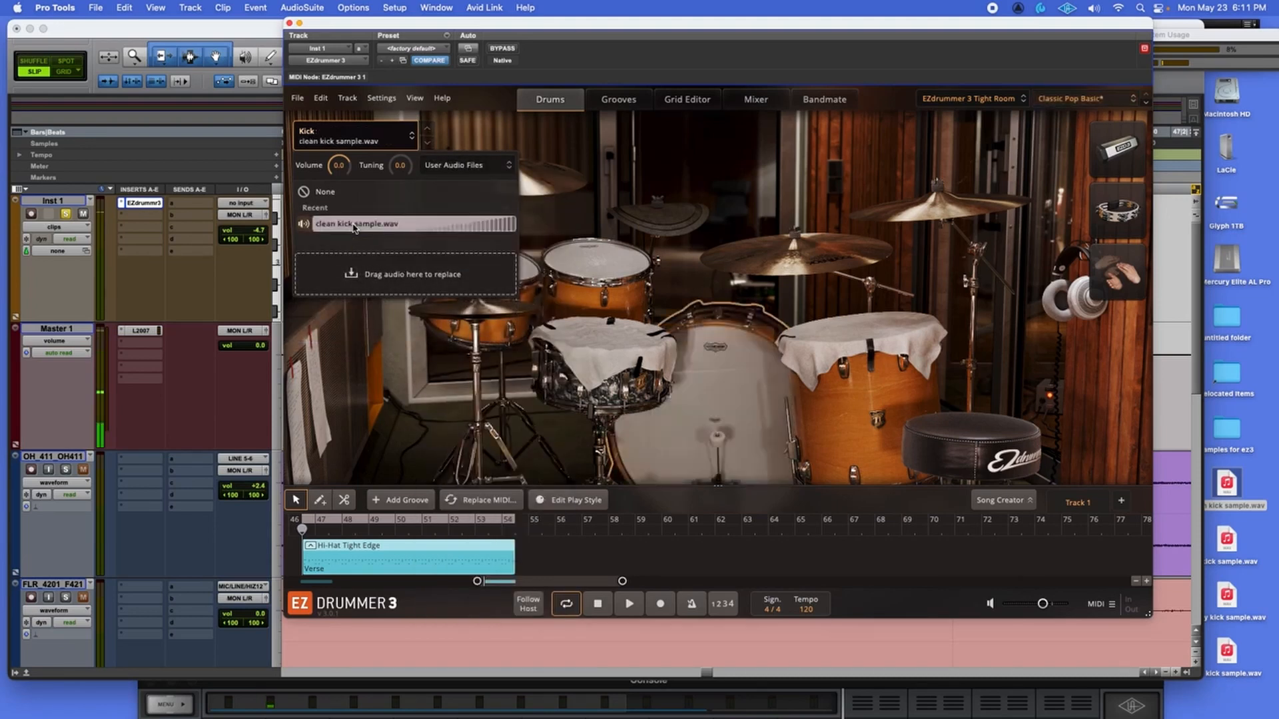
Try the kick sample on Racktom 2, then restore its Ludwig 9x13" sample.
{"action": "left_click", "coordinate": [600, 270]}
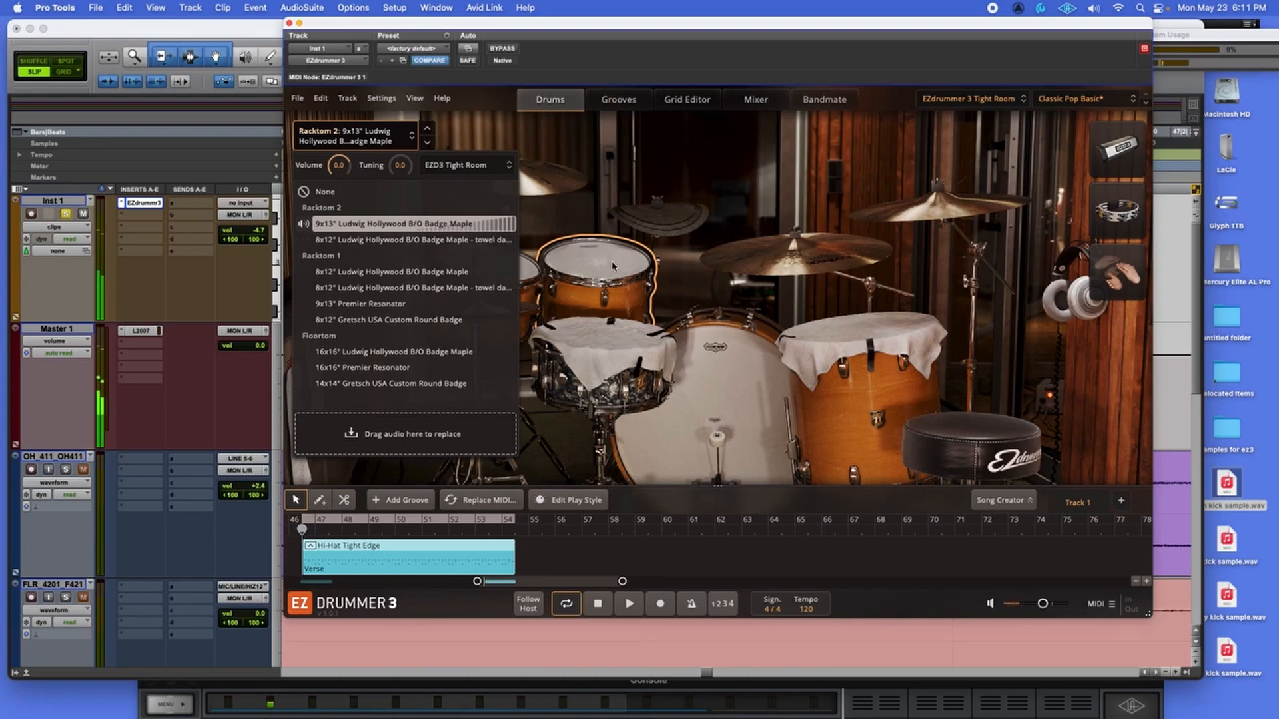
{"action": "left_click", "coordinate": [469, 170]}
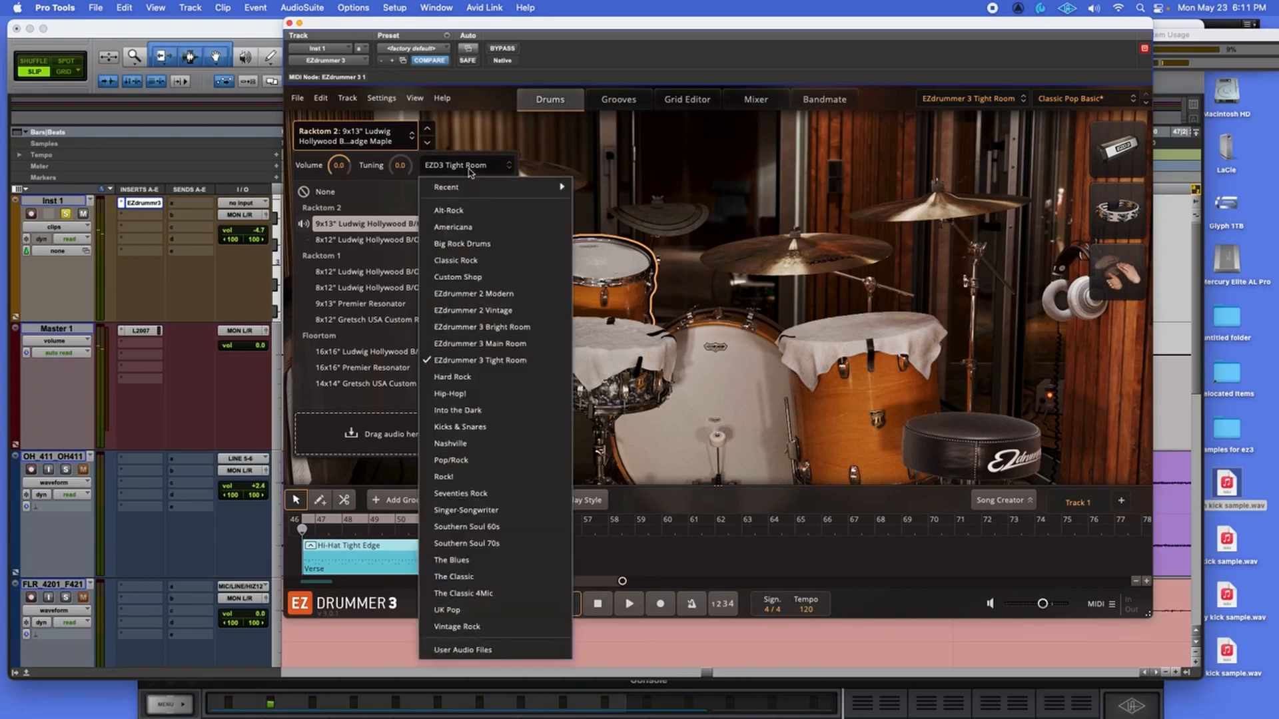
{"action": "left_click", "coordinate": [617, 253]}
{"action": "left_click", "coordinate": [487, 168]}
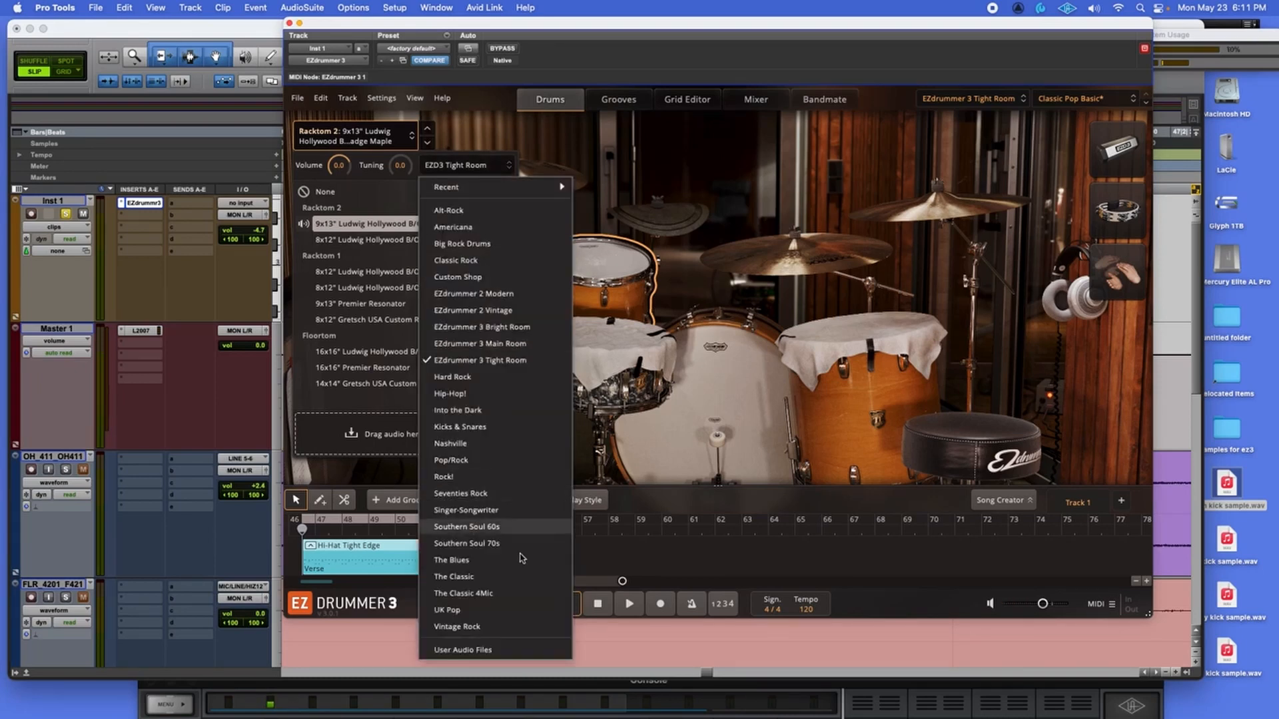
{"action": "left_click", "coordinate": [463, 649]}
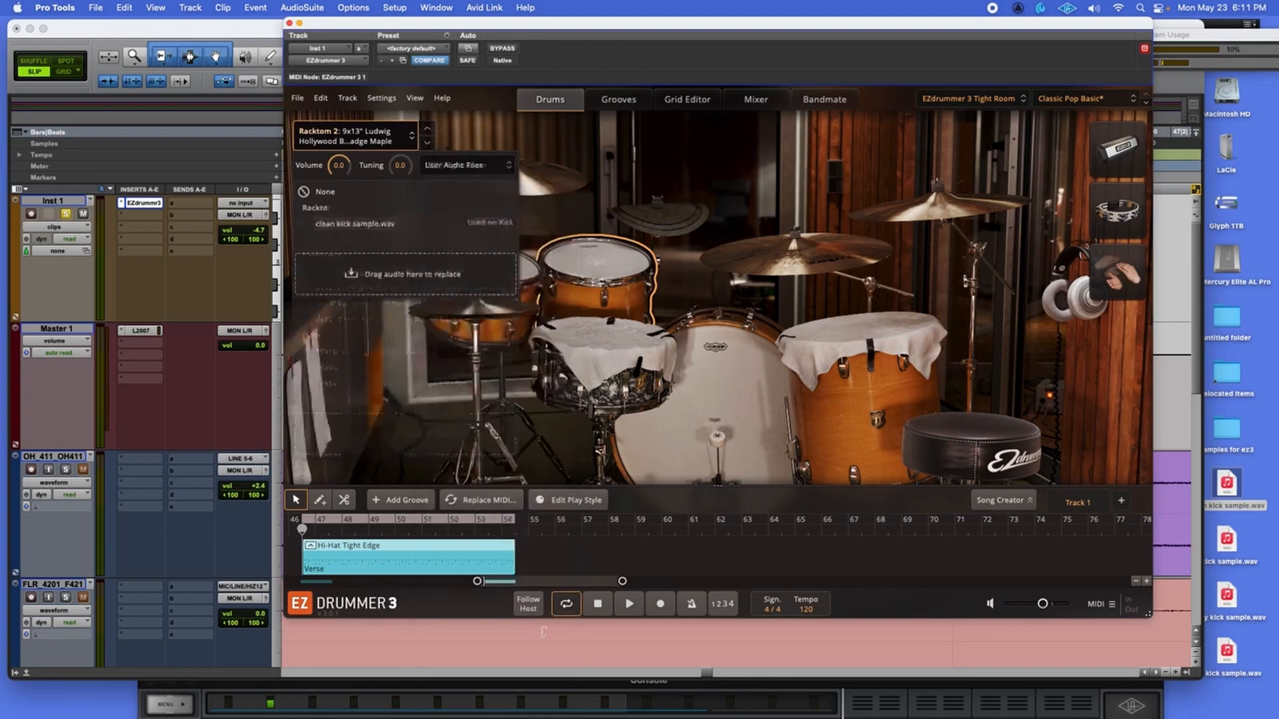
{"action": "left_click", "coordinate": [381, 225]}
{"action": "left_click", "coordinate": [579, 253]}
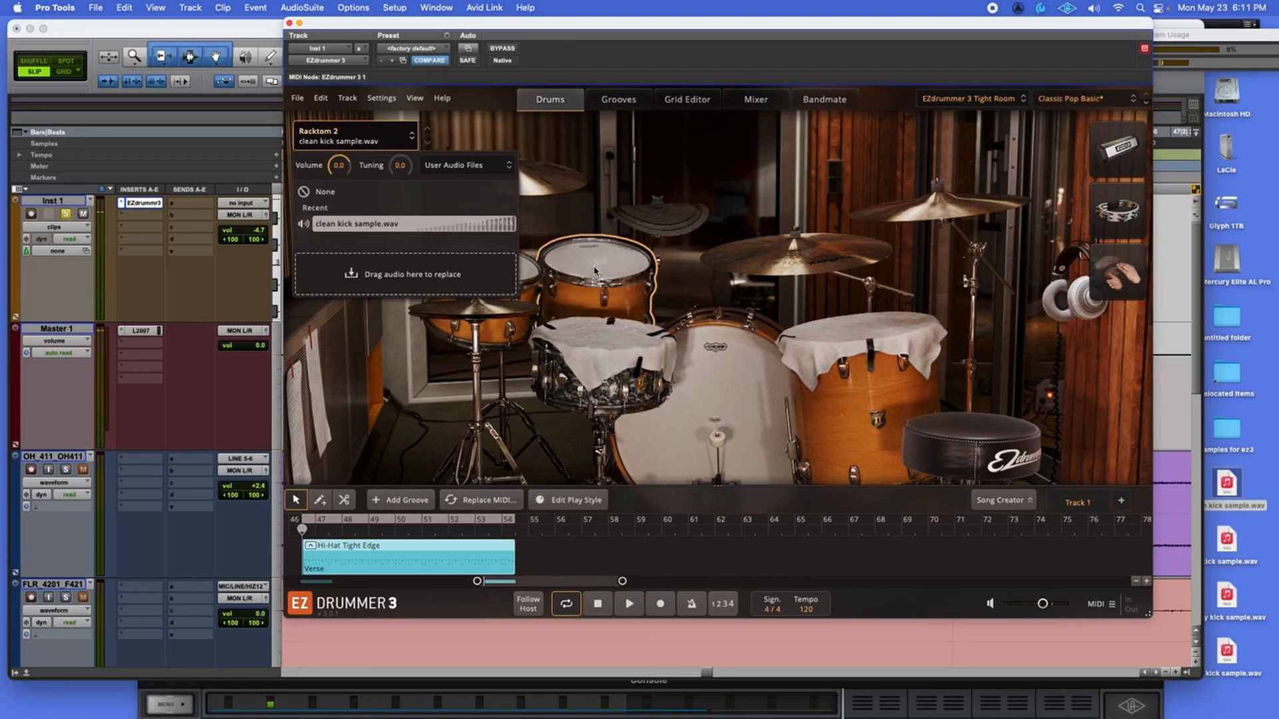
{"action": "right_click", "coordinate": [593, 265]}
{"action": "left_click", "coordinate": [649, 365]}
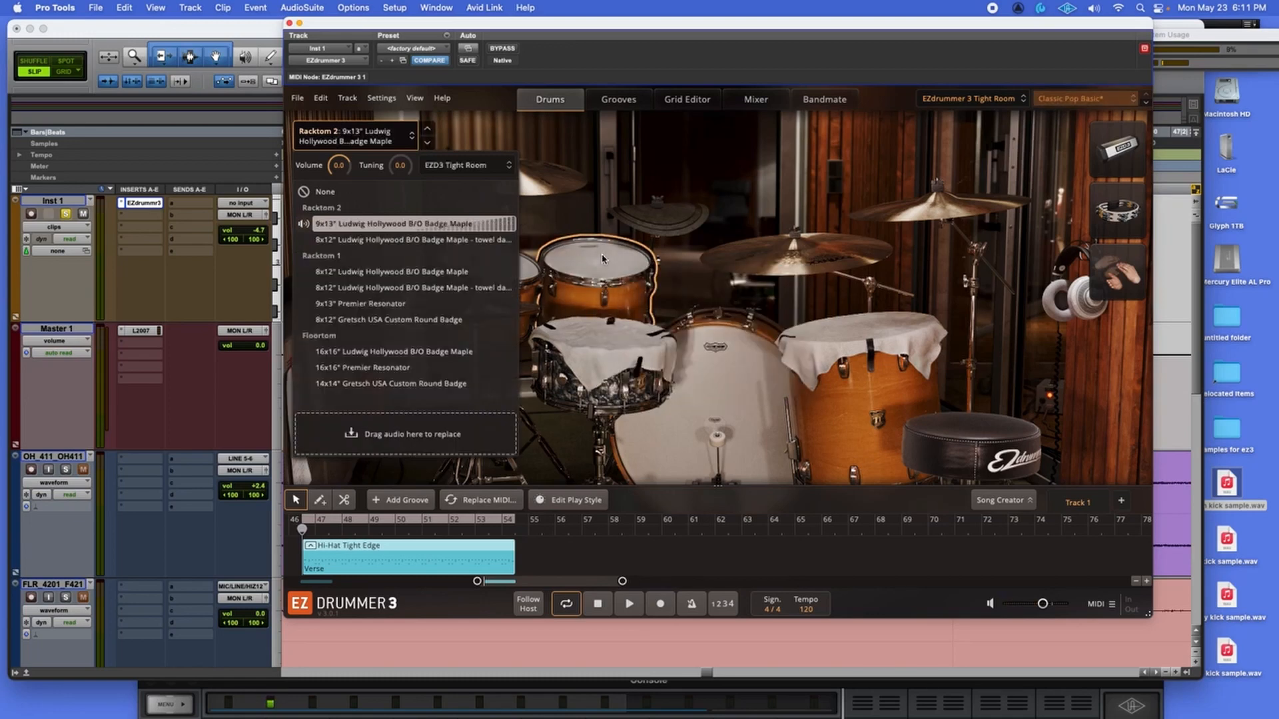
{"action": "left_click", "coordinate": [603, 258]}
{"action": "left_click", "coordinate": [599, 179]}
{"action": "left_click", "coordinate": [745, 359]}
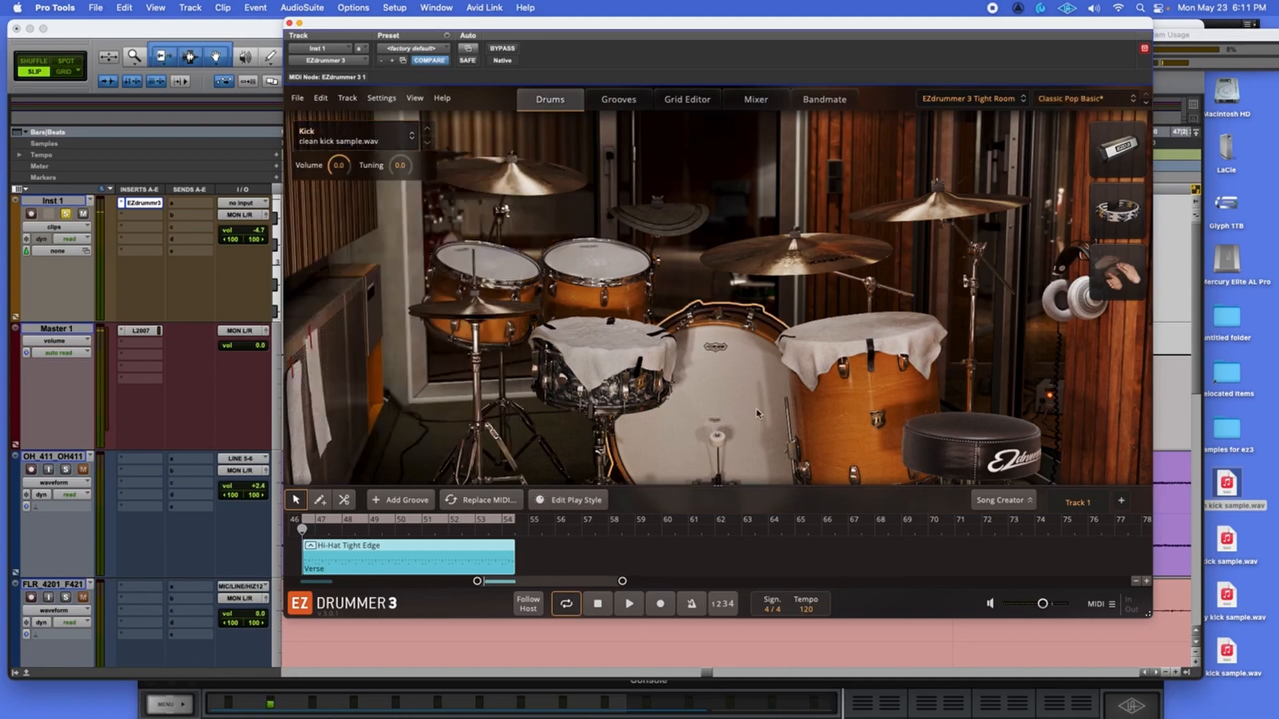
Adjust the User Kick pan in the Tight Room mixer while the groove plays.
{"action": "left_click", "coordinate": [630, 606]}
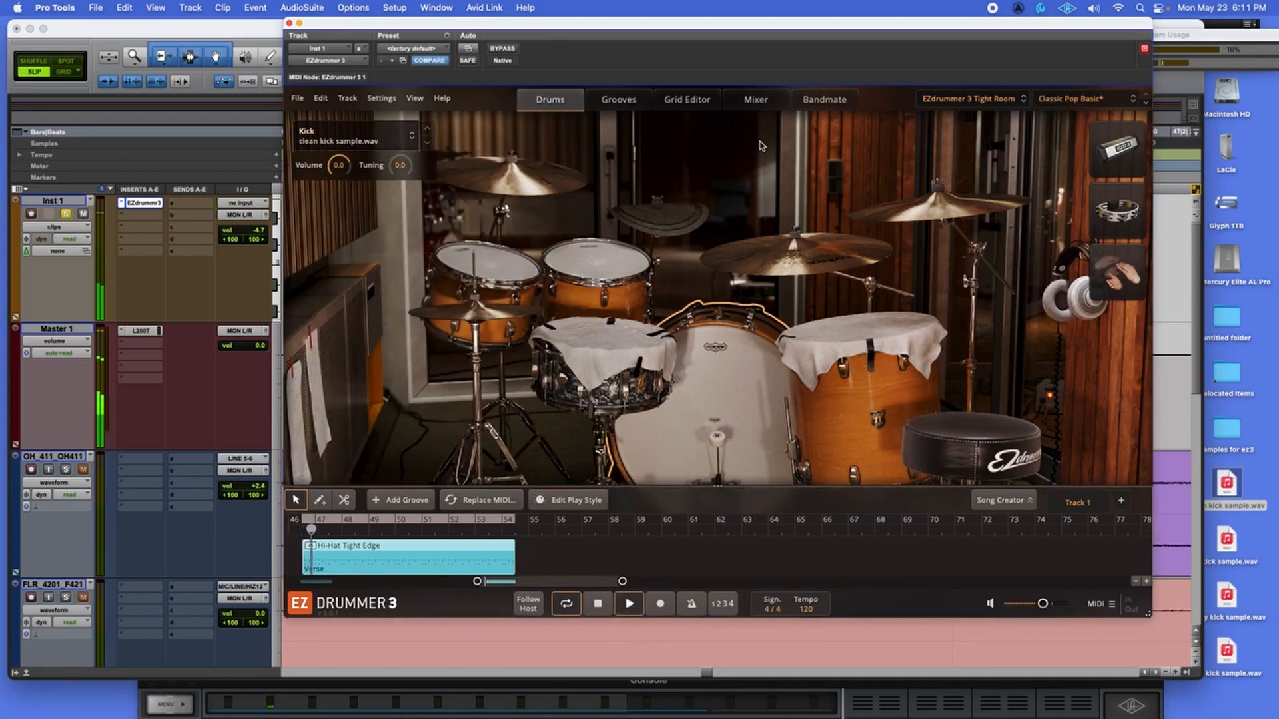
{"action": "left_click", "coordinate": [755, 99]}
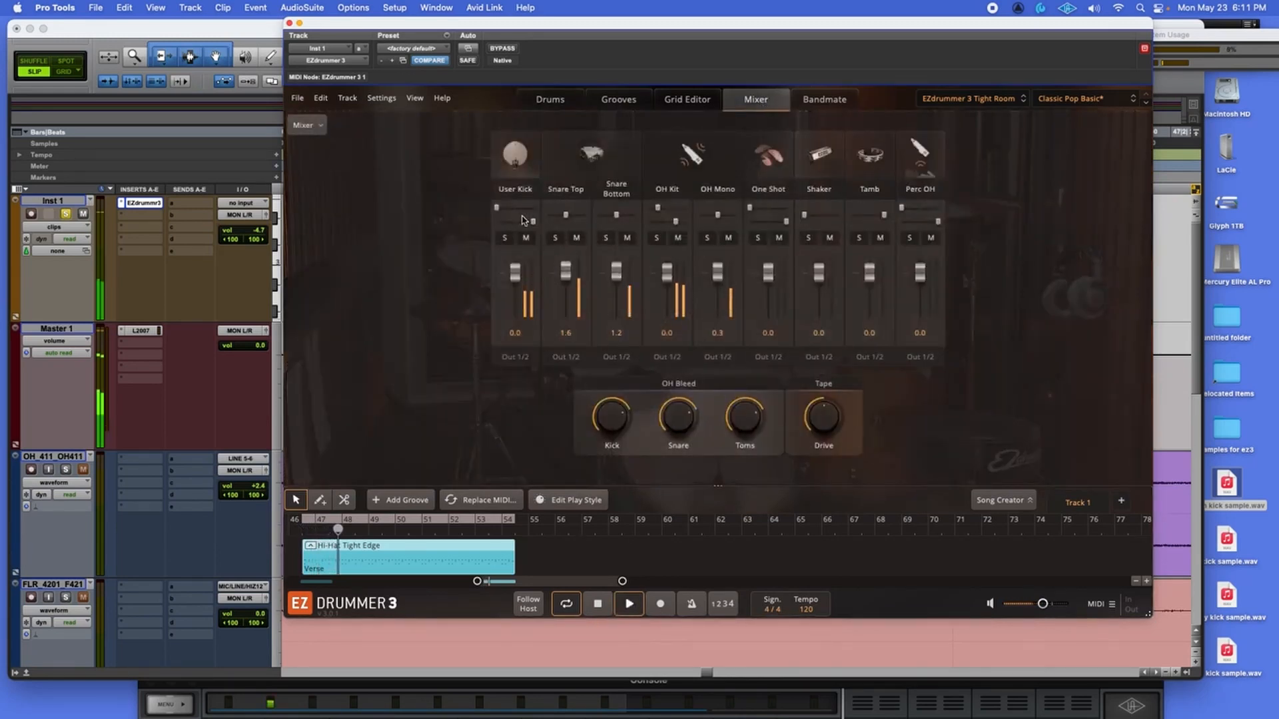
{"action": "mouse_move", "coordinate": [500, 210]}
{"action": "left_mouse_down"}
{"action": "mouse_move", "coordinate": [523, 224]}
{"action": "mouse_move", "coordinate": [518, 211]}
{"action": "left_mouse_up"}
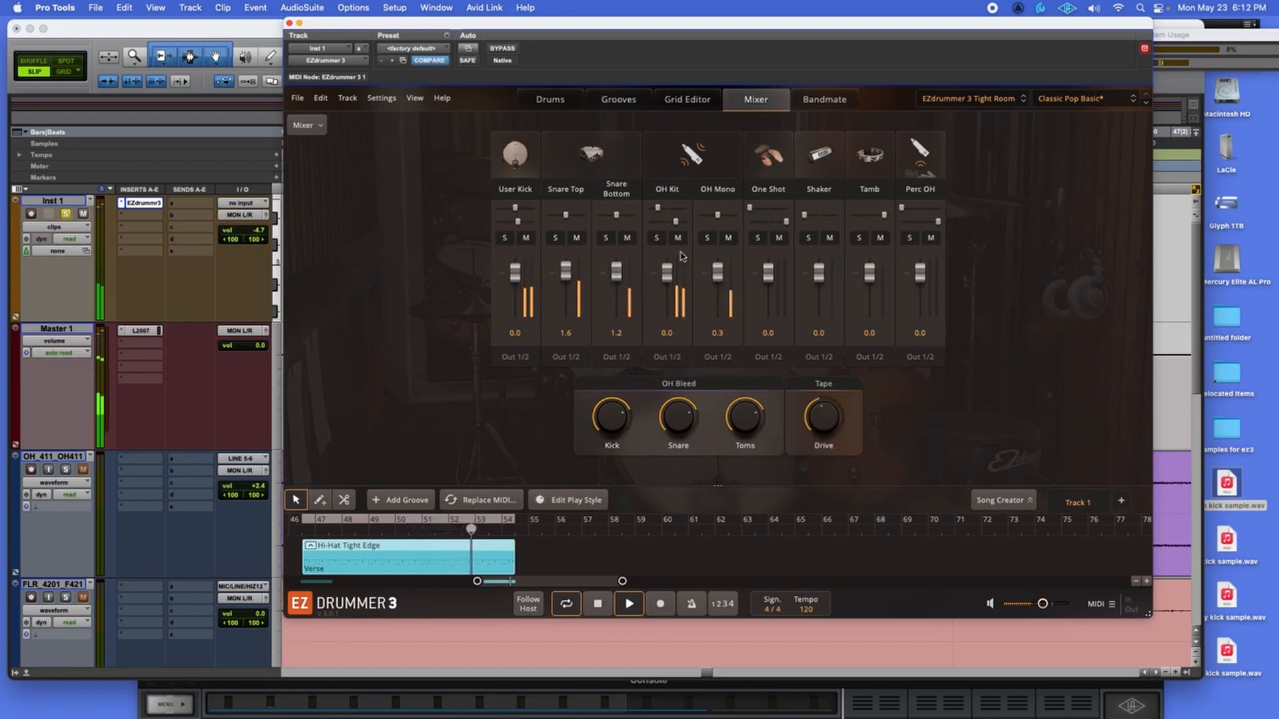
{"action": "left_click", "coordinate": [559, 105]}
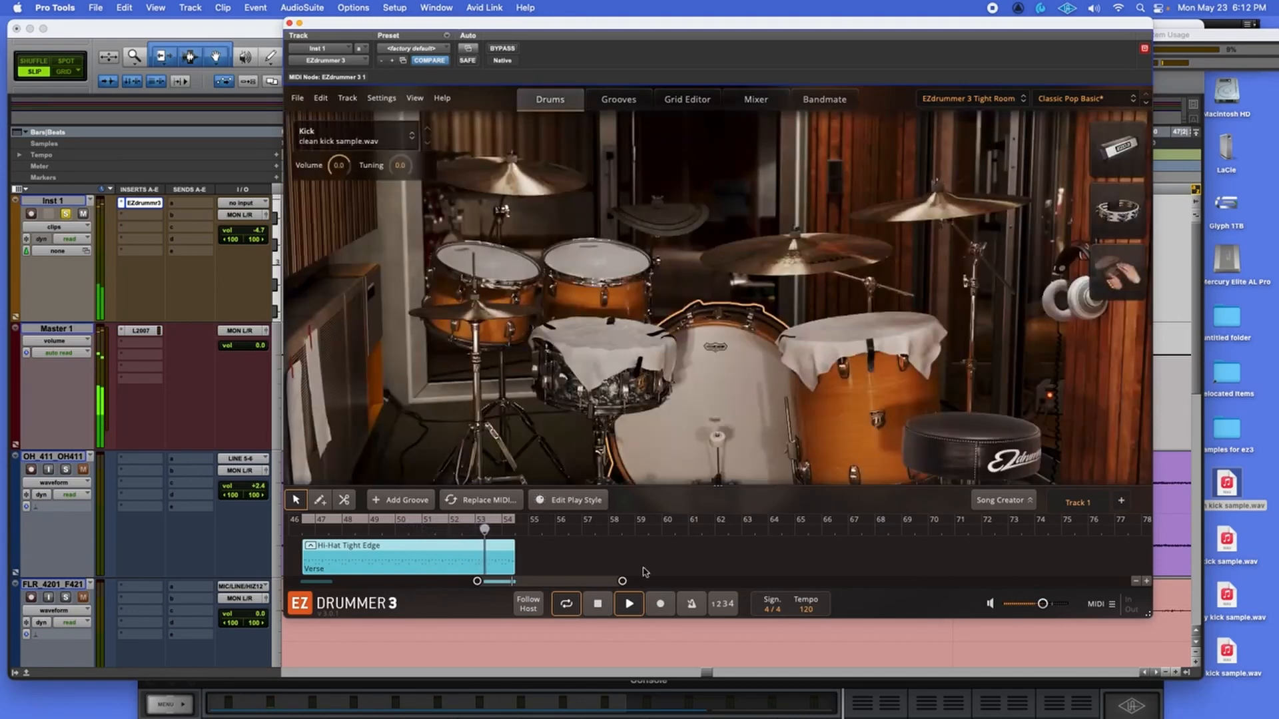
{"action": "left_click", "coordinate": [598, 604]}
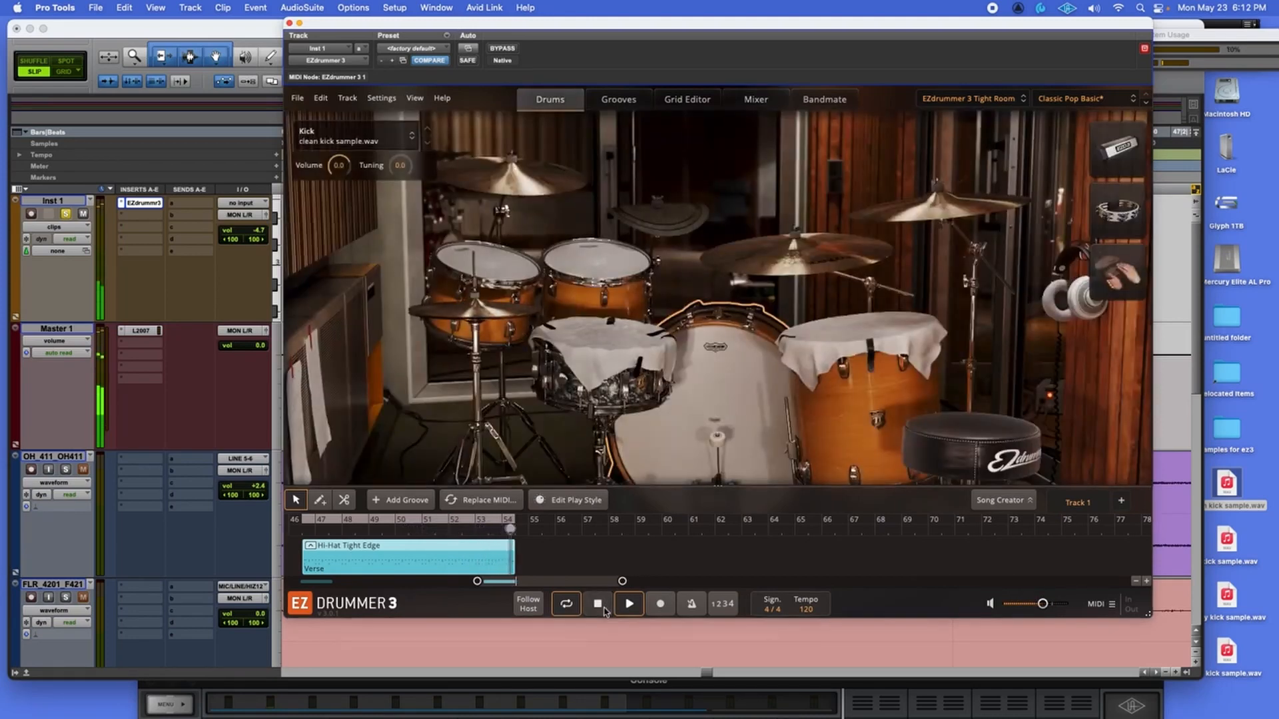
Load the EZdrummer 3 Main Room kit and play it back.
{"action": "left_click", "coordinate": [997, 100]}
{"action": "left_click", "coordinate": [978, 251]}
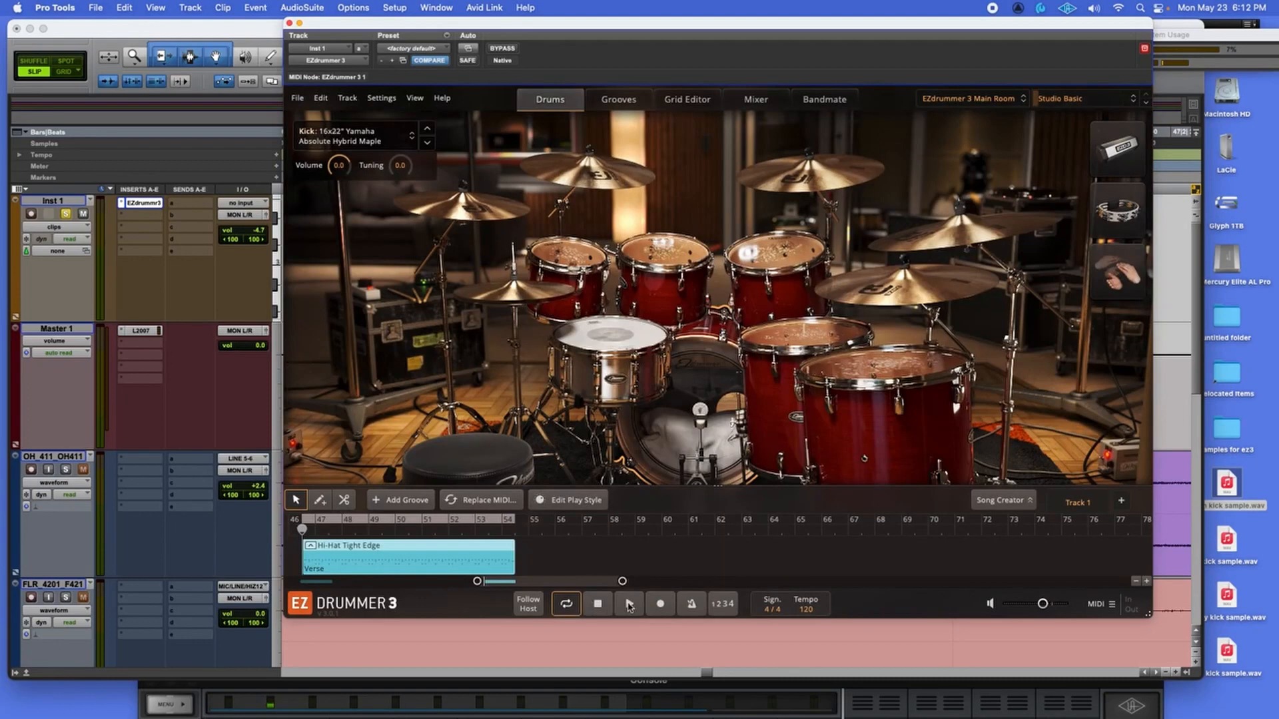
{"action": "left_click", "coordinate": [628, 604]}
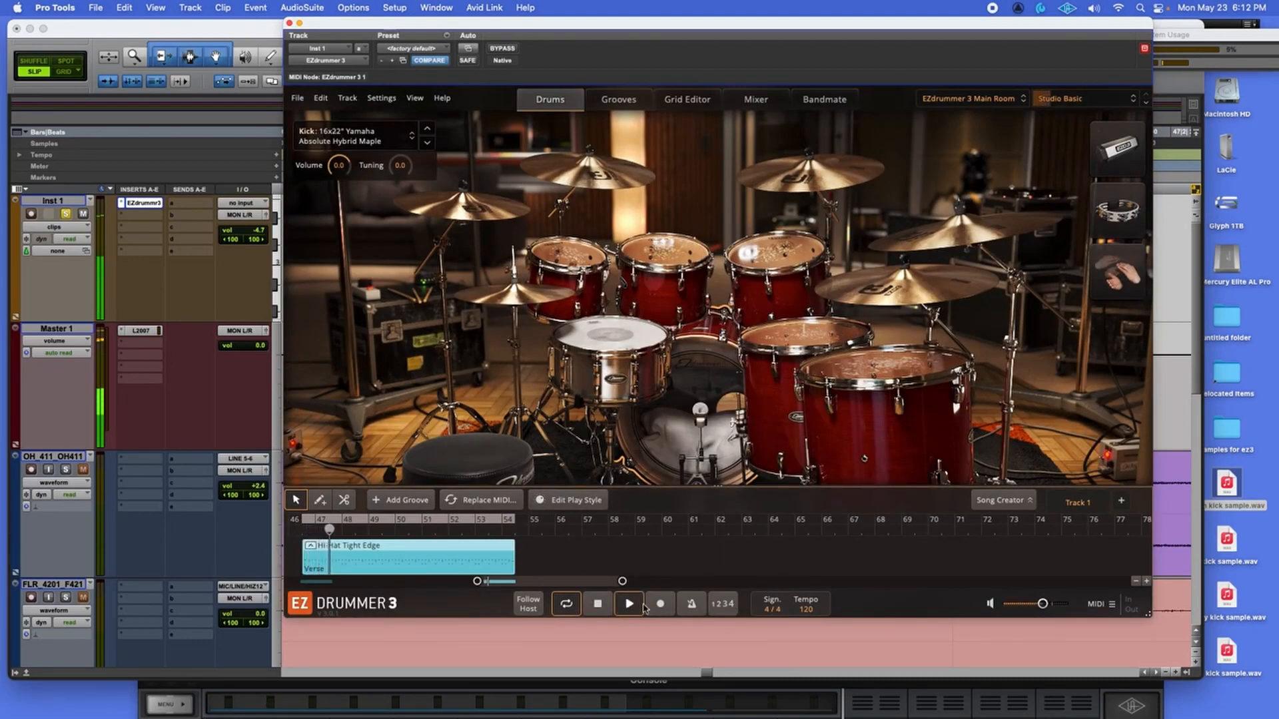
Turn down the output volume and restart playback to compare.
{"action": "left_click", "coordinate": [603, 605]}
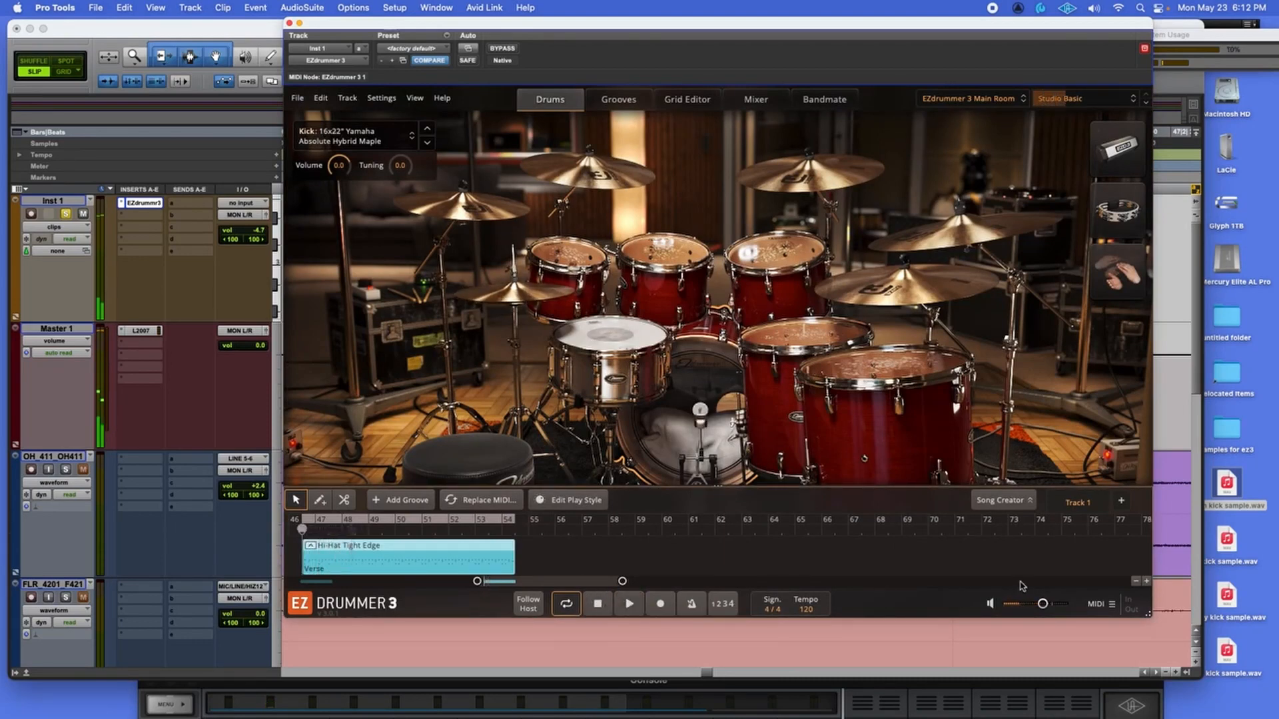
{"action": "left_click_drag", "start_coordinate": [1043, 605], "coordinate": [1039, 609]}
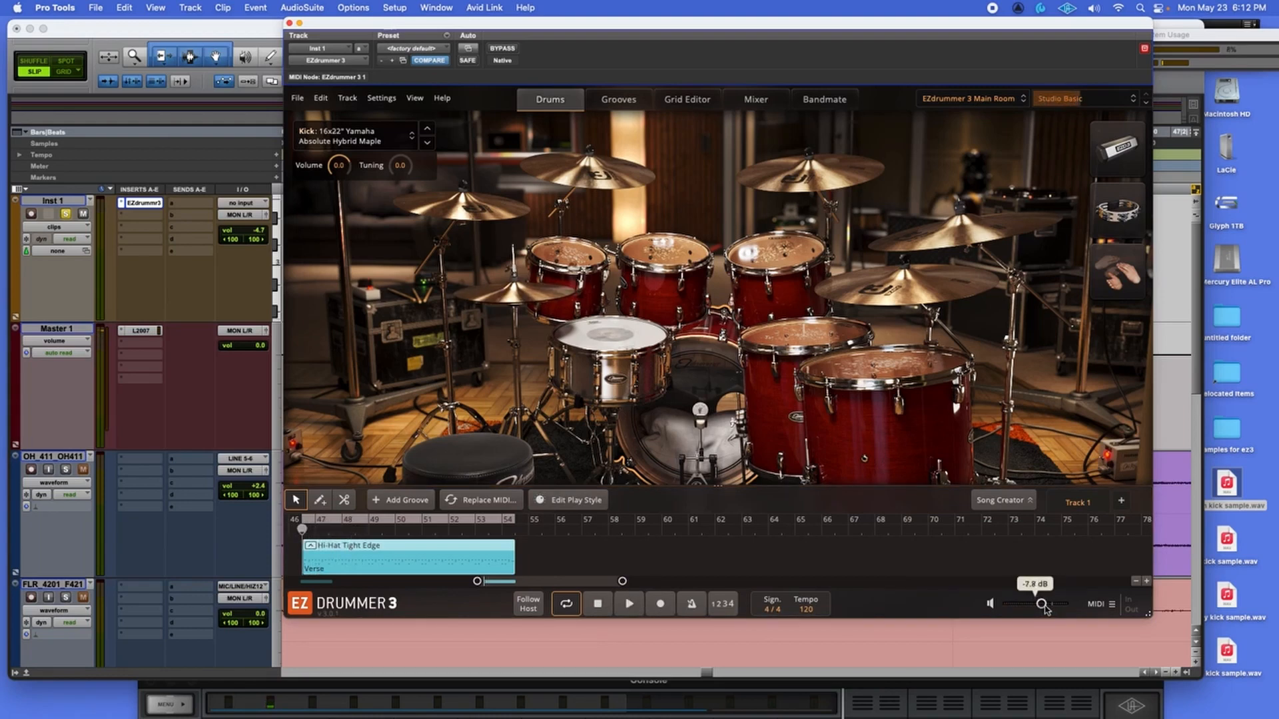
{"action": "left_click", "coordinate": [631, 605]}
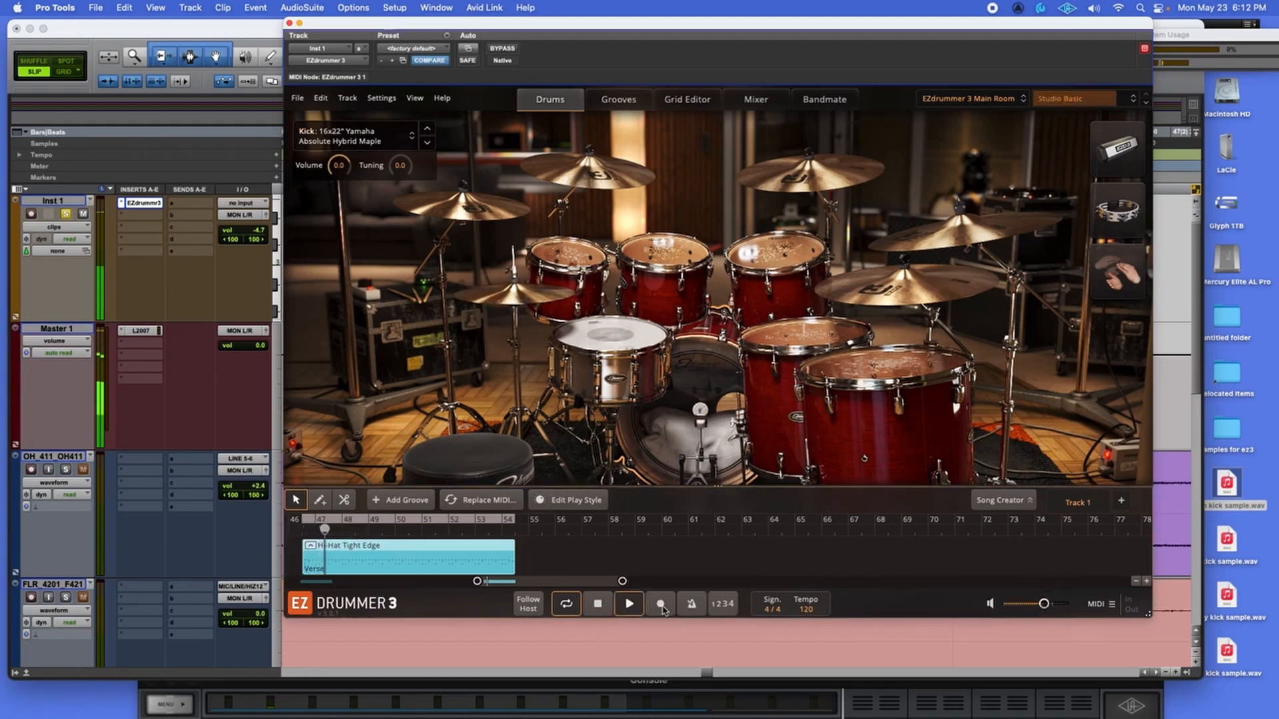
Replace the Main Room kick with 'g kick sample.wav' dragged from the desktop.
{"action": "mouse_move", "coordinate": [1046, 607]}
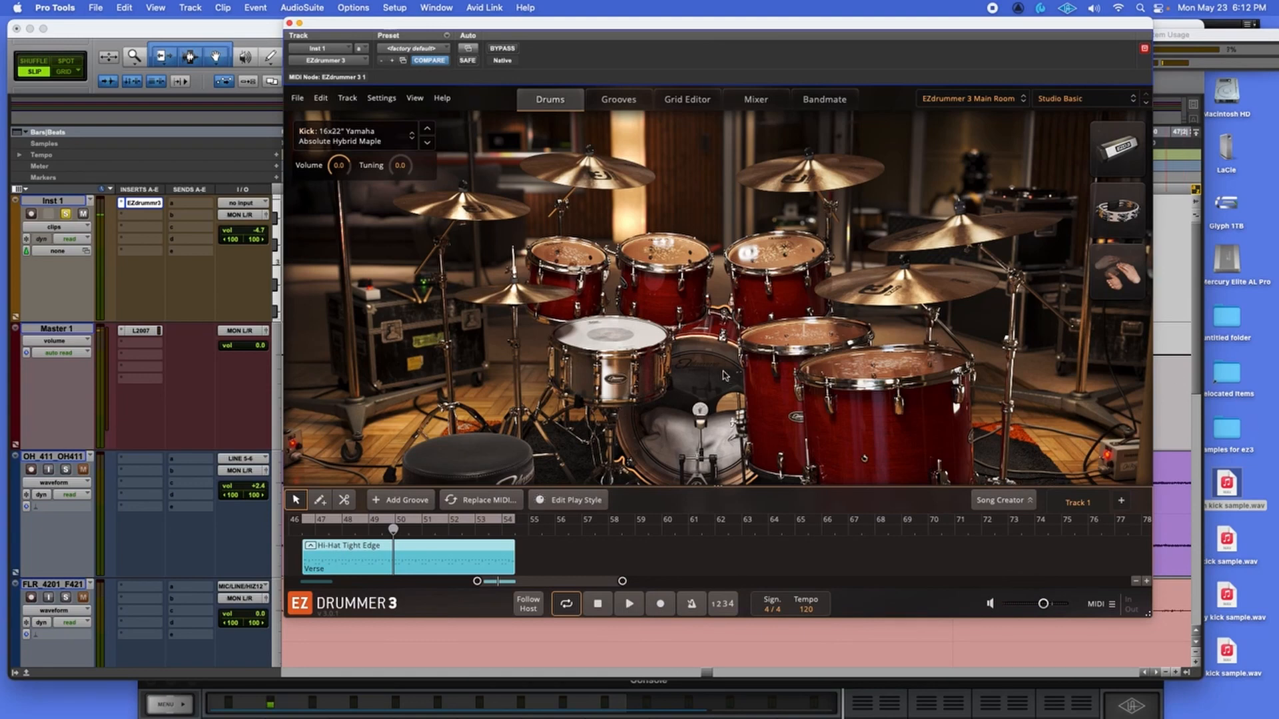
{"action": "left_click", "coordinate": [390, 137]}
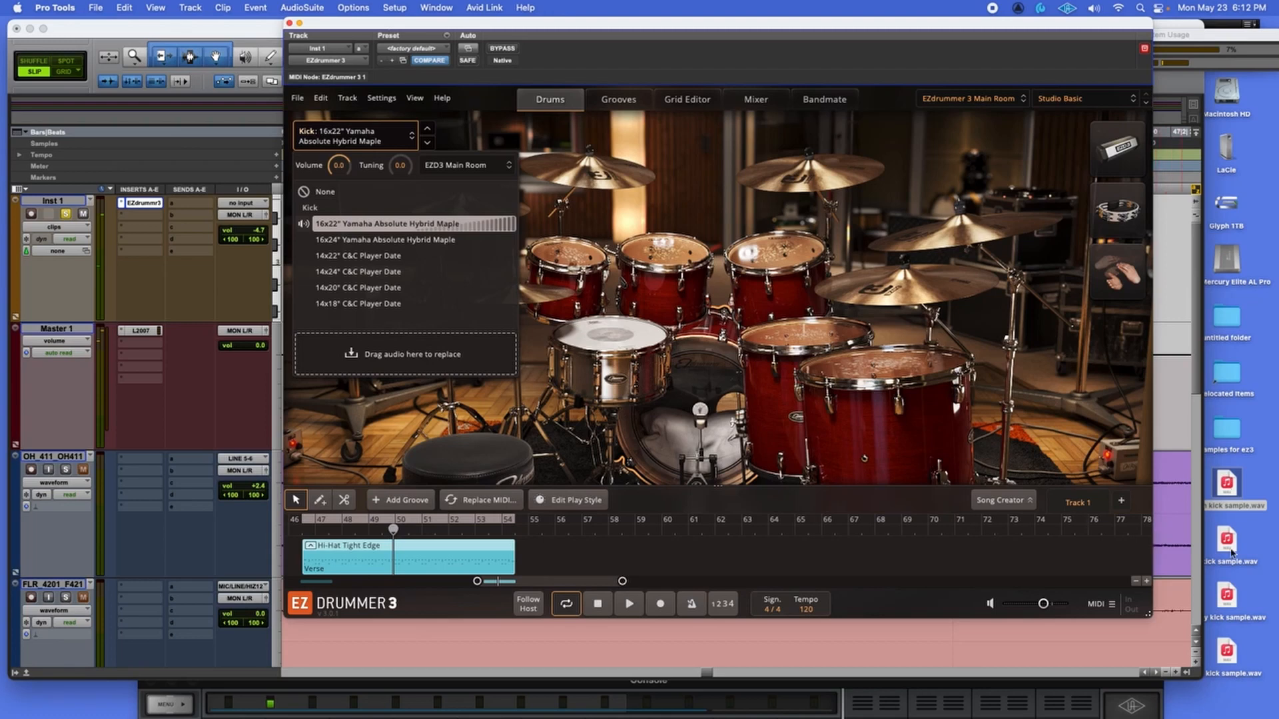
{"action": "left_click_drag", "start_coordinate": [1230, 550], "coordinate": [420, 360]}
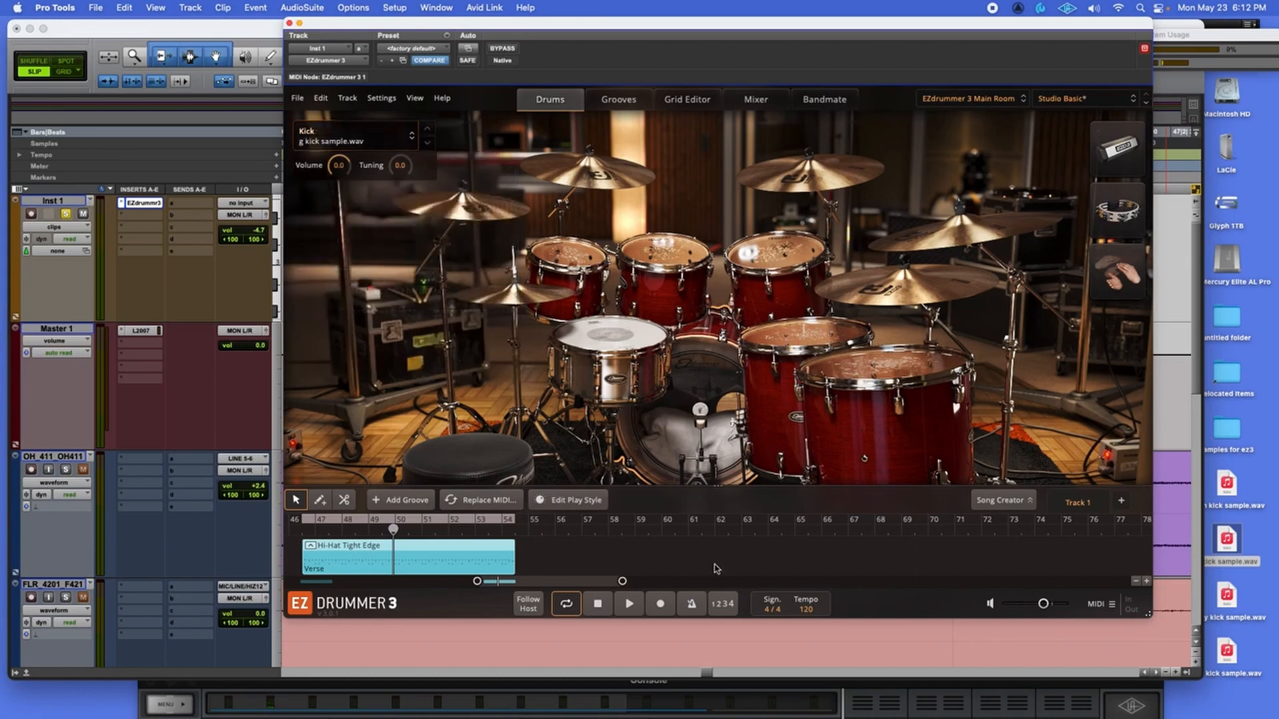
In the mixer, pan User Kick left, lower it to -7.1 and solo it.
{"action": "left_click", "coordinate": [631, 604]}
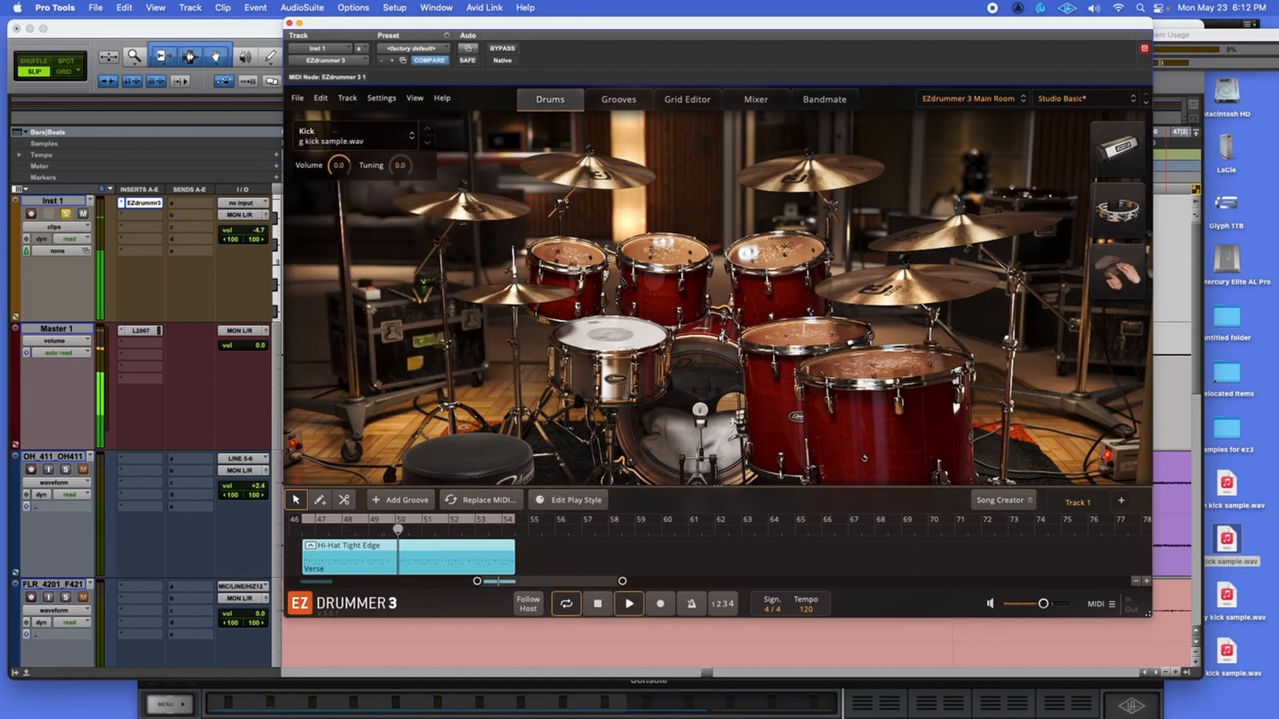
{"action": "left_click", "coordinate": [756, 99]}
{"action": "left_click_drag", "start_coordinate": [358, 273], "coordinate": [358, 281]}
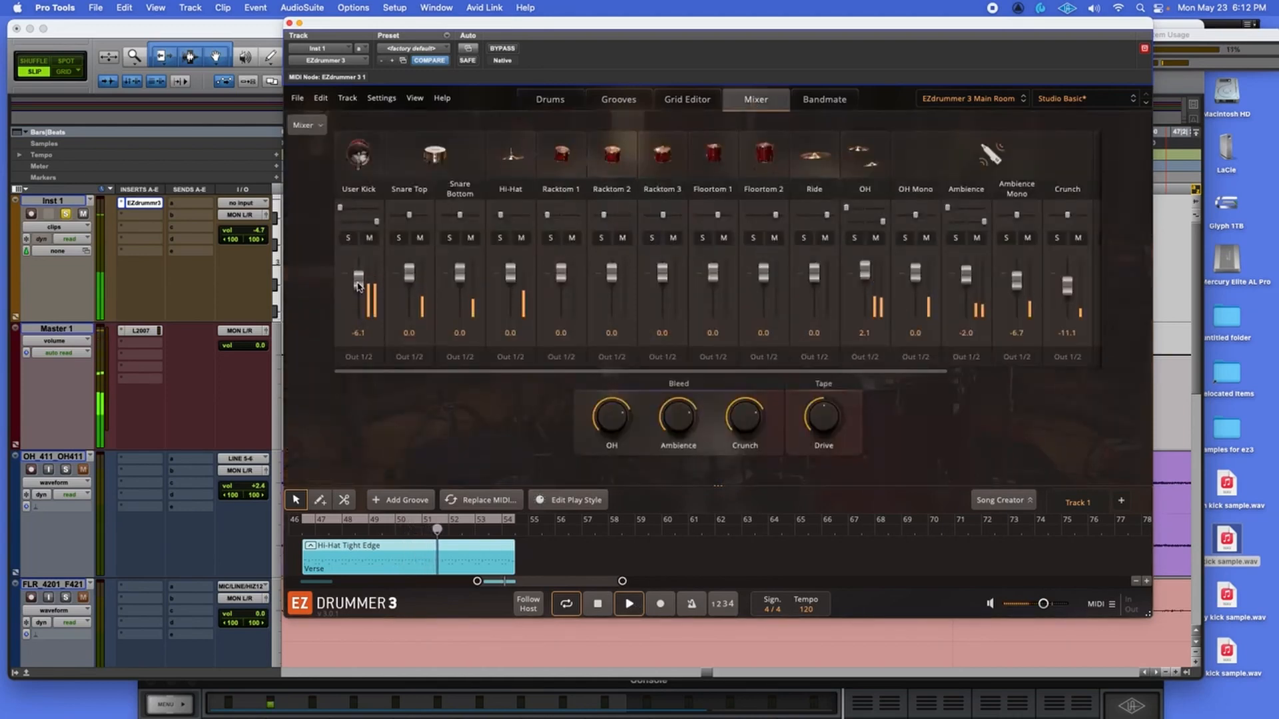
{"action": "left_click_drag", "start_coordinate": [370, 222], "coordinate": [371, 211]}
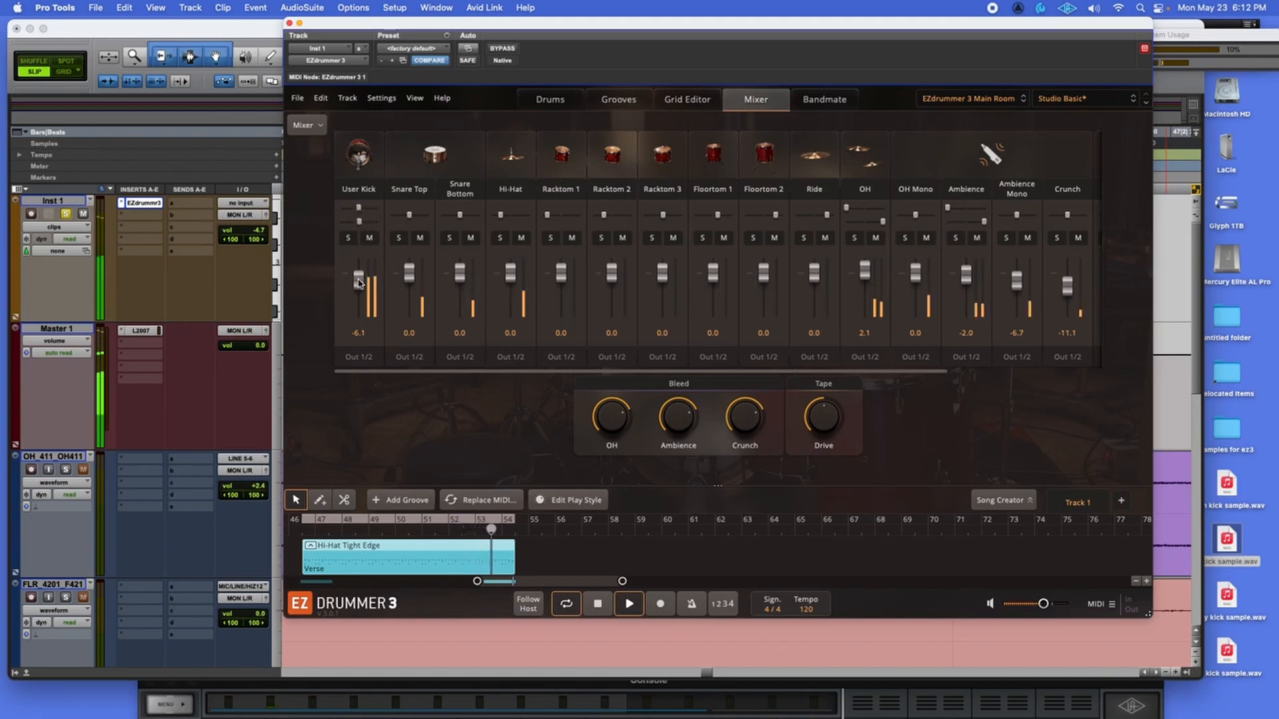
{"action": "left_click_drag", "start_coordinate": [358, 279], "coordinate": [358, 279]}
{"action": "left_click", "coordinate": [348, 239]}
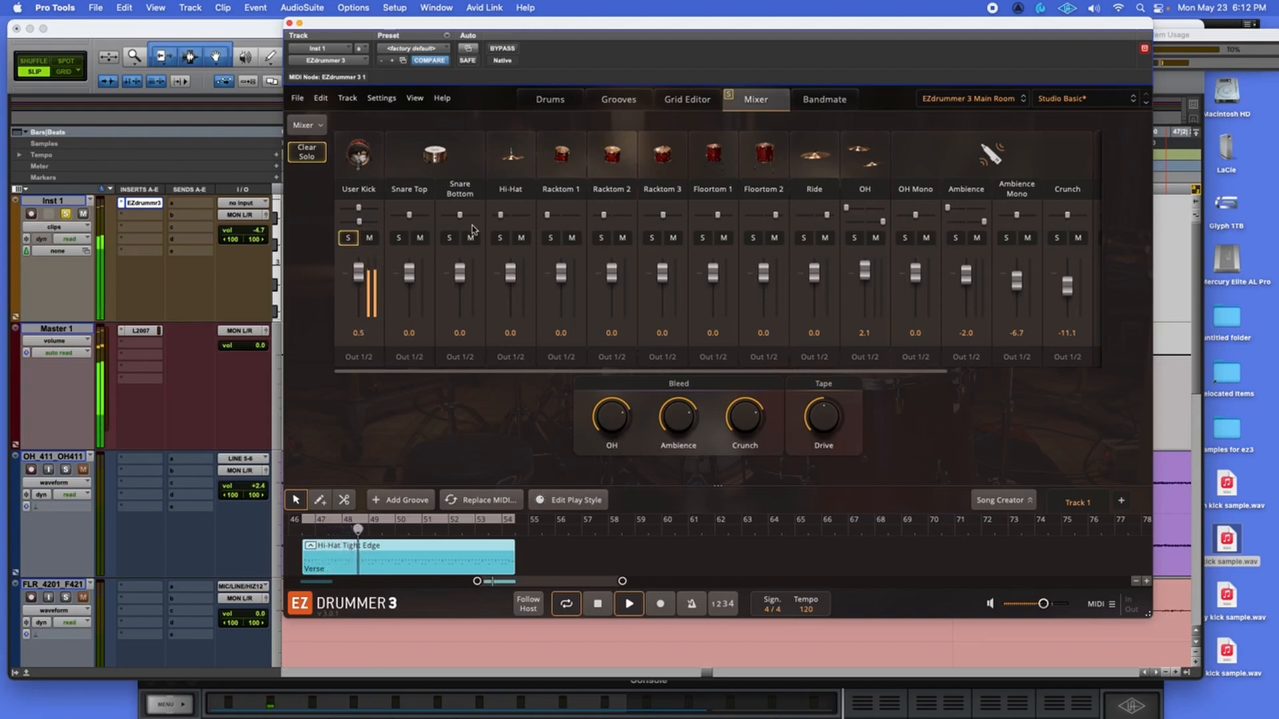
Audition clean kick sample.wav as the kick, then go back to g kick sample.wav.
{"action": "left_click", "coordinate": [562, 100]}
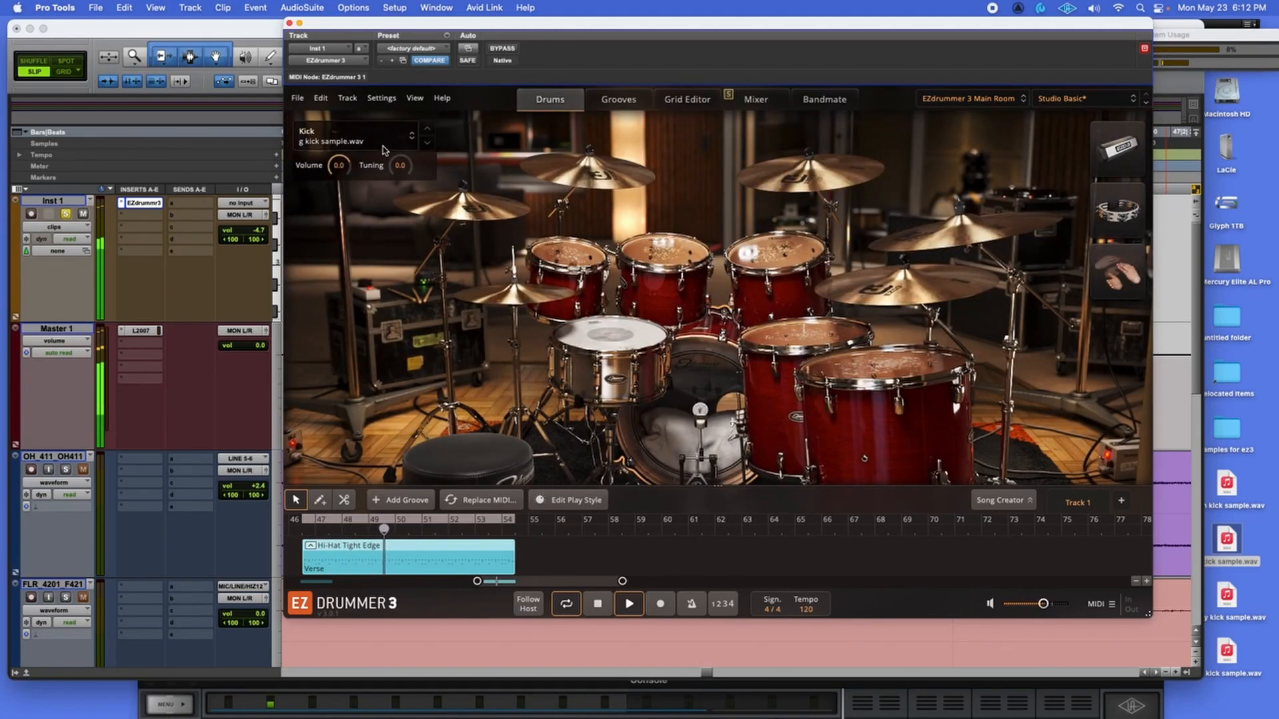
{"action": "left_click", "coordinate": [384, 148]}
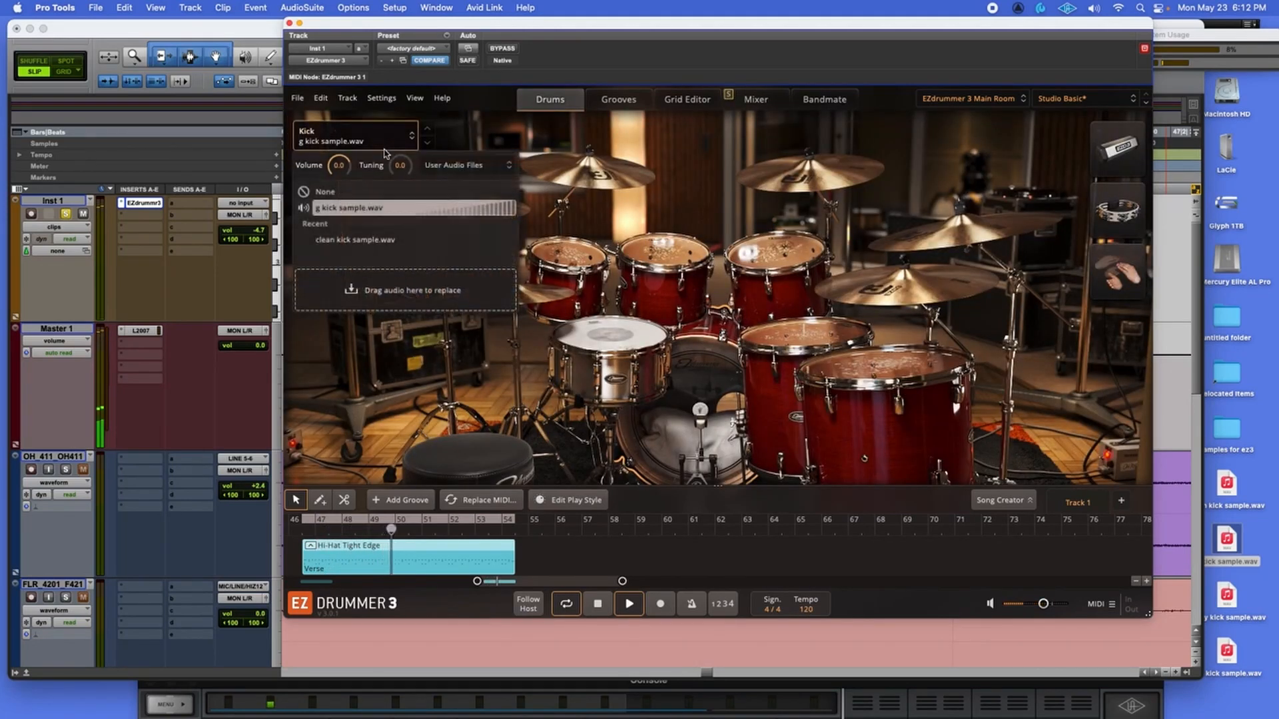
{"action": "left_click", "coordinate": [373, 241]}
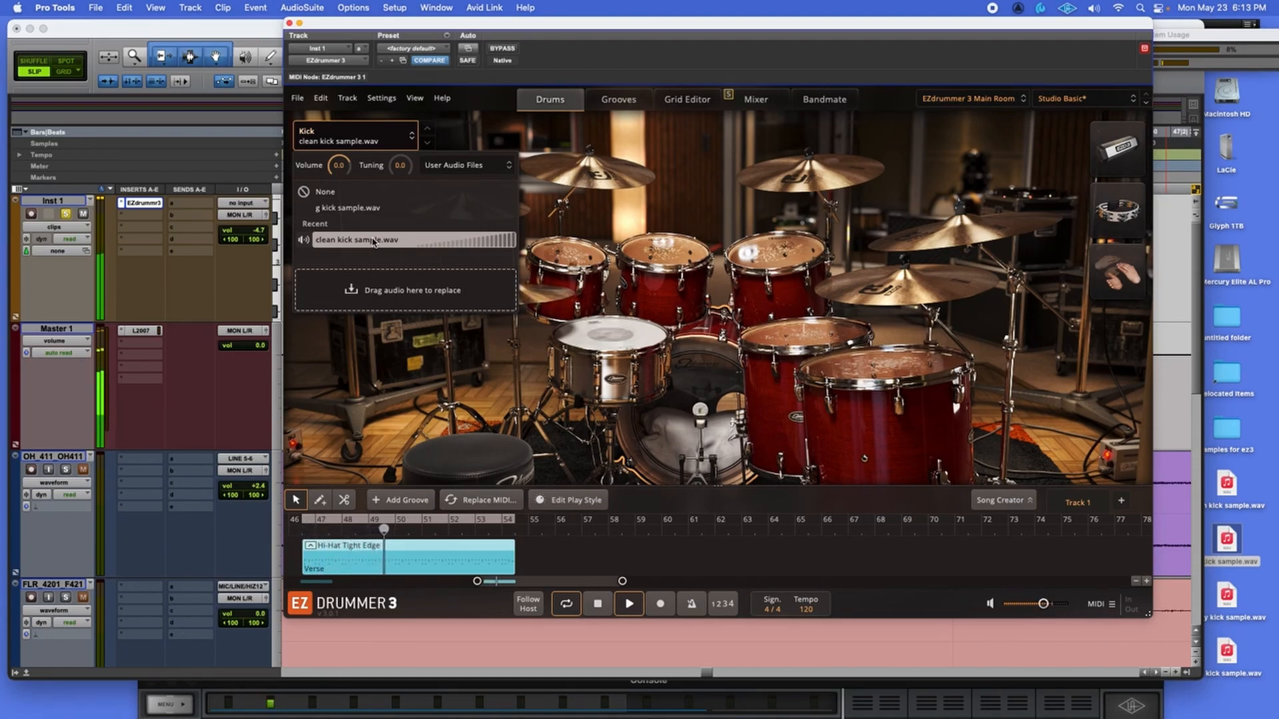
{"action": "left_click", "coordinate": [365, 210]}
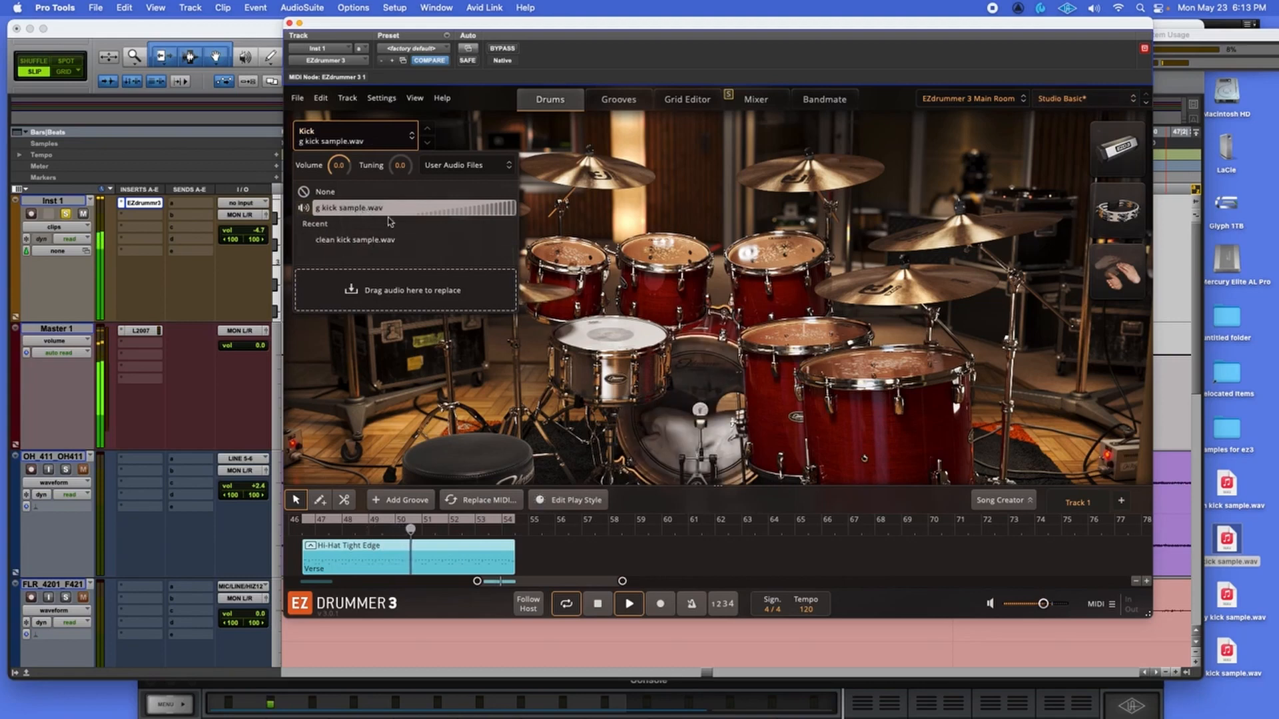
Raise User Kick to -2.6 dB, unsolo it and stop playback.
{"action": "left_click", "coordinate": [756, 99]}
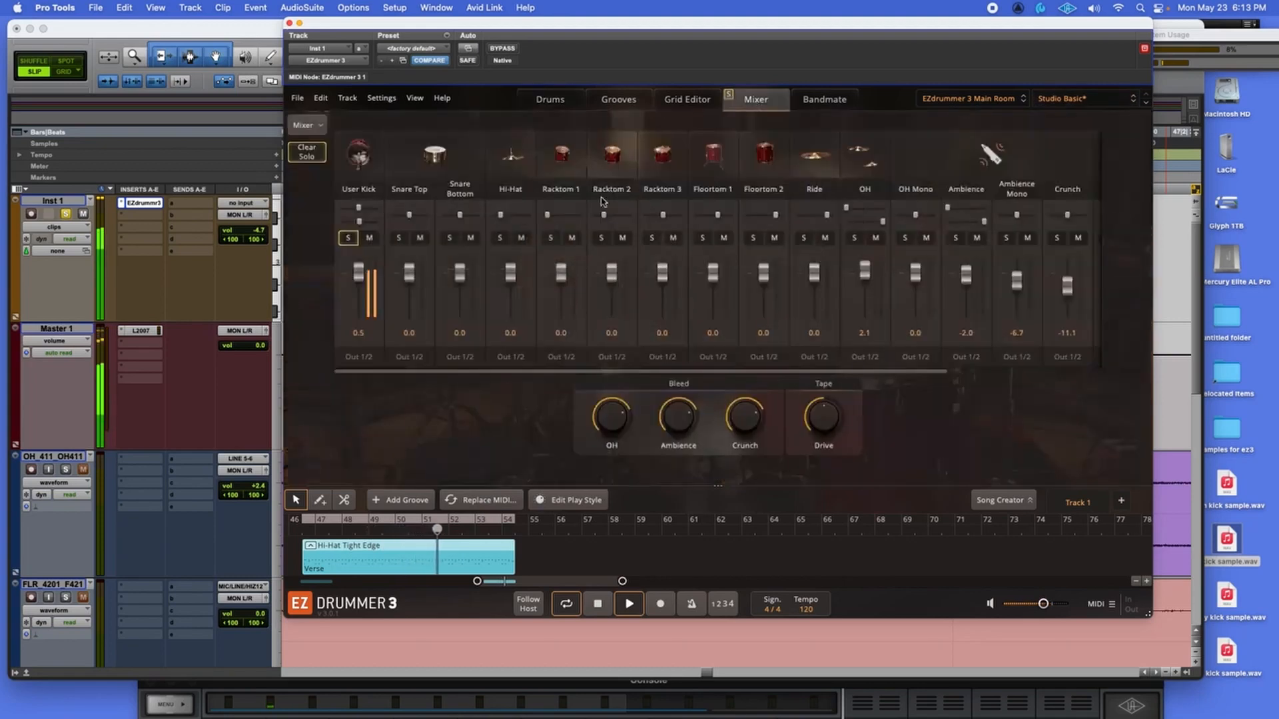
{"action": "left_click_drag", "start_coordinate": [358, 287], "coordinate": [358, 285]}
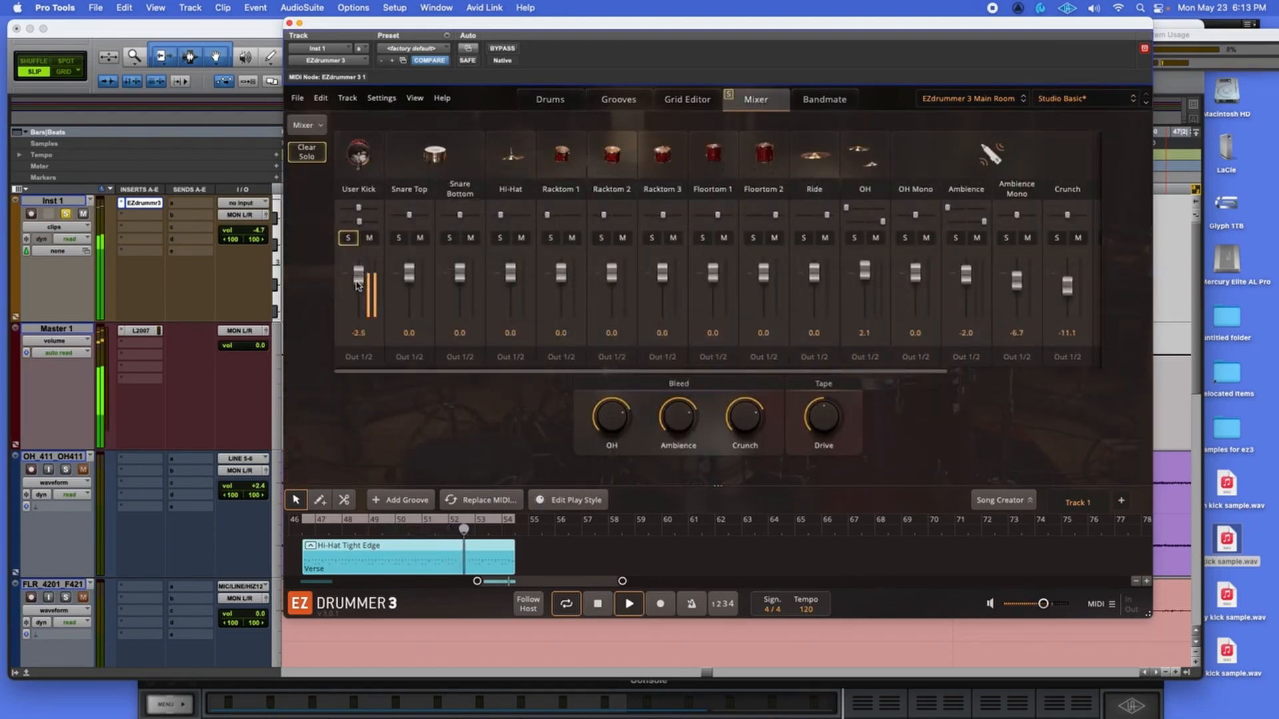
{"action": "left_click", "coordinate": [348, 238]}
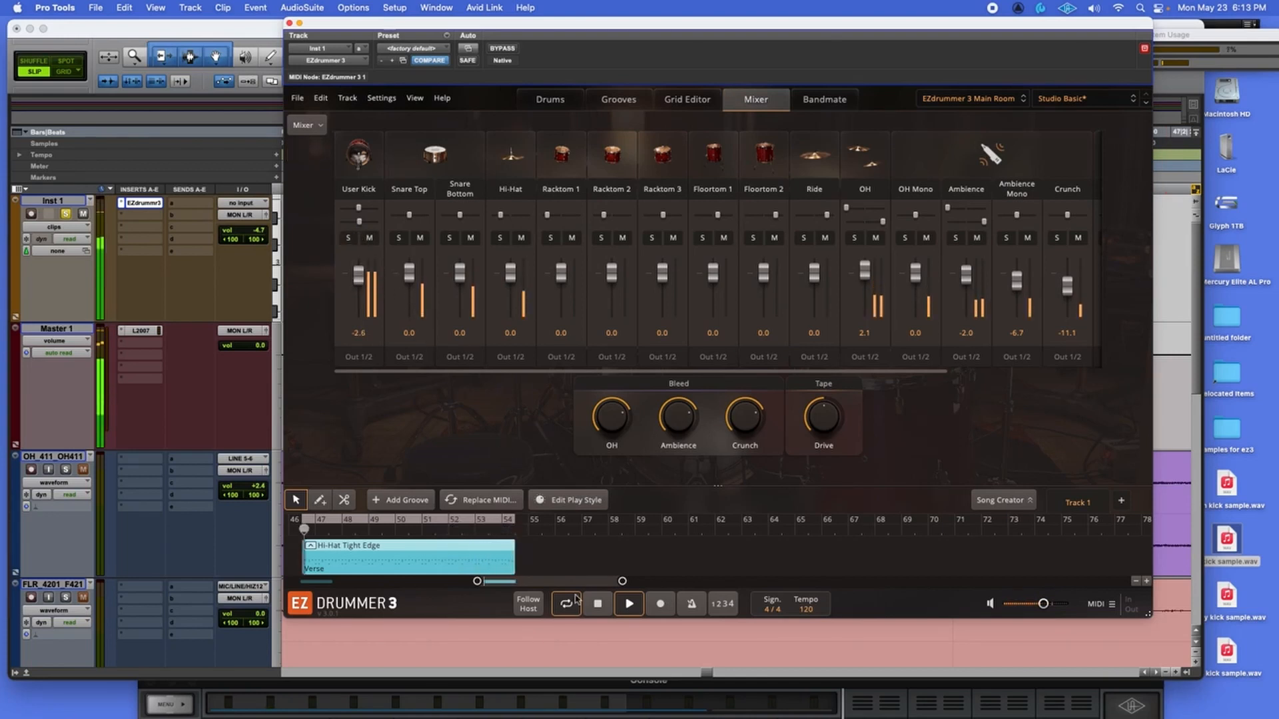
{"action": "left_click", "coordinate": [598, 605]}
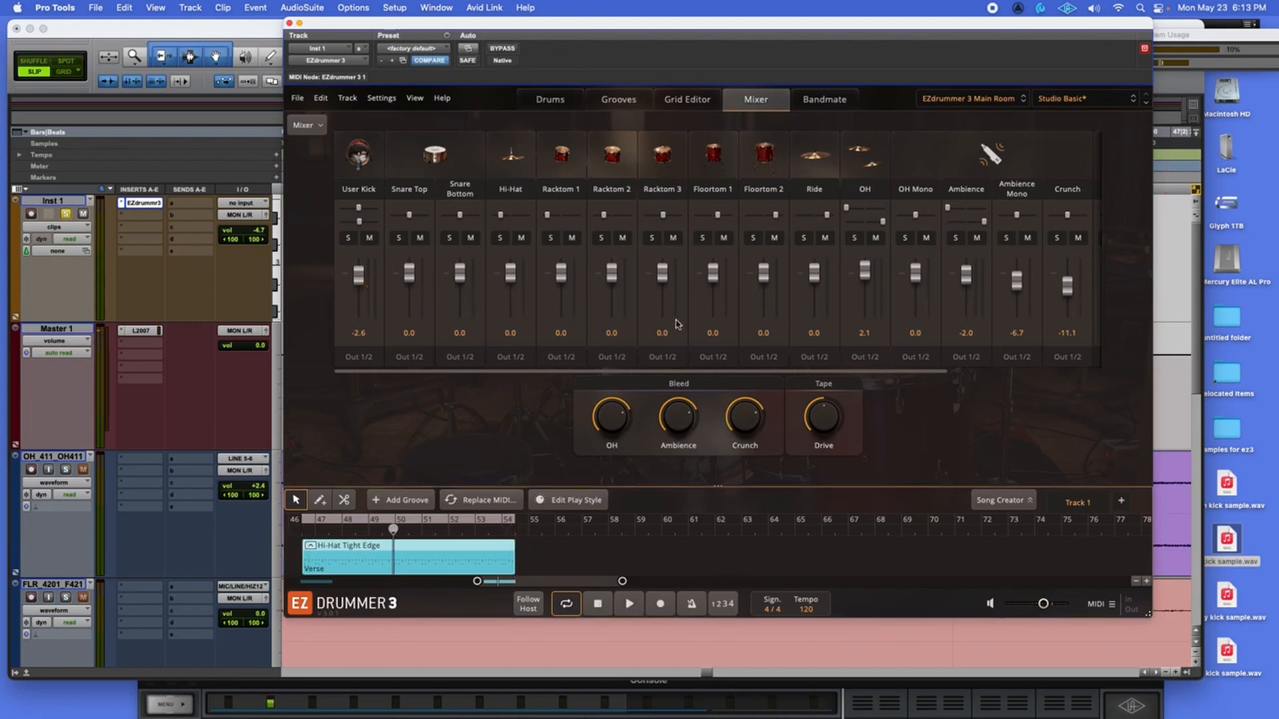
{"action": "left_click", "coordinate": [556, 97]}
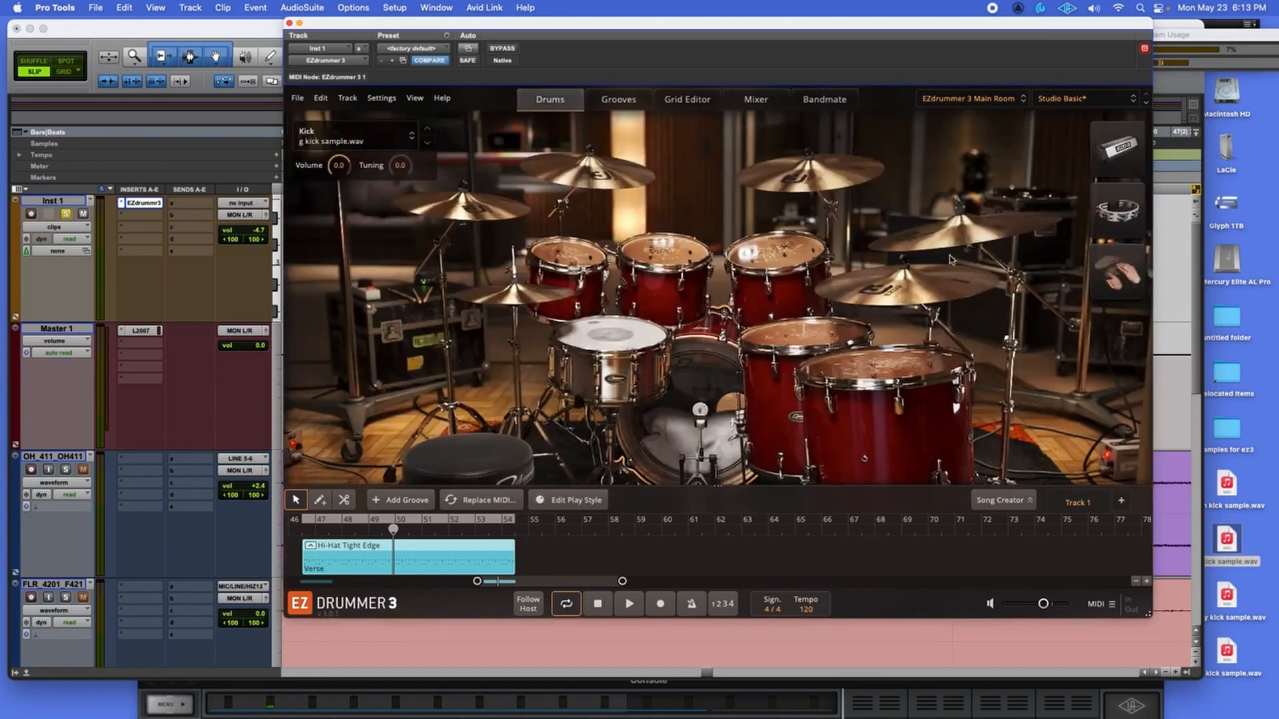
Replace the kick with subby kick sample.wav dragged from the desktop.
{"action": "left_click", "coordinate": [1218, 605]}
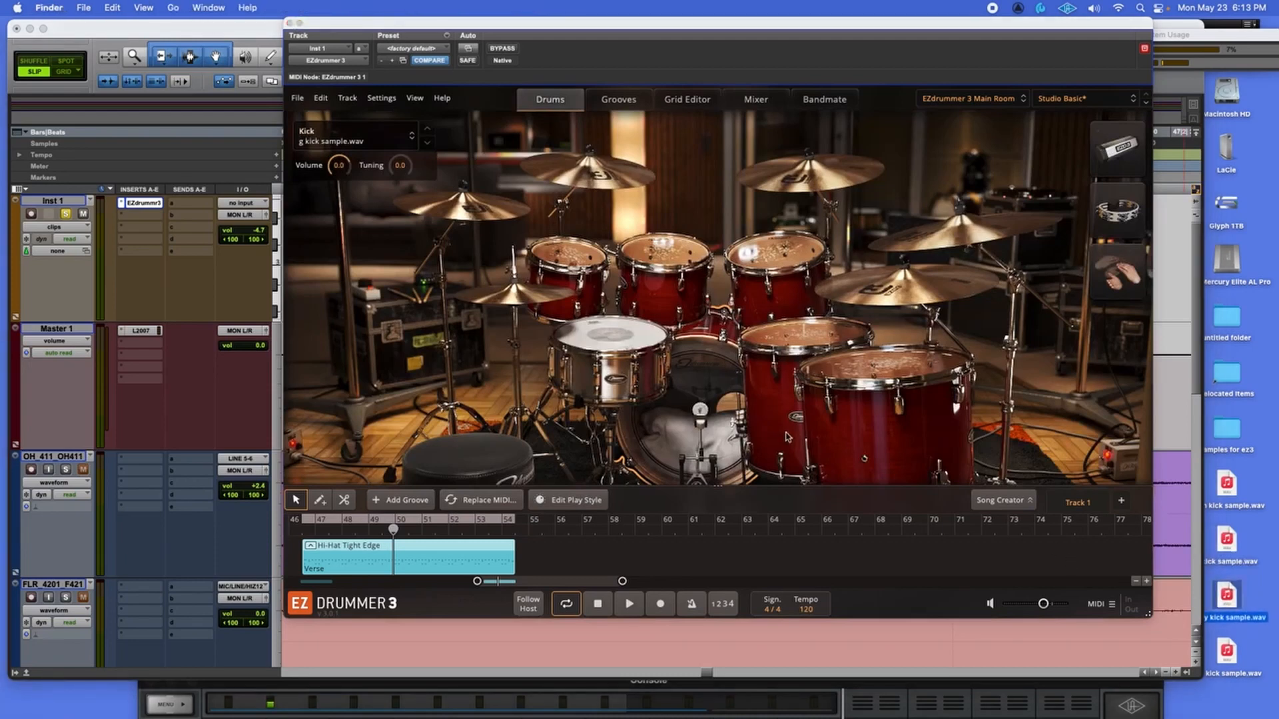
{"action": "left_click", "coordinate": [681, 421]}
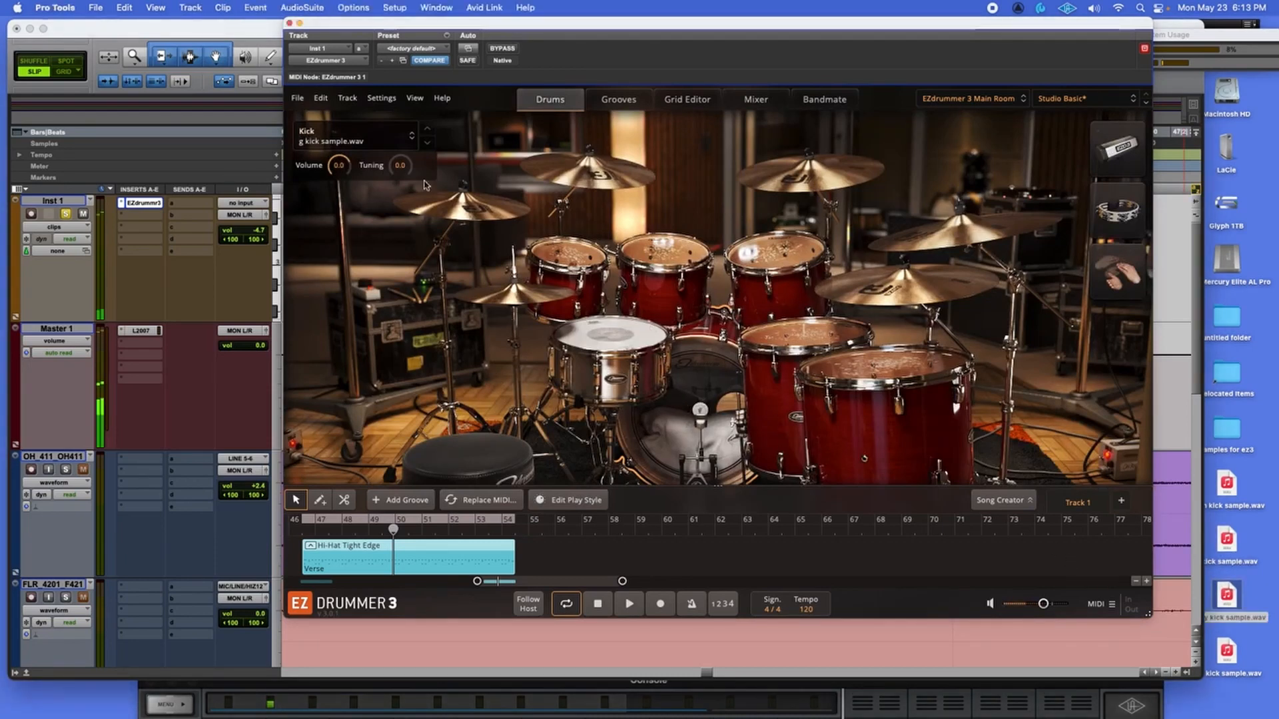
{"action": "left_click", "coordinate": [391, 137]}
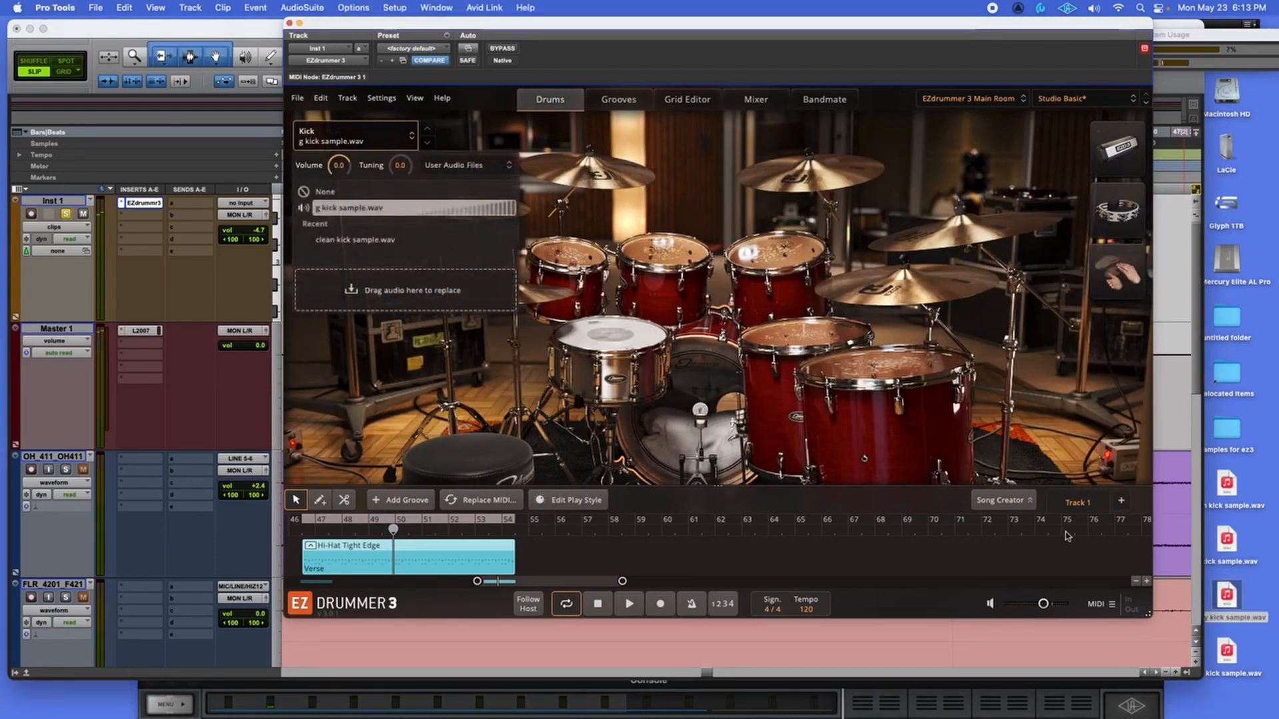
{"action": "left_click_drag", "start_coordinate": [1230, 594], "coordinate": [373, 298]}
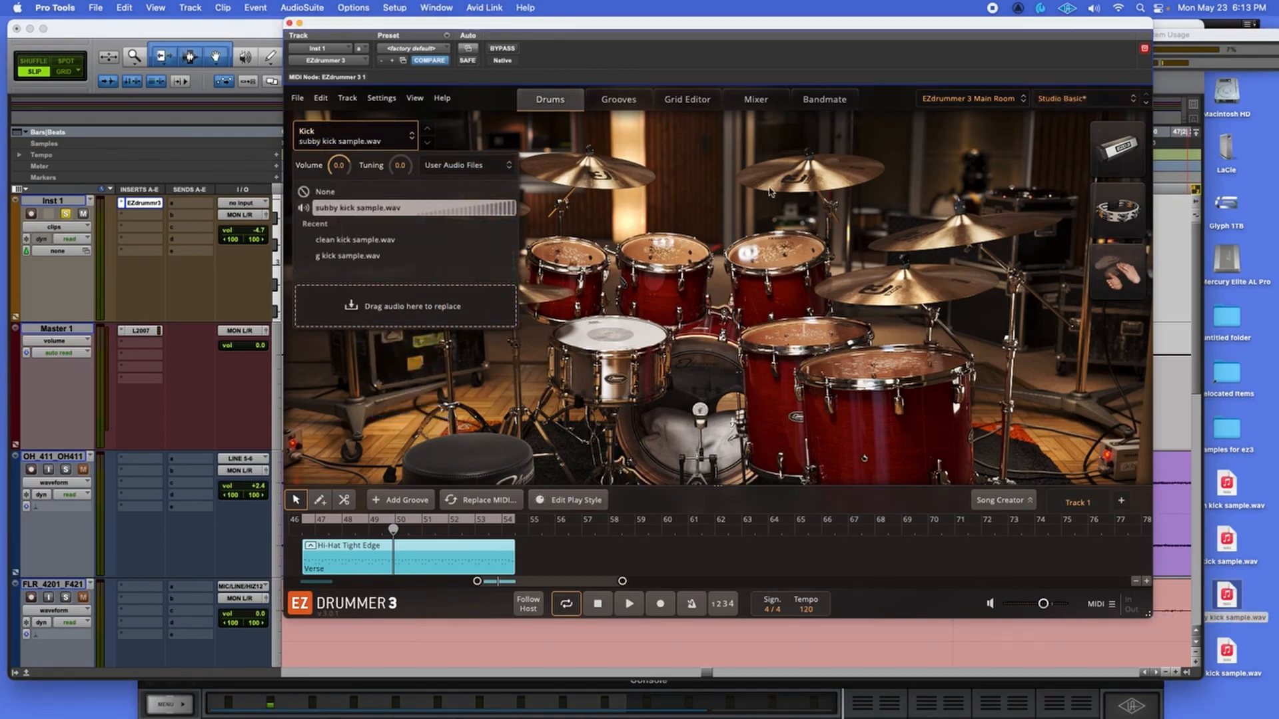
Set User Kick to -5.5 dB and Tape Drive to about 76% while auditioning.
{"action": "left_click", "coordinate": [745, 102]}
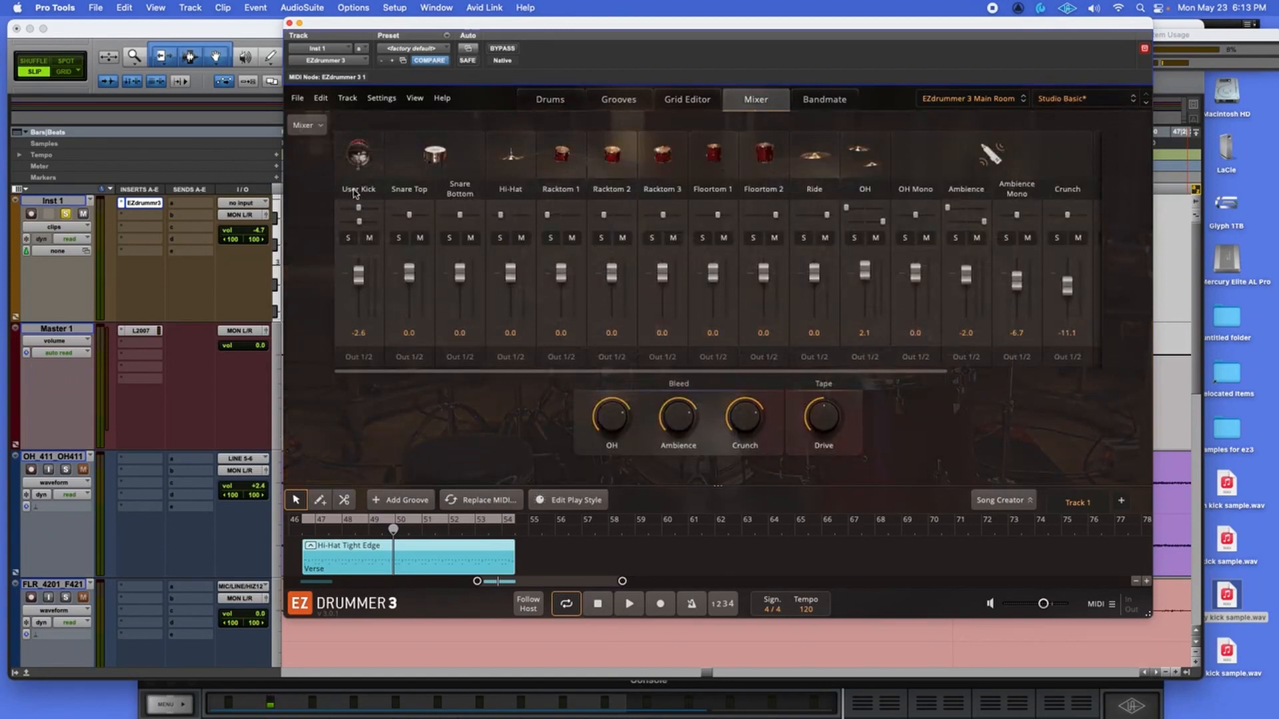
{"action": "left_click", "coordinate": [629, 604]}
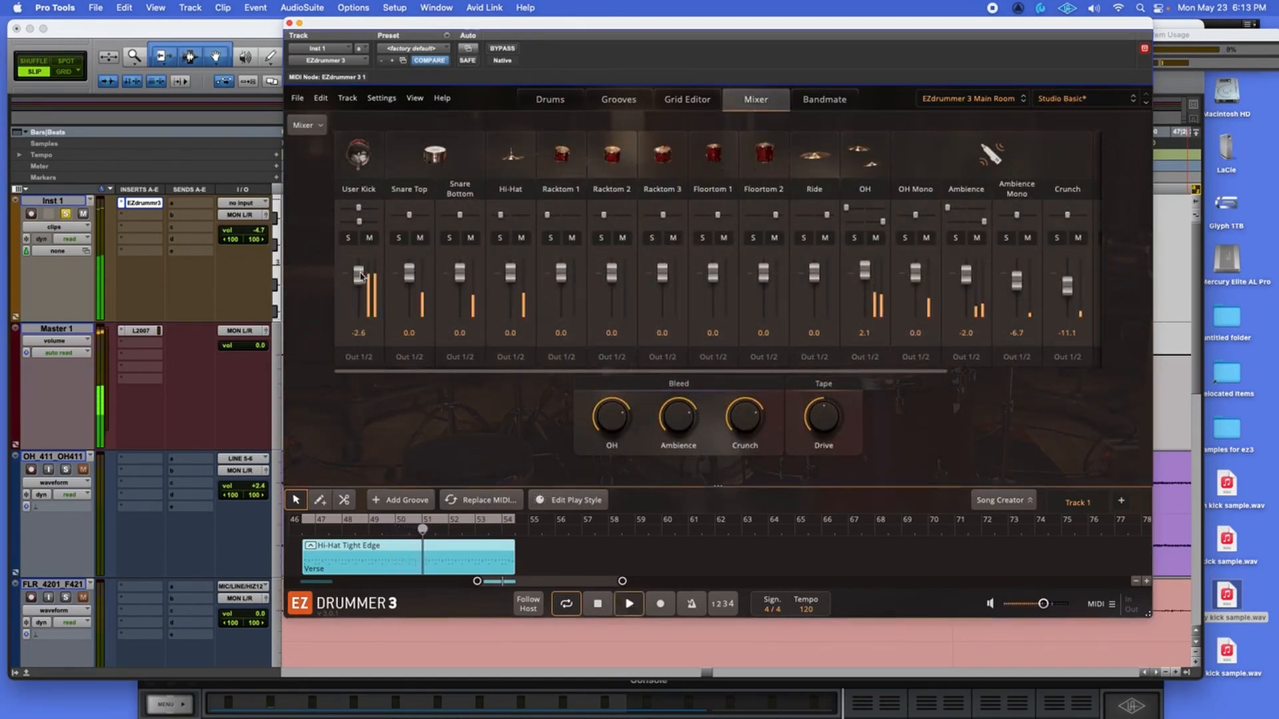
{"action": "left_click_drag", "start_coordinate": [359, 275], "coordinate": [359, 282]}
{"action": "left_click", "coordinate": [348, 240]}
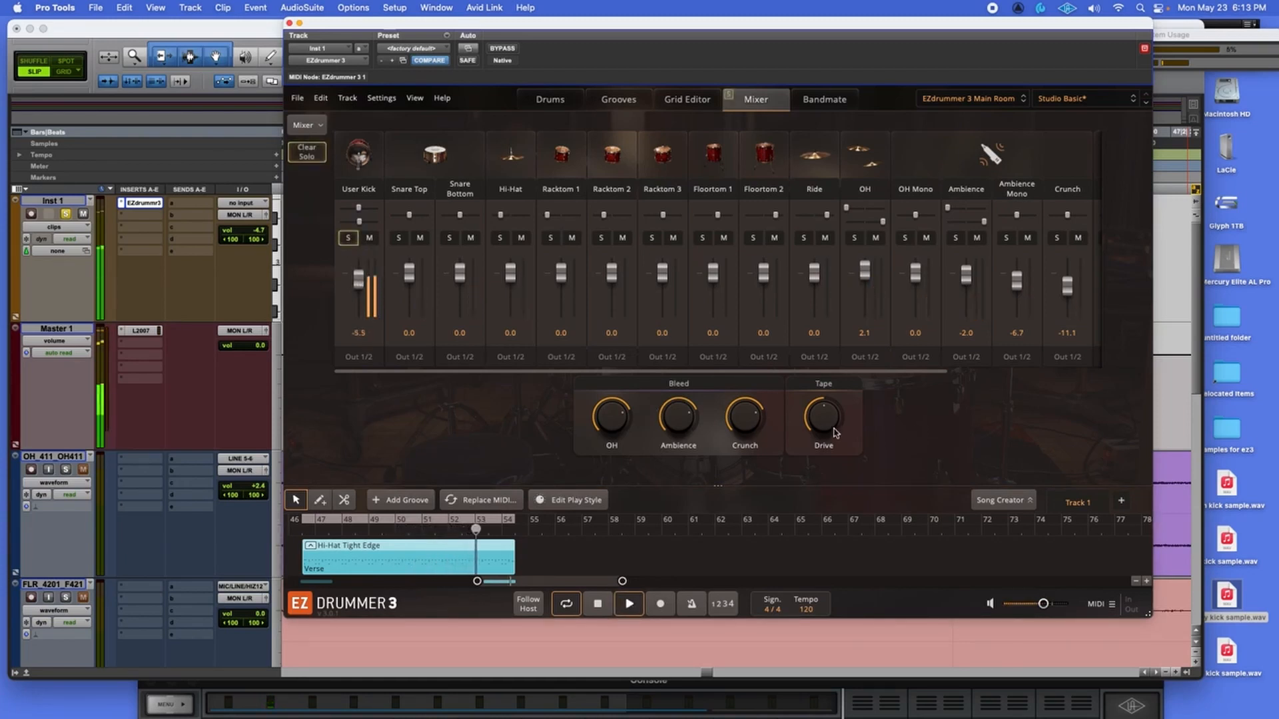
{"action": "left_click_drag", "start_coordinate": [848, 296], "coordinate": [799, 628]}
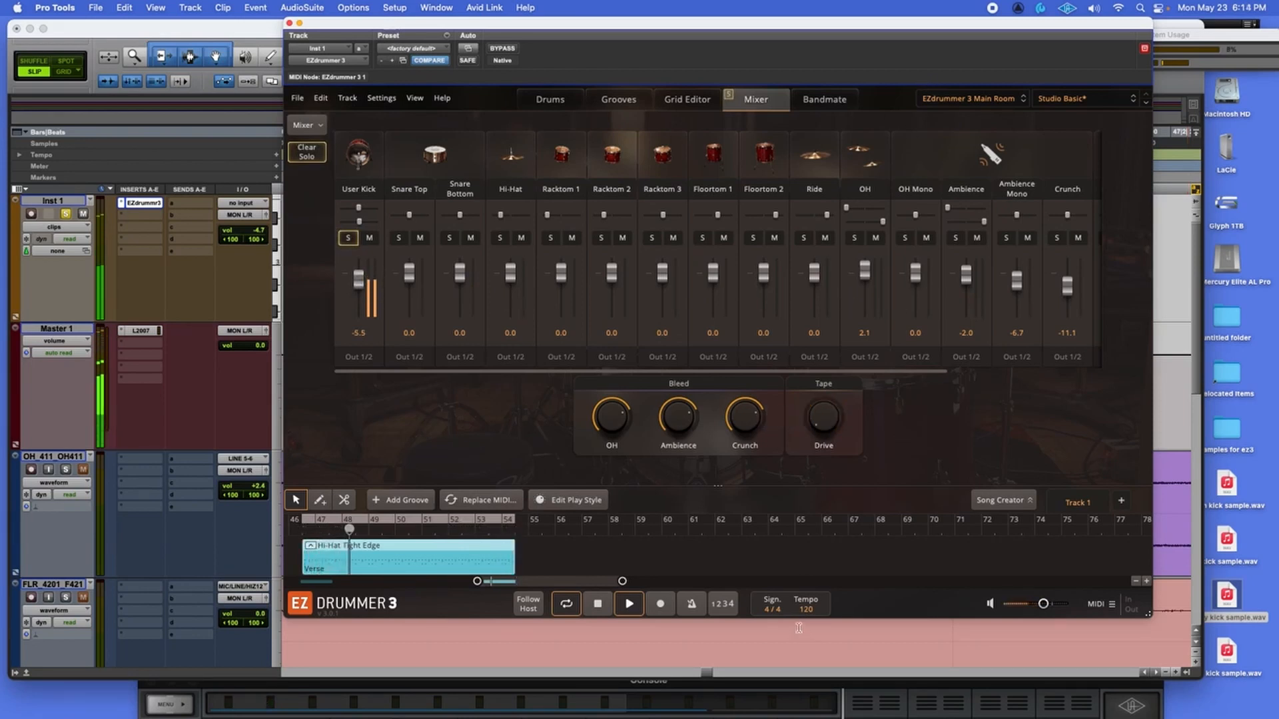
{"action": "left_click", "coordinate": [350, 238]}
{"action": "left_click_drag", "start_coordinate": [816, 428], "coordinate": [832, 347]}
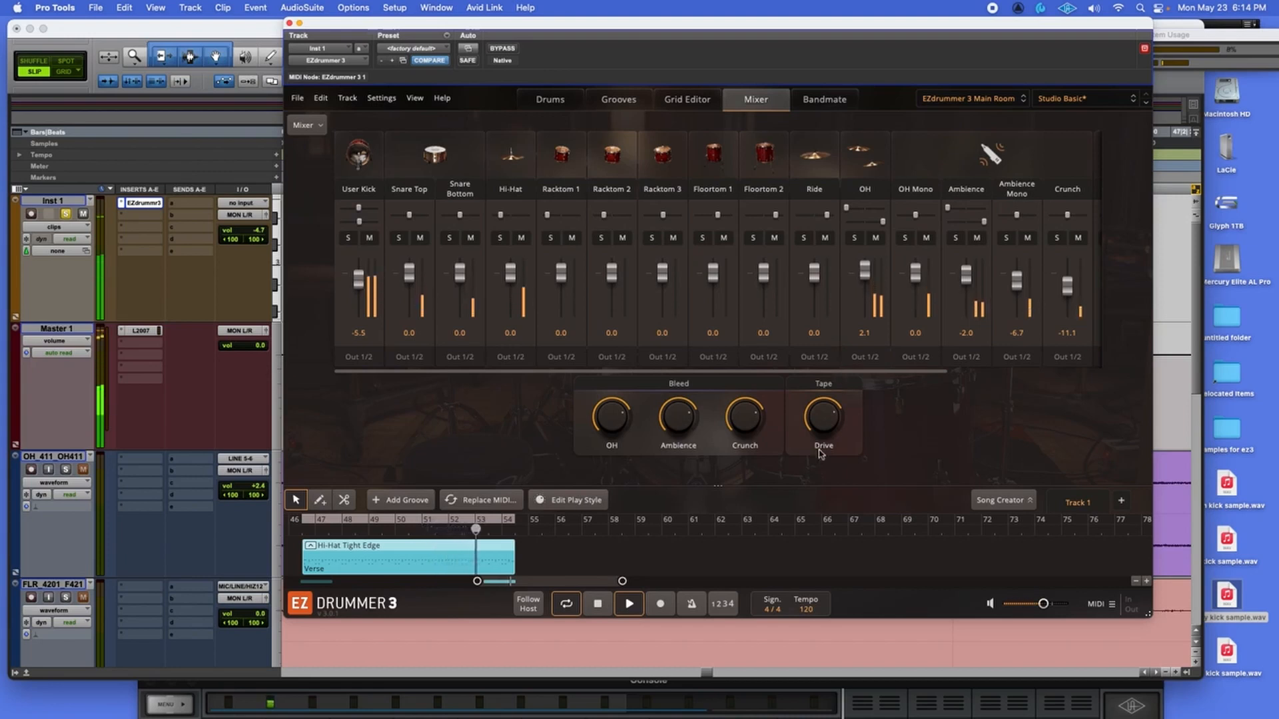
{"action": "left_click", "coordinate": [601, 610]}
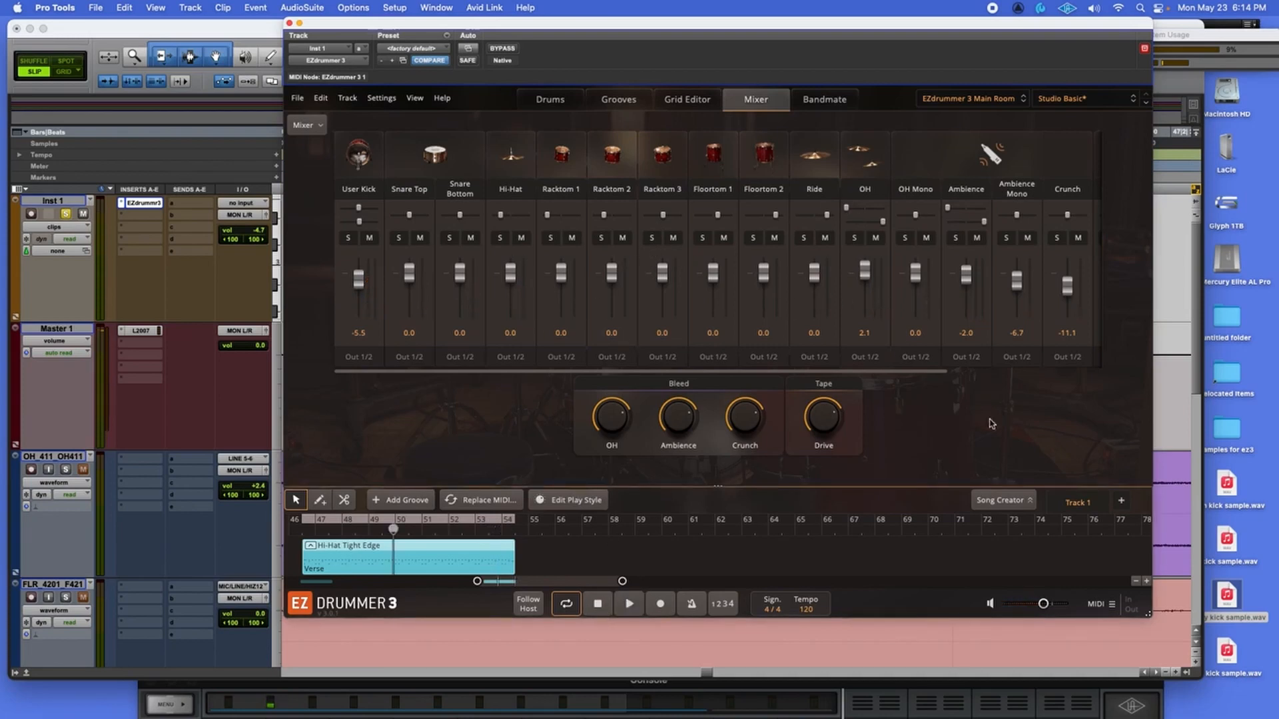
Replace the kick with dirt kick sample.wav dragged from the desktop.
{"action": "left_click", "coordinate": [542, 101]}
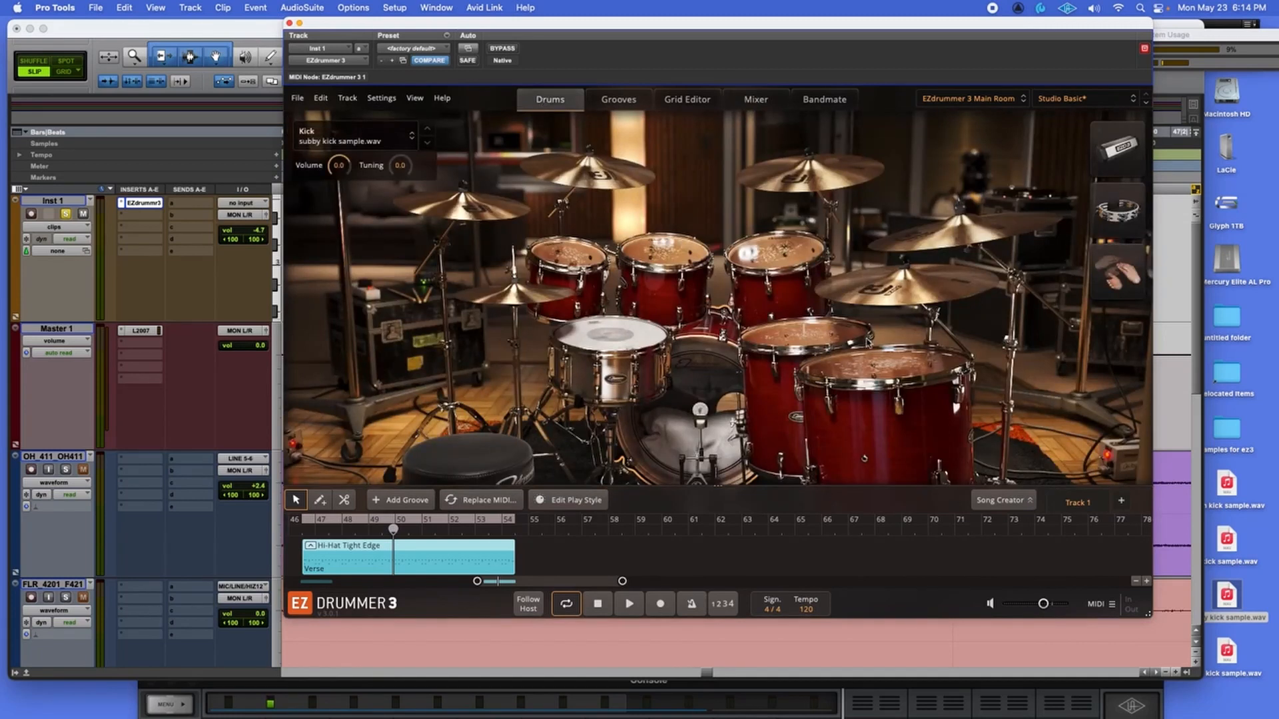
{"action": "left_click", "coordinate": [1234, 654]}
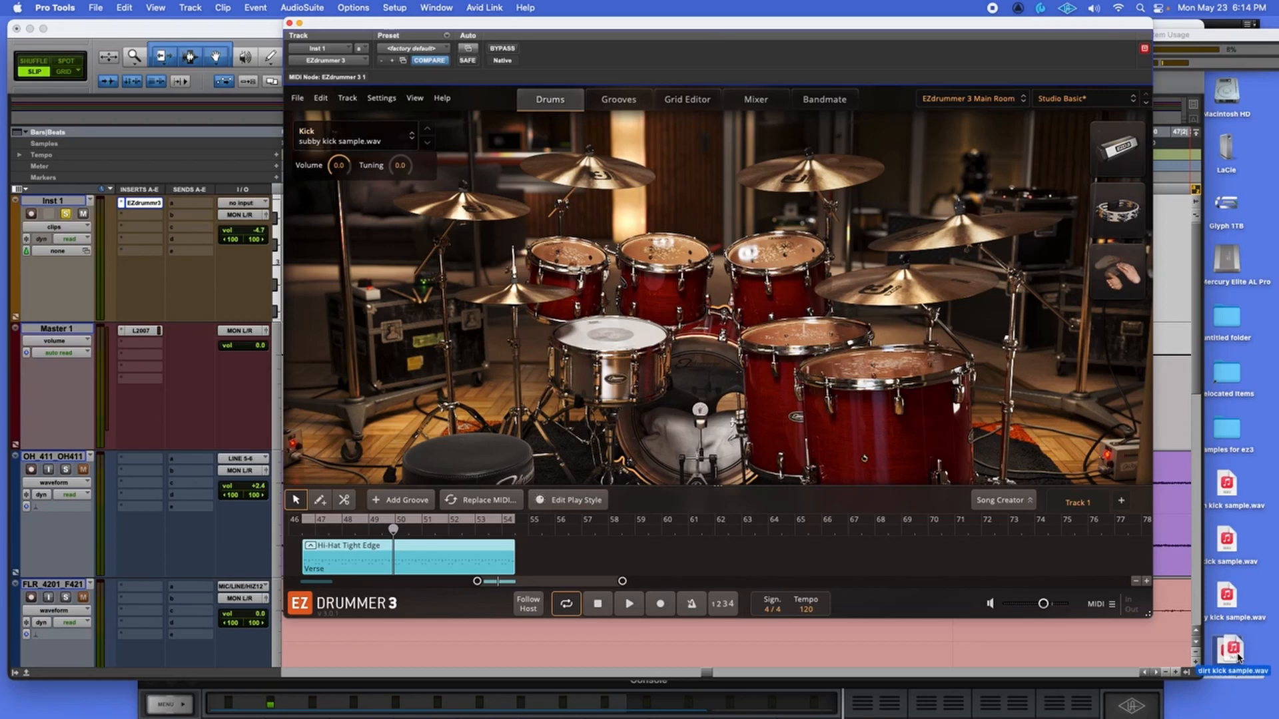
{"action": "left_click", "coordinate": [1238, 658]}
{"action": "left_click", "coordinate": [706, 375]}
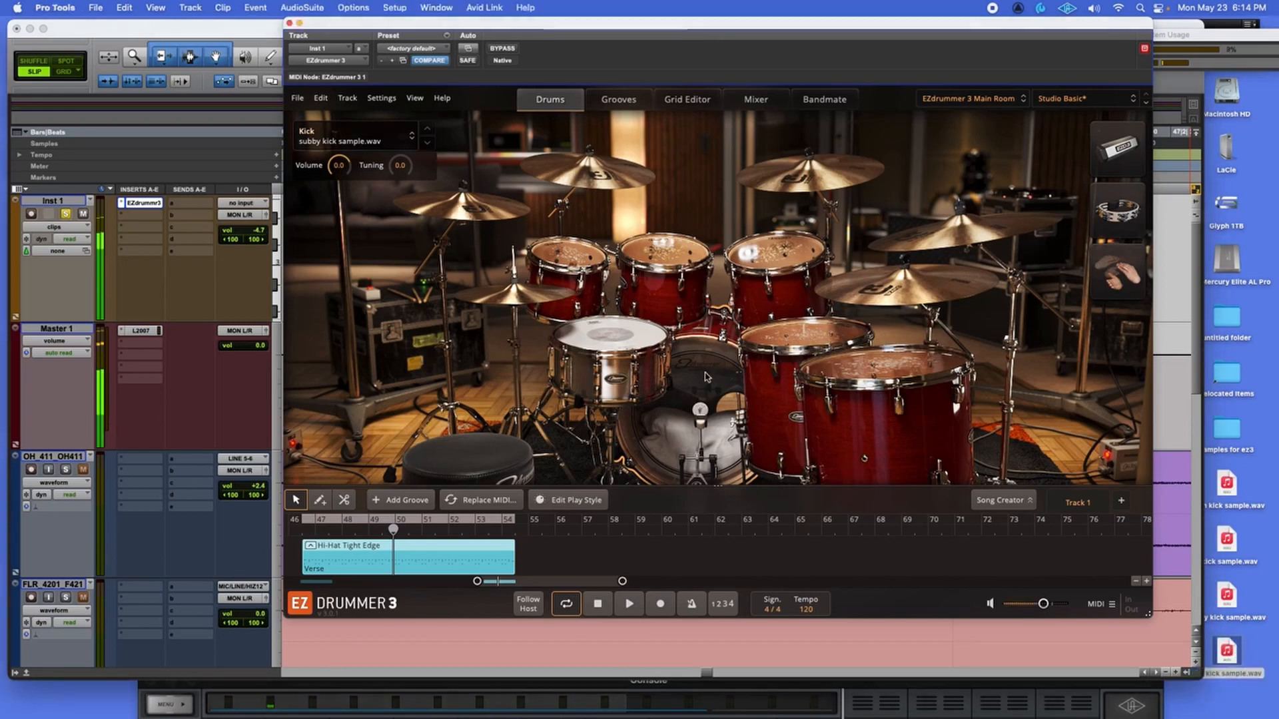
{"action": "left_click", "coordinate": [383, 137]}
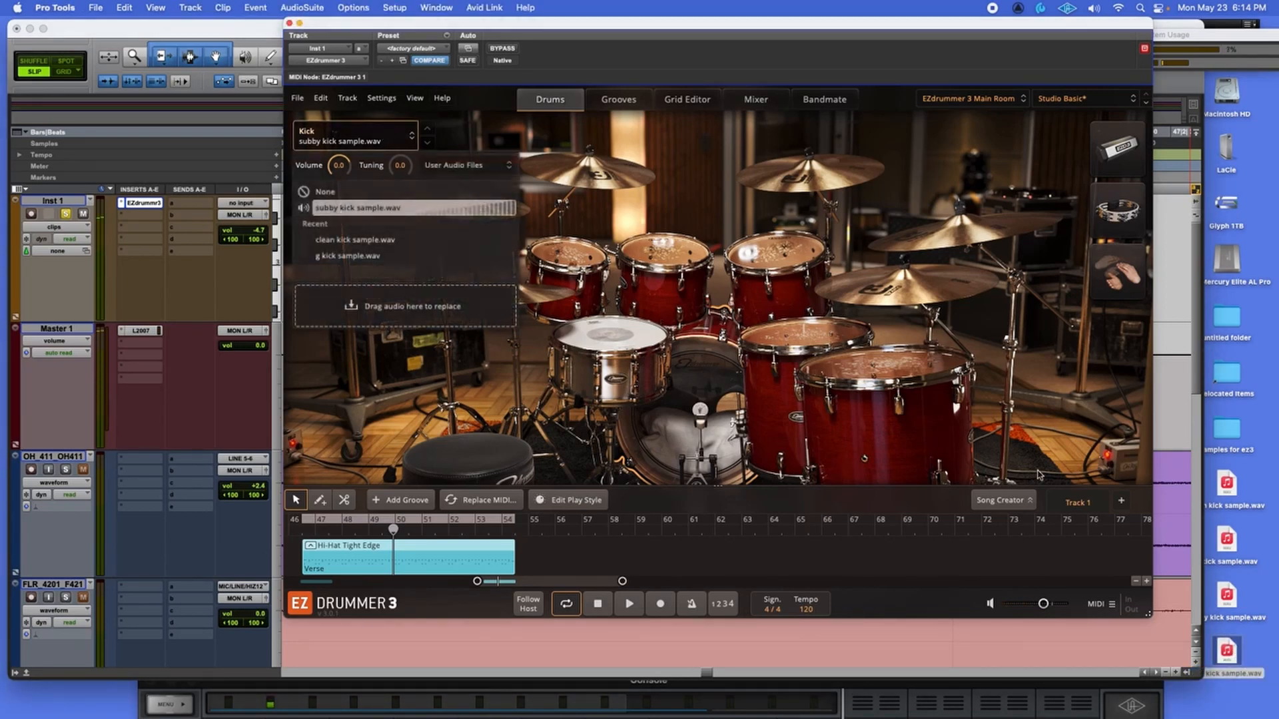
{"action": "left_click_drag", "start_coordinate": [1229, 660], "coordinate": [432, 324]}
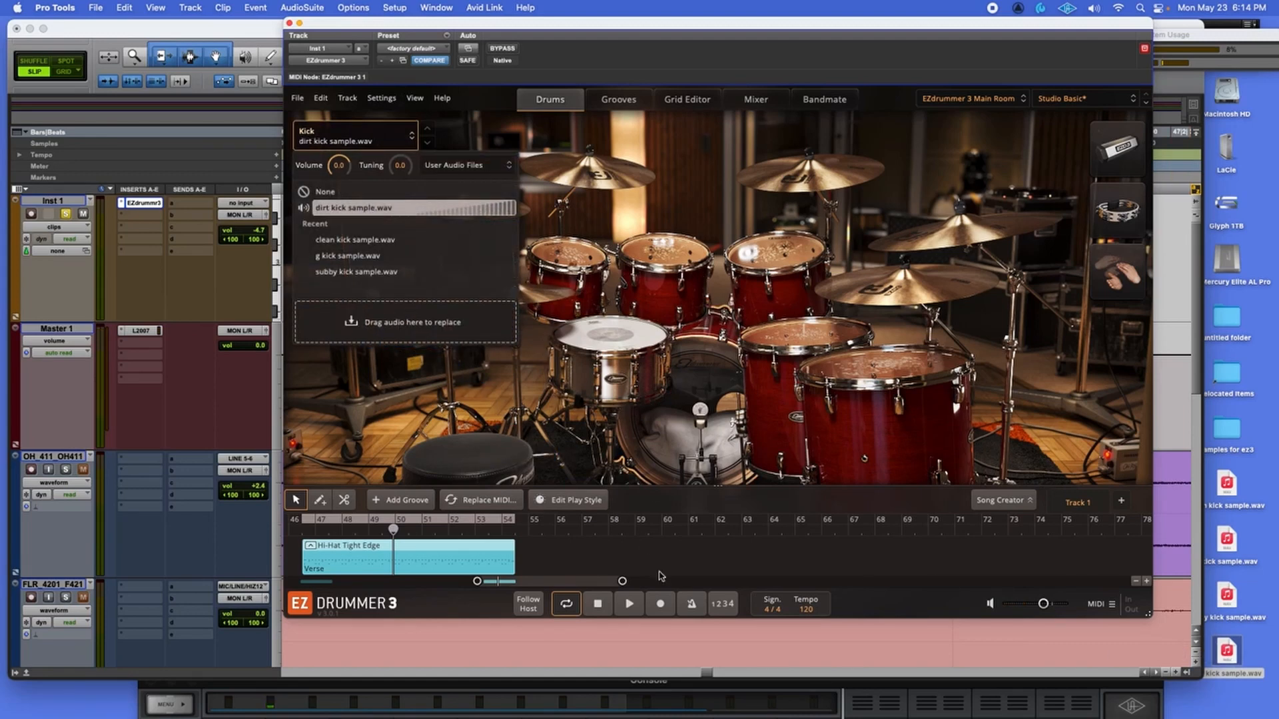
Solo User Kick at about -7.5 dB, lower Tape Drive to about 60%, then unsolo.
{"action": "left_click", "coordinate": [629, 604]}
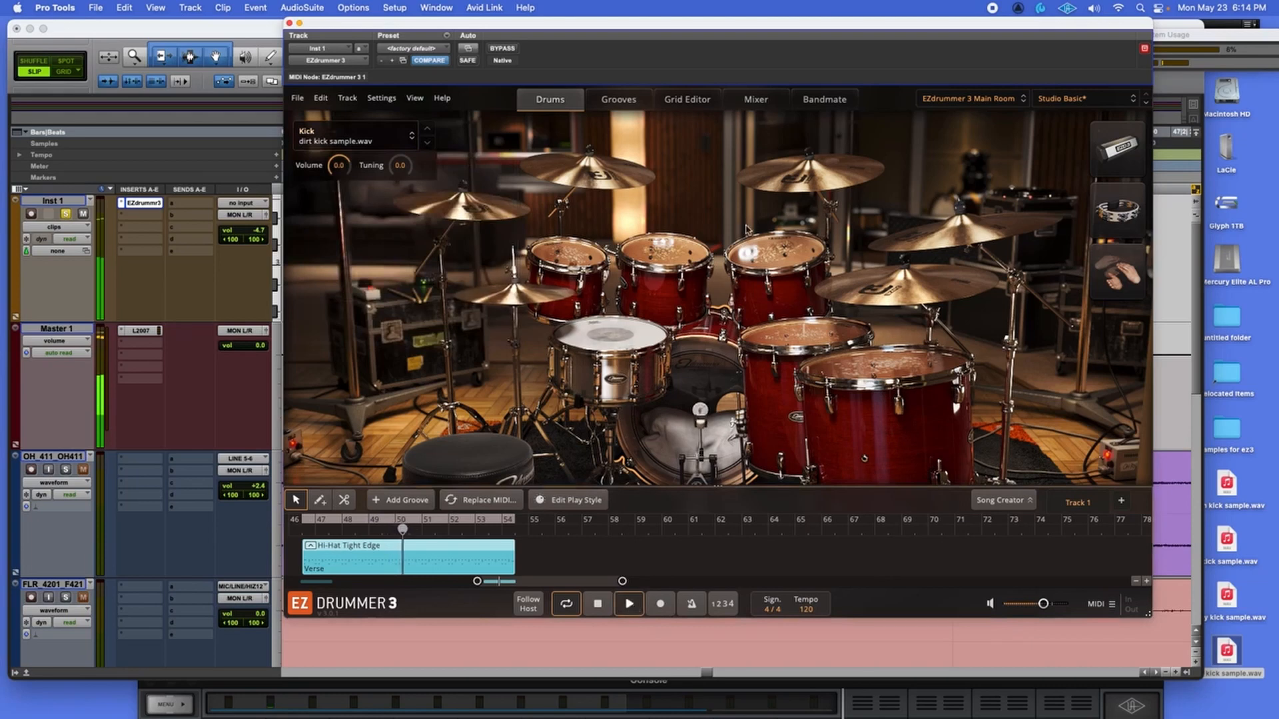
{"action": "left_click", "coordinate": [756, 99]}
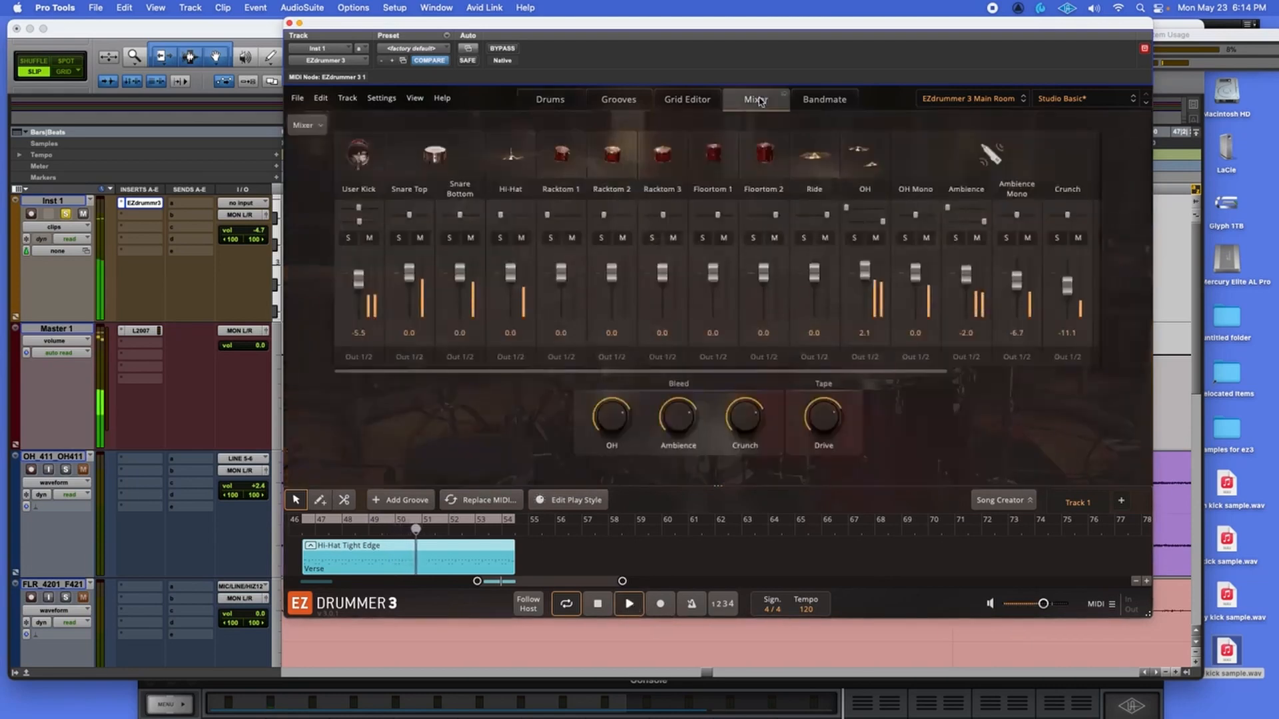
{"action": "left_click", "coordinate": [347, 238]}
{"action": "left_click_drag", "start_coordinate": [363, 286], "coordinate": [363, 289]}
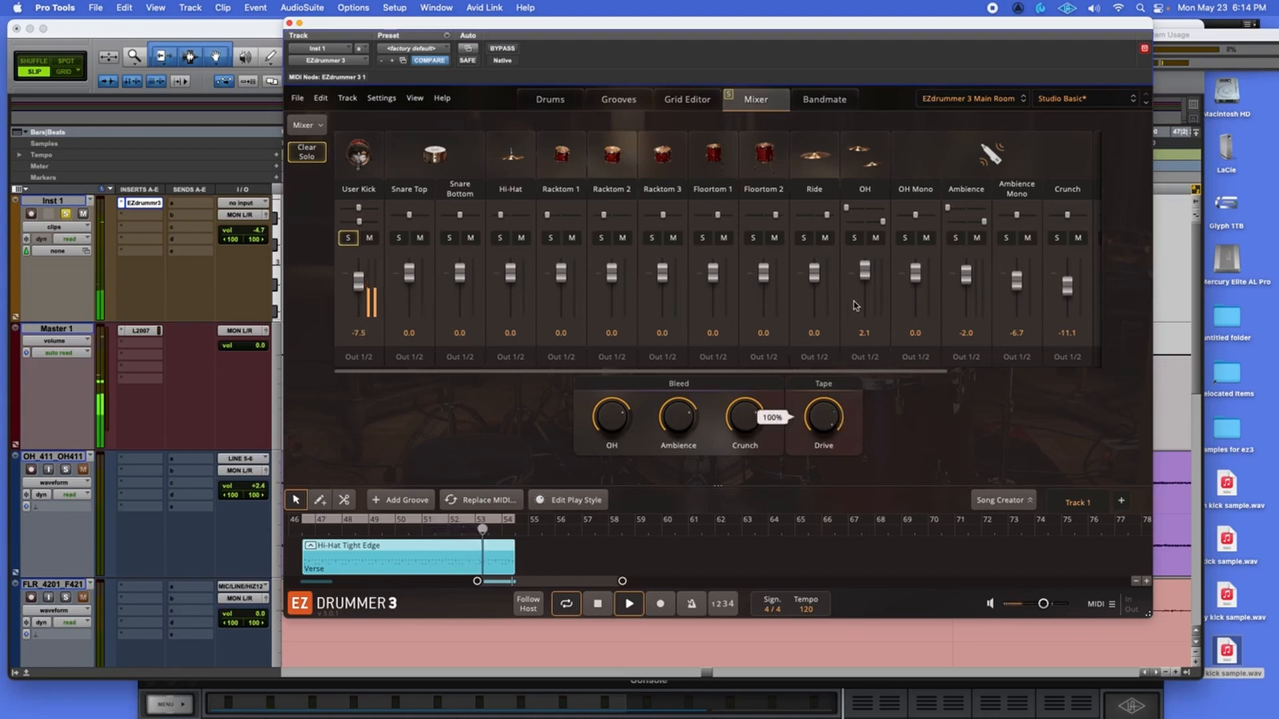
{"action": "left_click_drag", "start_coordinate": [824, 400], "coordinate": [824, 341]}
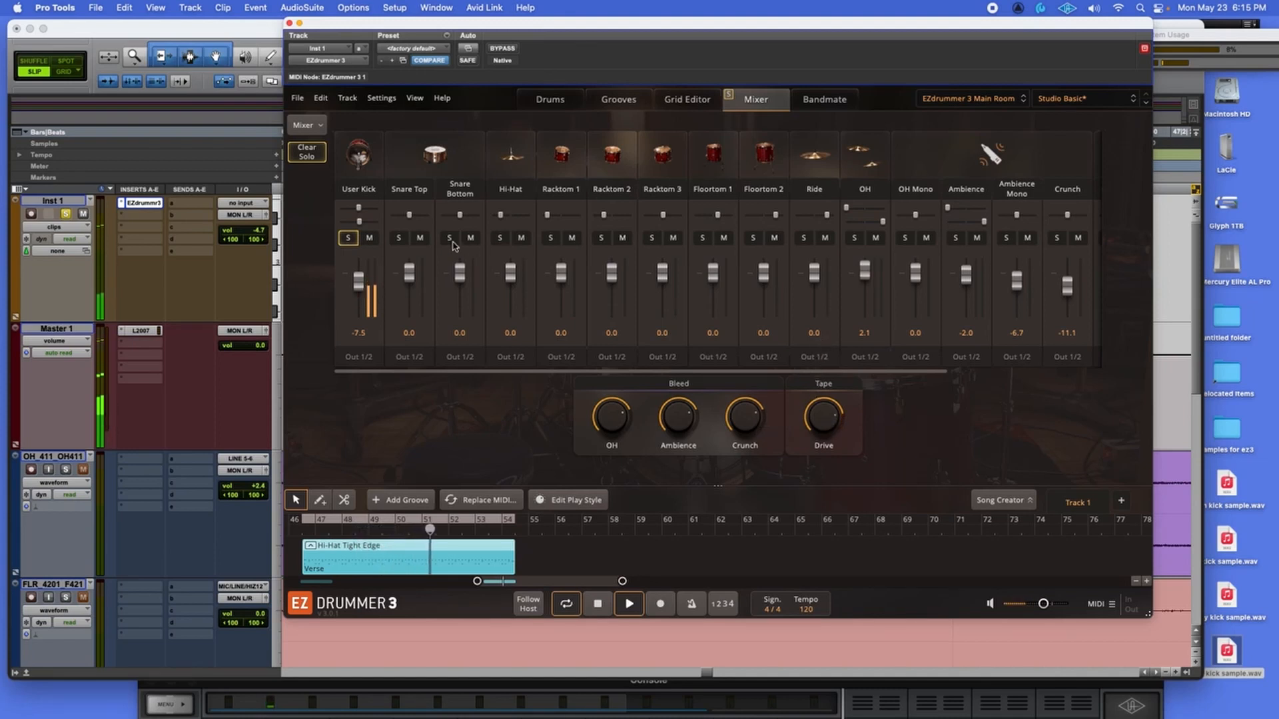
{"action": "left_click", "coordinate": [349, 239]}
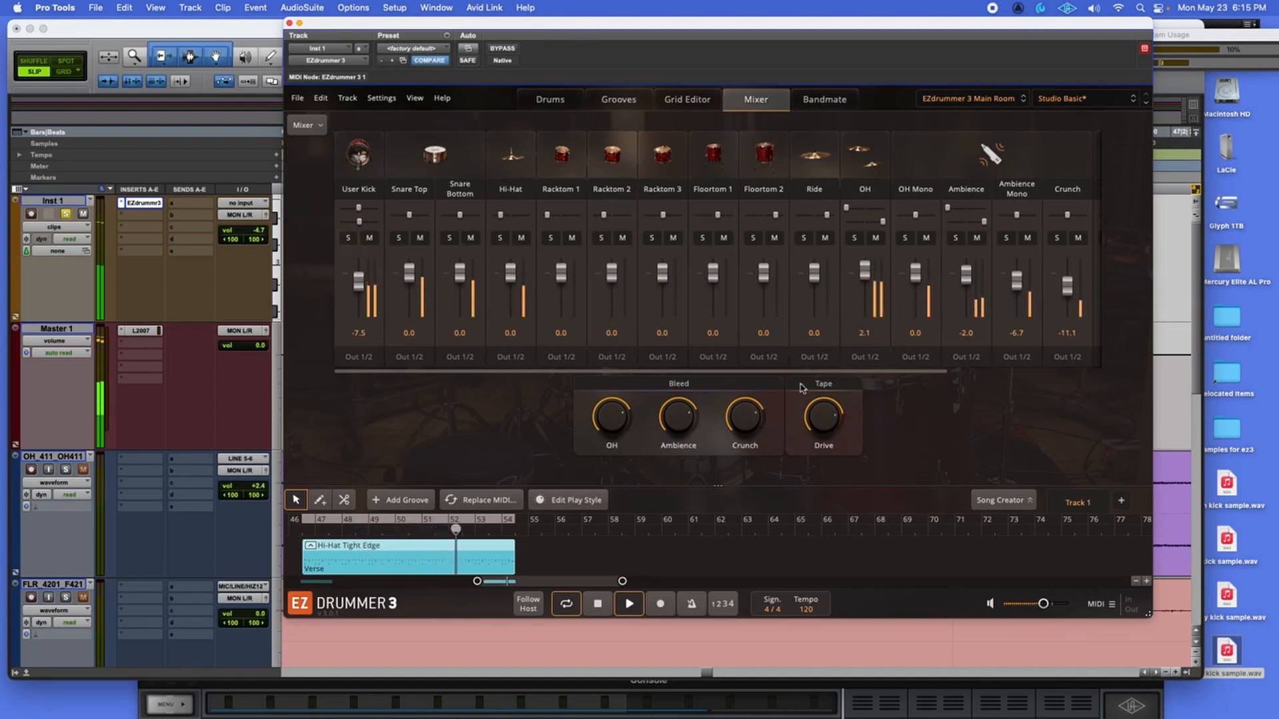
{"action": "left_click", "coordinate": [603, 598]}
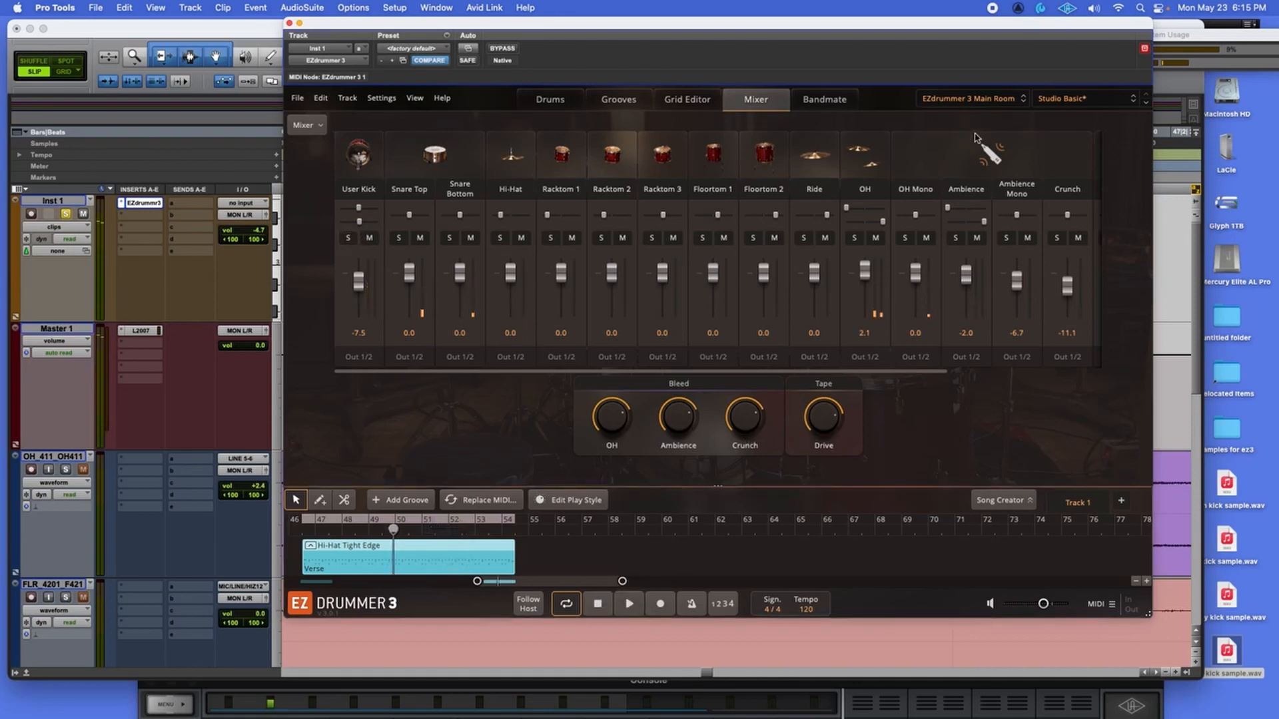
{"action": "left_click", "coordinate": [989, 100]}
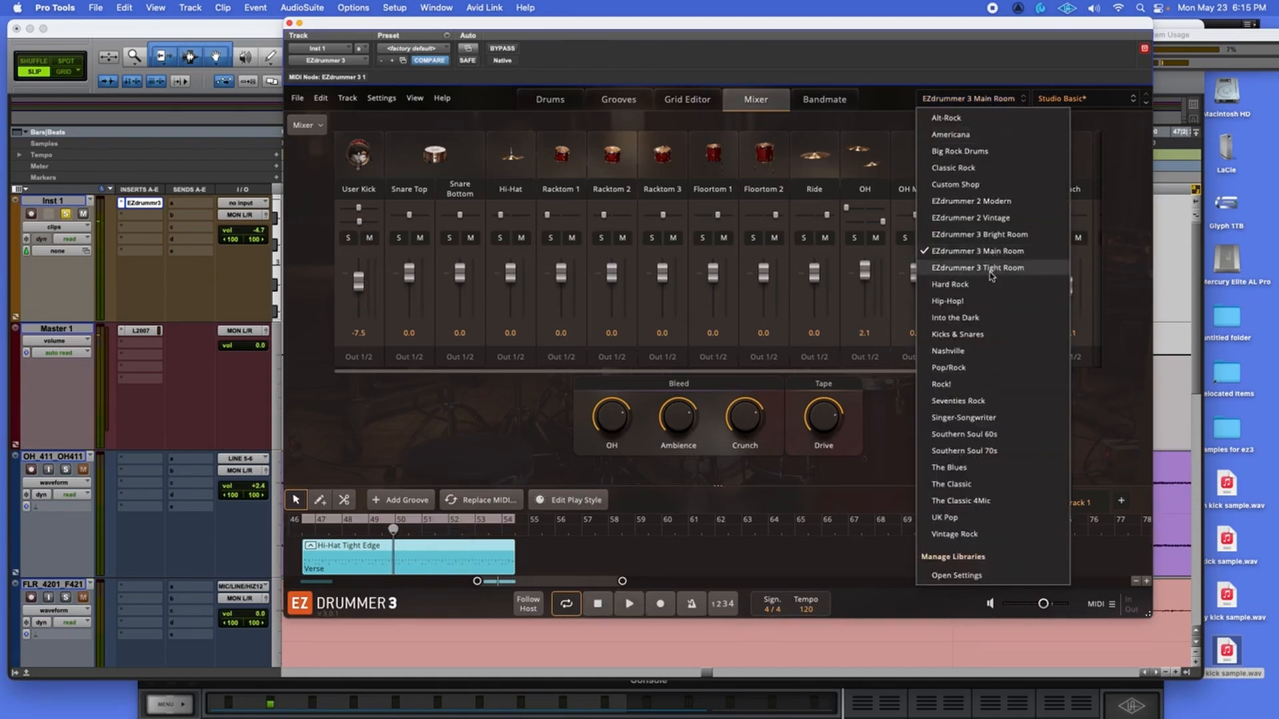
Load the Tight Room kit and set its kick to dirt kick sample.wav from User Audio Files.
{"action": "left_click", "coordinate": [992, 269]}
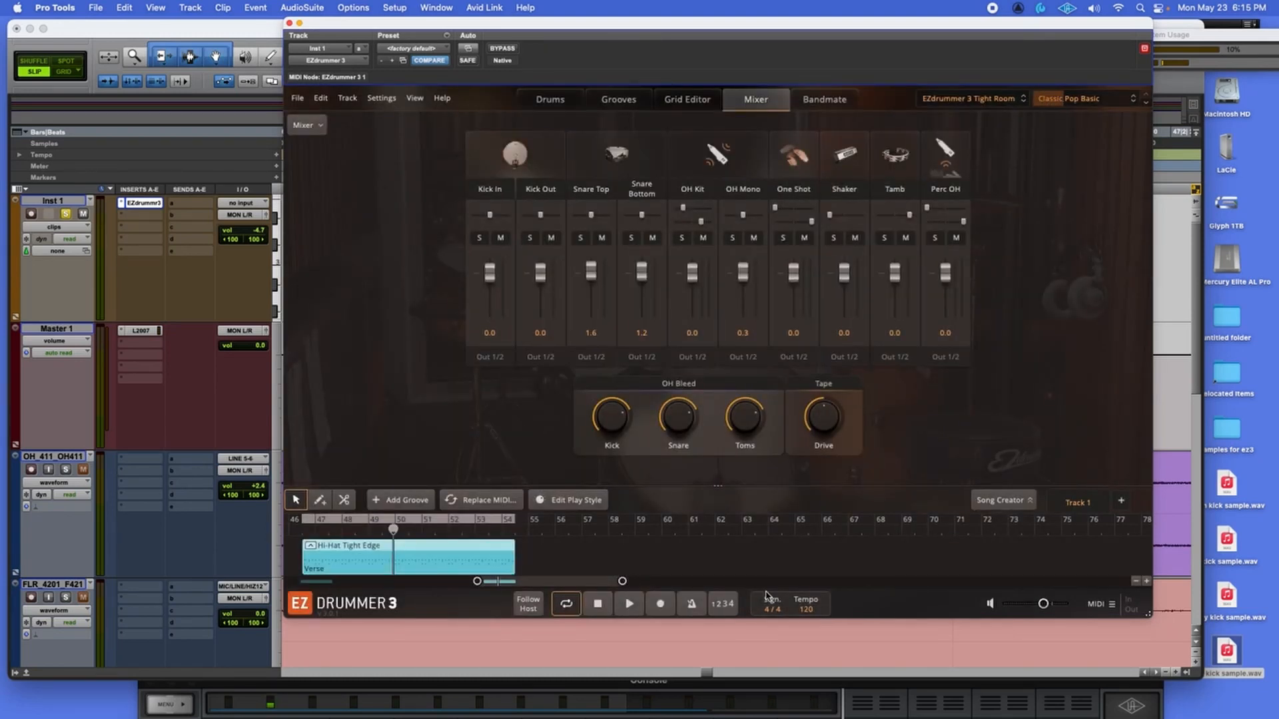
{"action": "left_click", "coordinate": [630, 604]}
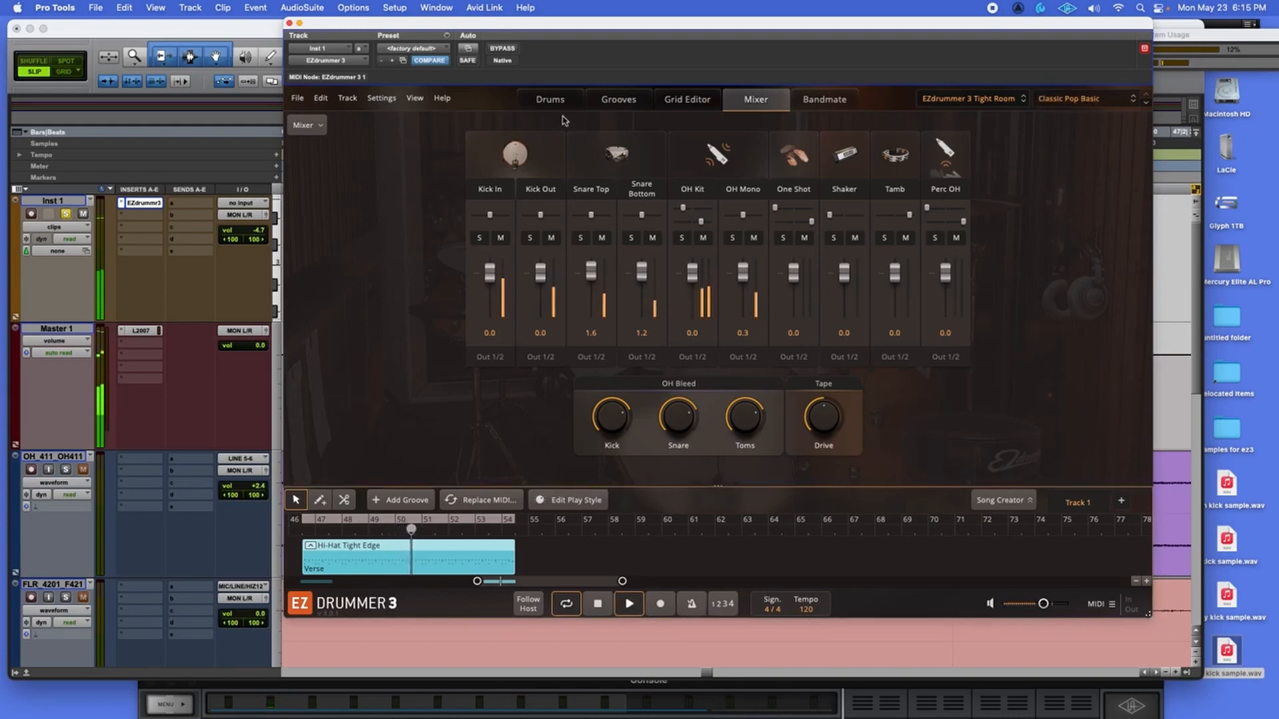
{"action": "left_click", "coordinate": [550, 99]}
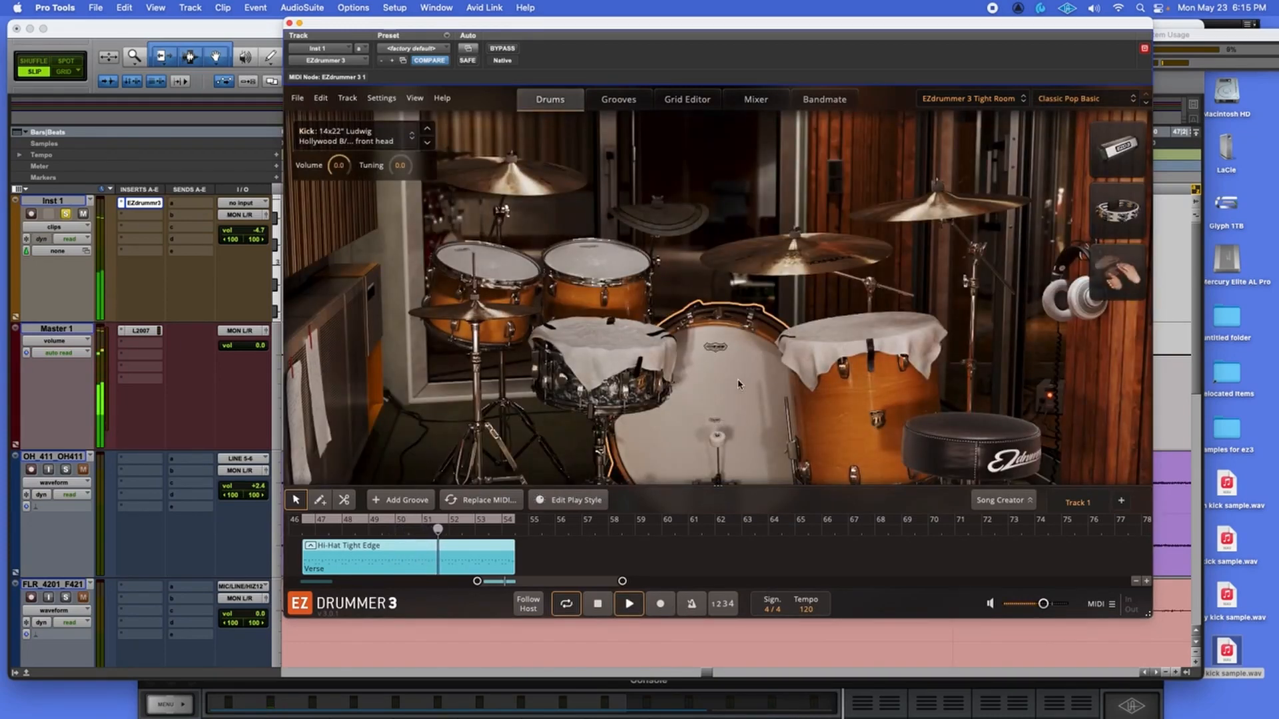
{"action": "left_click", "coordinate": [403, 138]}
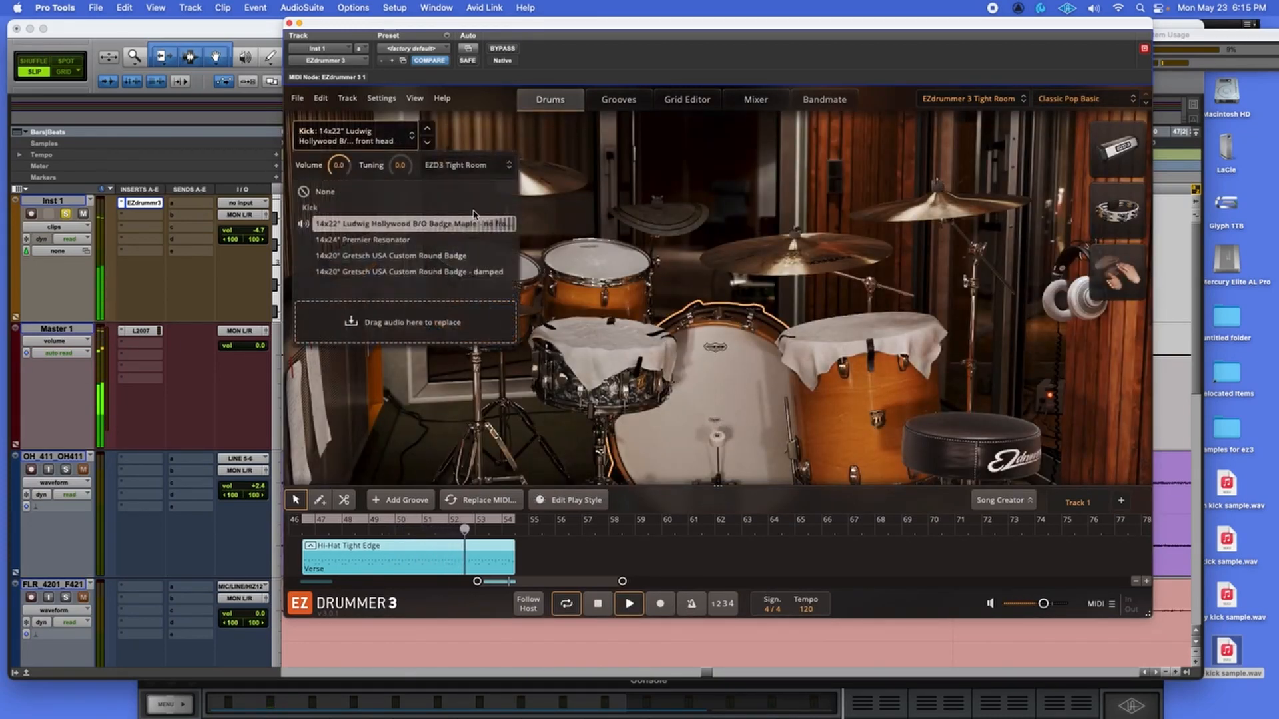
{"action": "left_click", "coordinate": [469, 167]}
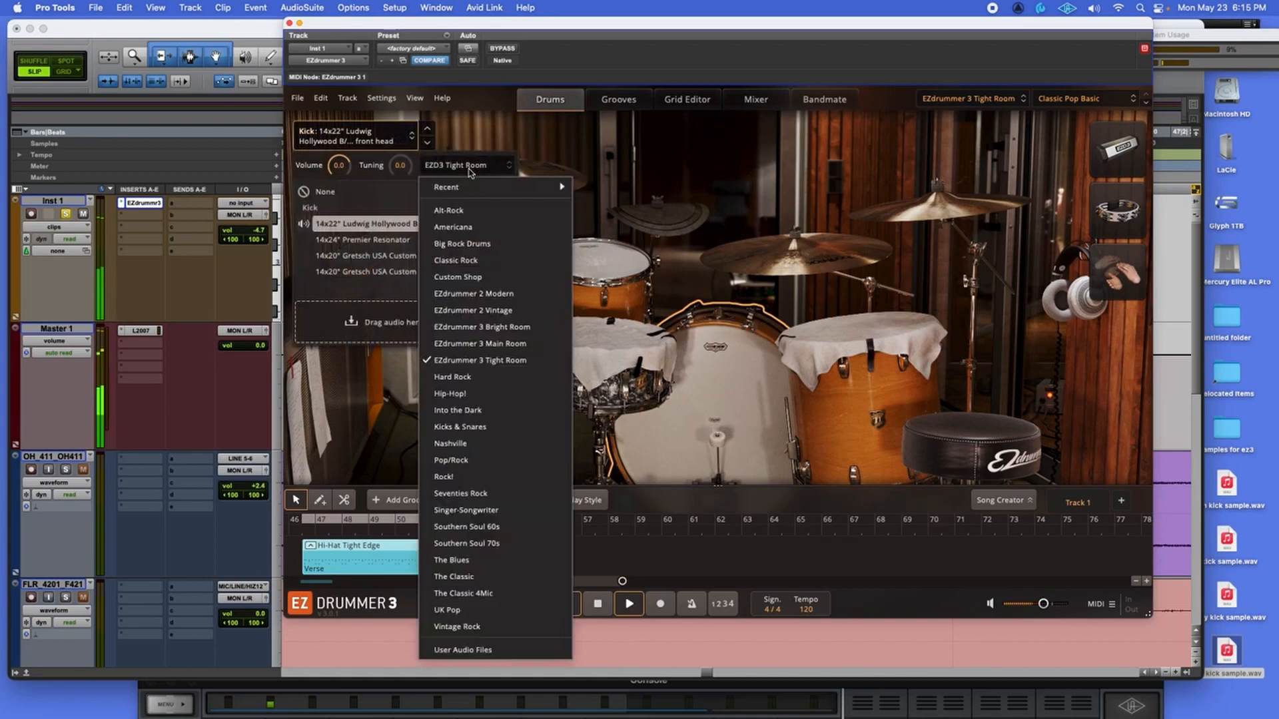
{"action": "left_click", "coordinate": [466, 657]}
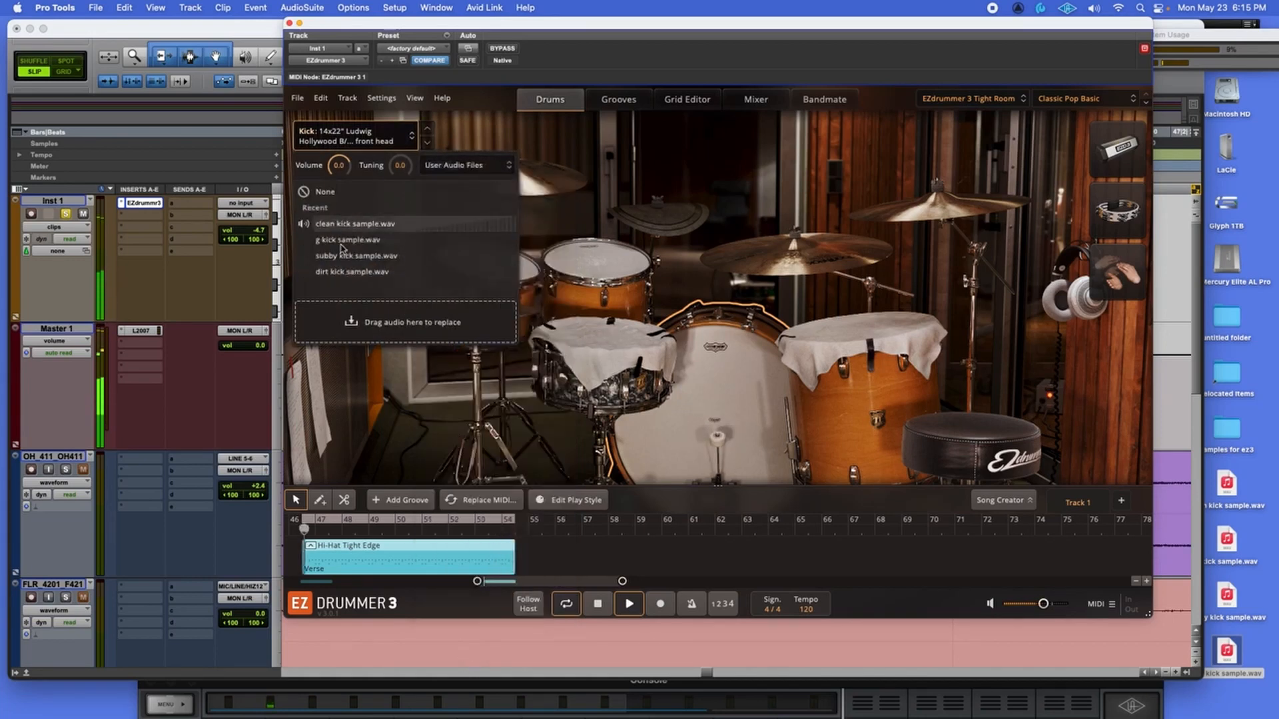
{"action": "left_click", "coordinate": [346, 272]}
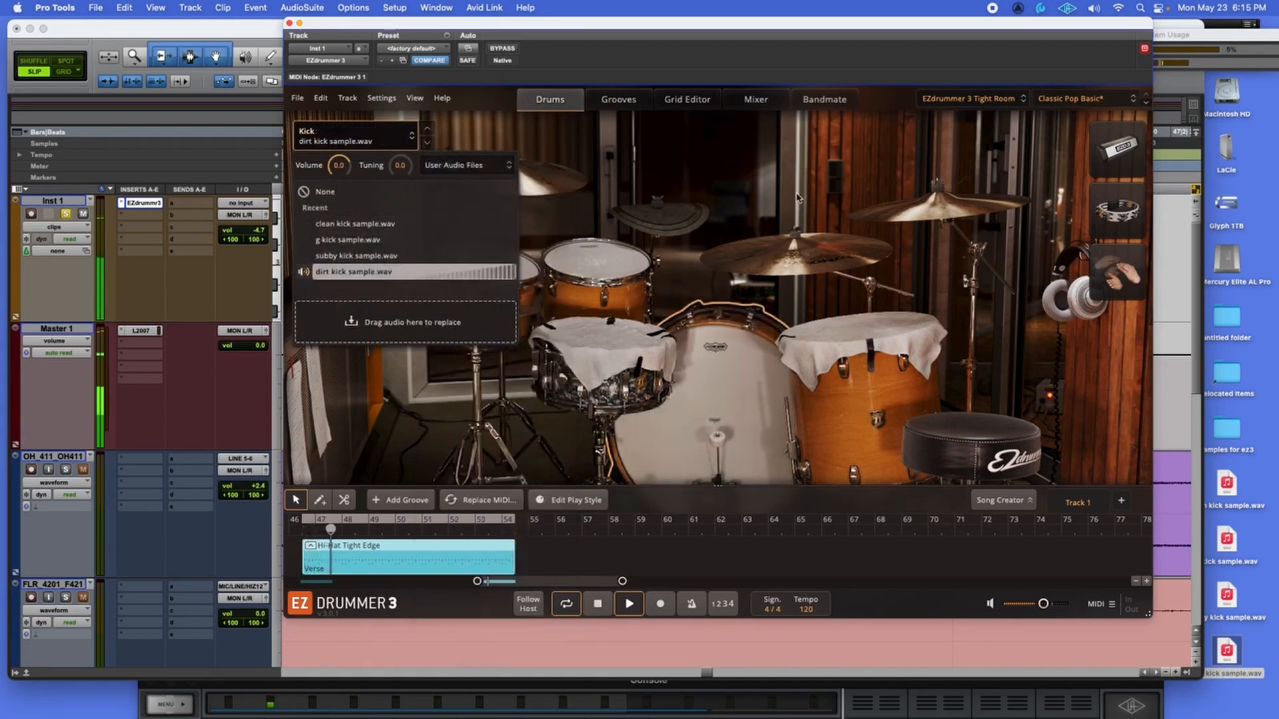
Adjust the User Kick pan and lower its level to -11.7 dB.
{"action": "left_click", "coordinate": [756, 100]}
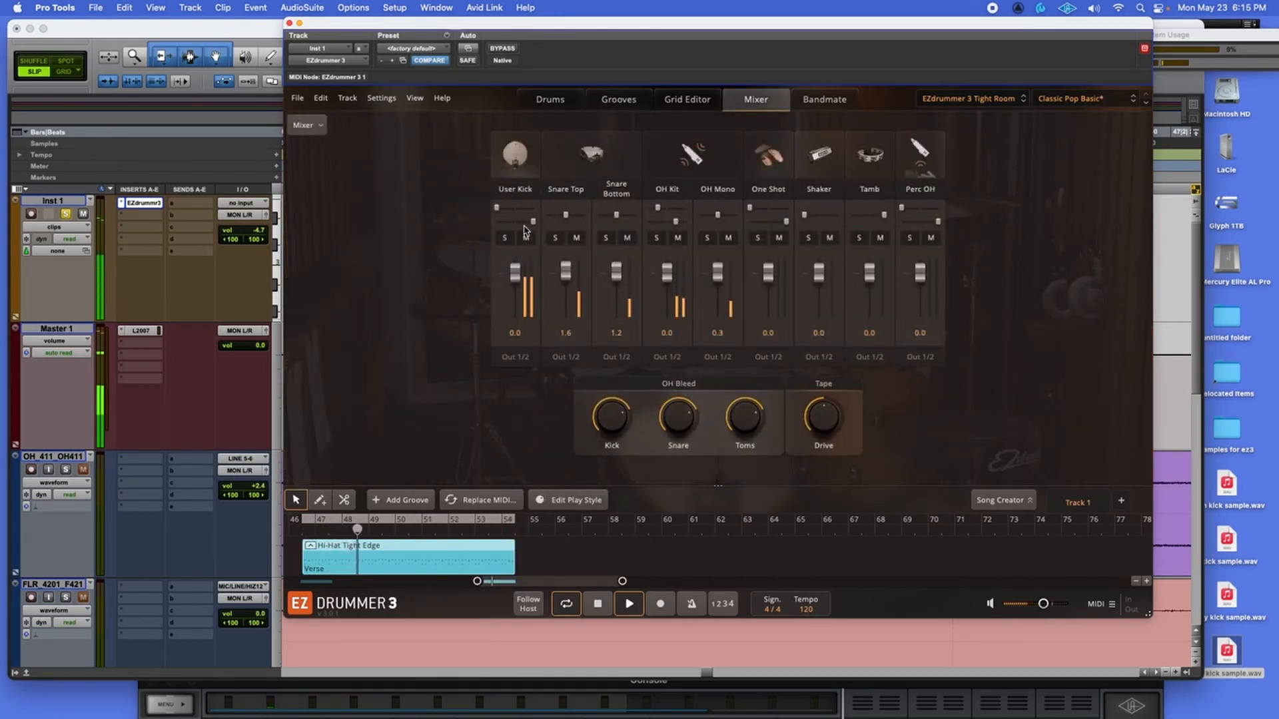
{"action": "left_click_drag", "start_coordinate": [533, 222], "coordinate": [515, 208]}
{"action": "left_click_drag", "start_coordinate": [515, 272], "coordinate": [515, 285]}
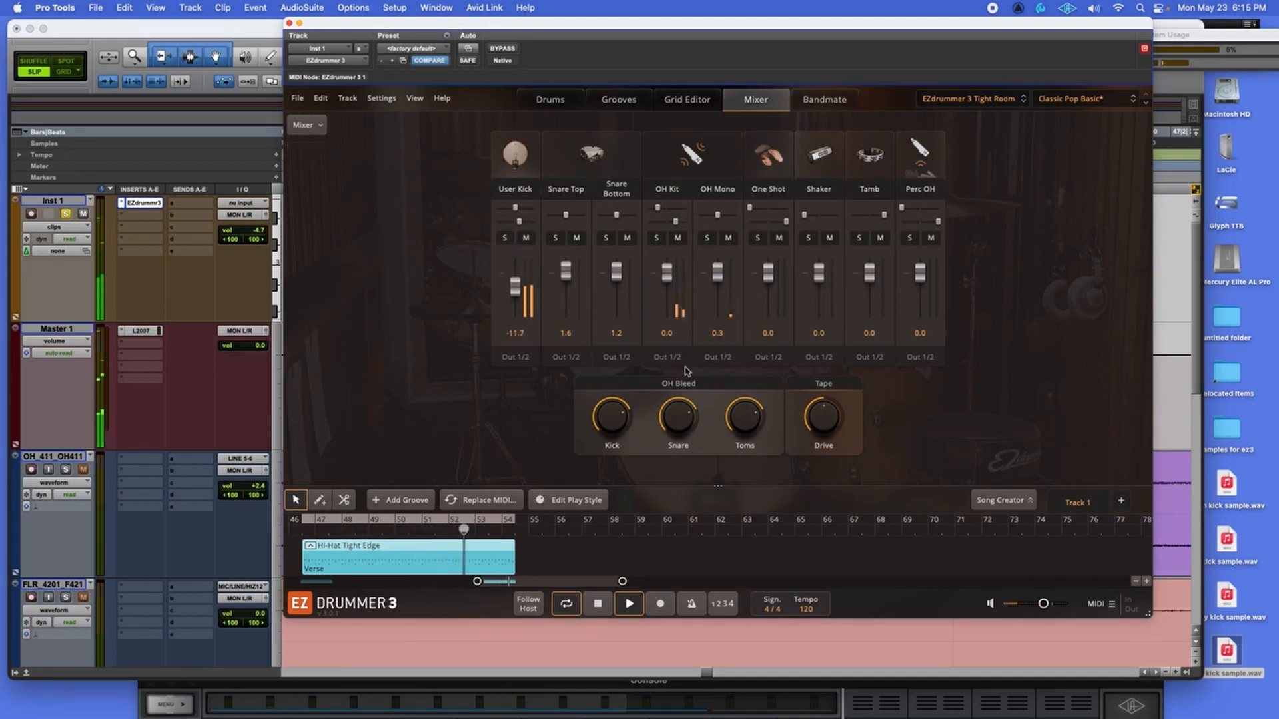
{"action": "left_click", "coordinate": [597, 604]}
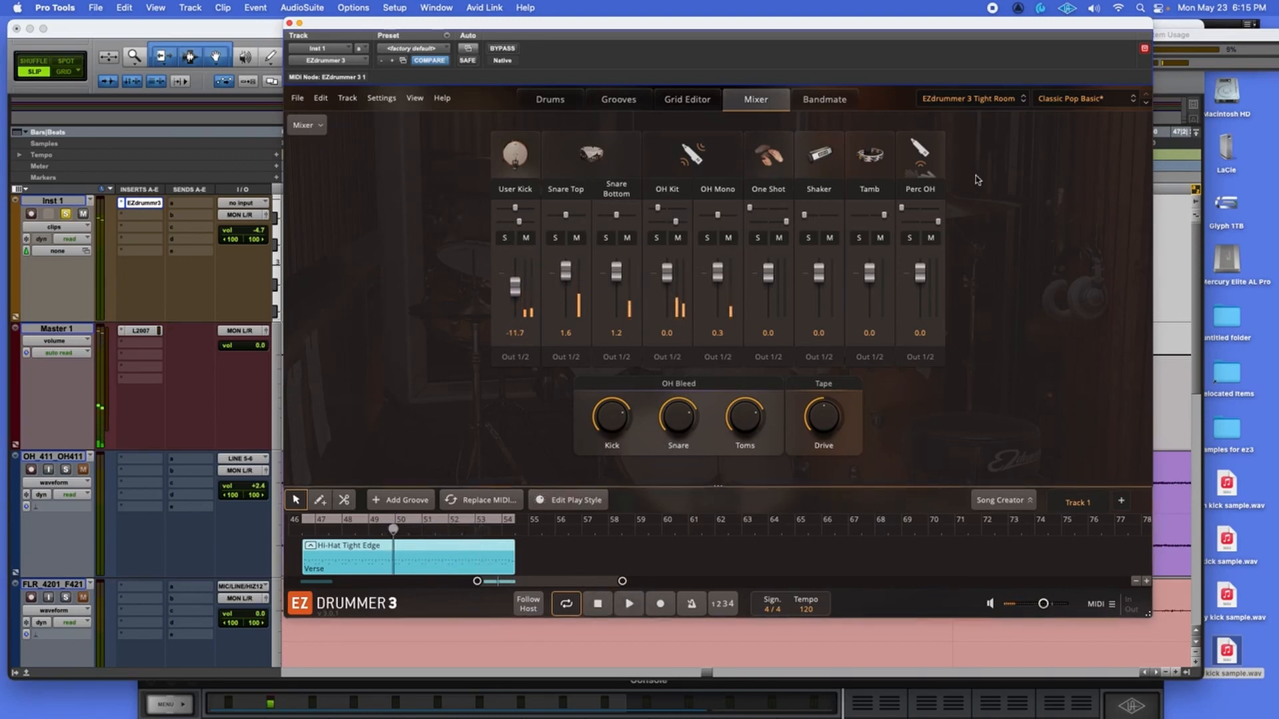
{"action": "left_click", "coordinate": [1000, 100]}
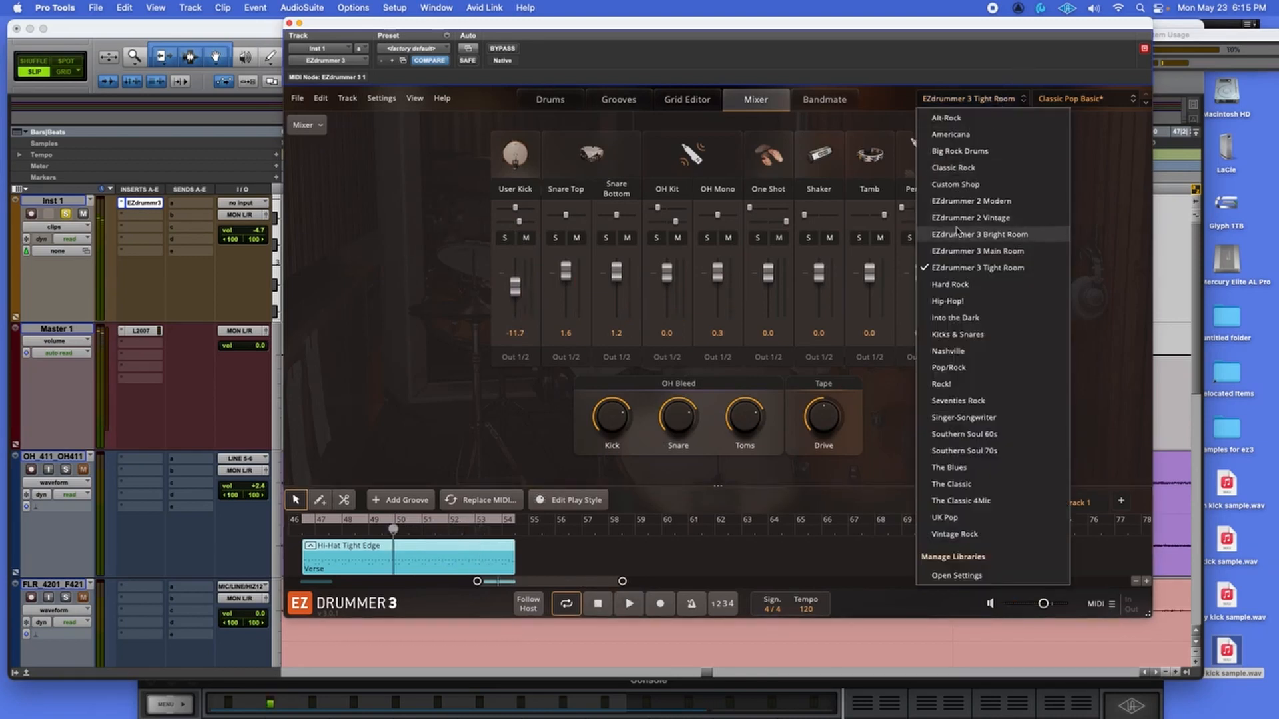
Load the EZdrummer 3 Bright Room kit and play from the Hi-Hat Tight Edge clip.
{"action": "left_click", "coordinate": [978, 234]}
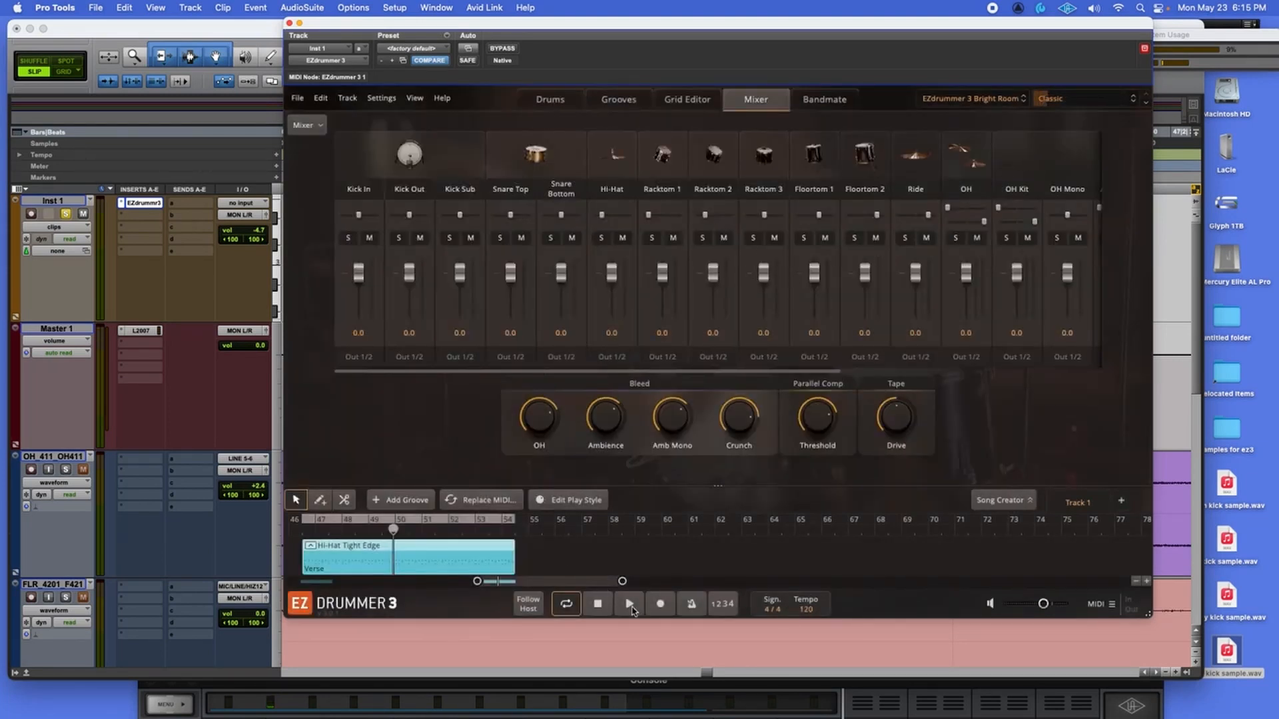
{"action": "left_click", "coordinate": [304, 535]}
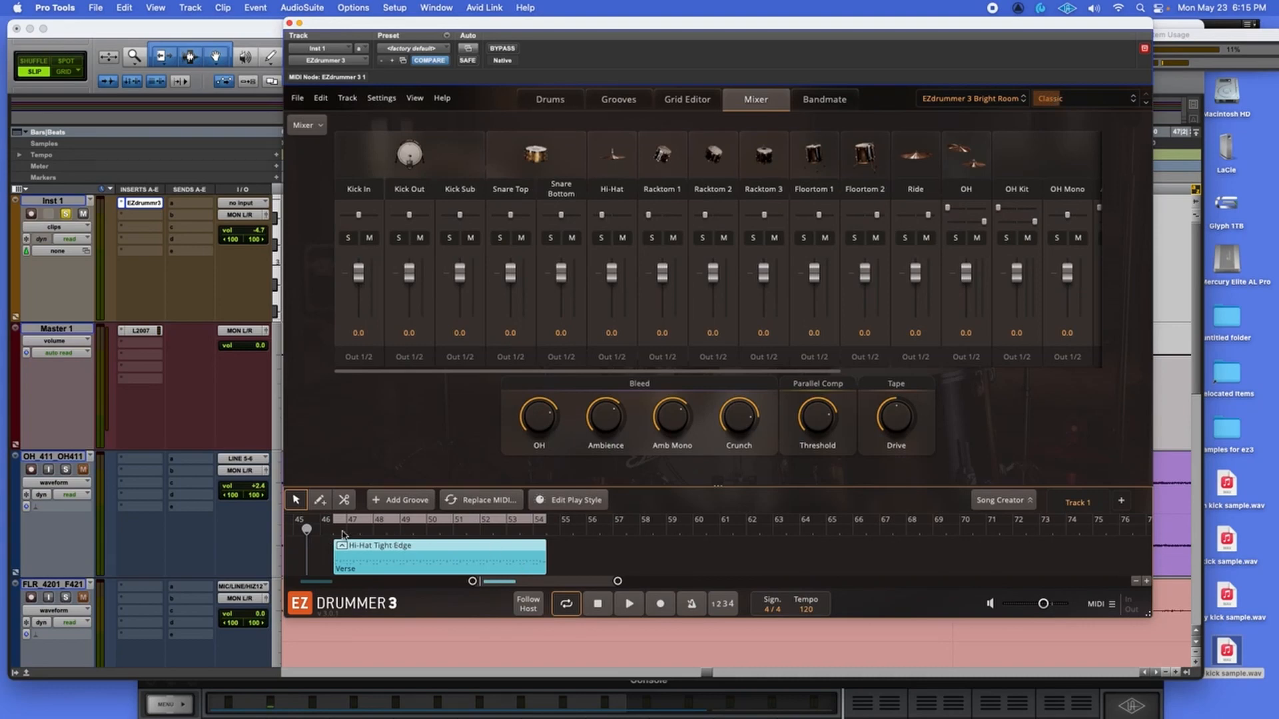
{"action": "left_click", "coordinate": [335, 534]}
{"action": "left_click", "coordinate": [632, 606]}
Replace the Bright Room kick with dirt kick sample.wav from User Audio Files.
{"action": "left_click", "coordinate": [553, 98]}
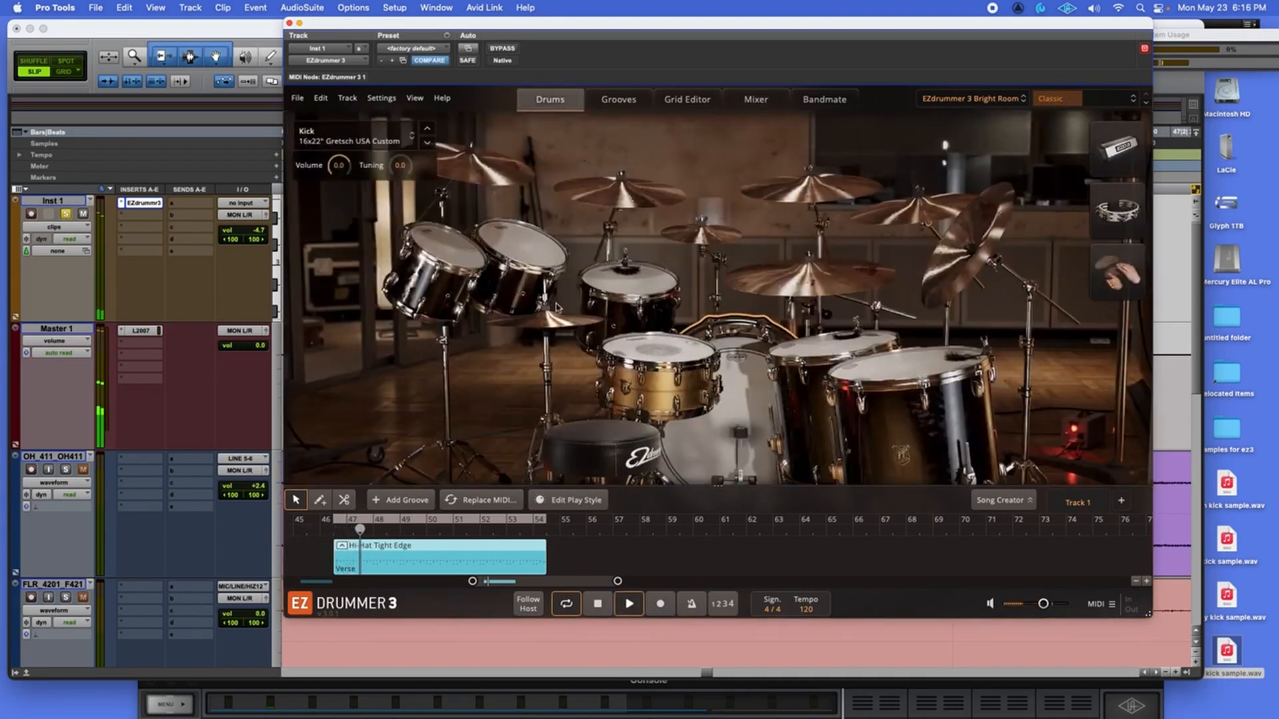
{"action": "left_click", "coordinate": [394, 141]}
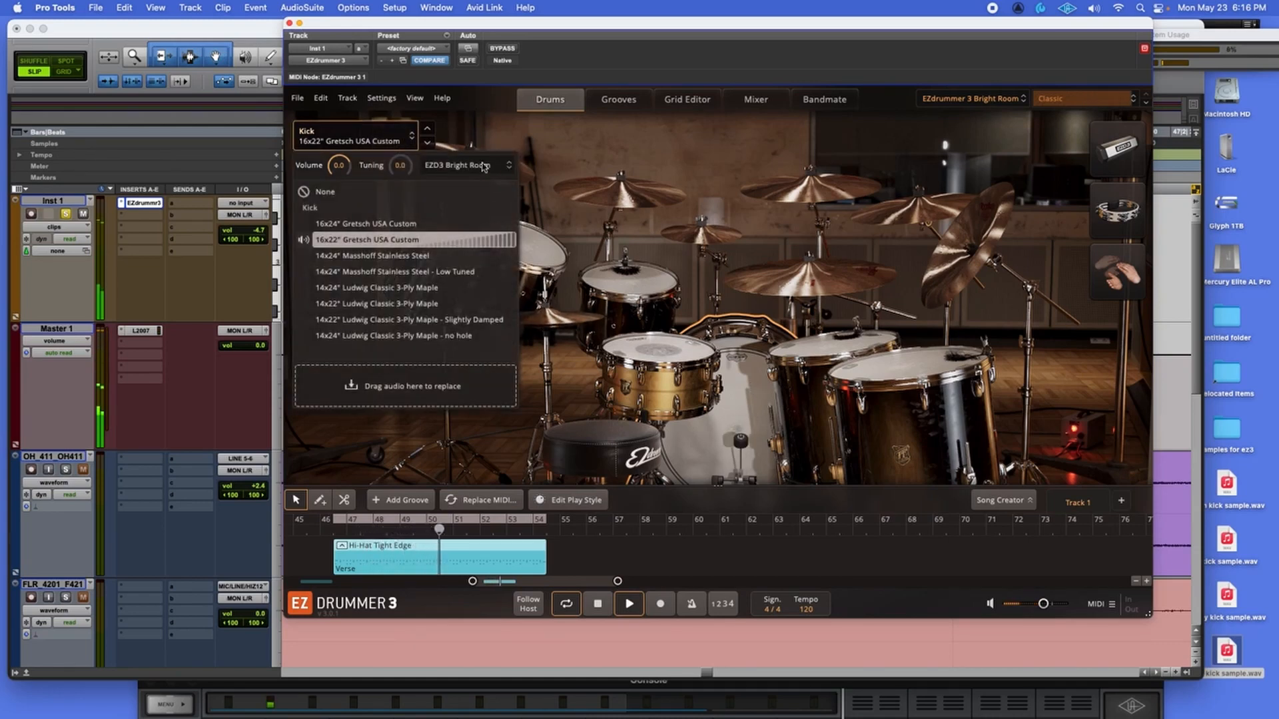
{"action": "left_click", "coordinate": [504, 165]}
{"action": "left_click", "coordinate": [504, 646]}
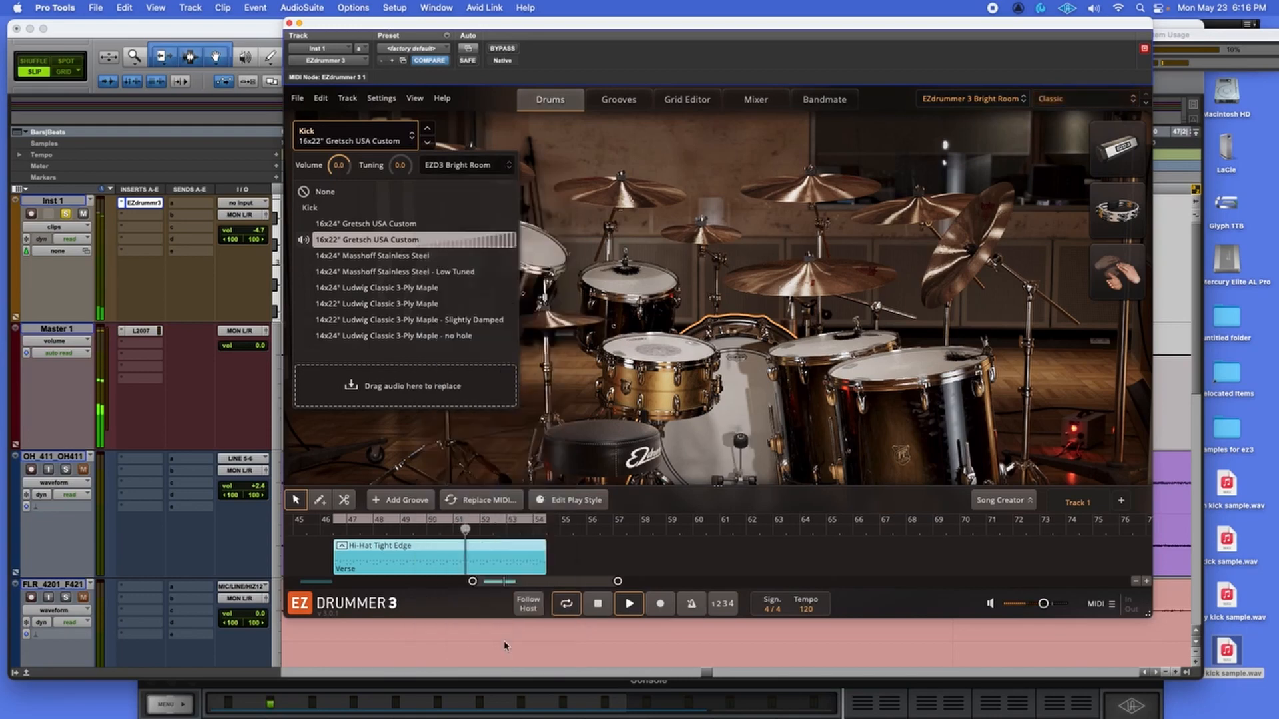
{"action": "left_click", "coordinate": [357, 273]}
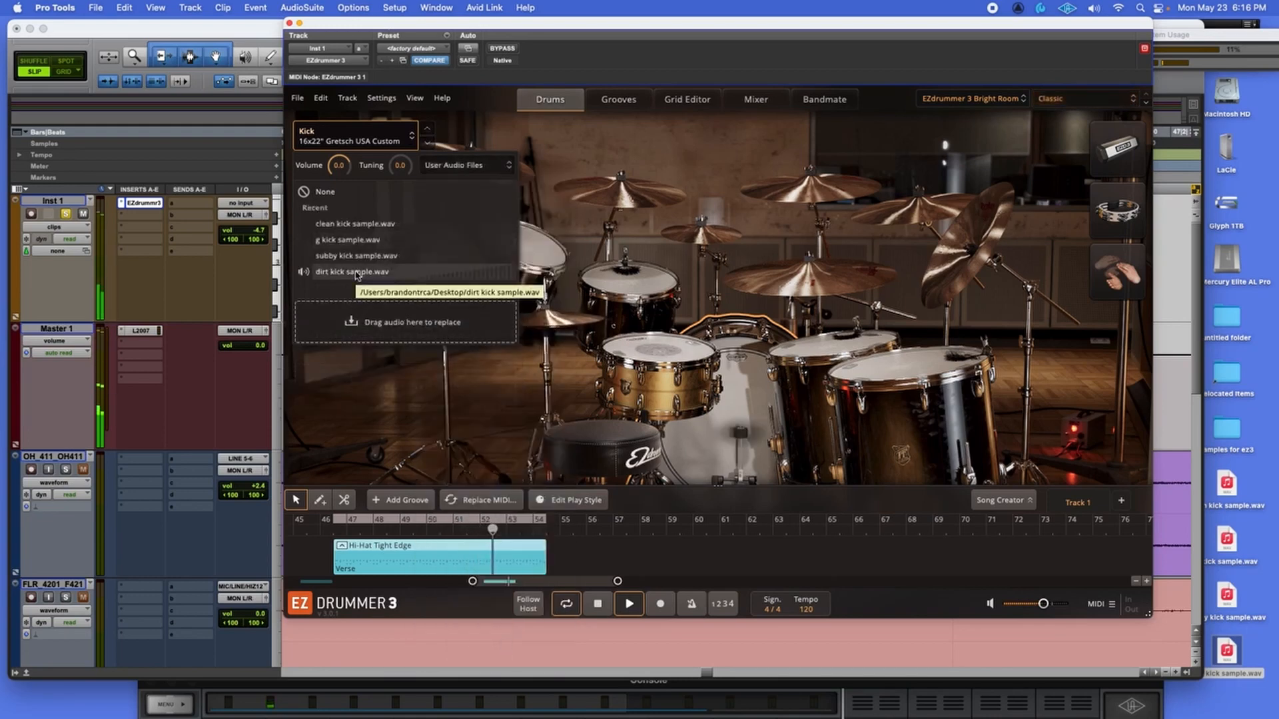
{"action": "left_click", "coordinate": [357, 273]}
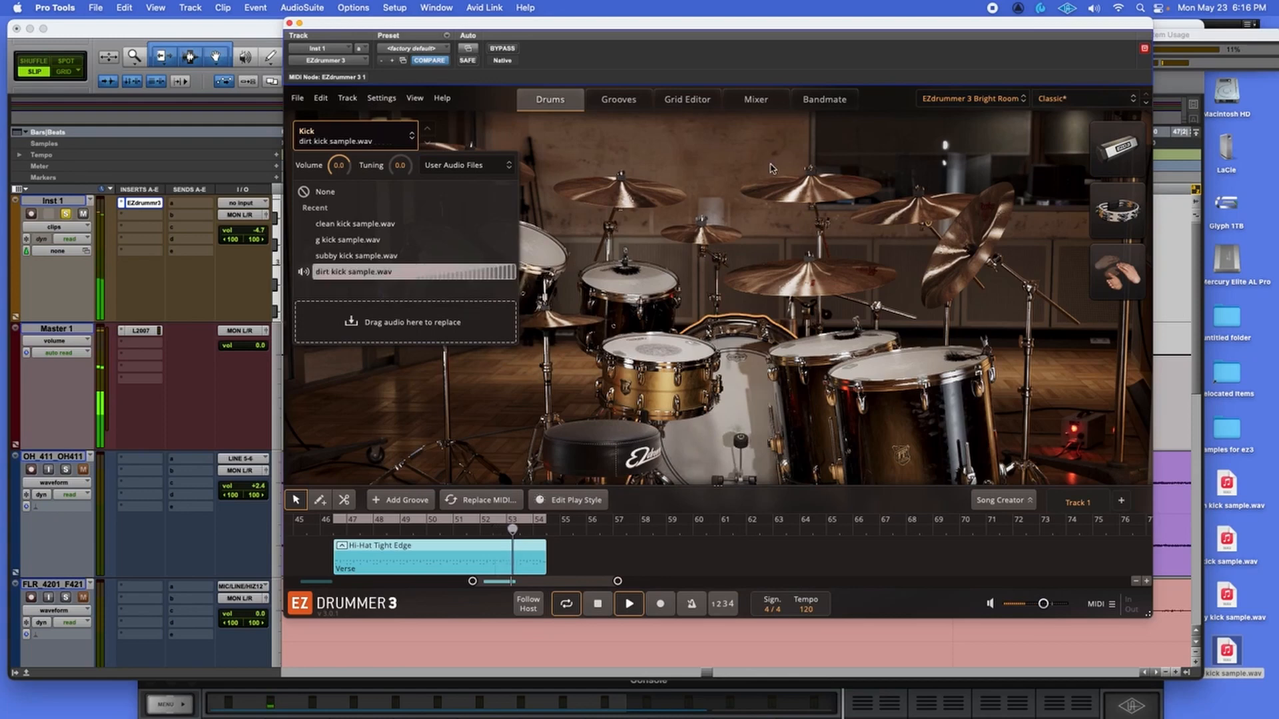
Set the User Kick fader to -8.8 dB, then stop playback.
{"action": "left_click", "coordinate": [756, 99]}
{"action": "left_click_drag", "start_coordinate": [360, 278], "coordinate": [359, 293]}
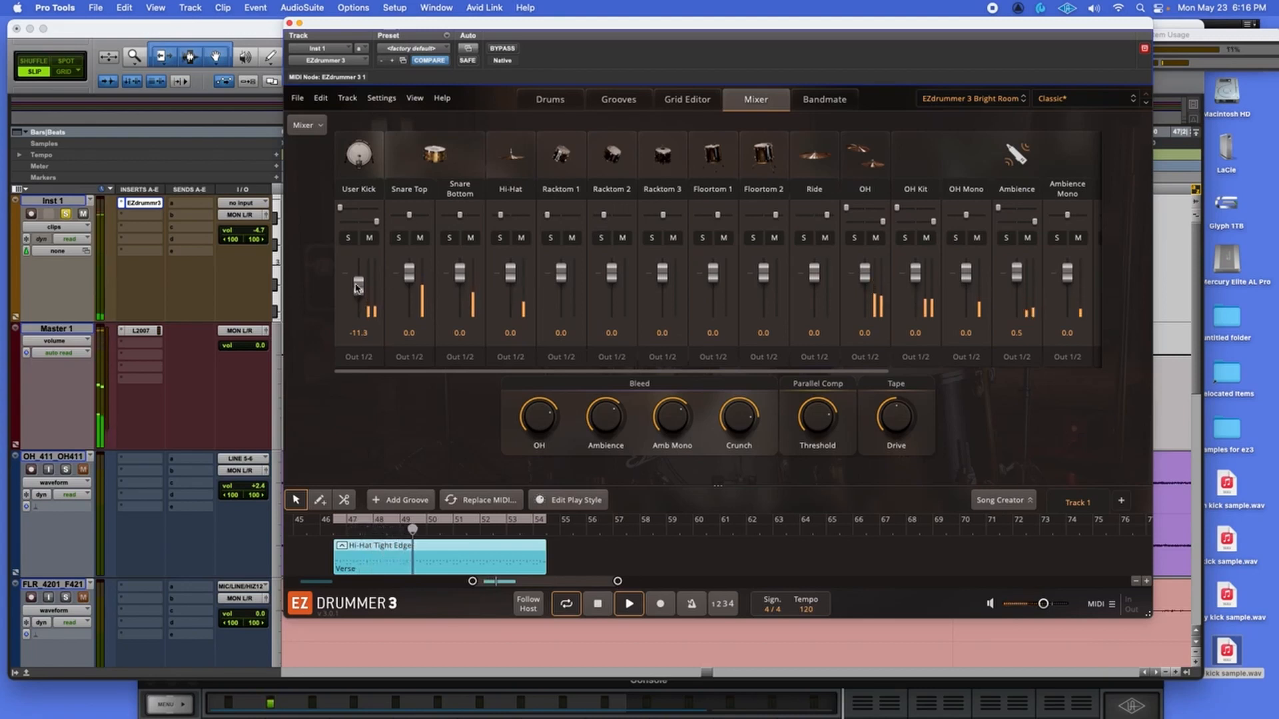
{"action": "left_click_drag", "start_coordinate": [358, 289], "coordinate": [358, 286]}
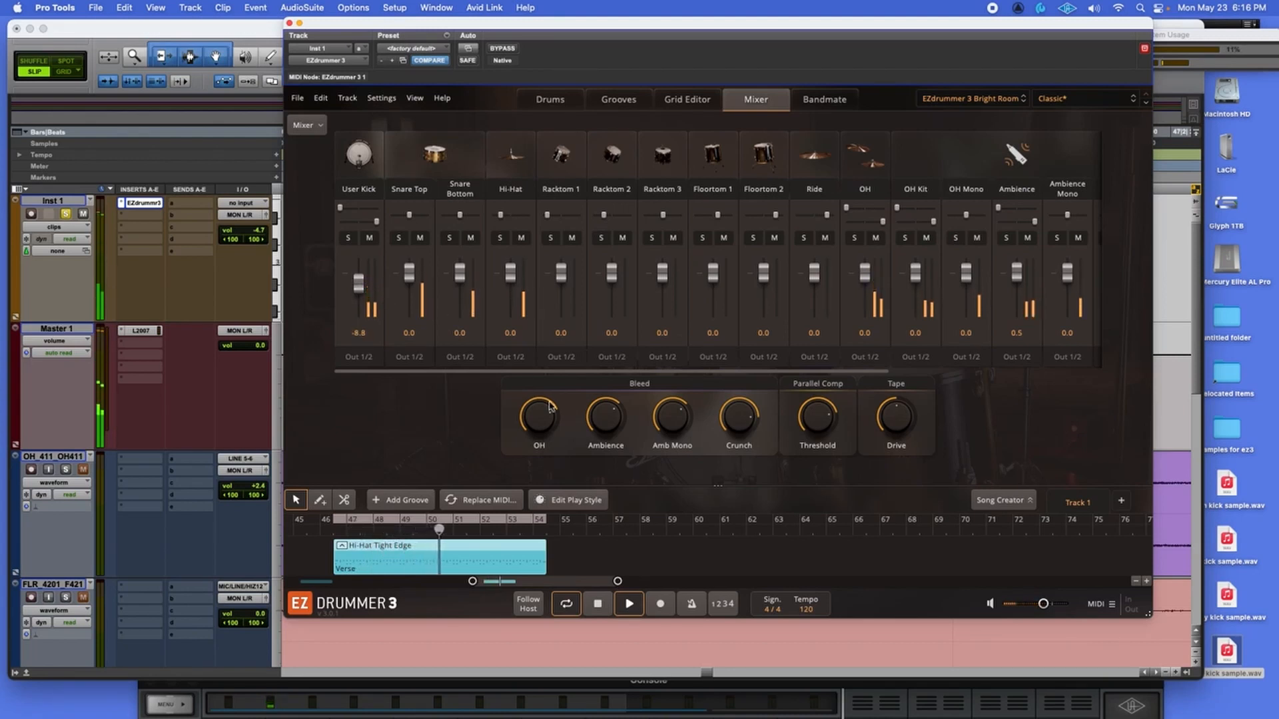
{"action": "mouse_move", "coordinate": [550, 407]}
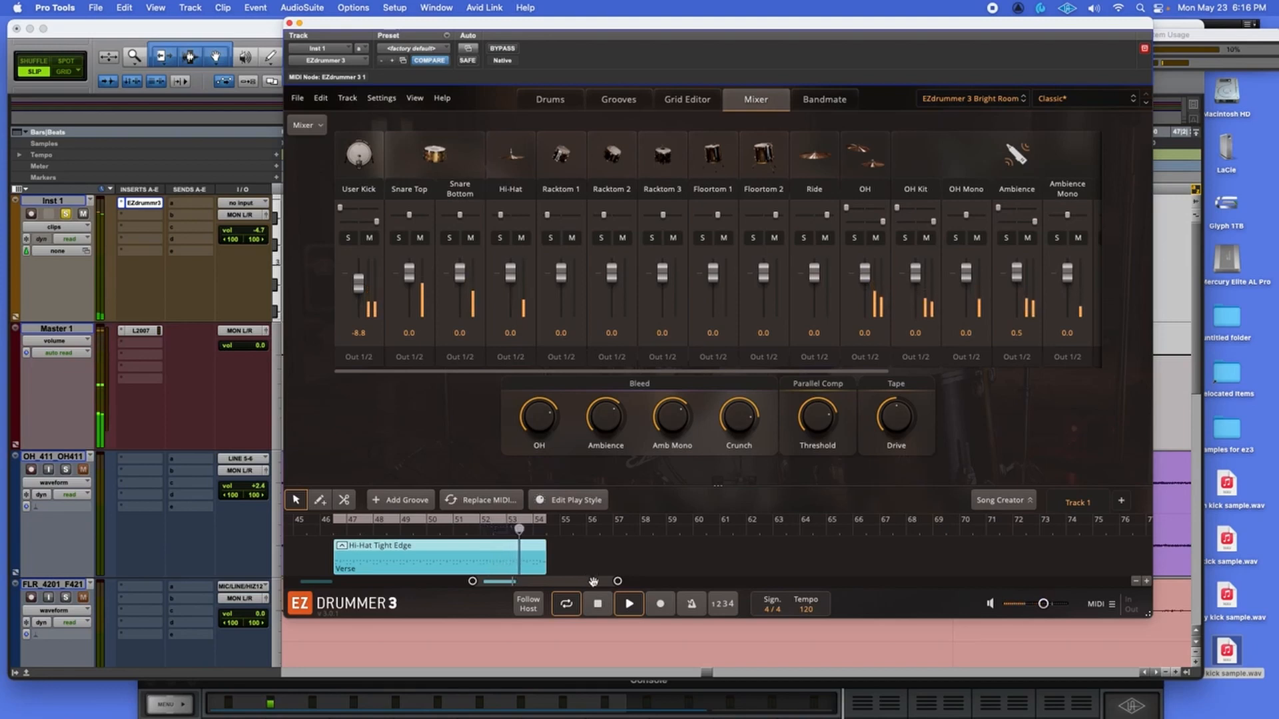
{"action": "left_click", "coordinate": [598, 606]}
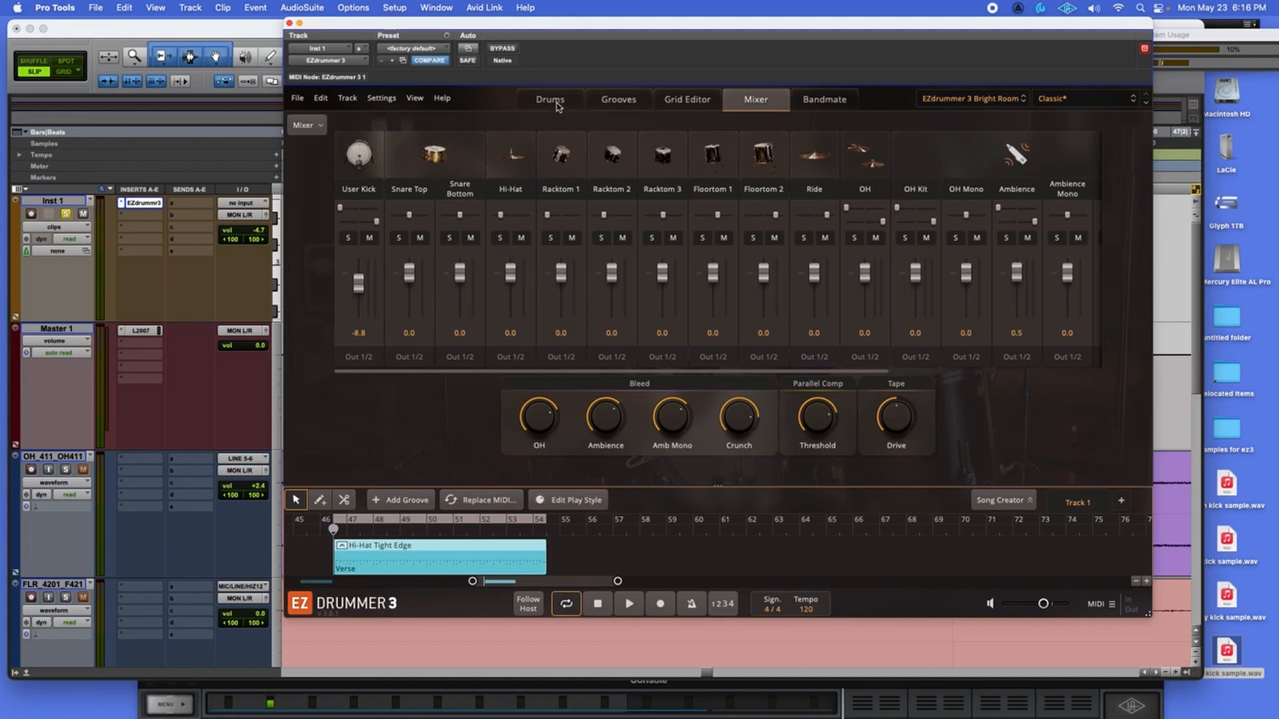
Return to the Drums page and rearrange the EZdrummer and Edit windows.
{"action": "left_click", "coordinate": [556, 103]}
{"action": "left_click_drag", "start_coordinate": [570, 32], "coordinate": [567, 44]}
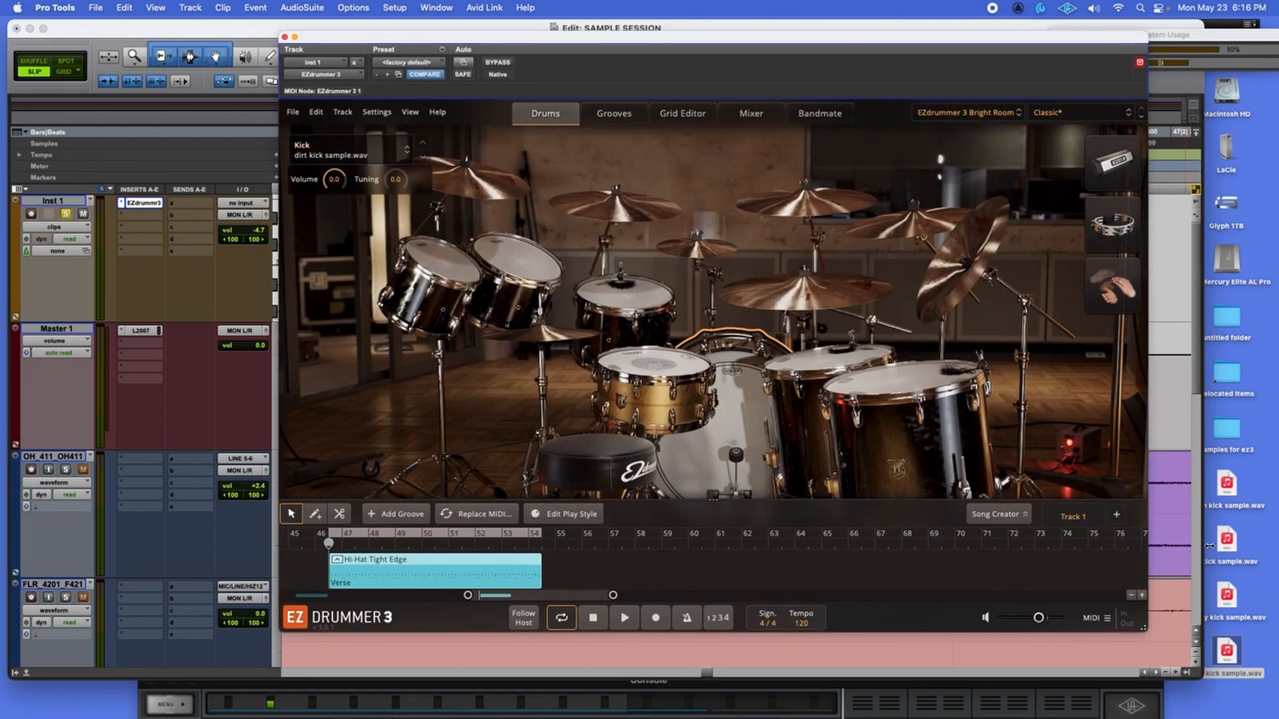
{"action": "left_click_drag", "start_coordinate": [1208, 546], "coordinate": [1267, 545]}
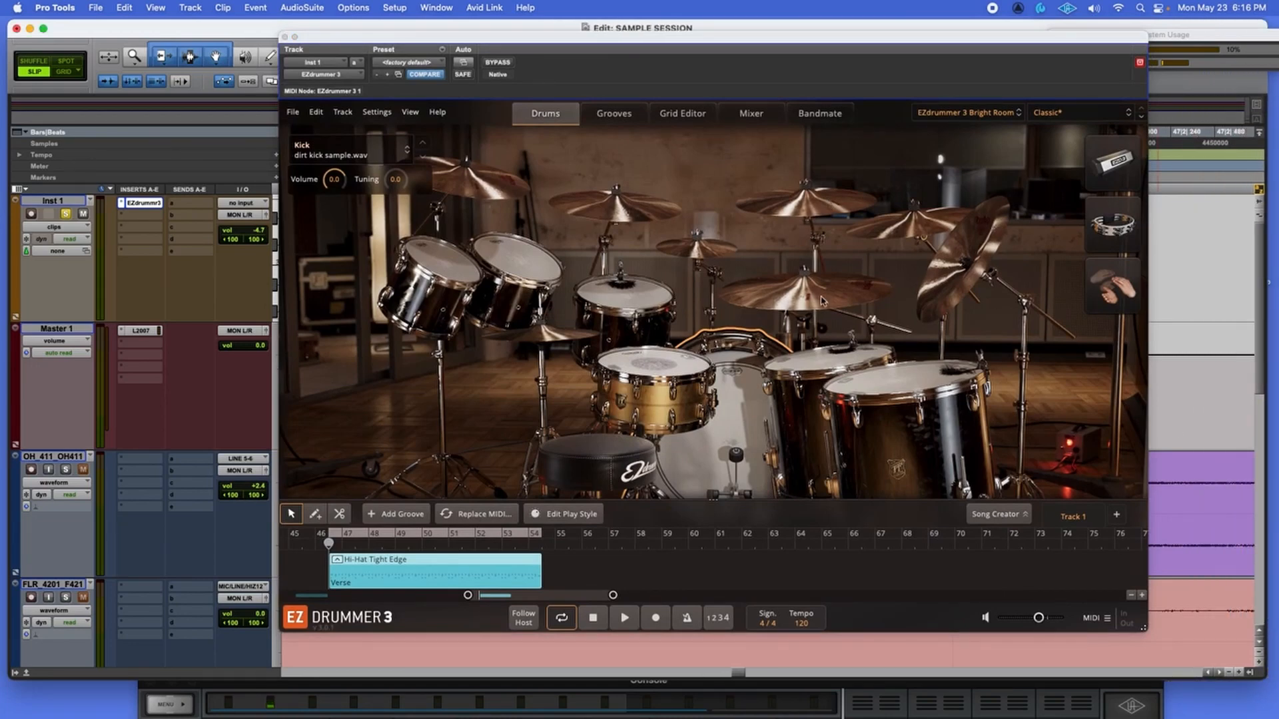
{"action": "left_click_drag", "start_coordinate": [752, 37], "coordinate": [727, 40]}
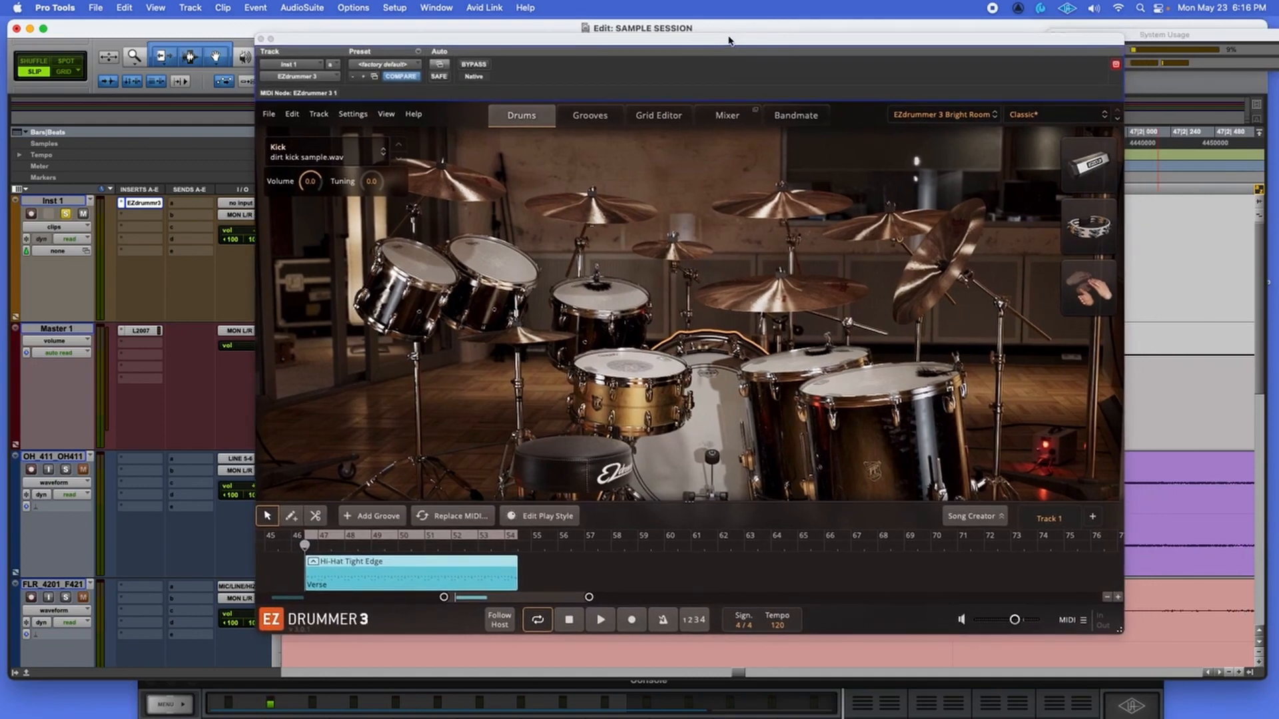